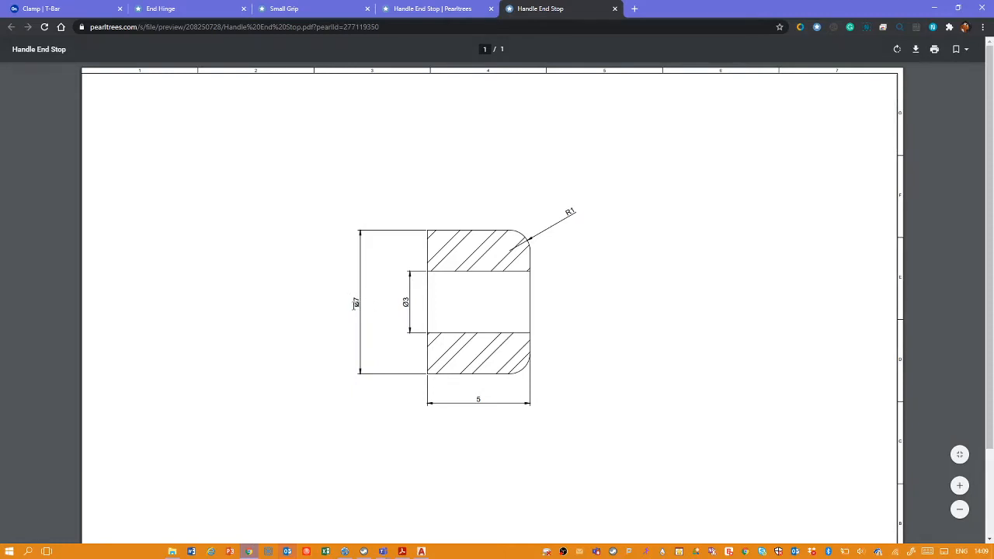
Step: Examine the outer and bore diameter dimensions on the Handle End Stop drawing
{"action": "scroll", "coordinate": [357, 300], "scroll_direction": "up", "scroll_amount": 8, "text": "ctrl"}
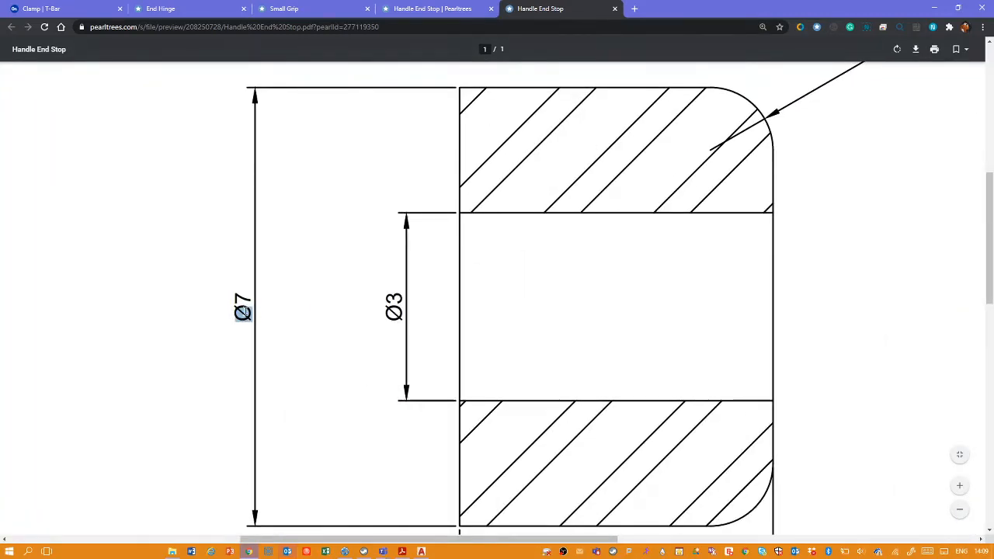
{"action": "scroll", "coordinate": [320, 314], "scroll_direction": "down", "scroll_amount": 6, "text": "ctrl"}
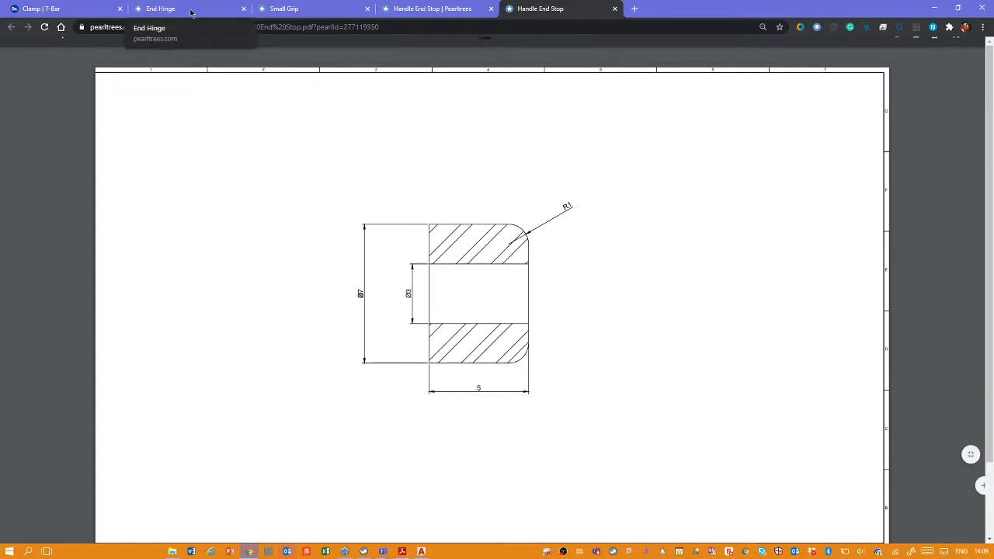
Step: Switch to the Clamp document in Onshape and show the hidden T-Bar and Shaft instances around the End Cap
{"action": "left_click", "coordinate": [76, 9]}
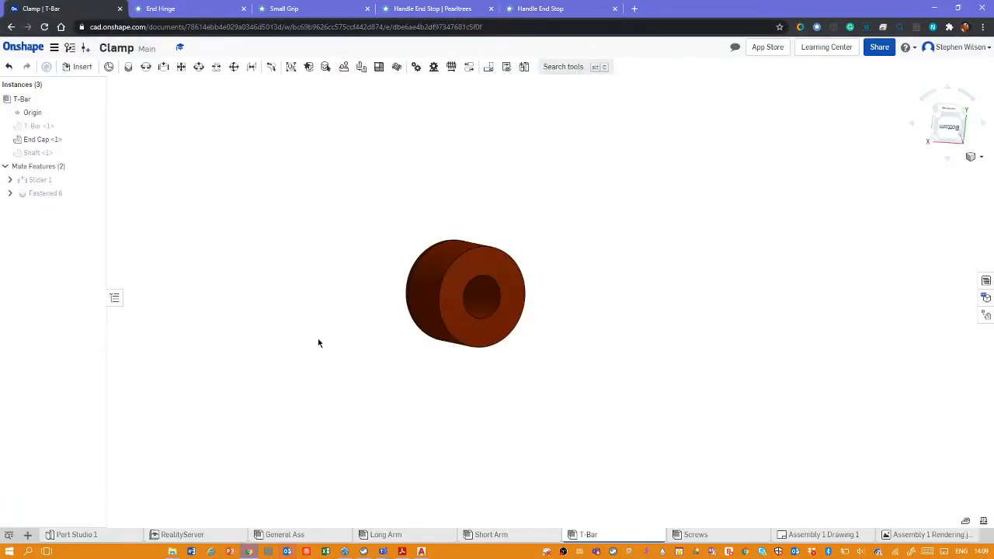
{"action": "left_click", "coordinate": [93, 126]}
{"action": "left_click", "coordinate": [95, 154]}
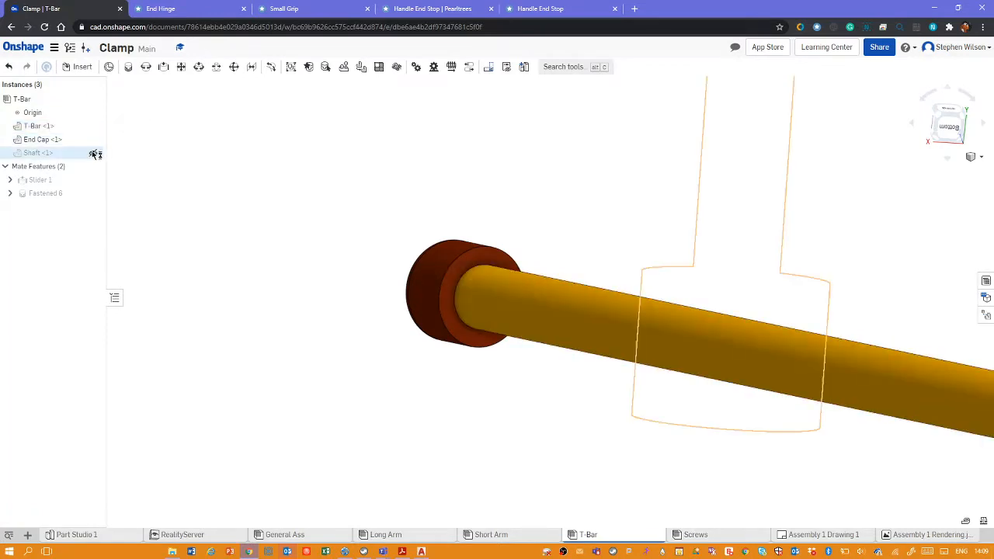
{"action": "left_click", "coordinate": [95, 154]}
{"action": "scroll", "coordinate": [282, 288], "scroll_direction": "down", "scroll_amount": 6}
{"action": "middle_click_drag", "start_coordinate": [306, 146], "coordinate": [435, 280]}
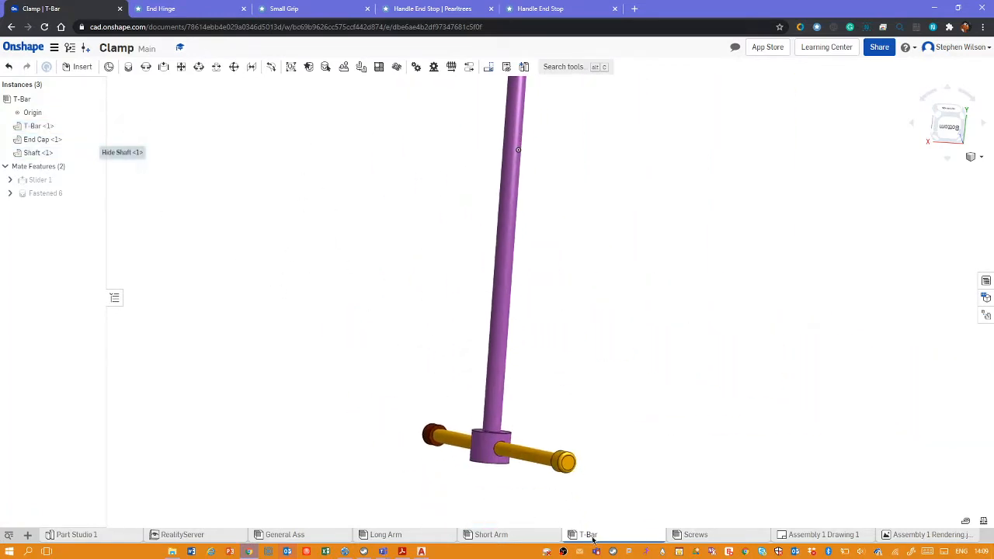
Step: Open the General Ass assembly and inspect the end cap on the T-bar handle
{"action": "left_click", "coordinate": [299, 536]}
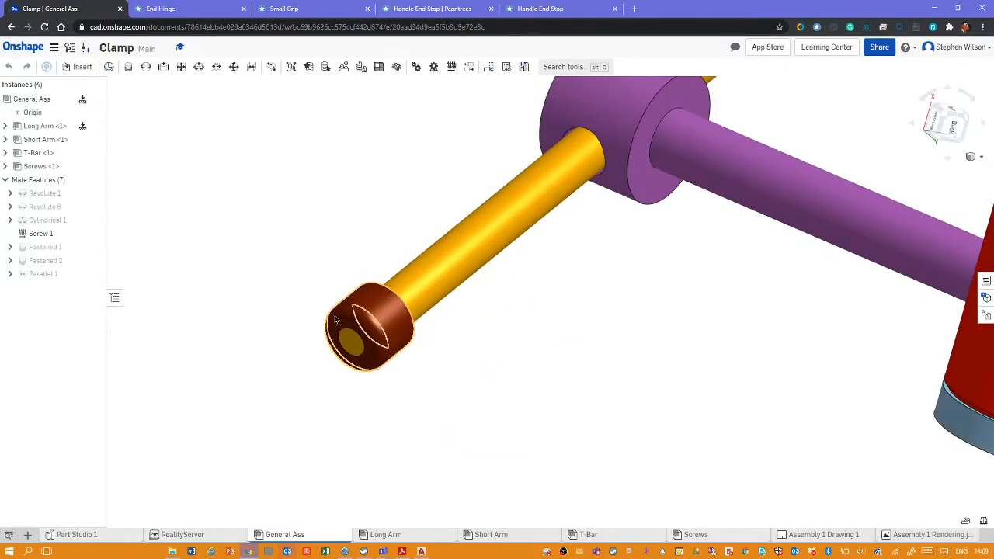
{"action": "scroll", "coordinate": [486, 333], "scroll_direction": "down", "scroll_amount": 5}
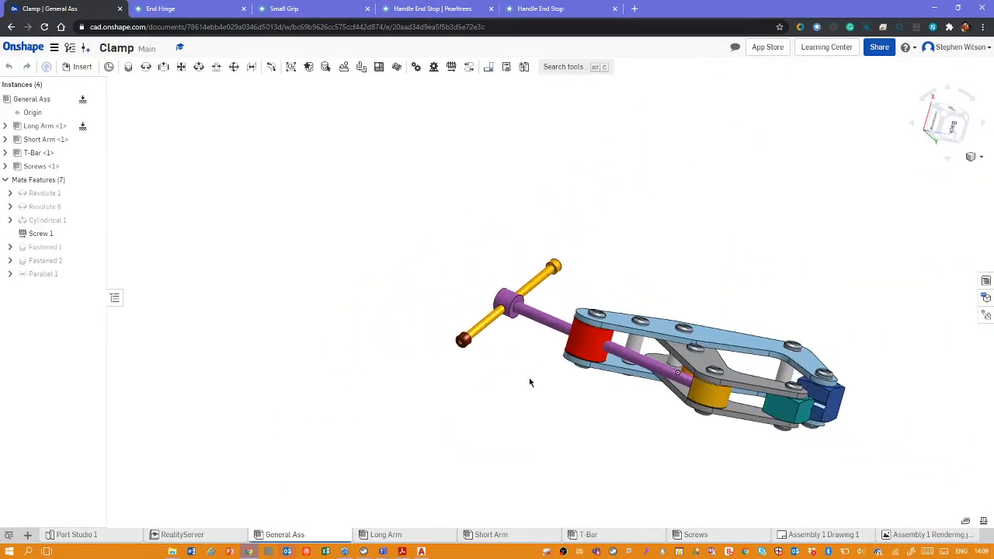
{"action": "right_click_drag", "start_coordinate": [669, 238], "coordinate": [538, 330]}
{"action": "scroll", "coordinate": [538, 331], "scroll_direction": "up", "scroll_amount": 5}
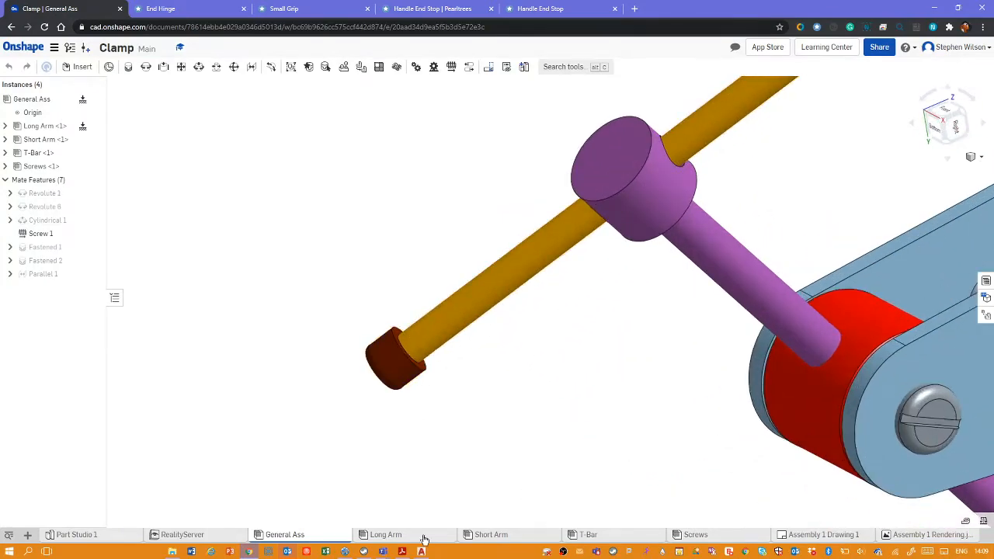
Step: Return to the T-Bar assembly and hide the T-Bar and Shaft instances, isolating the End Cap
{"action": "left_click", "coordinate": [591, 535]}
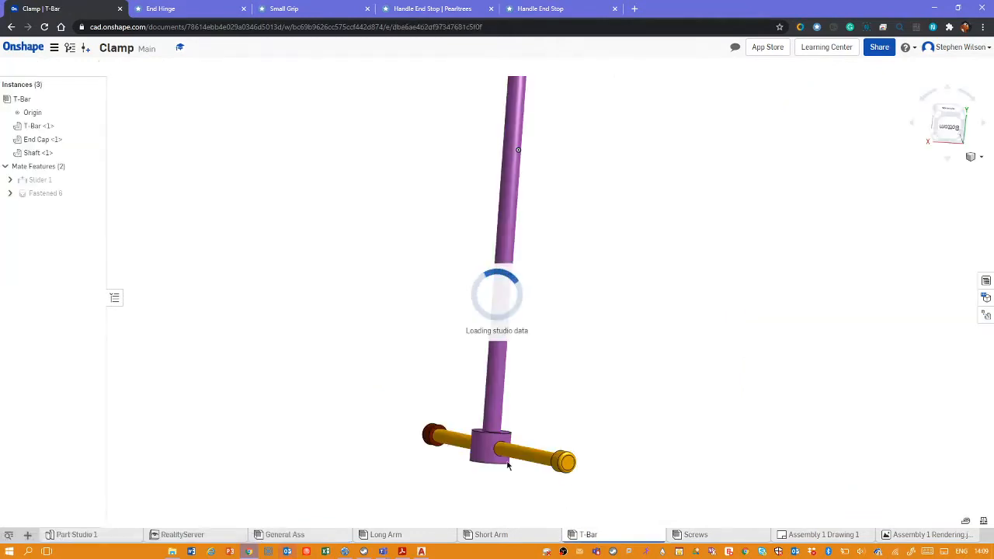
{"action": "left_click", "coordinate": [92, 126]}
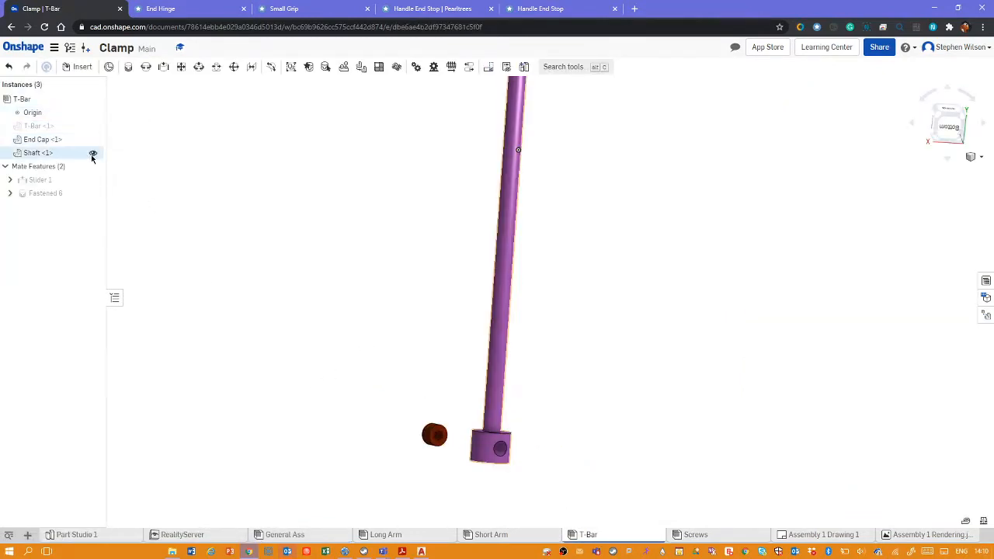
{"action": "left_click", "coordinate": [93, 152]}
{"action": "scroll", "coordinate": [424, 438], "scroll_direction": "up", "scroll_amount": 3}
{"action": "middle_click_drag", "start_coordinate": [400, 357], "coordinate": [467, 181]}
{"action": "scroll", "coordinate": [471, 265], "scroll_direction": "up", "scroll_amount": 3}
{"action": "mouse_move", "coordinate": [472, 268]}
{"action": "right_mouse_down"}
{"action": "mouse_move", "coordinate": [455, 260]}
{"action": "mouse_move", "coordinate": [577, 292]}
{"action": "mouse_move", "coordinate": [555, 330]}
{"action": "mouse_move", "coordinate": [439, 324]}
{"action": "mouse_move", "coordinate": [499, 377]}
{"action": "mouse_move", "coordinate": [535, 391]}
{"action": "mouse_move", "coordinate": [497, 397]}
{"action": "mouse_move", "coordinate": [748, 404]}
{"action": "right_mouse_up"}
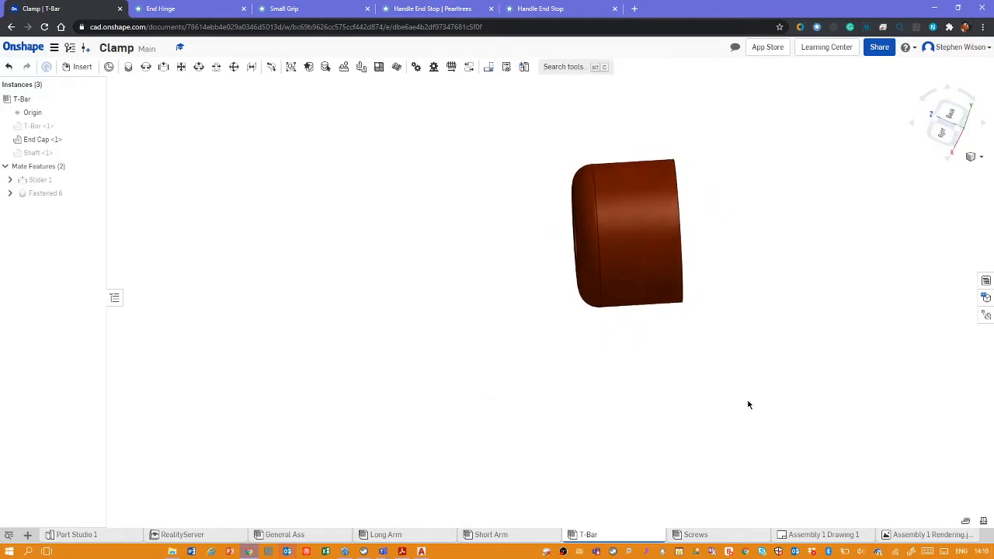
Step: Apply a section view through the axis of the End Cap using its cylindrical face
{"action": "left_click", "coordinate": [980, 157]}
{"action": "left_click", "coordinate": [941, 342]}
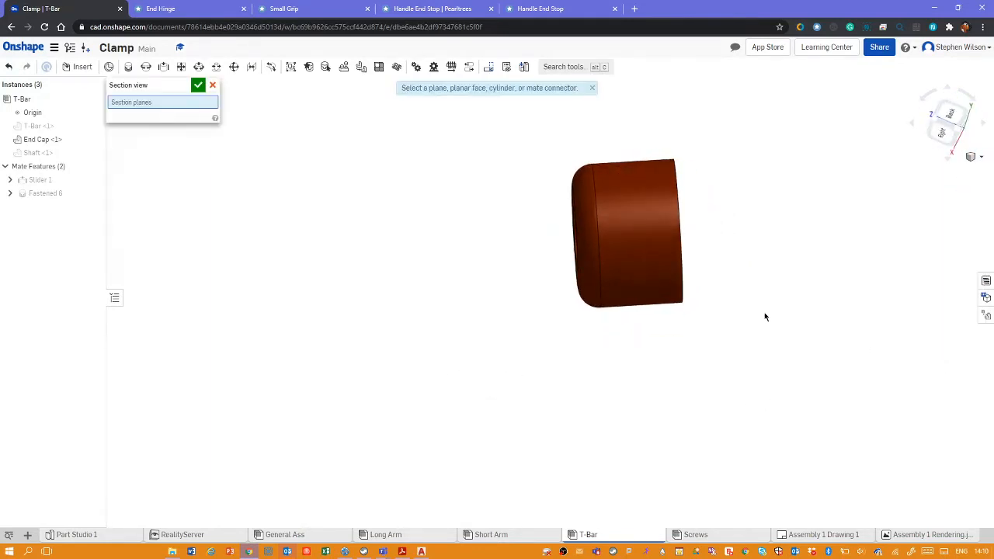
{"action": "right_click_drag", "start_coordinate": [766, 315], "coordinate": [654, 317]}
{"action": "left_click", "coordinate": [702, 224]}
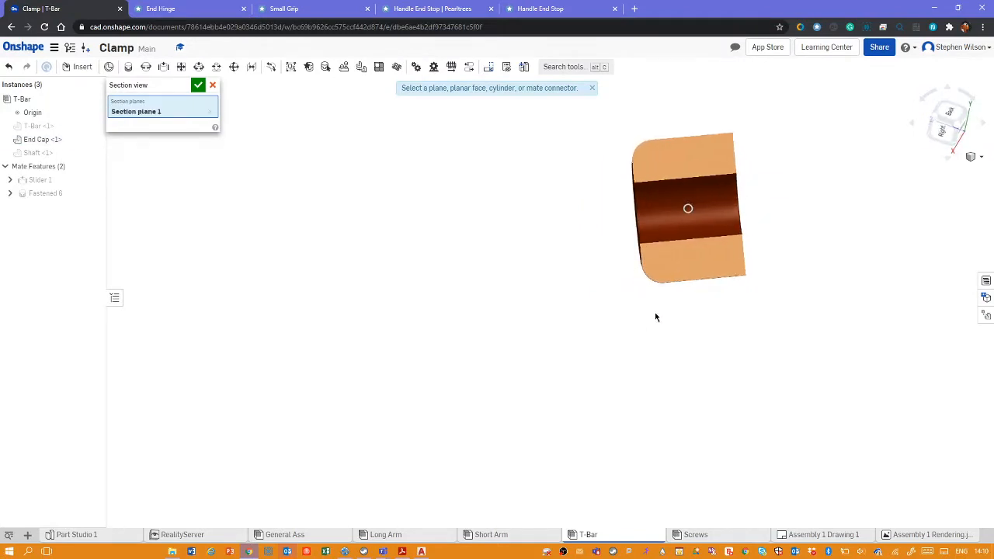
{"action": "left_click", "coordinate": [198, 85]}
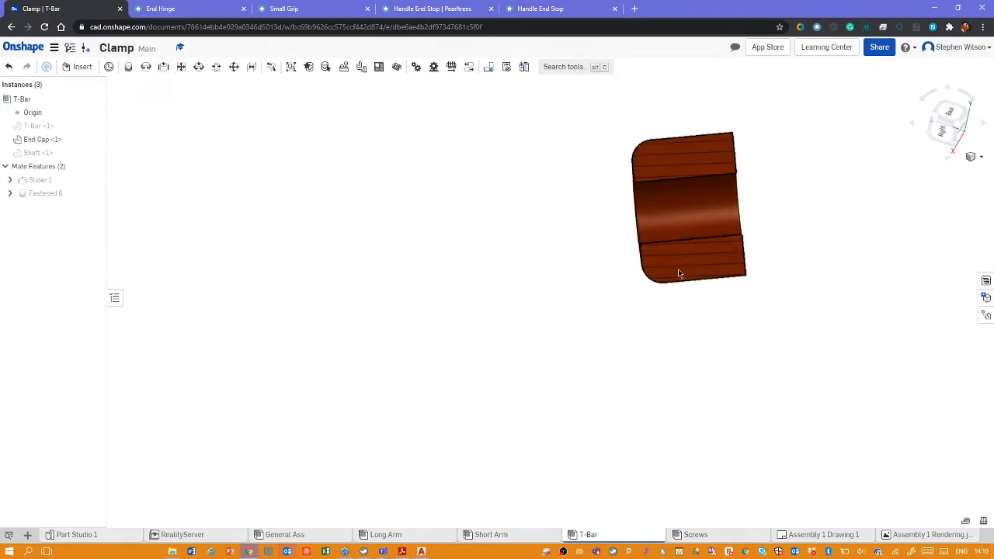
{"action": "middle_click_drag", "start_coordinate": [769, 238], "coordinate": [501, 334]}
{"action": "right_click_drag", "start_coordinate": [519, 333], "coordinate": [544, 311]}
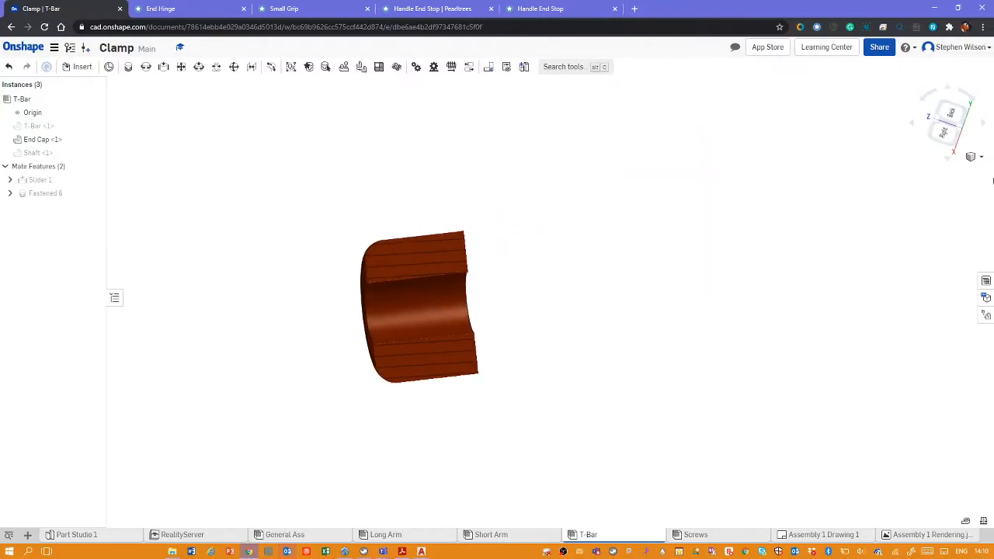
{"action": "right_click_drag", "start_coordinate": [575, 278], "coordinate": [503, 252]}
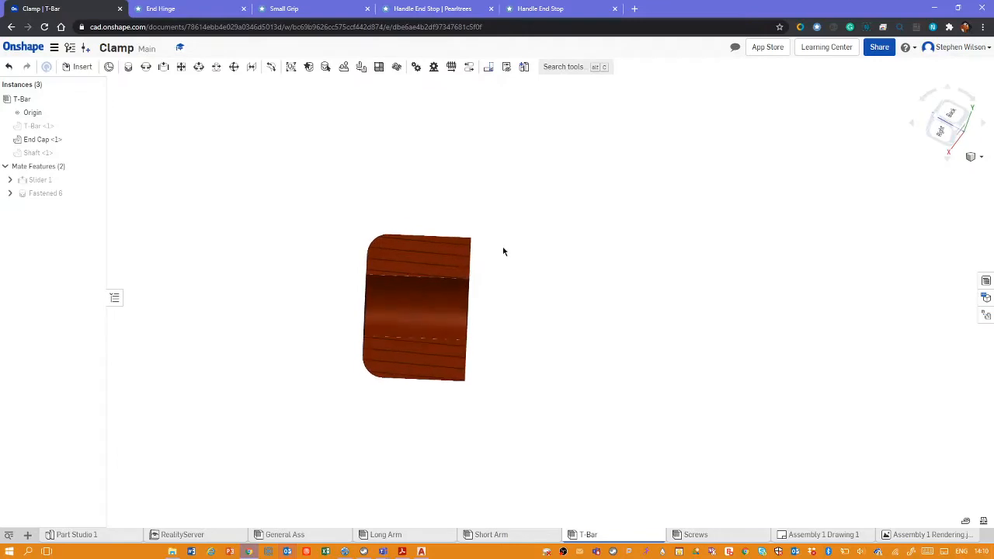
Step: Change the sectioned End Cap's display to unshaded lines with hidden edges removed and inspect the cut faces
{"action": "left_click", "coordinate": [981, 157]}
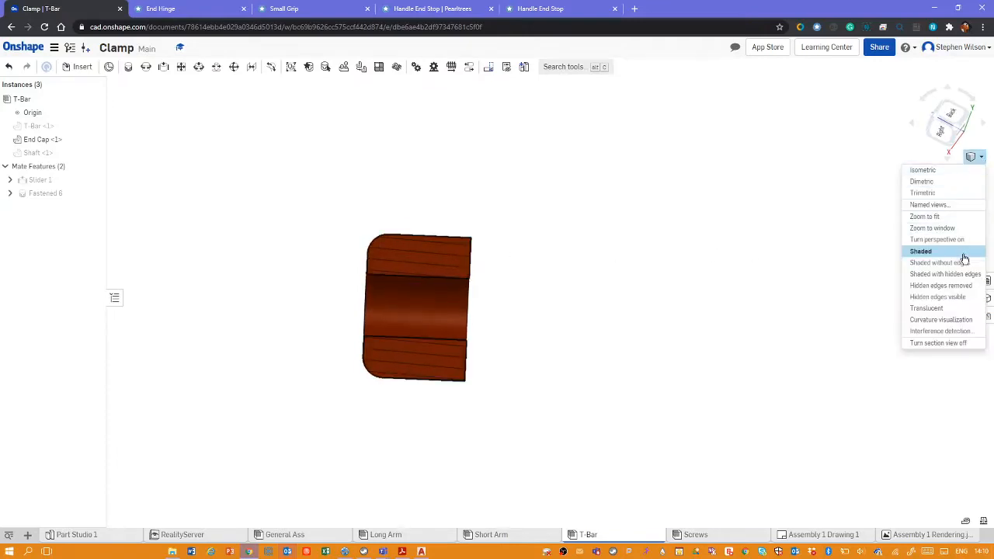
{"action": "left_click", "coordinate": [958, 296]}
{"action": "right_click_drag", "start_coordinate": [690, 268], "coordinate": [674, 269]}
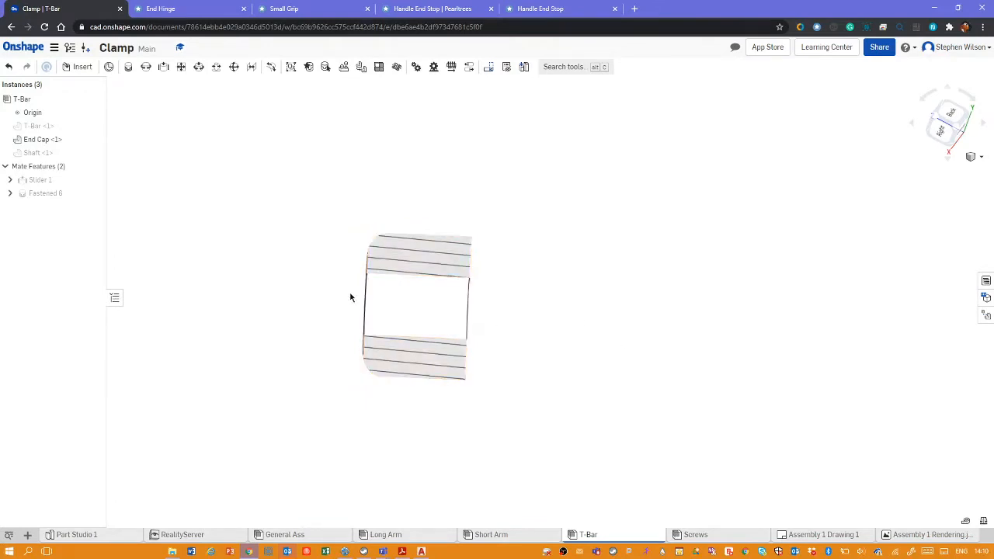
{"action": "right_click_drag", "start_coordinate": [534, 325], "coordinate": [574, 273]}
{"action": "mouse_move", "coordinate": [522, 313]}
{"action": "right_mouse_down"}
{"action": "mouse_move", "coordinate": [552, 284]}
{"action": "mouse_move", "coordinate": [593, 287]}
{"action": "mouse_move", "coordinate": [506, 313]}
{"action": "right_mouse_up"}
{"action": "mouse_move", "coordinate": [577, 307]}
{"action": "right_mouse_down"}
{"action": "mouse_move", "coordinate": [542, 300]}
{"action": "mouse_move", "coordinate": [558, 302]}
{"action": "right_mouse_up"}
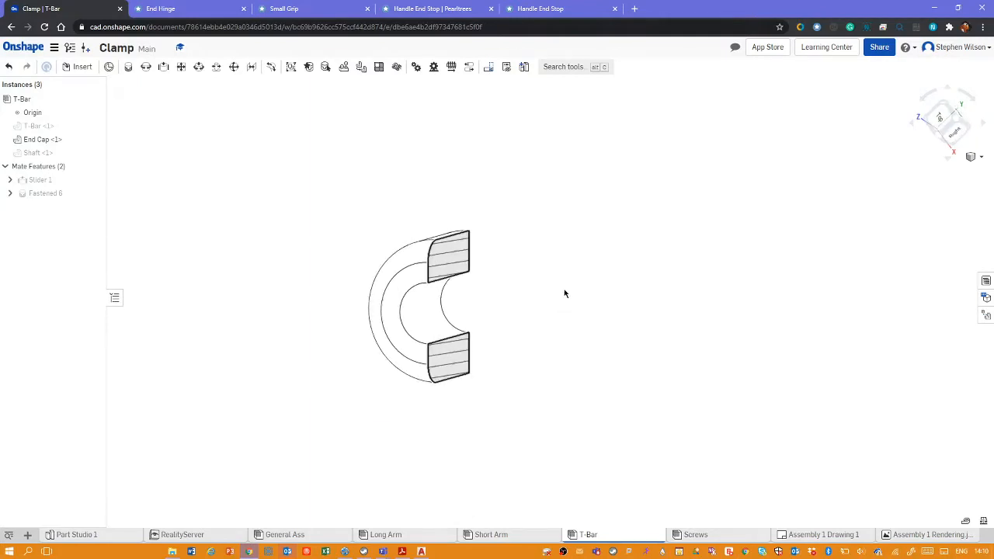
Step: Review the Small Grip and Handle End Stop drawings, closing the Pearltrees page that previews the end stop
{"action": "key", "text": "alt+Tab"}
{"action": "key", "text": "alt+Tab"}
{"action": "left_click", "coordinate": [187, 10]}
{"action": "left_click", "coordinate": [283, 8]}
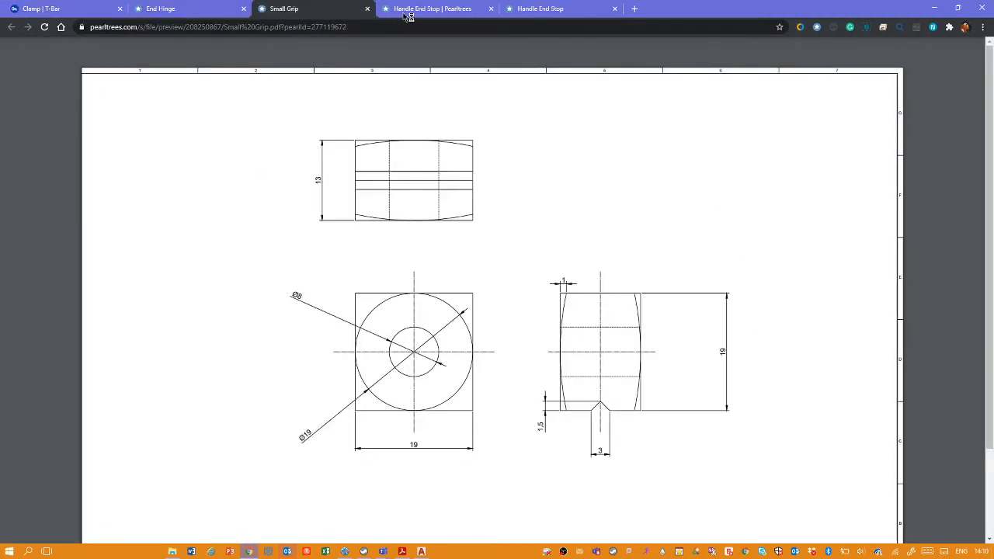
{"action": "left_click", "coordinate": [408, 10]}
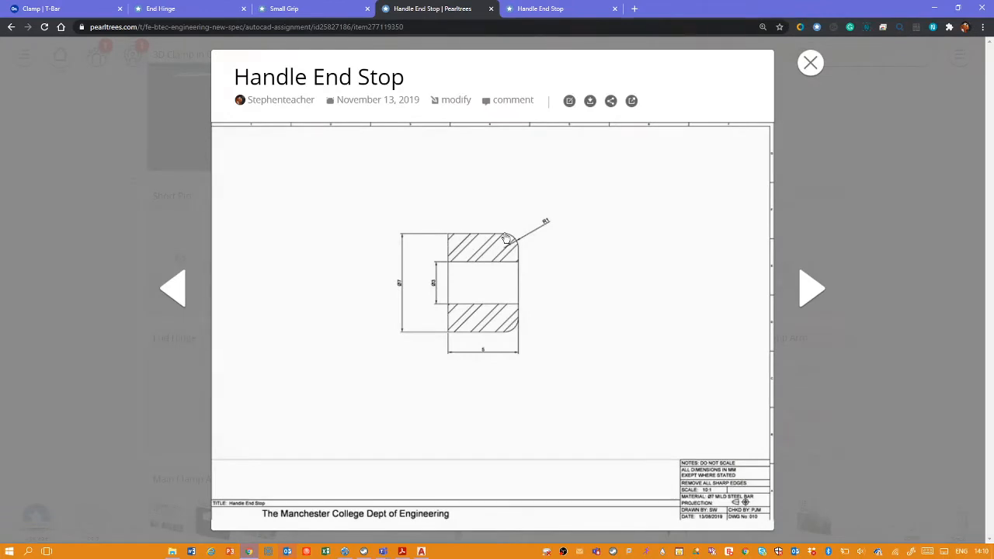
{"action": "key", "text": "ctrl+w"}
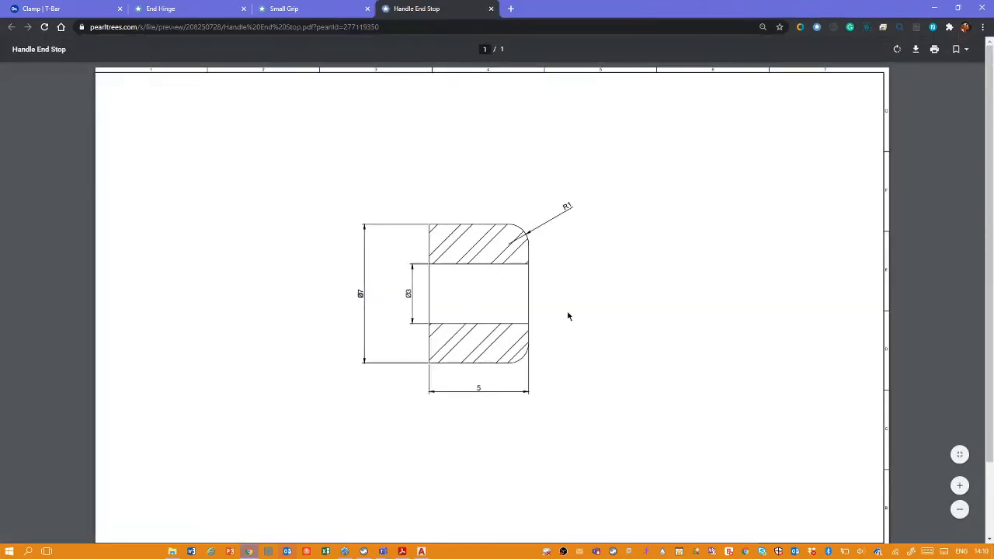
Step: Switch to AutoCAD and draw a freehand-sized rectangle in the empty drawing area of Drawing2
{"action": "key", "text": "alt+Tab"}
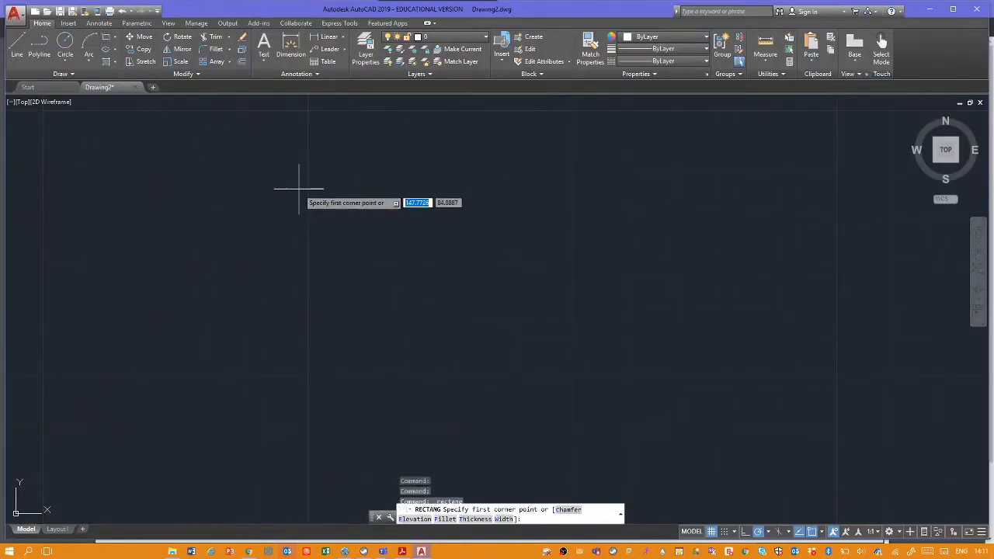
{"action": "left_click", "coordinate": [300, 188]}
{"action": "left_click", "coordinate": [507, 330]}
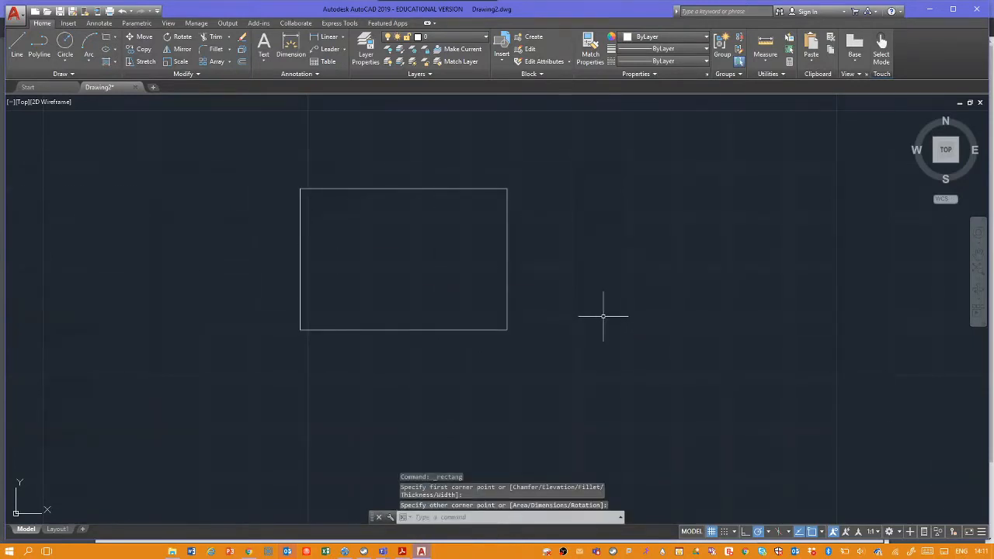
{"action": "key", "text": "Escape"}
{"action": "key", "text": "Escape"}
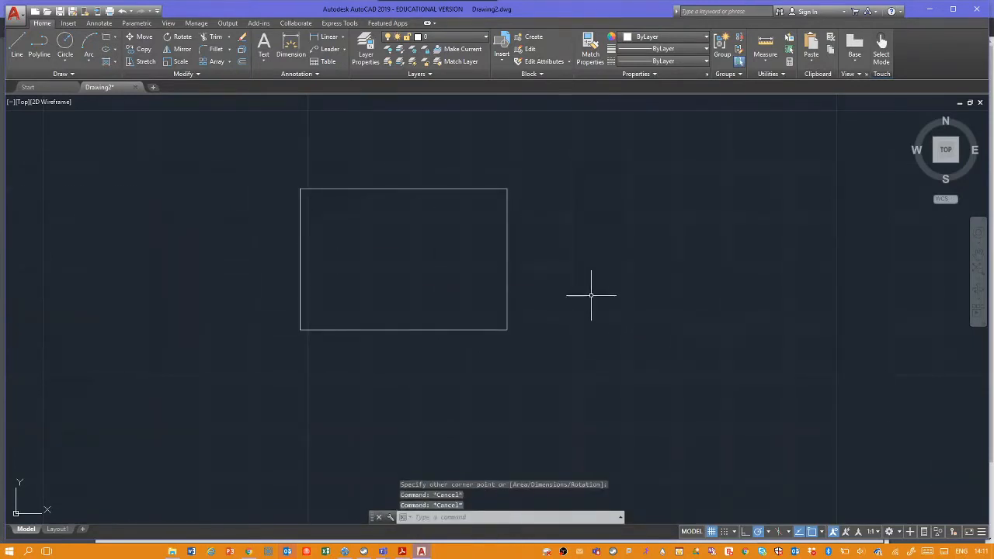
Step: Hatch the interior of the rectangle with the ANSI32 pattern
{"action": "left_click", "coordinate": [108, 62]}
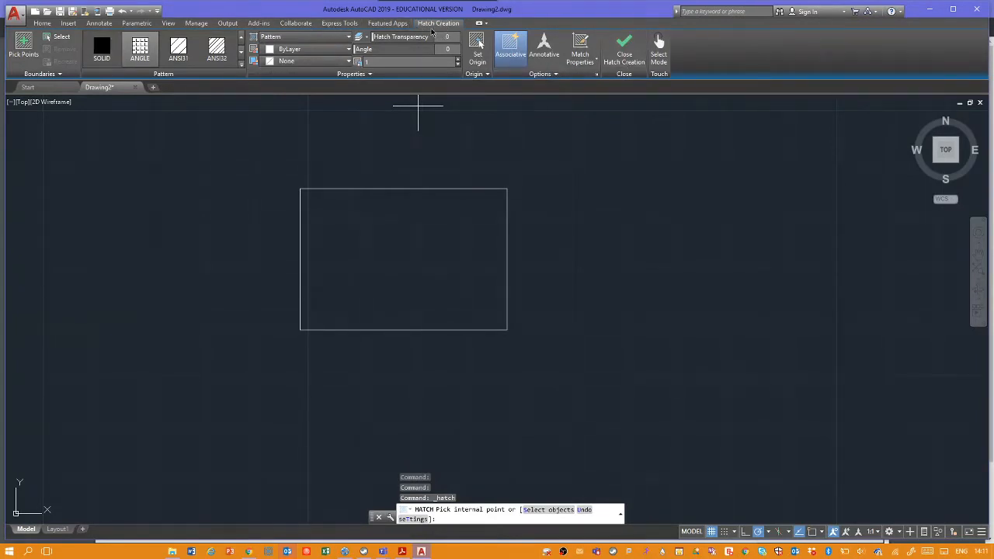
{"action": "left_click", "coordinate": [423, 273]}
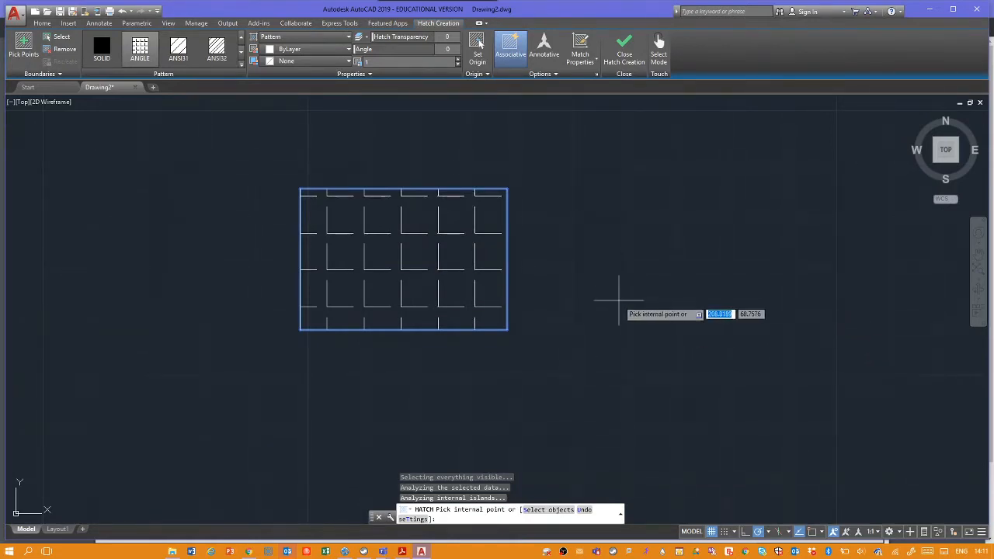
{"action": "left_click", "coordinate": [233, 52]}
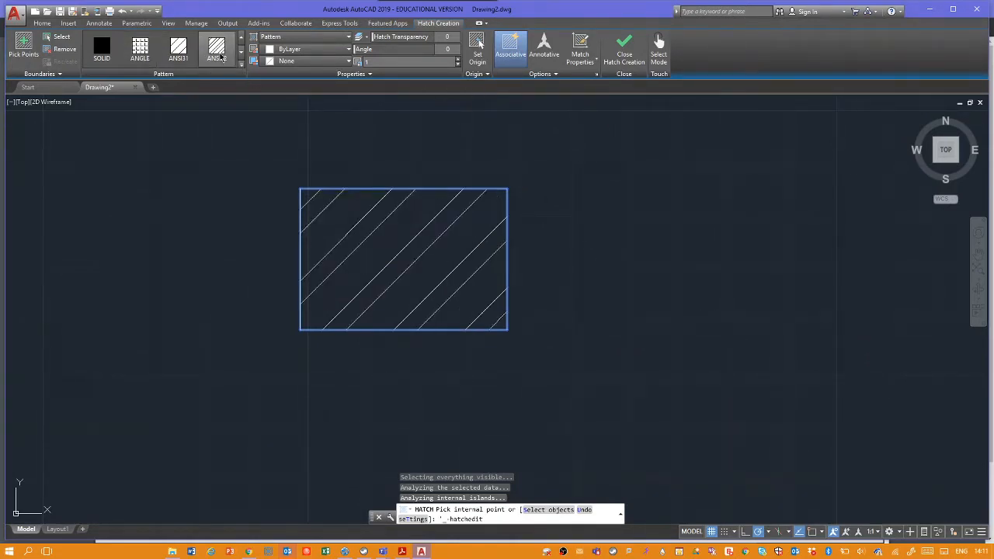
Step: Change the rectangle's hatch pattern to AR-HBONE
{"action": "left_click", "coordinate": [241, 66]}
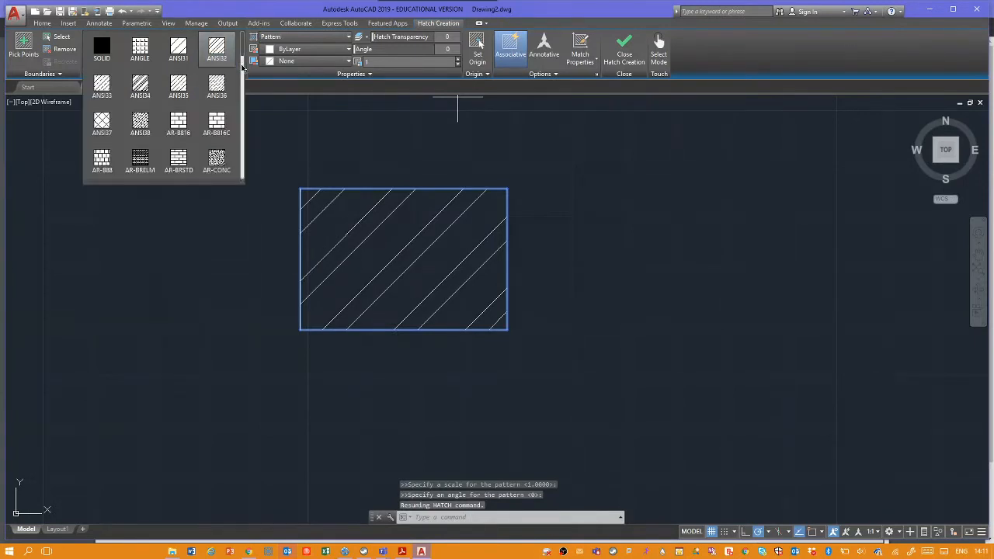
{"action": "scroll", "coordinate": [196, 127], "scroll_direction": "down", "scroll_amount": 2}
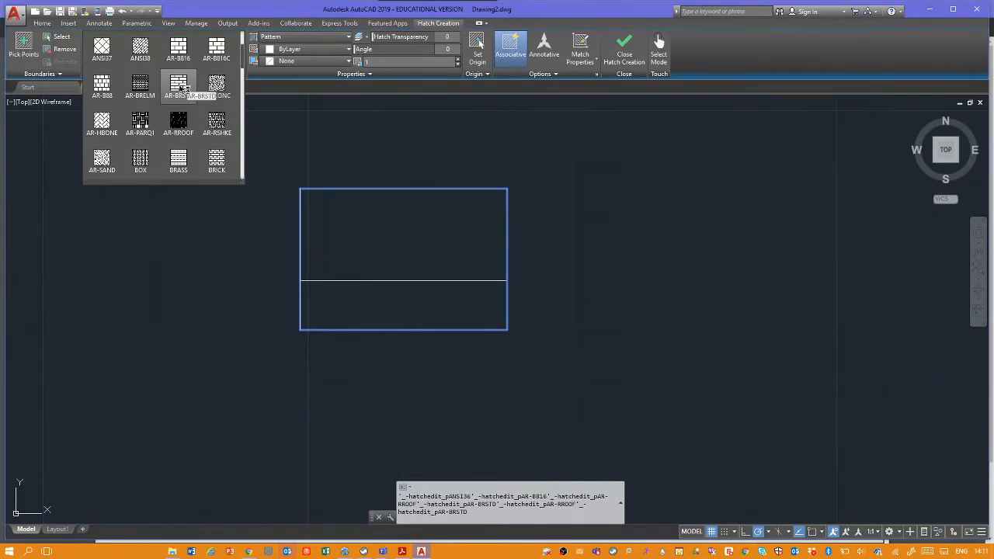
{"action": "left_click", "coordinate": [101, 122]}
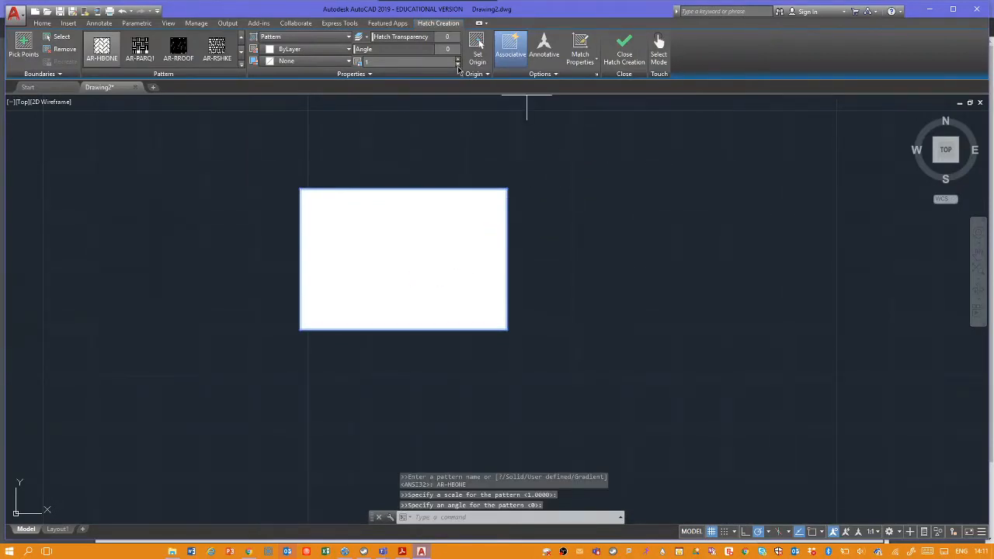
Step: Adjust the scale of the rectangle's AR-HBONE hatch to 0.86
{"action": "left_click", "coordinate": [458, 65]}
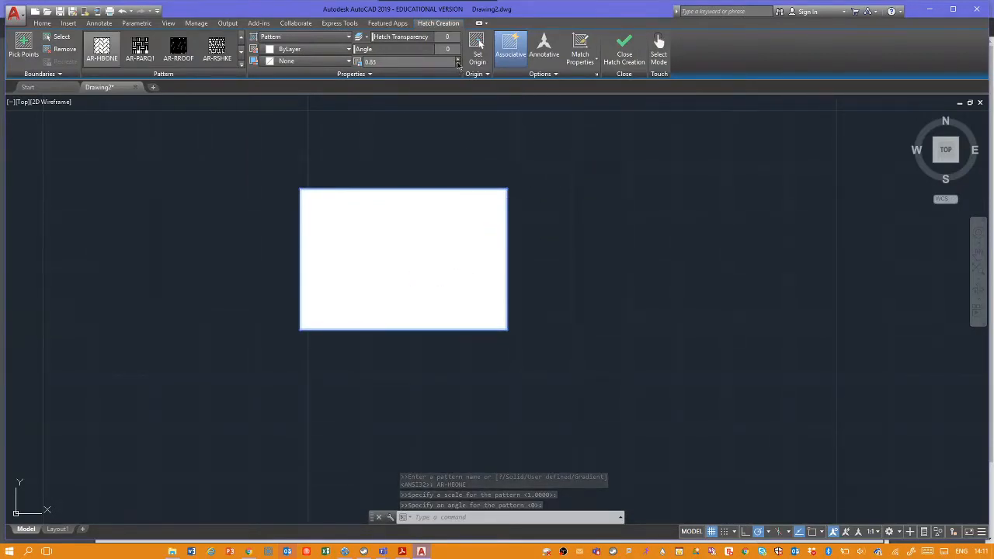
{"action": "left_click", "coordinate": [459, 65]}
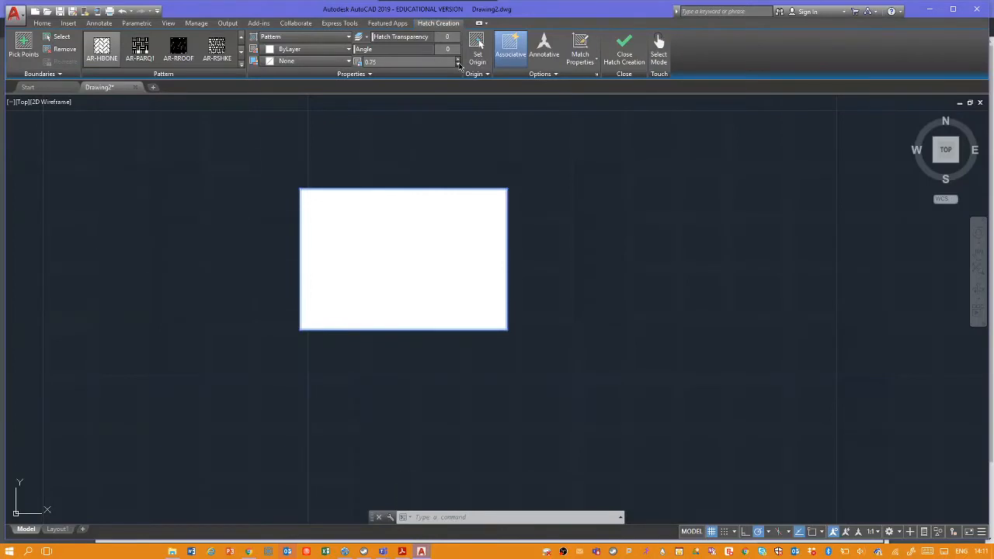
{"action": "left_click", "coordinate": [459, 60]}
{"action": "left_click", "coordinate": [140, 48]}
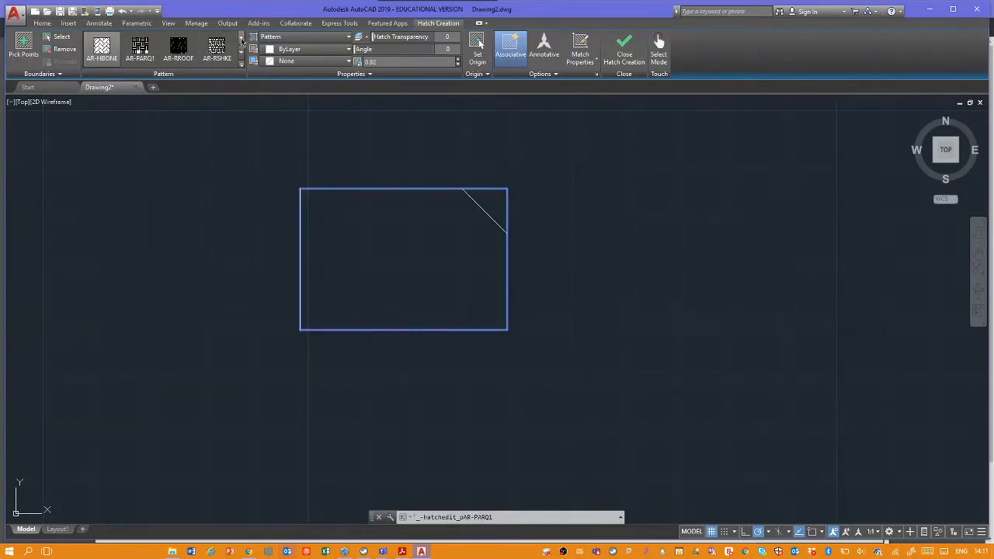
{"action": "left_click", "coordinate": [459, 65]}
{"action": "left_click", "coordinate": [459, 65]}
{"action": "left_click", "coordinate": [458, 65]}
{"action": "left_click", "coordinate": [459, 65]}
{"action": "left_click", "coordinate": [458, 65]}
{"action": "left_click", "coordinate": [458, 66]}
{"action": "left_click", "coordinate": [458, 65]}
{"action": "left_click", "coordinate": [458, 65]}
{"action": "left_click", "coordinate": [458, 65]}
{"action": "left_click", "coordinate": [459, 60]}
{"action": "left_click", "coordinate": [459, 60]}
{"action": "left_click", "coordinate": [459, 62]}
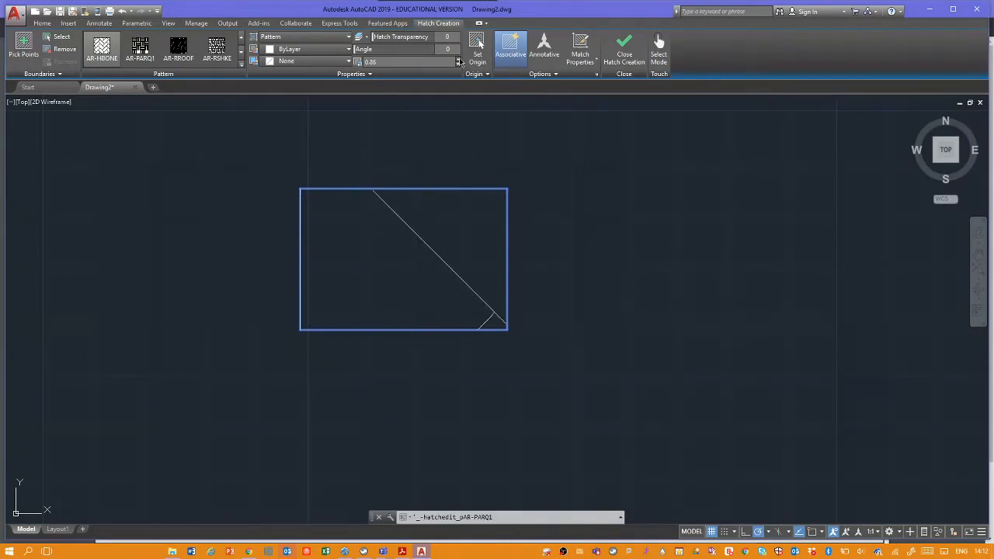
Step: Reduce the scale of the rectangle's AR-HBONE hatch to 0.046
{"action": "left_click", "coordinate": [459, 61]}
{"action": "left_click", "coordinate": [459, 61]}
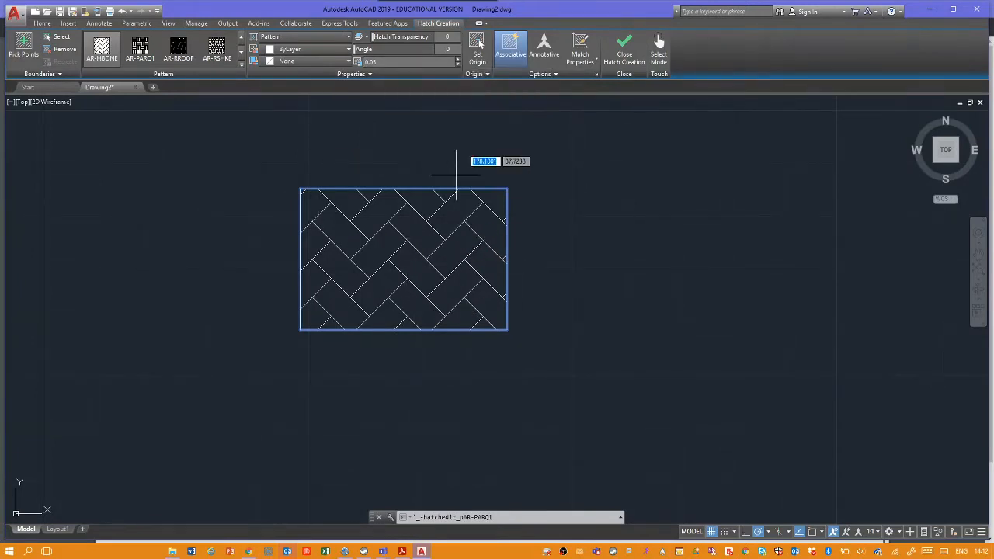
{"action": "left_click", "coordinate": [457, 66]}
{"action": "left_click", "coordinate": [458, 65]}
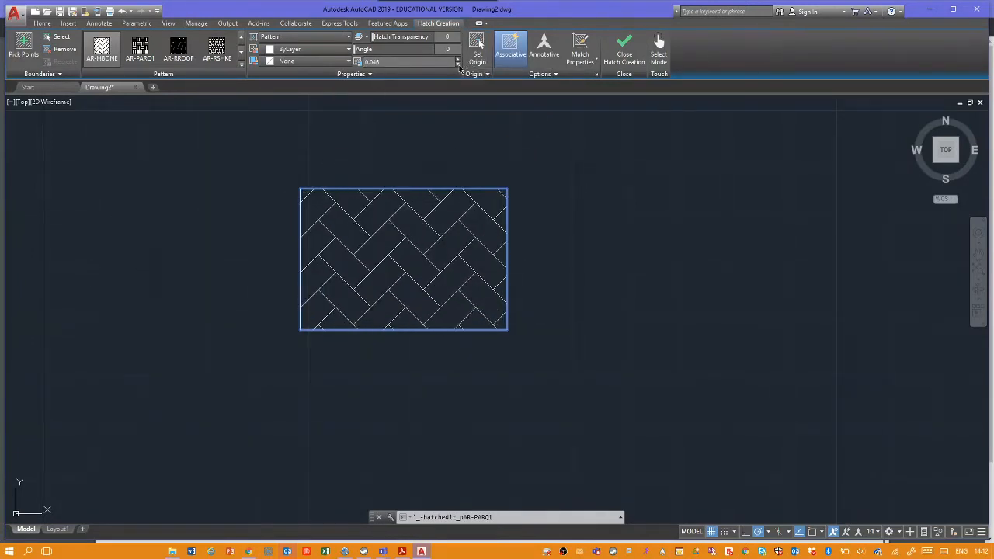
{"action": "left_click", "coordinate": [458, 65]}
{"action": "left_click", "coordinate": [457, 59]}
{"action": "left_click", "coordinate": [457, 59]}
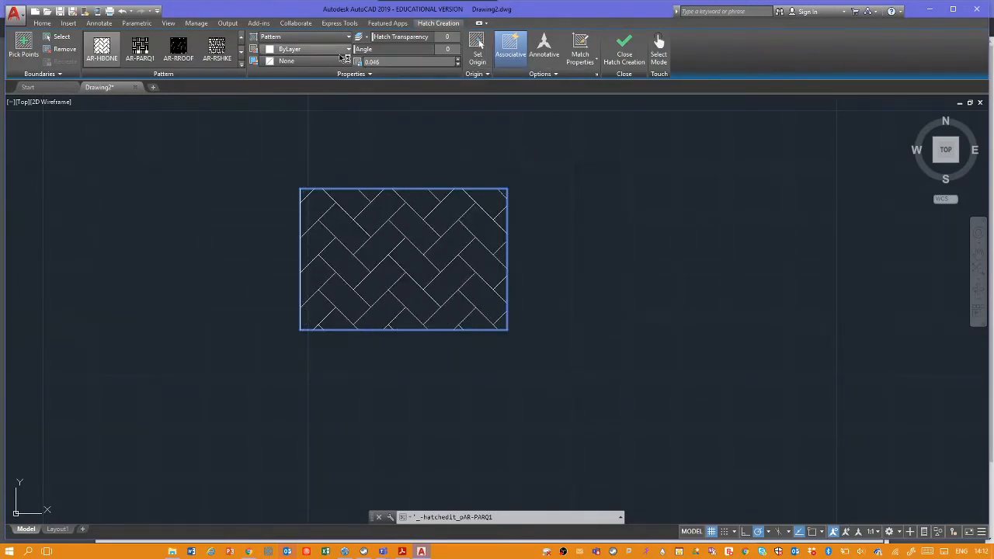
{"action": "mouse_move", "coordinate": [365, 49]}
{"action": "left_mouse_down"}
{"action": "mouse_move", "coordinate": [419, 49]}
{"action": "mouse_move", "coordinate": [353, 48]}
{"action": "left_mouse_up"}
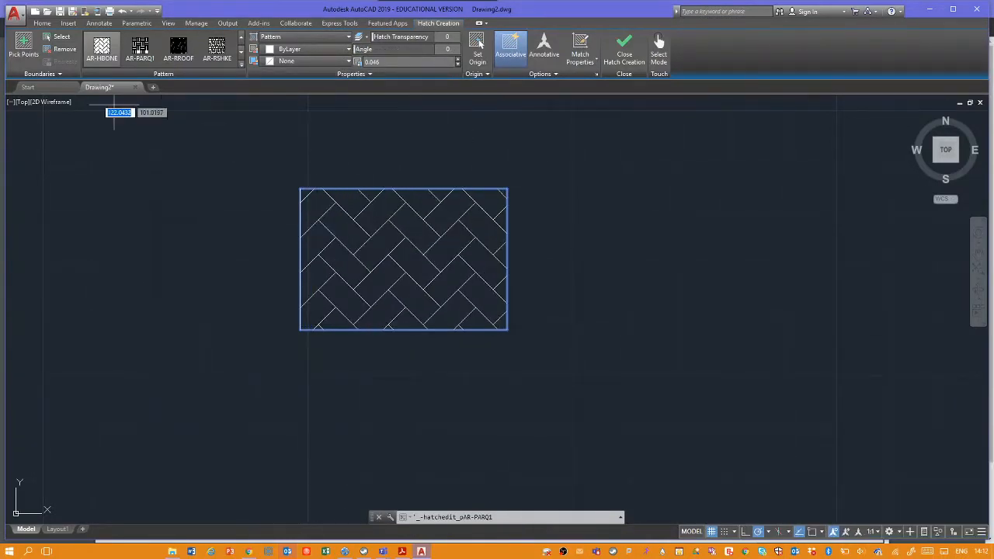
Step: Change the rectangle's hatch pattern to ANSI34 and set its scale to 1
{"action": "left_click", "coordinate": [241, 38]}
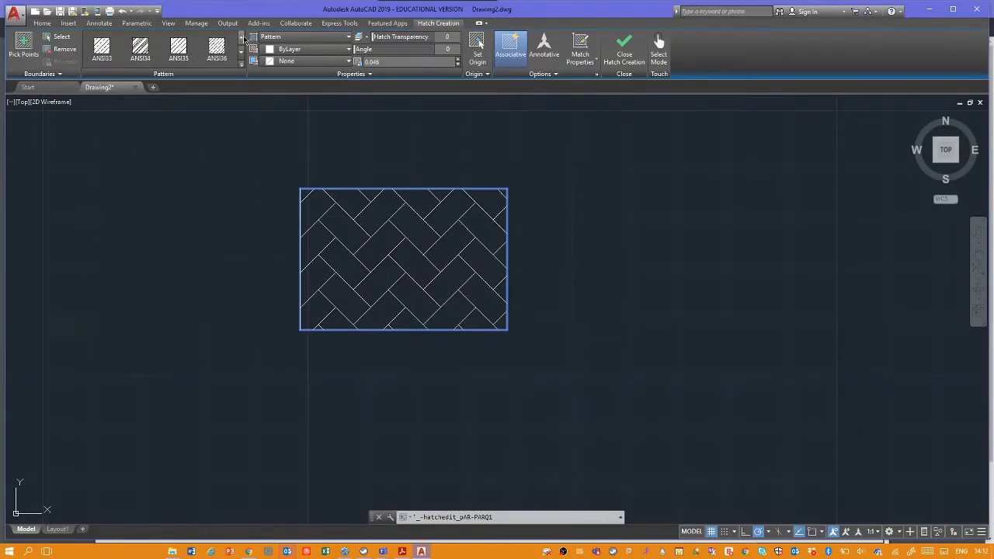
{"action": "left_click", "coordinate": [177, 48]}
{"action": "left_click", "coordinate": [139, 48]}
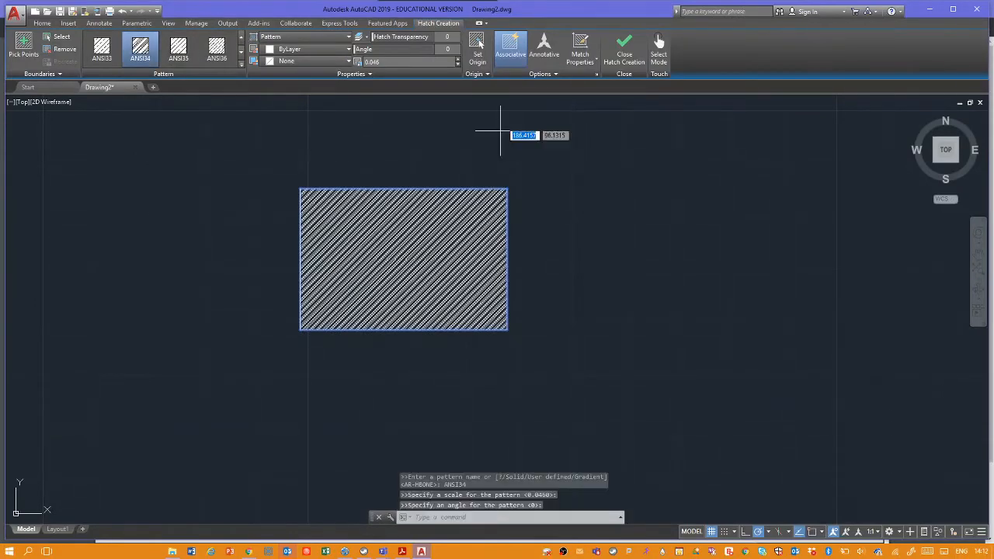
{"action": "left_click", "coordinate": [458, 60]}
{"action": "left_click", "coordinate": [458, 59]}
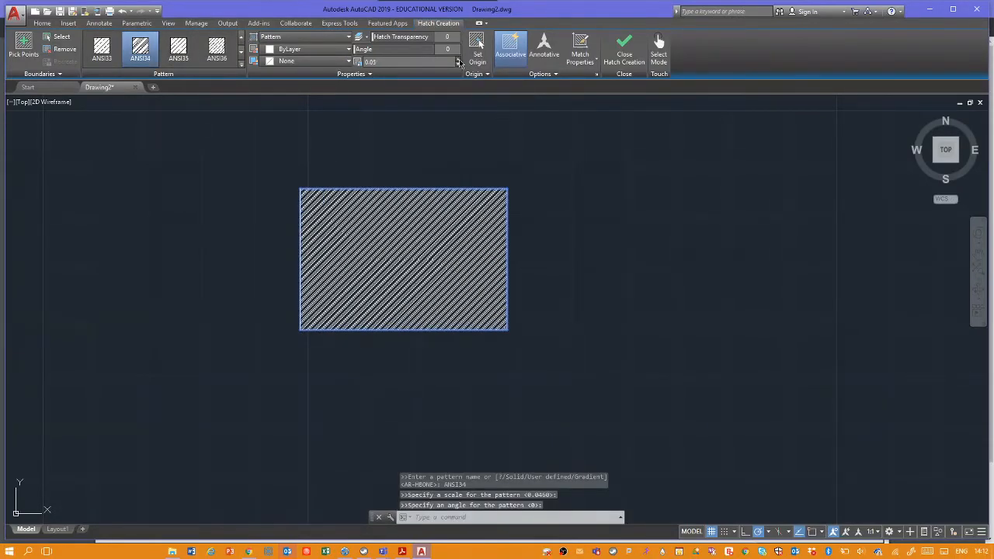
{"action": "left_click", "coordinate": [458, 60]}
{"action": "left_click_drag", "start_coordinate": [414, 60], "coordinate": [354, 62]}
{"action": "type", "text": "1"}
{"action": "key", "text": "Return"}
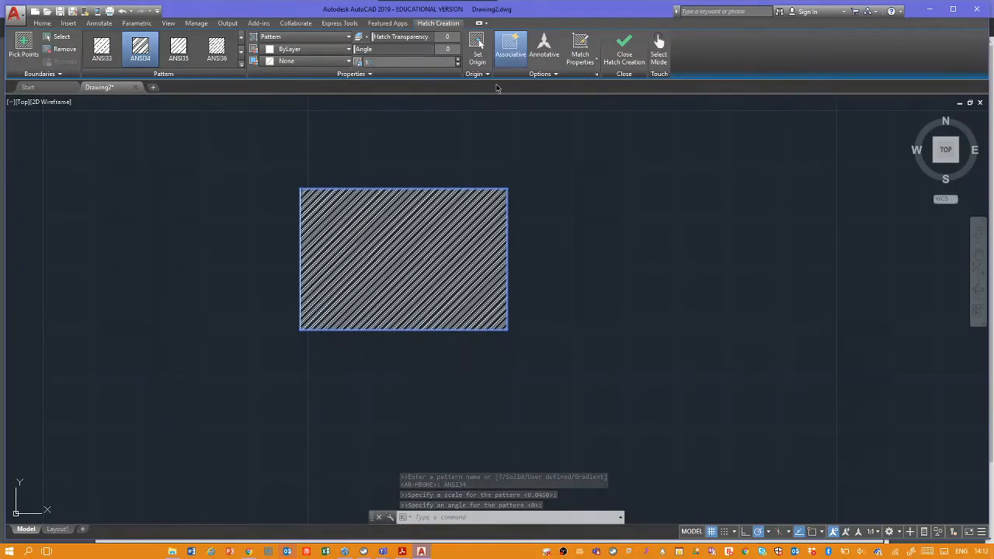
Step: Reduce the ANSI34 hatch scale to 0.65 and finish the hatch
{"action": "left_click", "coordinate": [458, 64]}
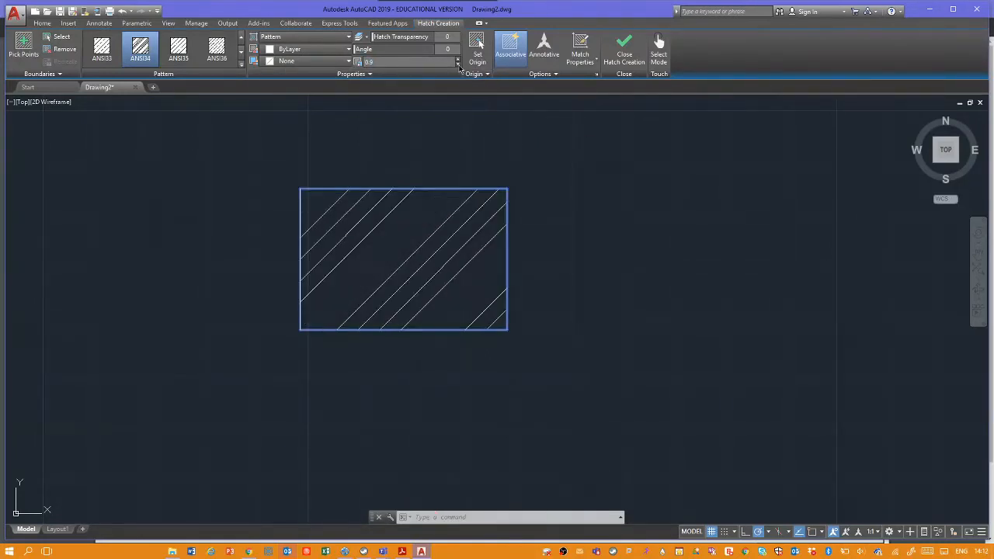
{"action": "left_click", "coordinate": [458, 65]}
{"action": "left_click", "coordinate": [458, 64]}
{"action": "left_click", "coordinate": [459, 65]}
{"action": "left_click", "coordinate": [459, 65]}
{"action": "left_click", "coordinate": [458, 65]}
{"action": "left_click", "coordinate": [459, 65]}
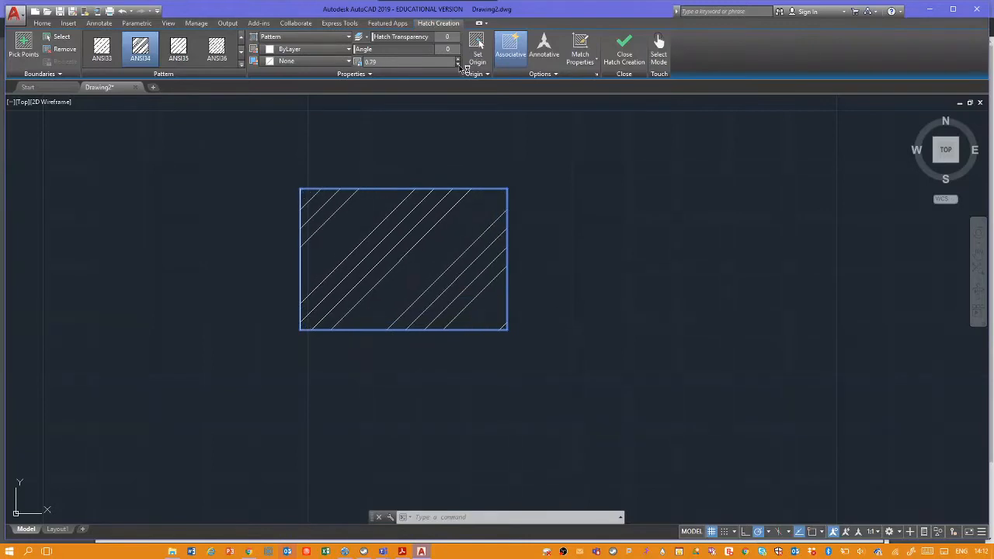
{"action": "left_click", "coordinate": [458, 65]}
{"action": "left_click", "coordinate": [458, 65]}
{"action": "left_click", "coordinate": [459, 65]}
{"action": "left_click", "coordinate": [459, 65]}
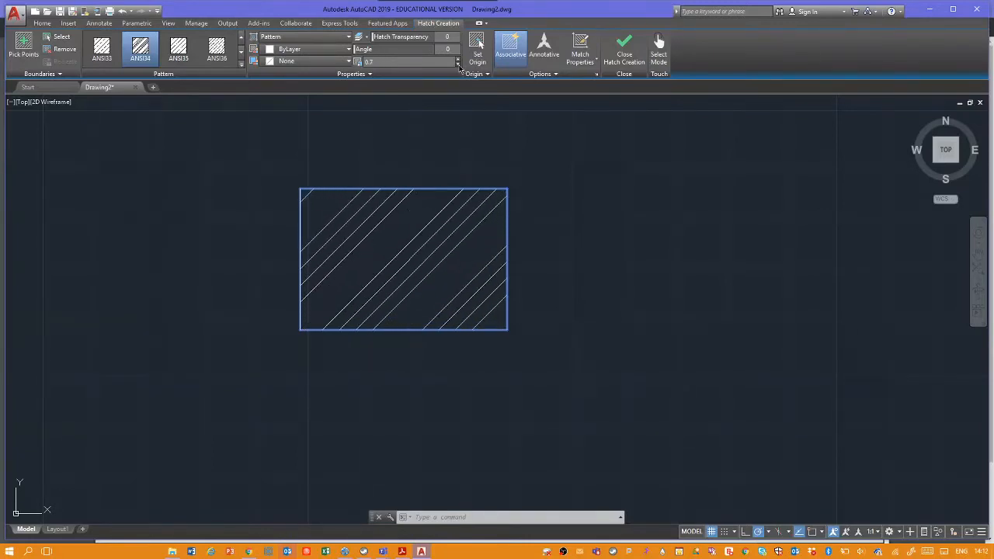
{"action": "left_click", "coordinate": [459, 65]}
{"action": "left_click", "coordinate": [459, 65]}
{"action": "left_click", "coordinate": [591, 210]}
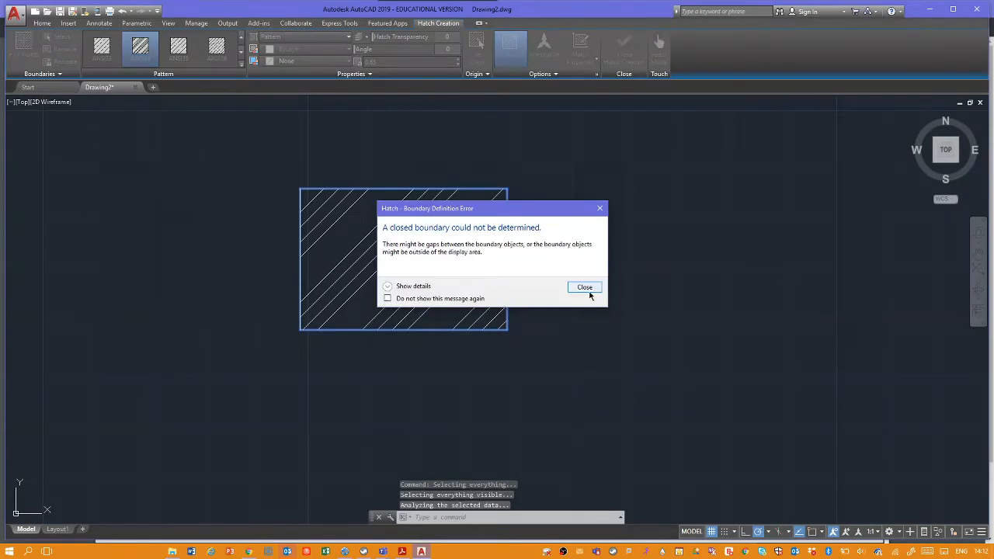
{"action": "left_click", "coordinate": [584, 292]}
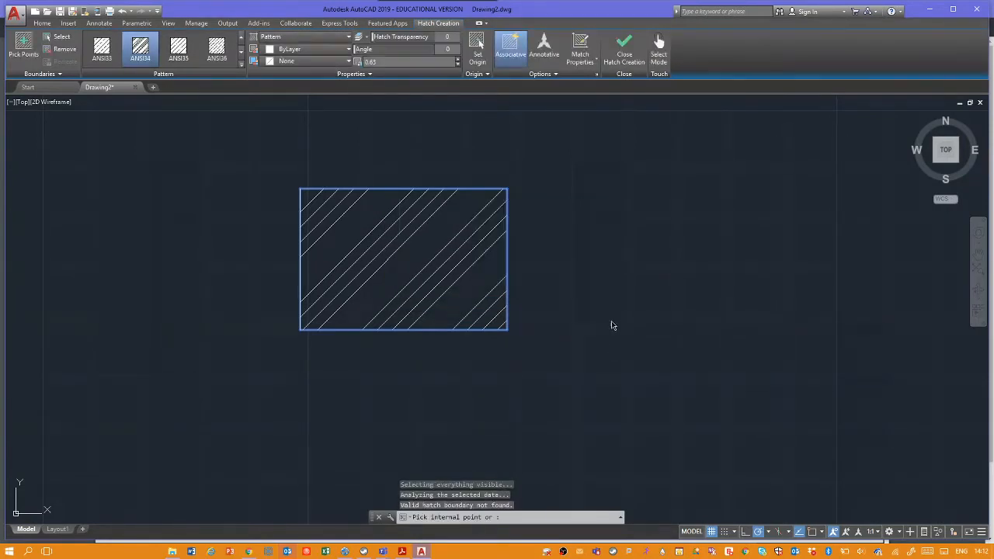
{"action": "key", "text": "Escape"}
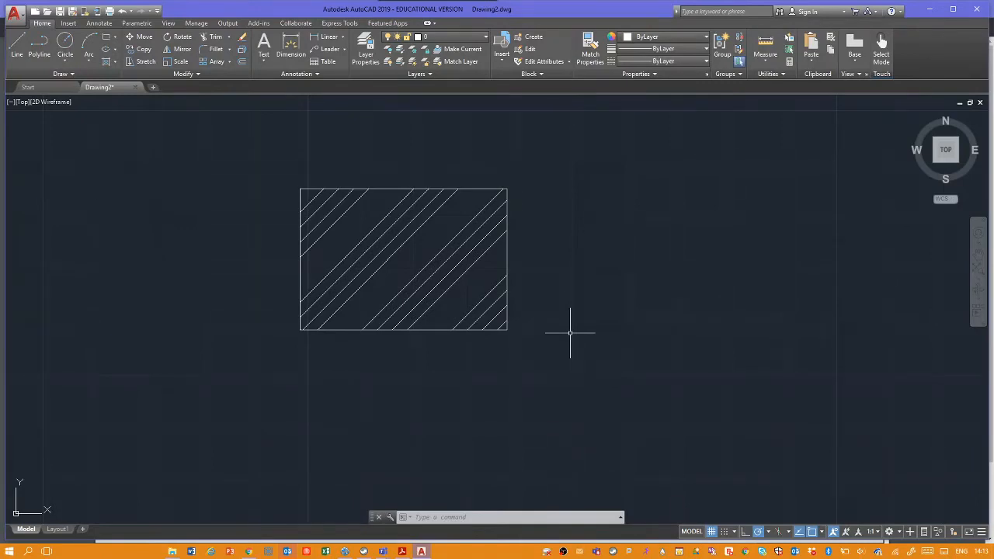
Step: Fillet the hatched rectangle's upper-right corner with a radius of 1
{"action": "key", "text": "alt+Tab"}
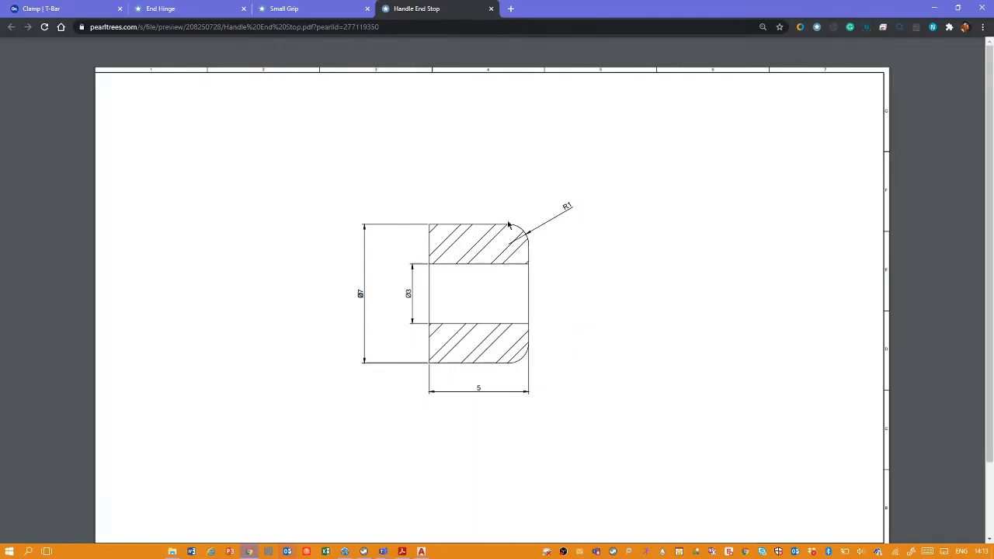
{"action": "key", "text": "alt+Tab"}
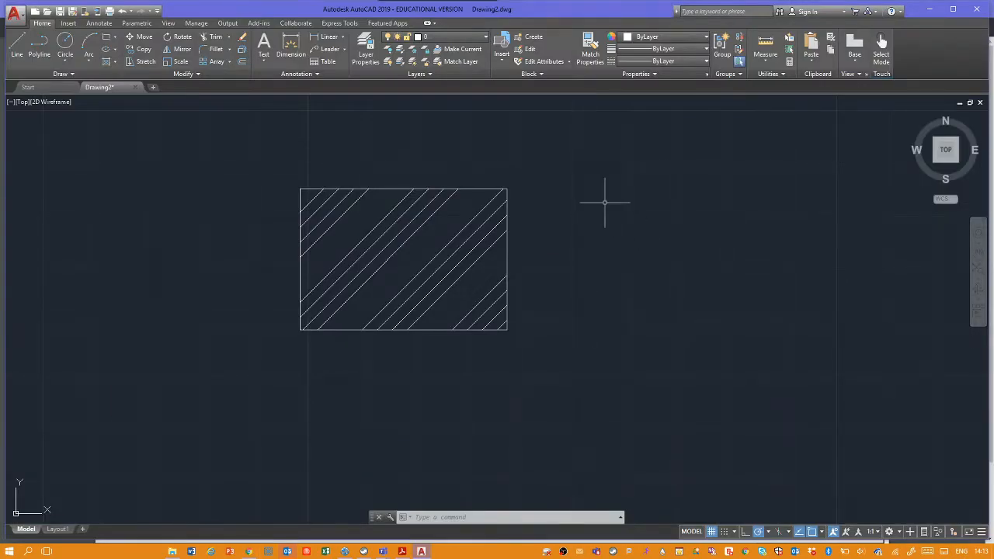
{"action": "left_click", "coordinate": [211, 49]}
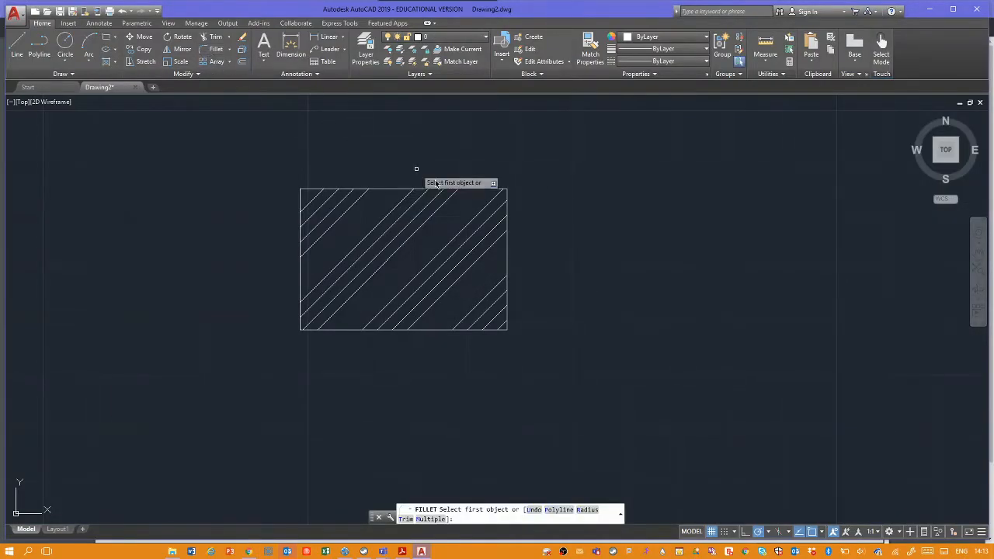
{"action": "left_click", "coordinate": [475, 189]}
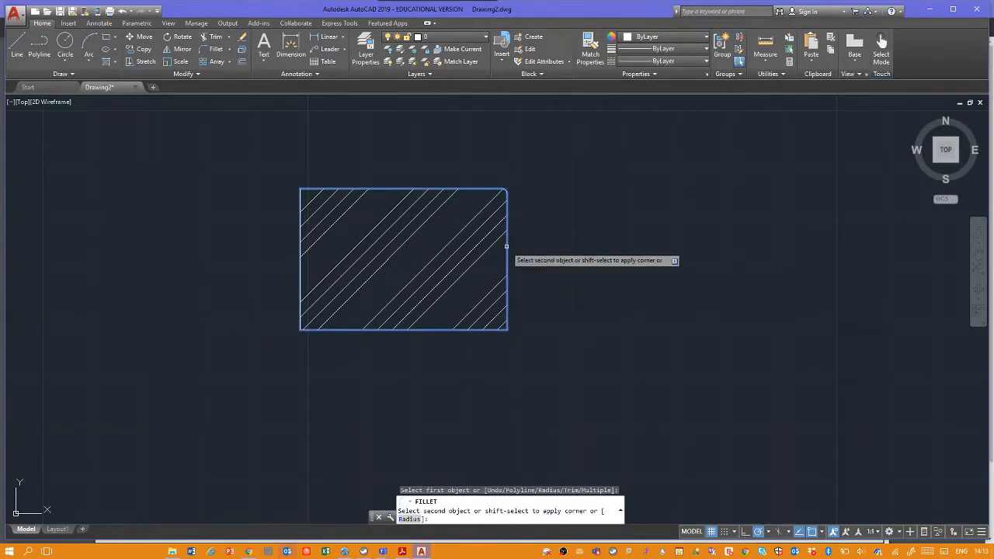
{"action": "left_click", "coordinate": [507, 253]}
{"action": "scroll", "coordinate": [498, 211], "scroll_direction": "up", "scroll_amount": 5}
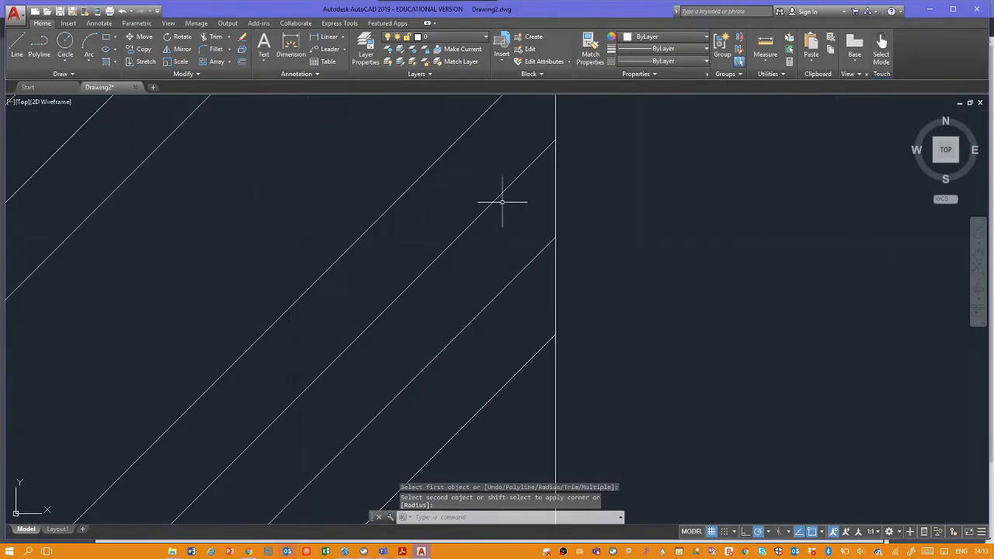
{"action": "scroll", "coordinate": [506, 204], "scroll_direction": "down", "scroll_amount": 2}
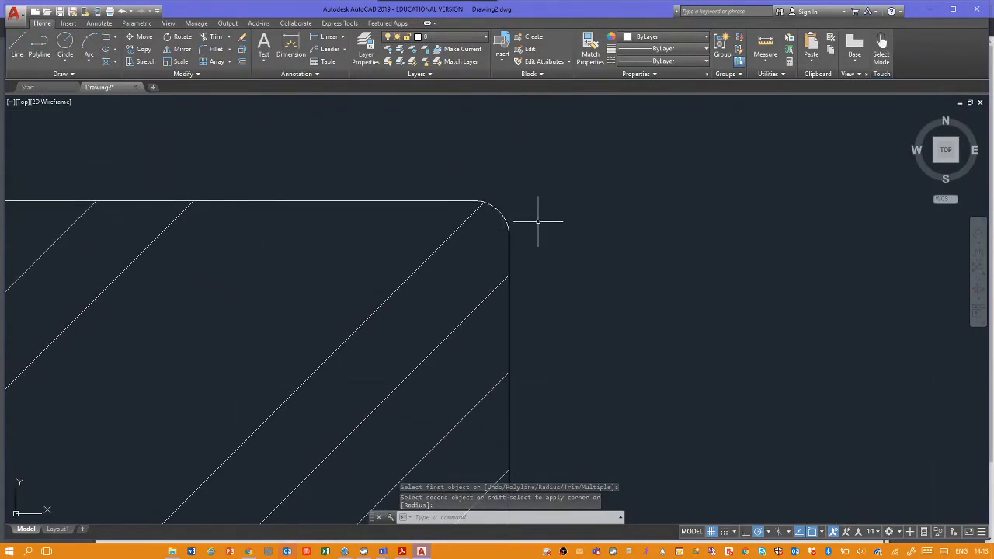
{"action": "left_click", "coordinate": [217, 50]}
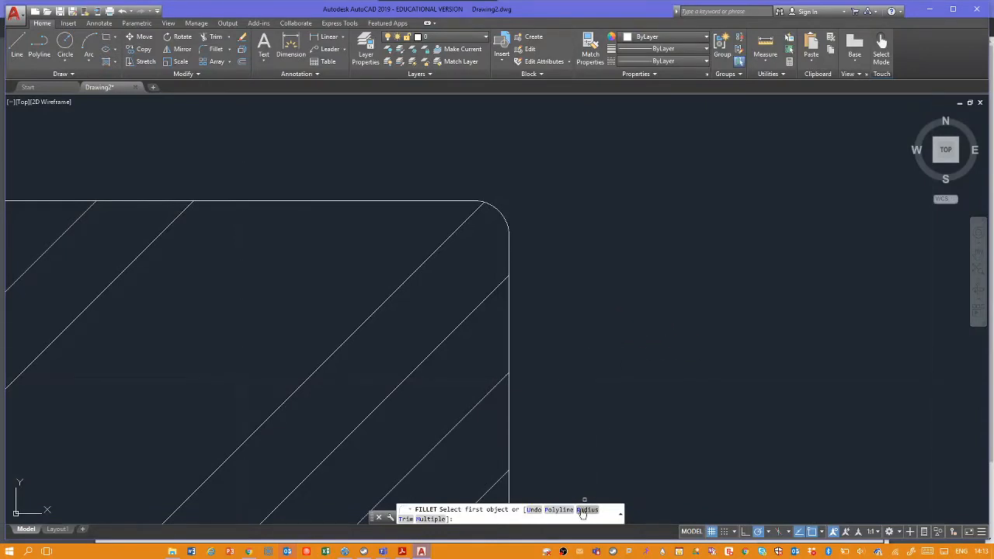
{"action": "type", "text": "R"}
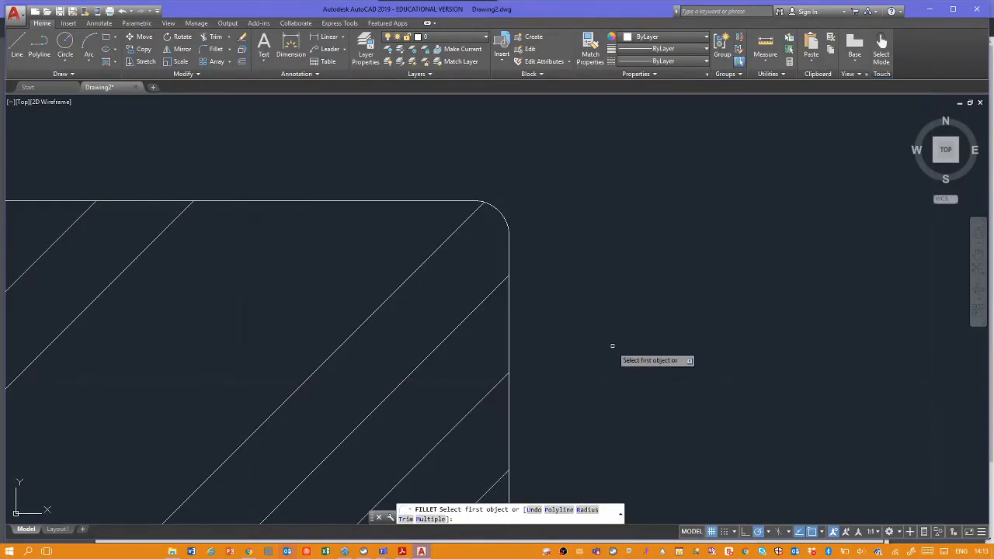
{"action": "key", "text": "Return"}
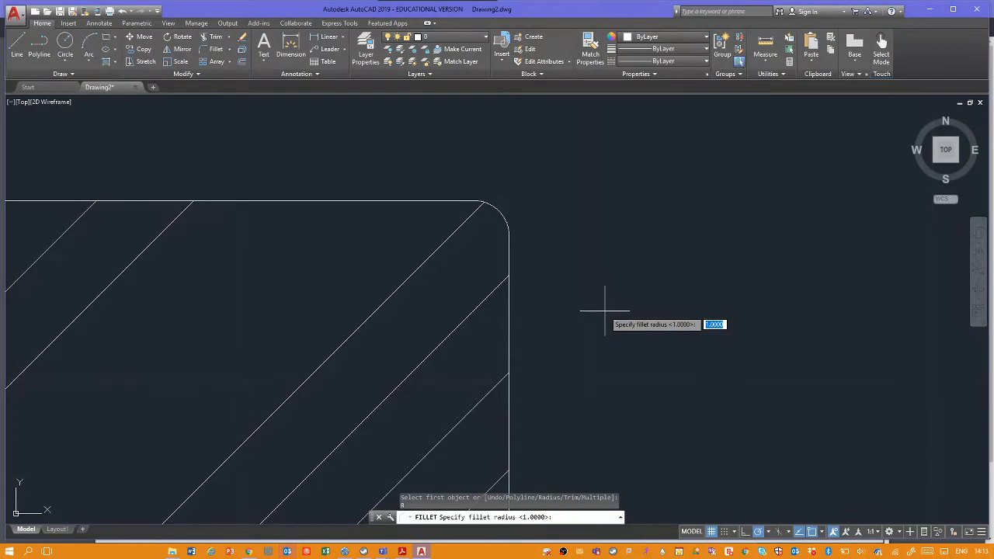
{"action": "key", "text": "Escape"}
{"action": "key", "text": "Escape"}
{"action": "key", "text": "Escape"}
{"action": "scroll", "coordinate": [603, 311], "scroll_direction": "down", "scroll_amount": 5}
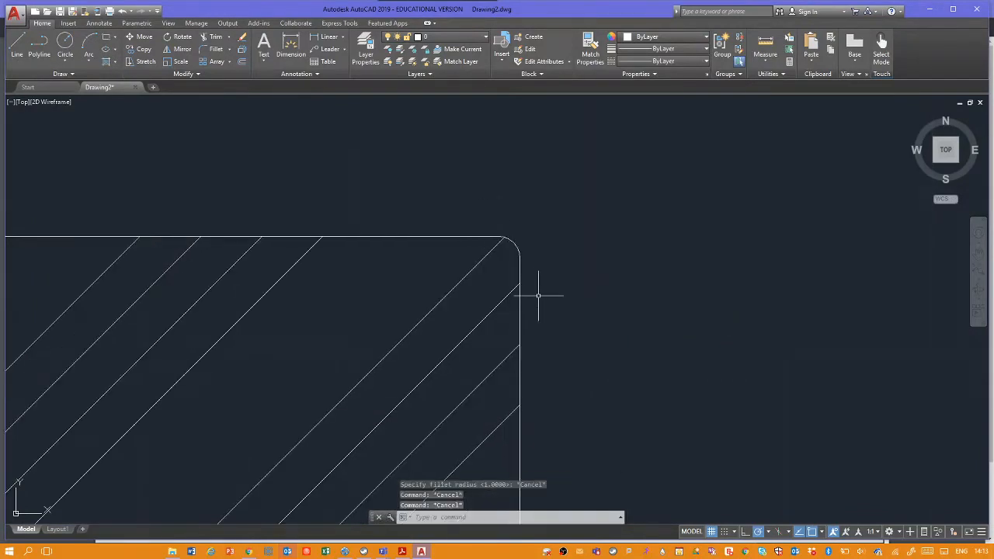
{"action": "scroll", "coordinate": [578, 311], "scroll_direction": "up", "scroll_amount": 5}
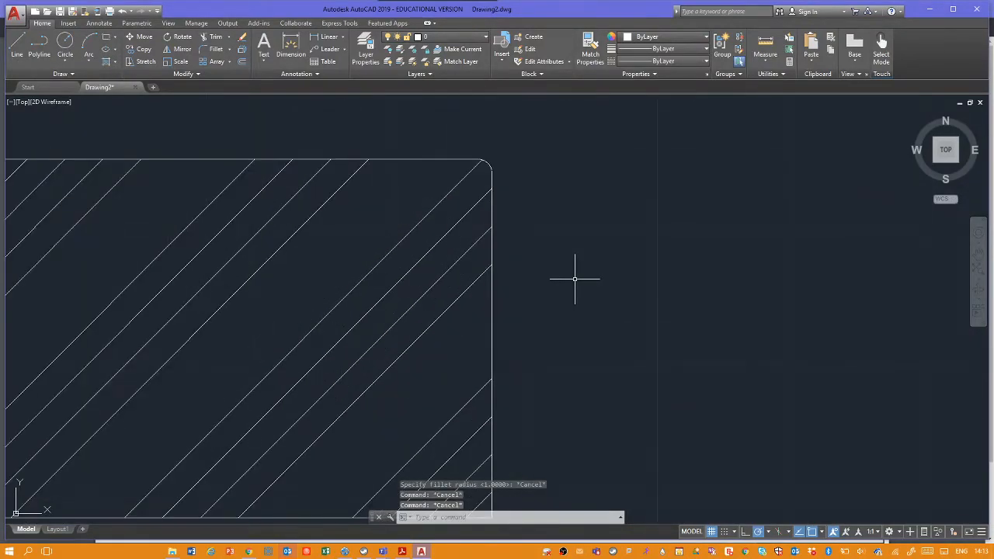
{"action": "key", "text": "alt+Tab"}
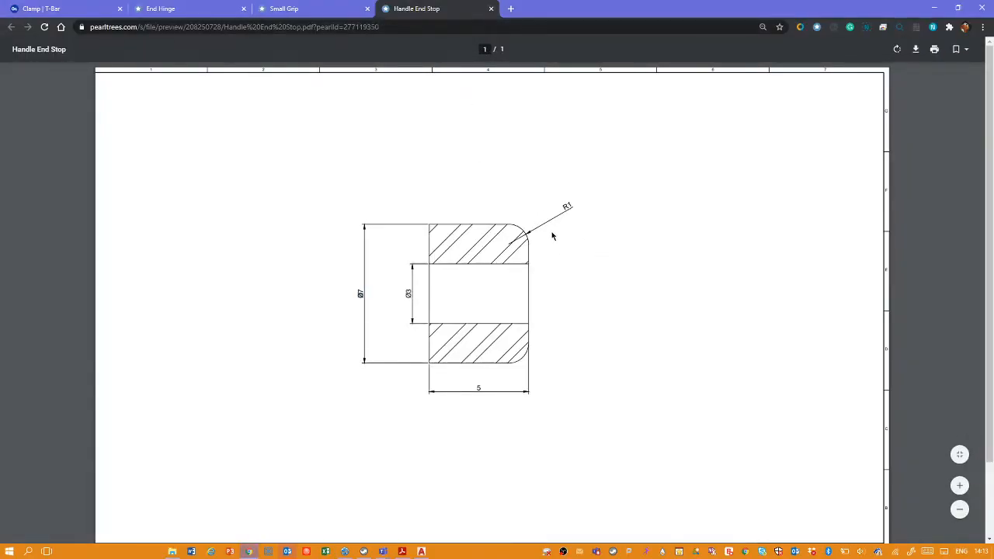
{"action": "key", "text": "alt+Tab"}
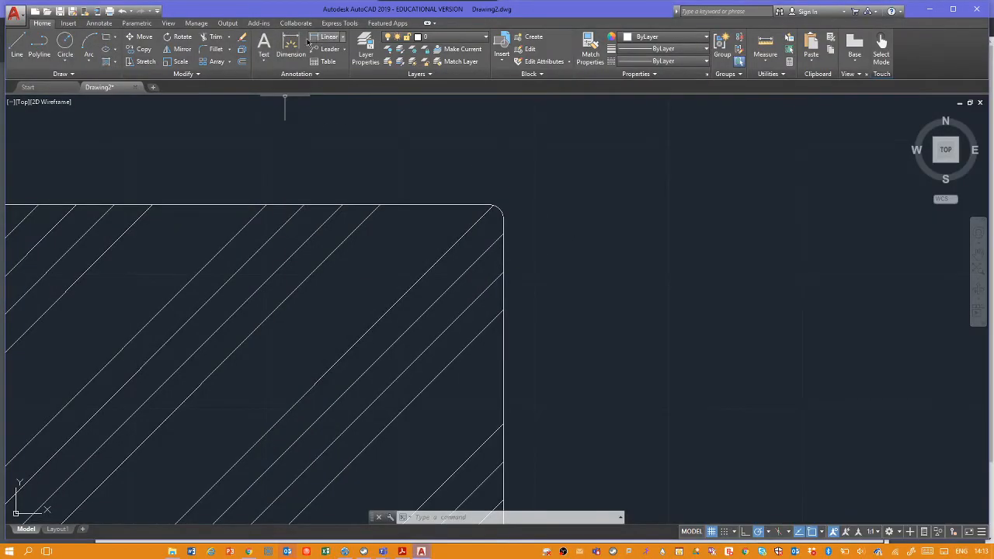
{"action": "left_click", "coordinate": [292, 45]}
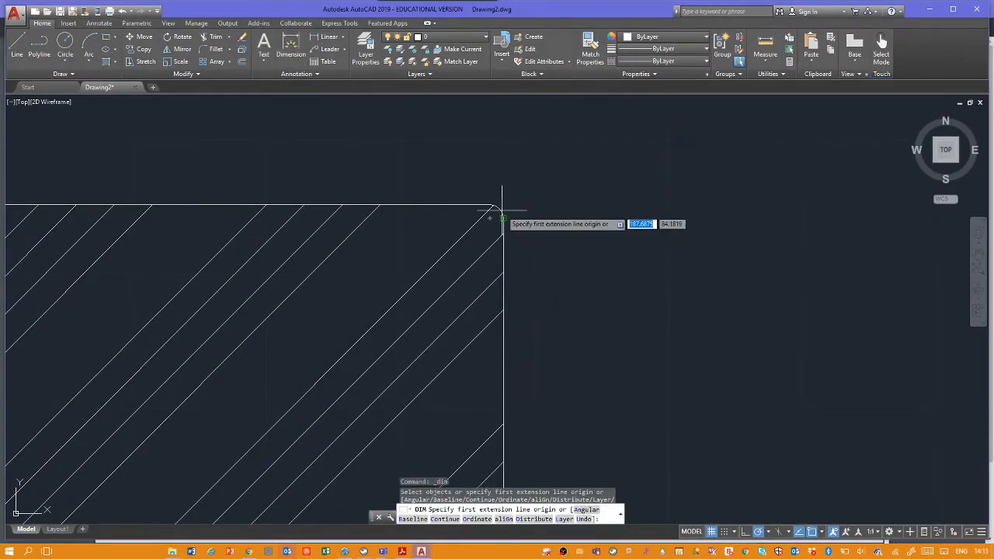
{"action": "key", "text": "Escape"}
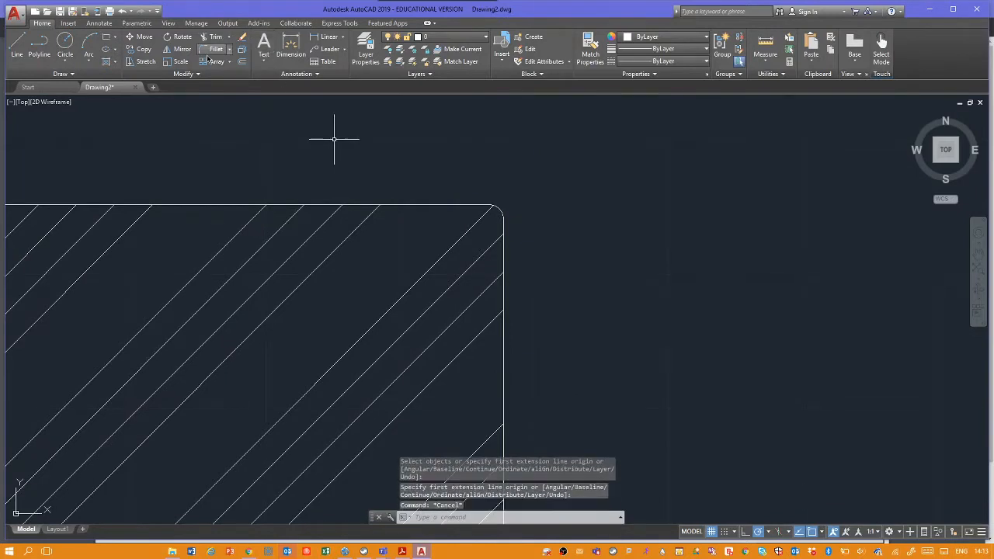
{"action": "key", "text": "Escape"}
{"action": "key", "text": "Escape"}
Step: Dimension the radius of the rectangle's rounded corner, placing the label outside the shape to its upper right
{"action": "scroll", "coordinate": [530, 215], "scroll_direction": "up", "scroll_amount": 6}
{"action": "middle_click_drag", "start_coordinate": [532, 210], "coordinate": [468, 324]}
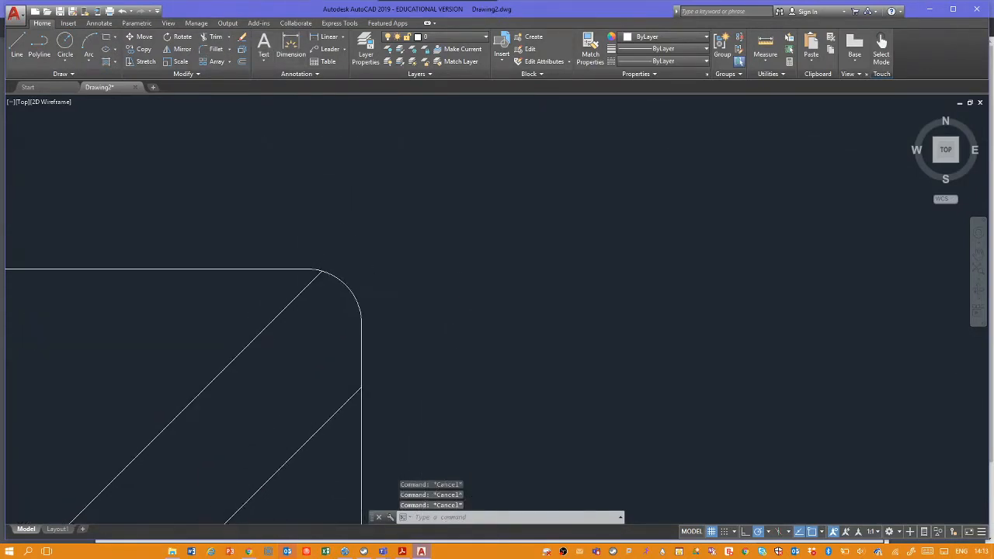
{"action": "left_click", "coordinate": [291, 46]}
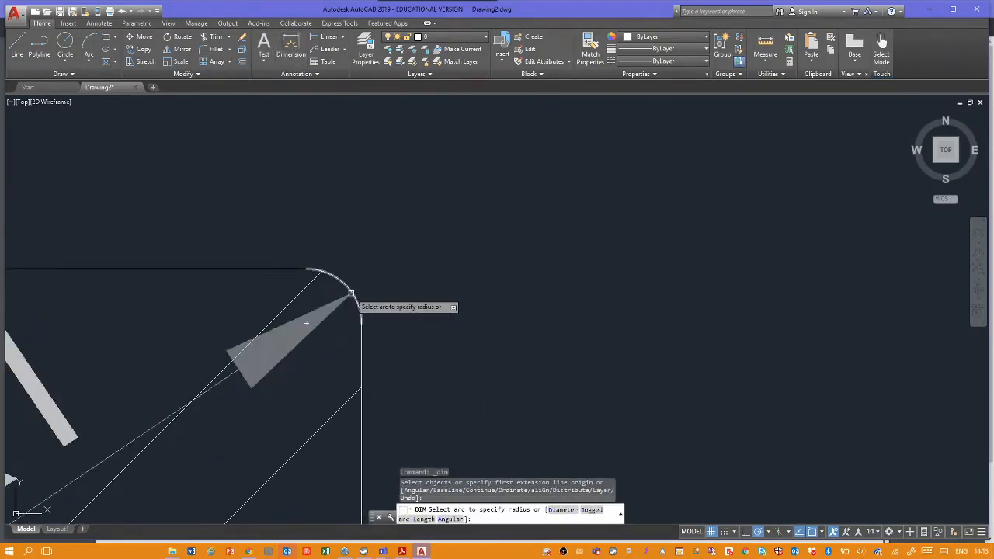
{"action": "left_click", "coordinate": [351, 295]}
{"action": "scroll", "coordinate": [532, 216], "scroll_direction": "down", "scroll_amount": 6}
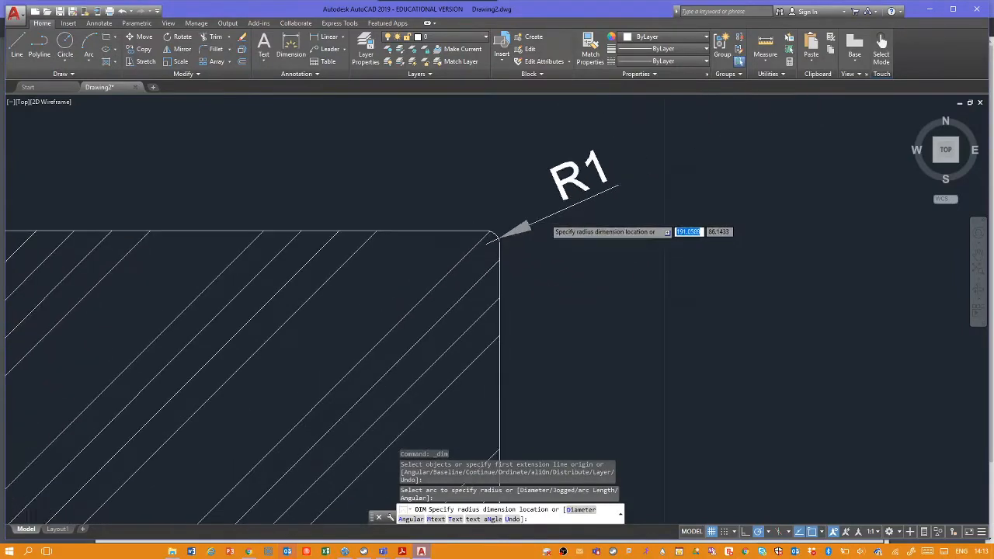
{"action": "scroll", "coordinate": [590, 222], "scroll_direction": "down", "scroll_amount": 3}
{"action": "left_click", "coordinate": [590, 201]}
{"action": "key", "text": "Escape"}
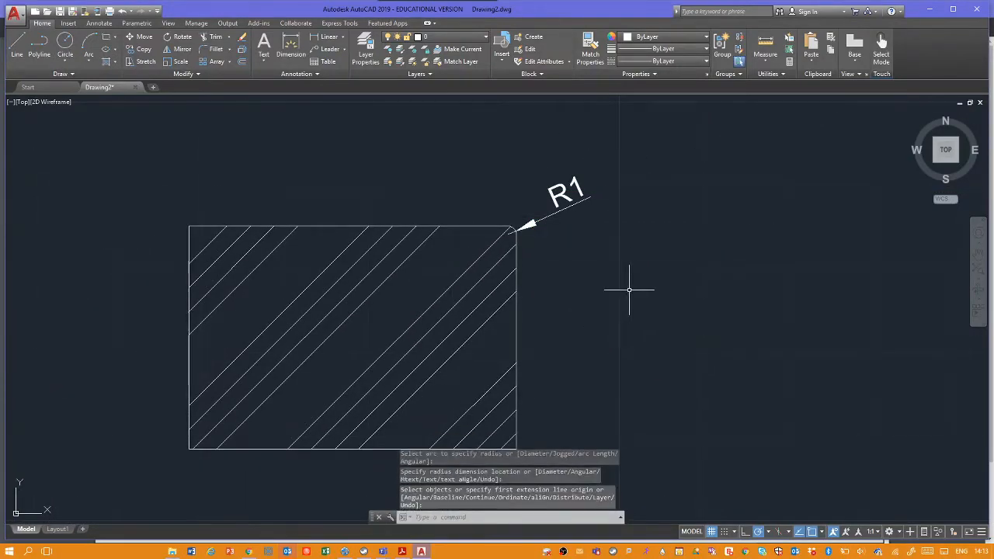
Step: Switch to the browser and close the Handle End Stop drawing to bring up the Small Grip drawing
{"action": "key", "text": "alt+Tab"}
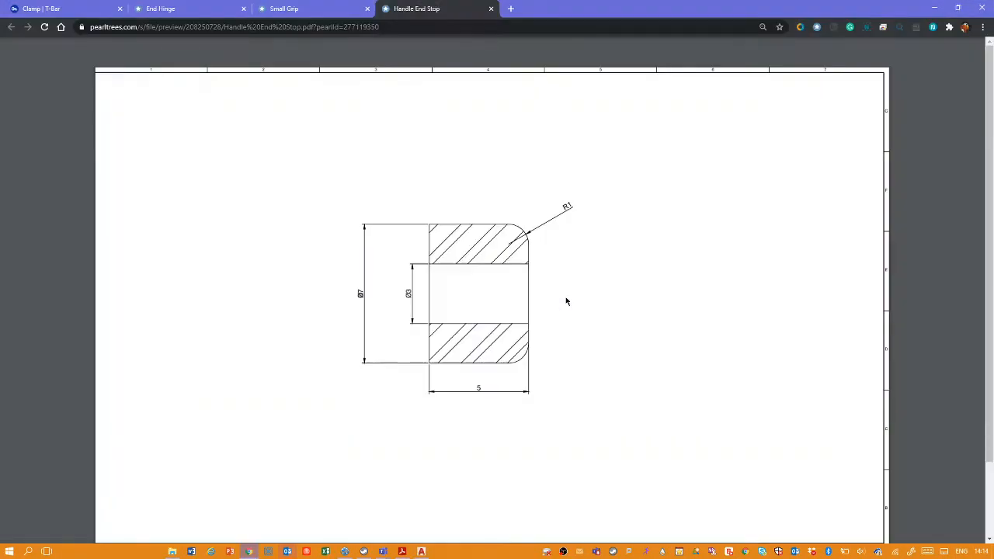
{"action": "left_click", "coordinate": [491, 9]}
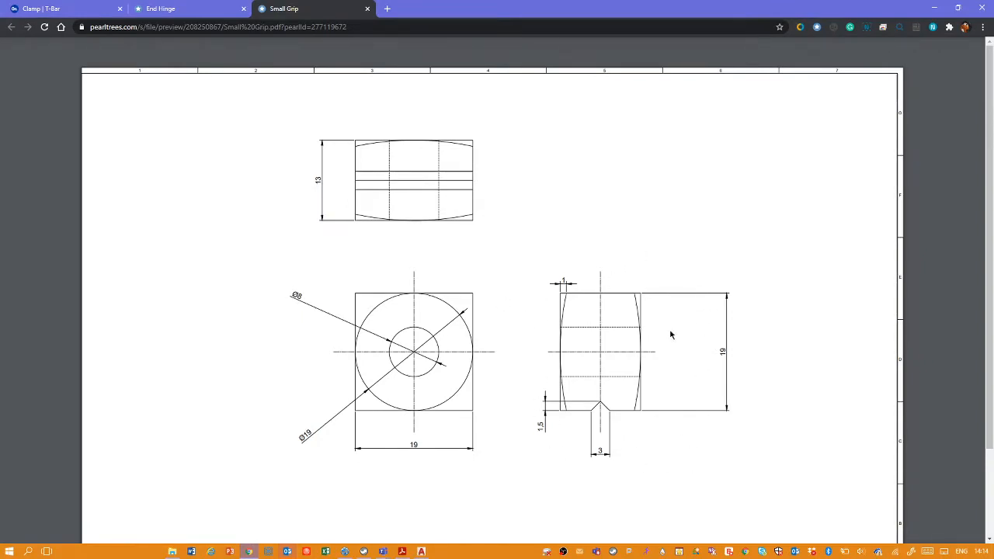
Step: Bring up the Long Arm assembly in the Onshape Clamp document and inspect the groove on the Big Grip's underside
{"action": "key", "text": "alt+Tab"}
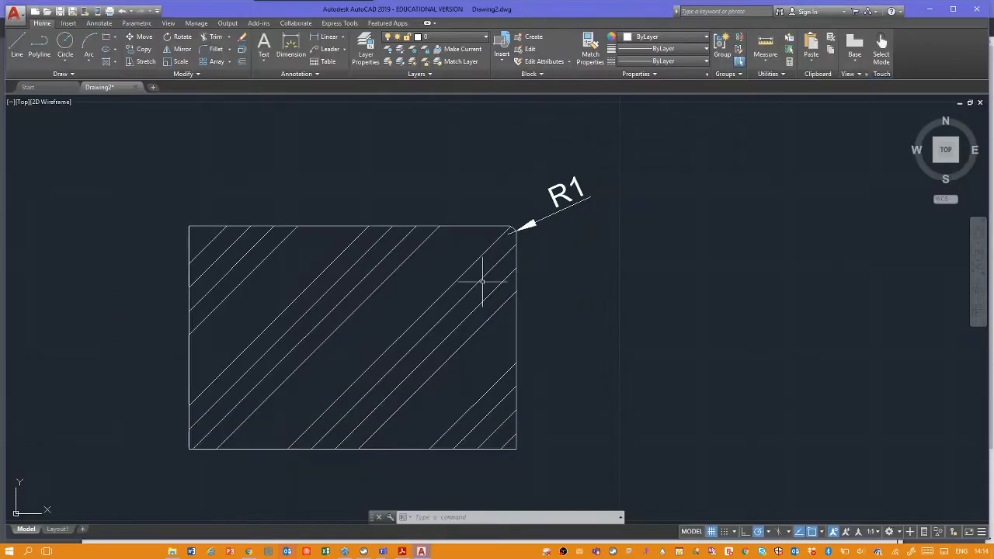
{"action": "key", "text": "alt+Tab"}
{"action": "left_click", "coordinate": [55, 7]}
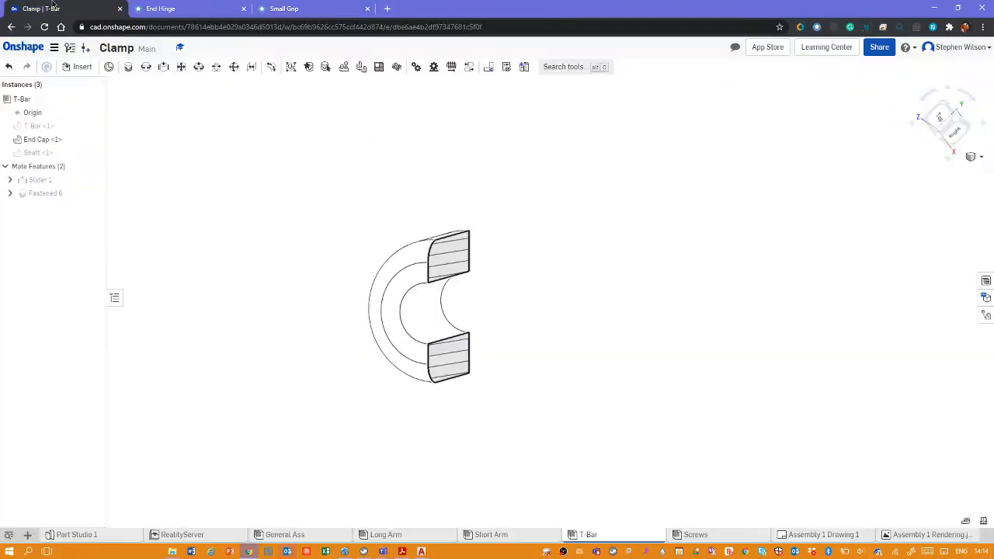
{"action": "left_click", "coordinate": [392, 536]}
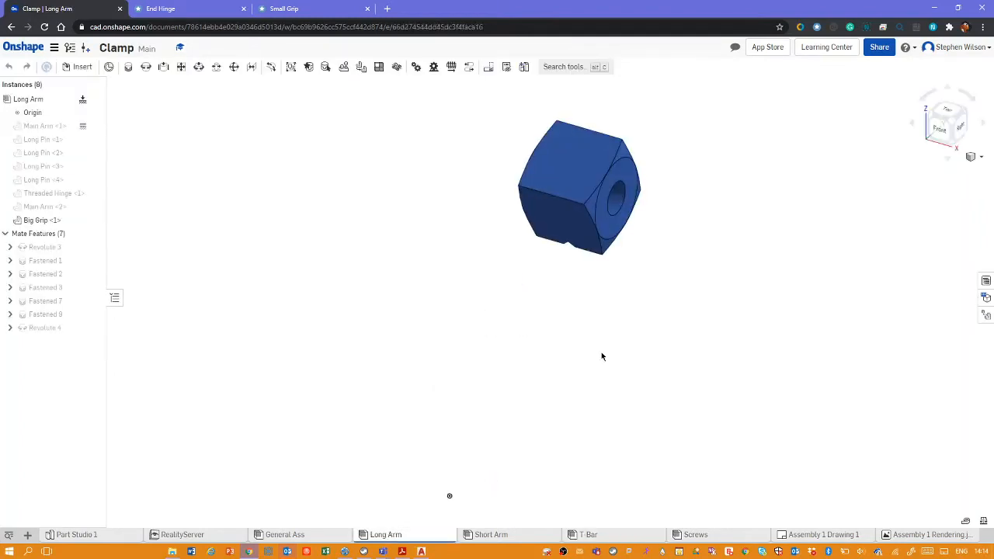
{"action": "right_click_drag", "start_coordinate": [458, 501], "coordinate": [406, 202]}
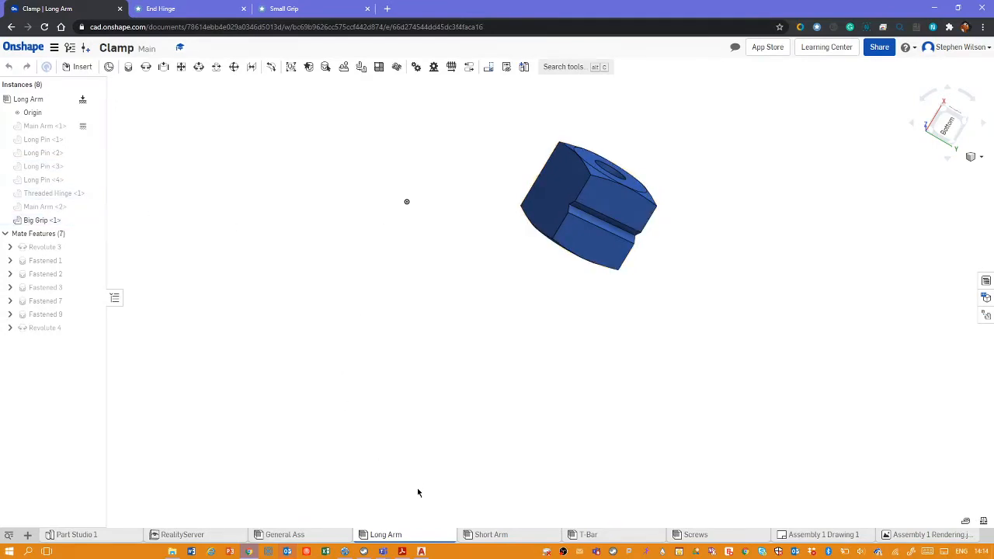
Step: In the Short Arm assembly, hide End Hinge, show Small Grip, and turn the part so its grooved face is viewed head-on
{"action": "left_click", "coordinate": [501, 535]}
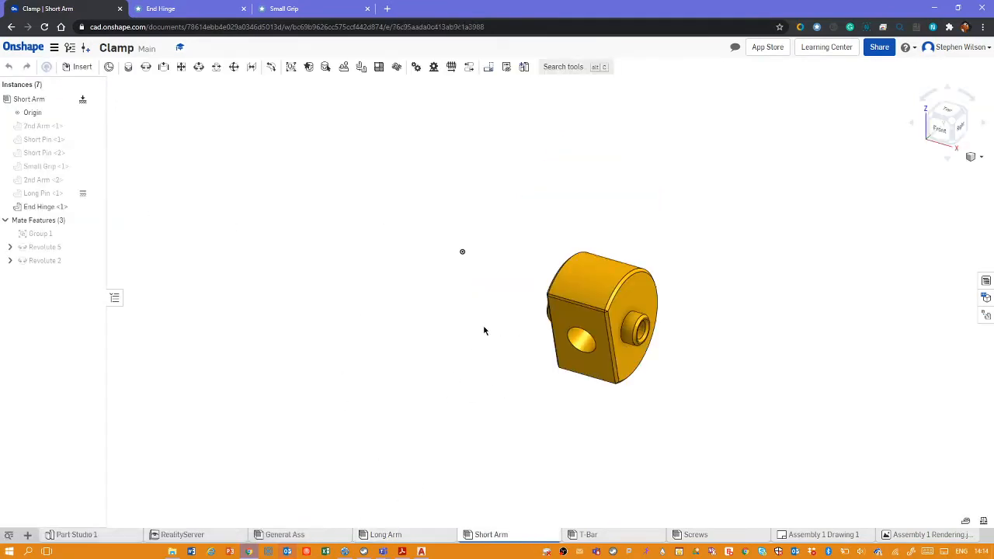
{"action": "left_click", "coordinate": [93, 206]}
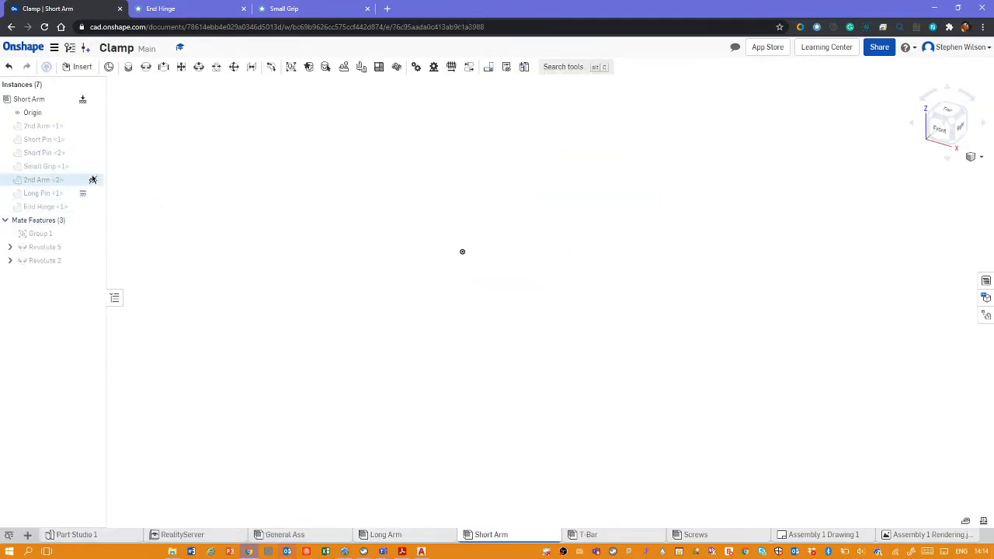
{"action": "left_click", "coordinate": [91, 166]}
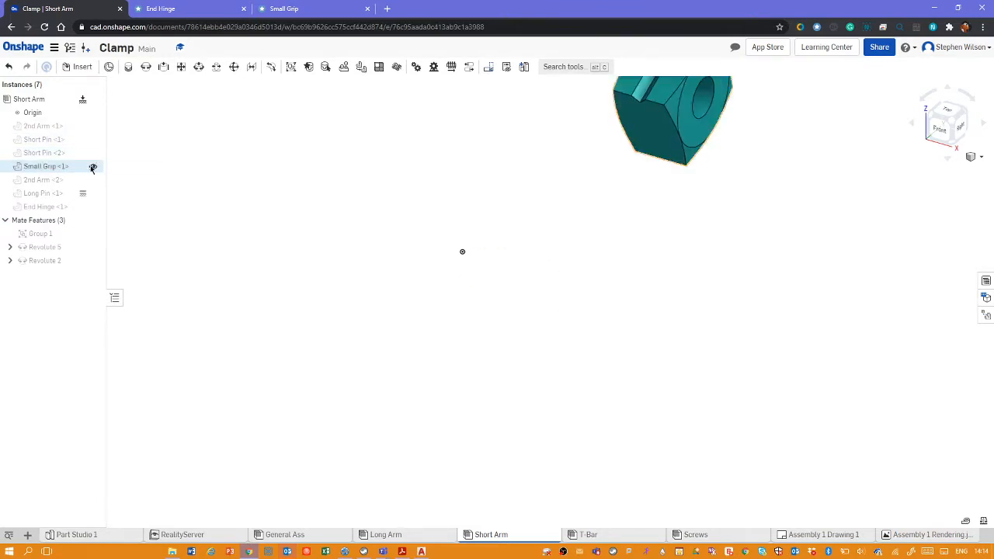
{"action": "middle_click_drag", "start_coordinate": [520, 249], "coordinate": [320, 393]}
{"action": "mouse_move", "coordinate": [320, 393]}
{"action": "right_mouse_down"}
{"action": "mouse_move", "coordinate": [561, 300]}
{"action": "mouse_move", "coordinate": [624, 304]}
{"action": "mouse_move", "coordinate": [619, 386]}
{"action": "mouse_move", "coordinate": [547, 251]}
{"action": "mouse_move", "coordinate": [444, 217]}
{"action": "mouse_move", "coordinate": [446, 242]}
{"action": "mouse_move", "coordinate": [422, 277]}
{"action": "mouse_move", "coordinate": [439, 255]}
{"action": "mouse_move", "coordinate": [469, 249]}
{"action": "mouse_move", "coordinate": [530, 257]}
{"action": "mouse_move", "coordinate": [447, 255]}
{"action": "mouse_move", "coordinate": [451, 170]}
{"action": "right_mouse_up"}
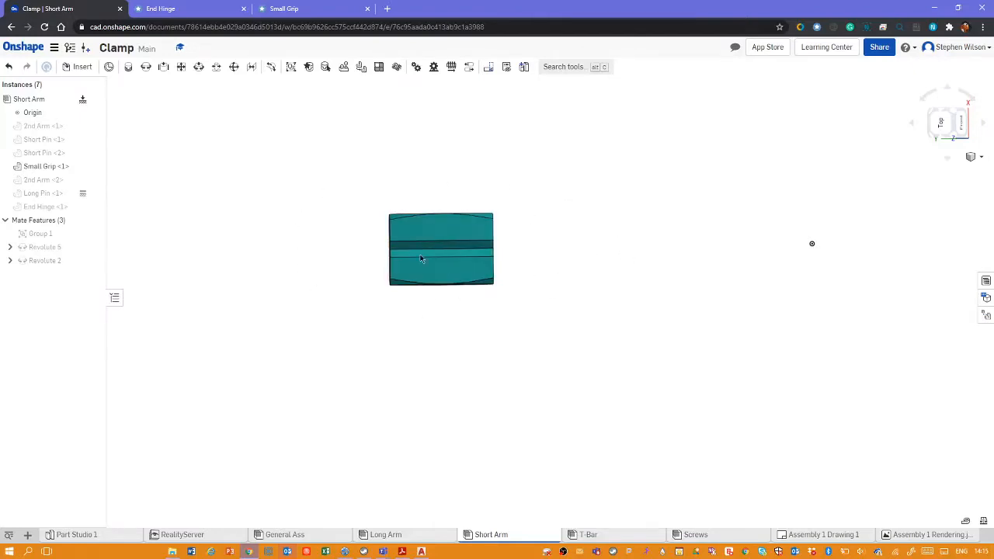
Step: Display the Small Grip with hidden edges removed and examine its curved edges and groove from slightly different angles
{"action": "left_click", "coordinate": [980, 157]}
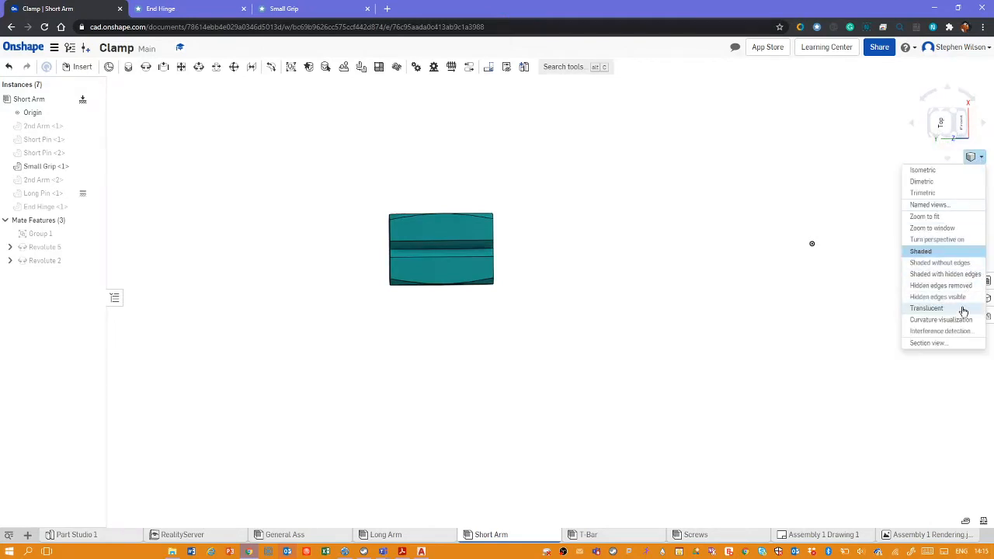
{"action": "left_click", "coordinate": [941, 286]}
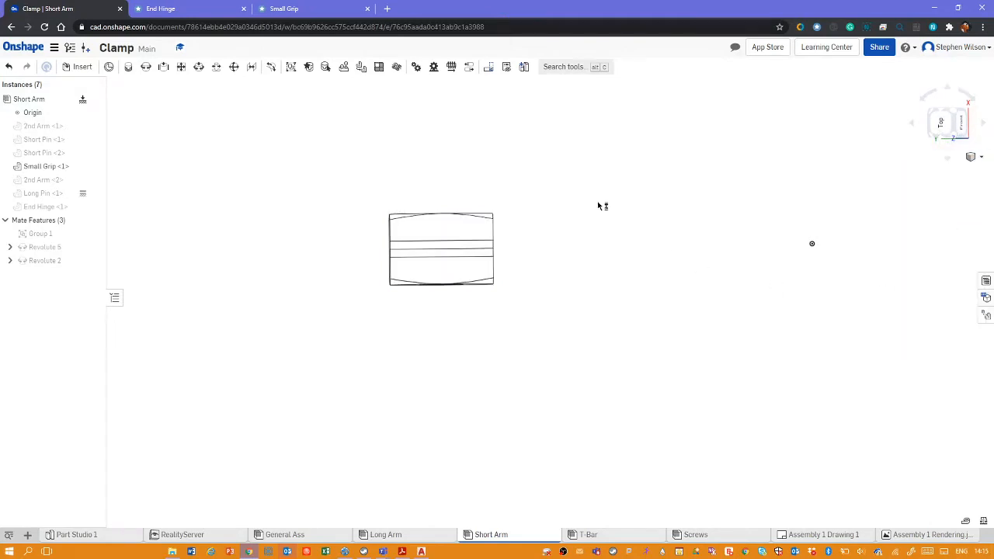
{"action": "right_click_drag", "start_coordinate": [597, 205], "coordinate": [669, 287]}
{"action": "right_click_drag", "start_coordinate": [640, 286], "coordinate": [594, 201]}
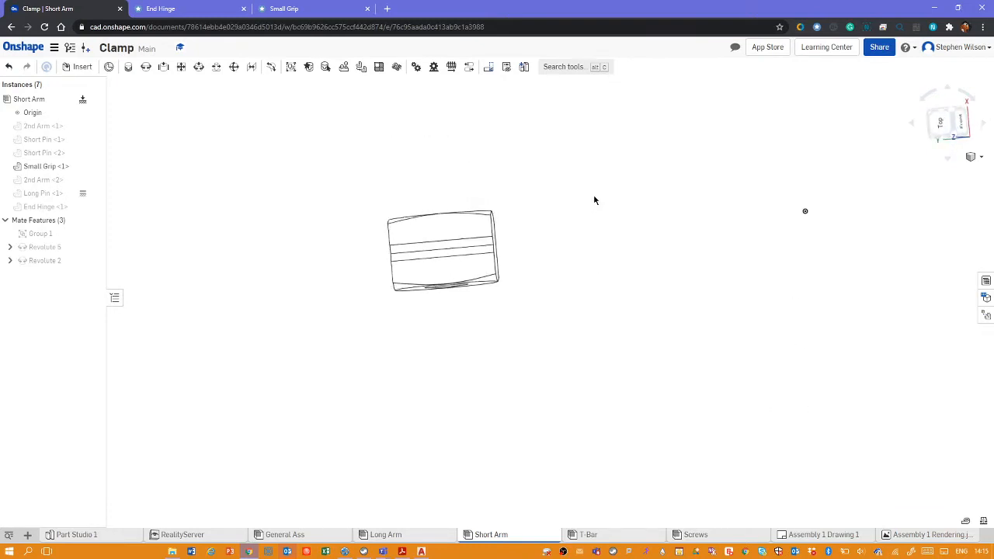
Step: Return to the Small Grip drawing in the browser
{"action": "key", "text": "alt+Tab"}
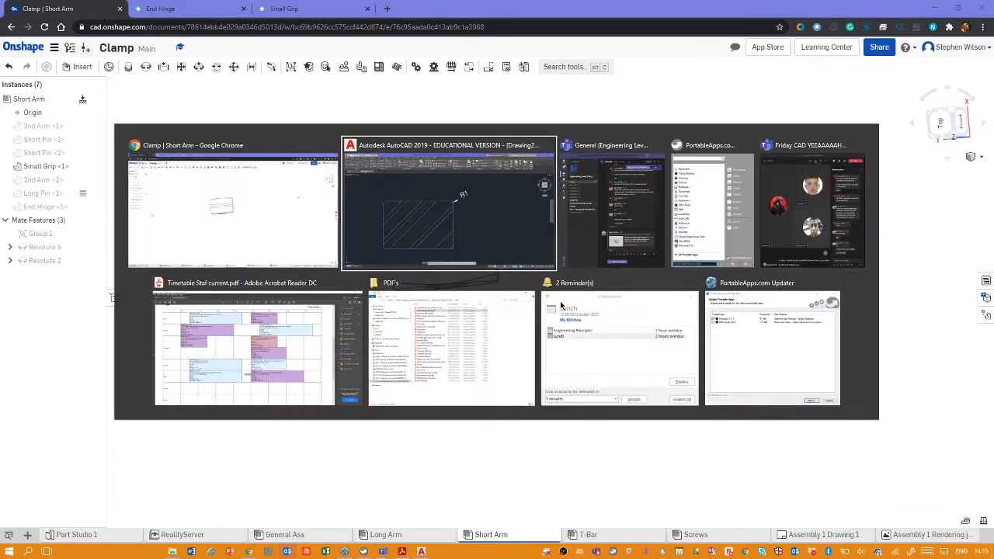
{"action": "key", "text": "Escape"}
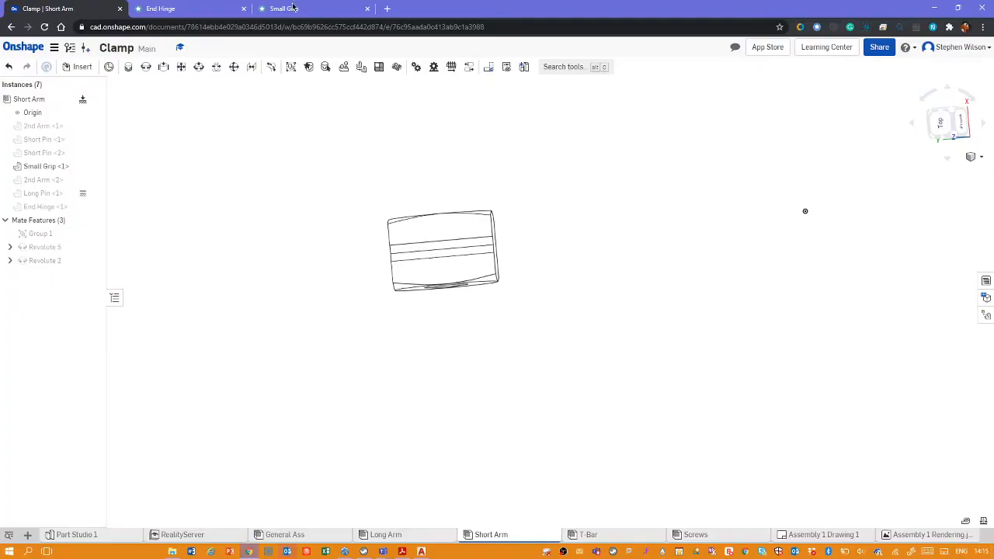
{"action": "left_click", "coordinate": [201, 8]}
{"action": "left_click", "coordinate": [303, 8]}
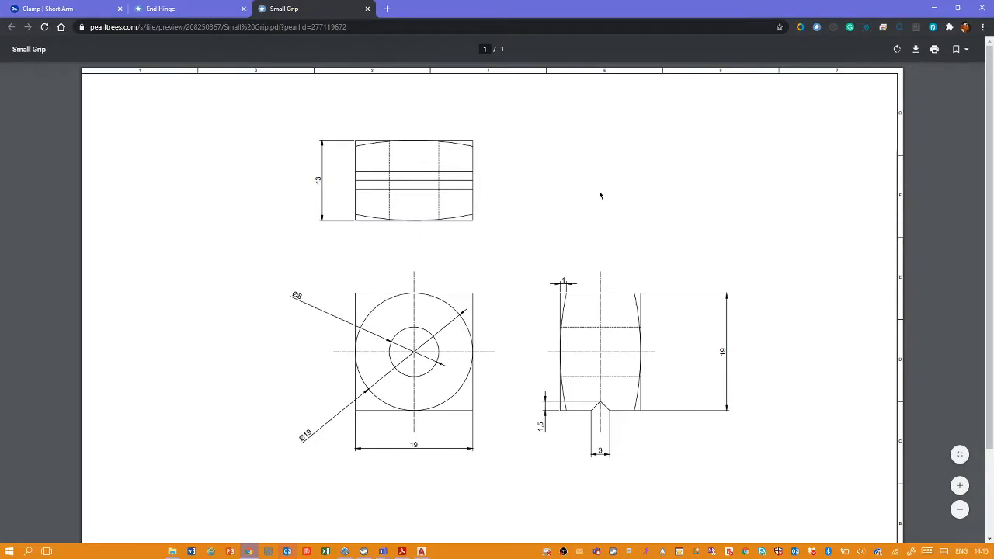
{"action": "right_click", "coordinate": [563, 552]}
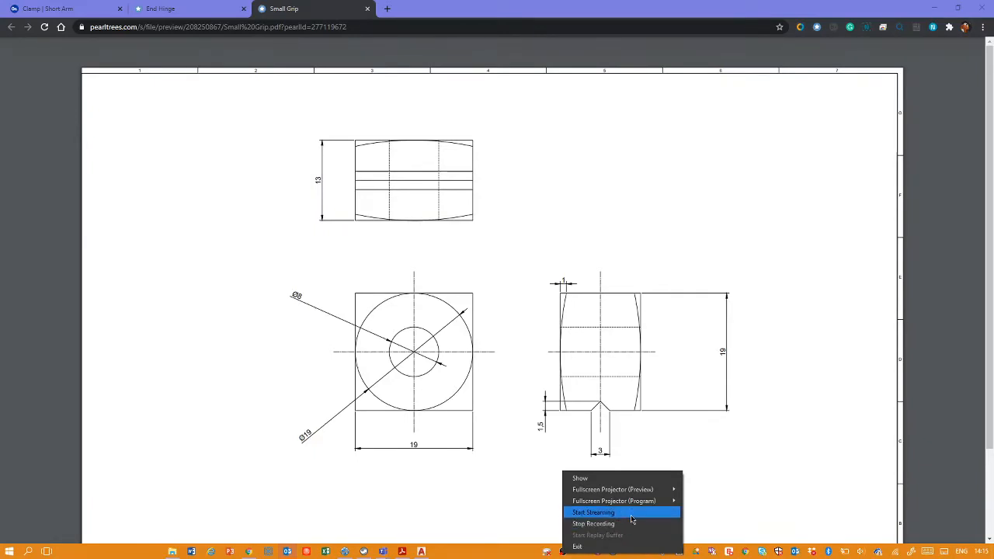
{"action": "left_click", "coordinate": [495, 510]}
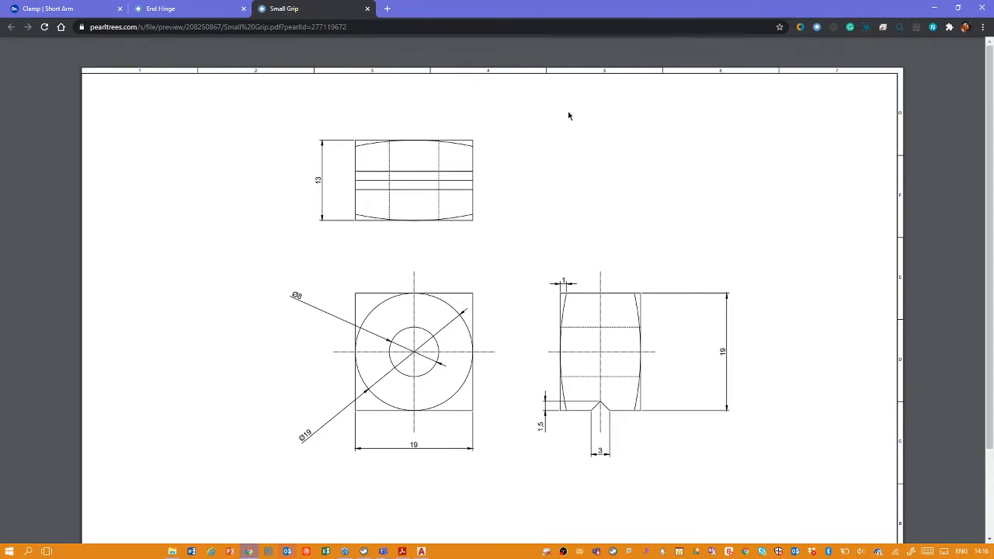
Step: Place AutoCAD and the Small Grip drawing side by side, giving AutoCAD the wider share and fitting all three views in the browser
{"action": "key", "text": "super+Right"}
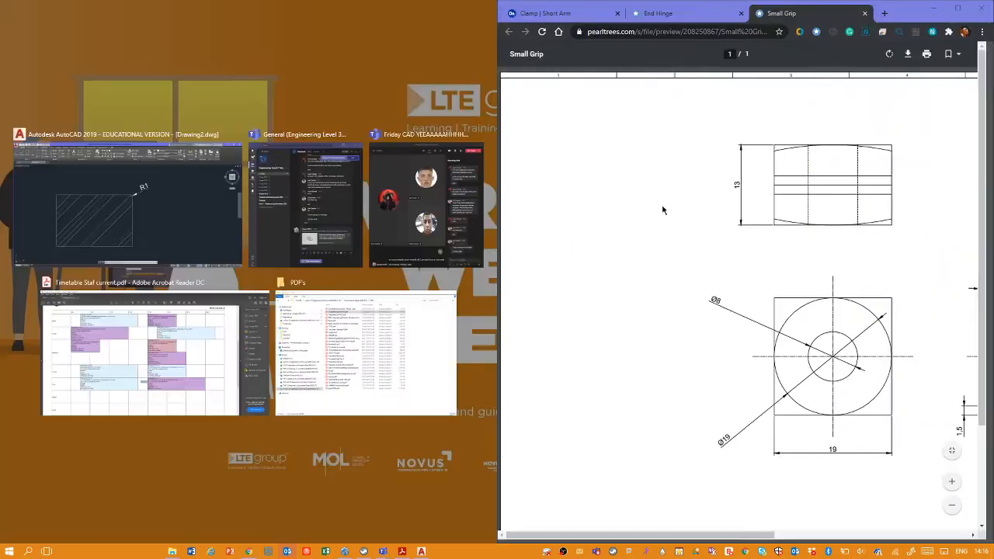
{"action": "left_click", "coordinate": [153, 217]}
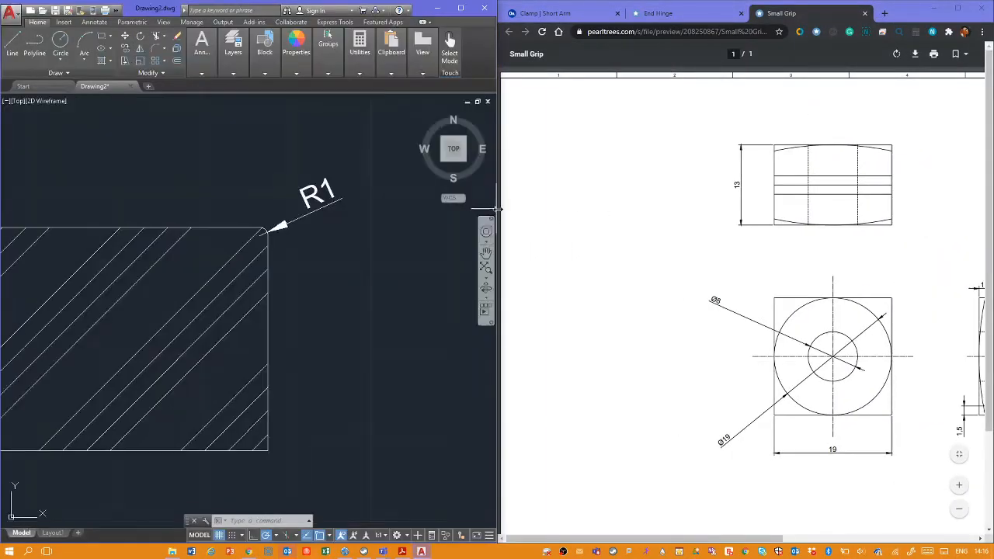
{"action": "left_click_drag", "start_coordinate": [497, 209], "coordinate": [736, 233]}
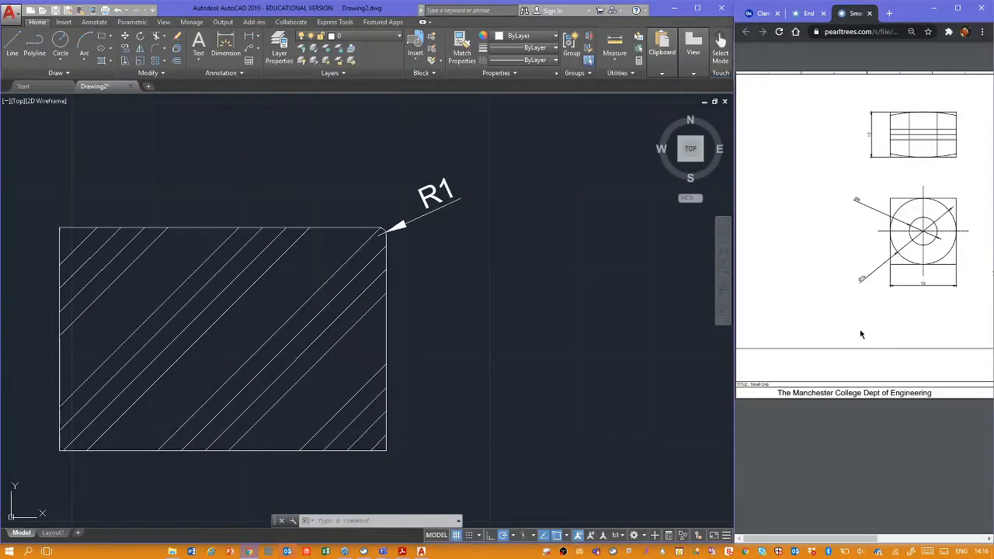
{"action": "middle_click", "coordinate": [908, 229]}
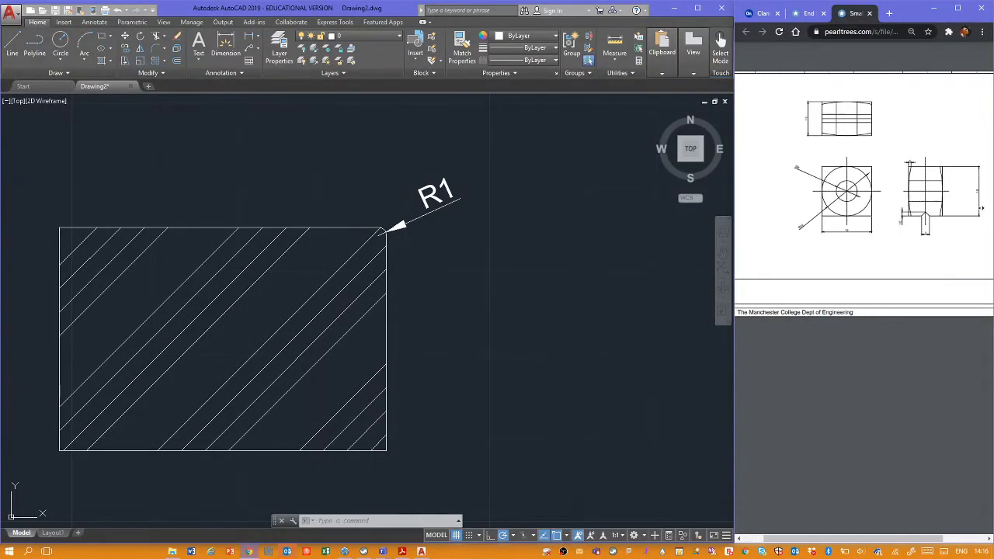
{"action": "scroll", "coordinate": [917, 235], "scroll_direction": "up", "scroll_amount": 2, "text": "ctrl"}
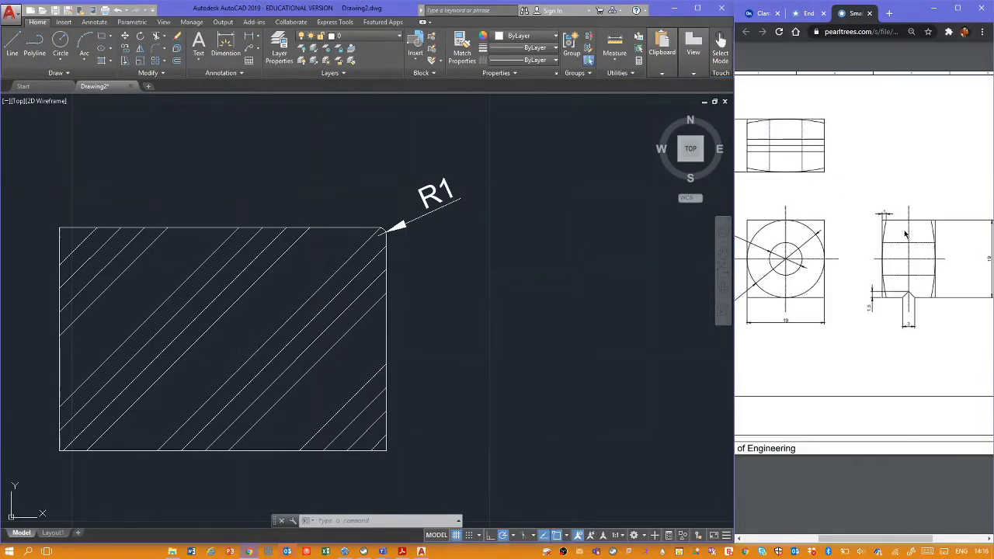
{"action": "scroll", "coordinate": [903, 240], "scroll_direction": "down", "scroll_amount": 1, "text": "ctrl"}
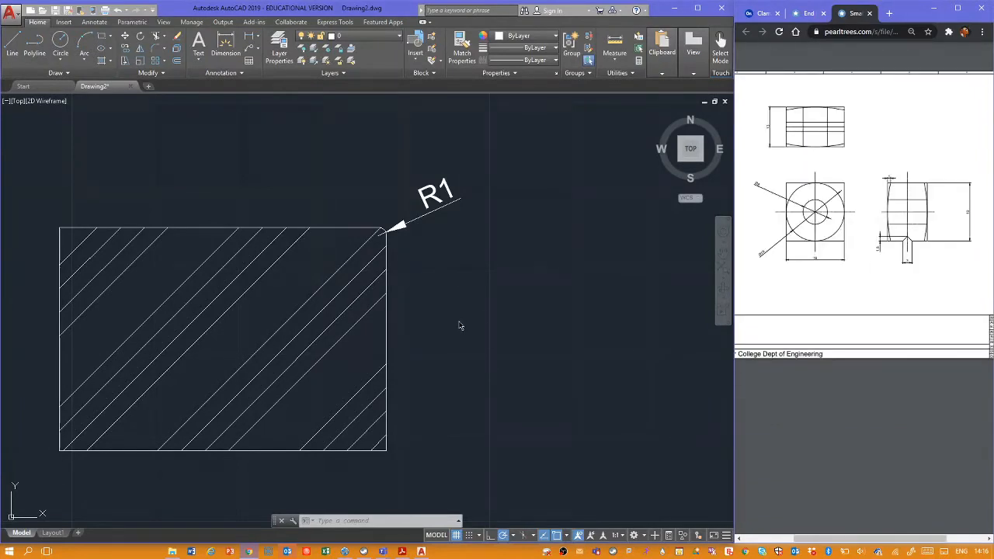
Step: In AutoCAD, draw a vertical line about 20 long beside the hatched rectangle and a horizontal line about 24 long from its lower end
{"action": "left_click", "coordinate": [512, 287]}
{"action": "left_click", "coordinate": [529, 303]}
{"action": "middle_click_drag", "start_coordinate": [529, 303], "coordinate": [171, 321]}
{"action": "key", "text": "Escape"}
{"action": "key", "text": "Escape"}
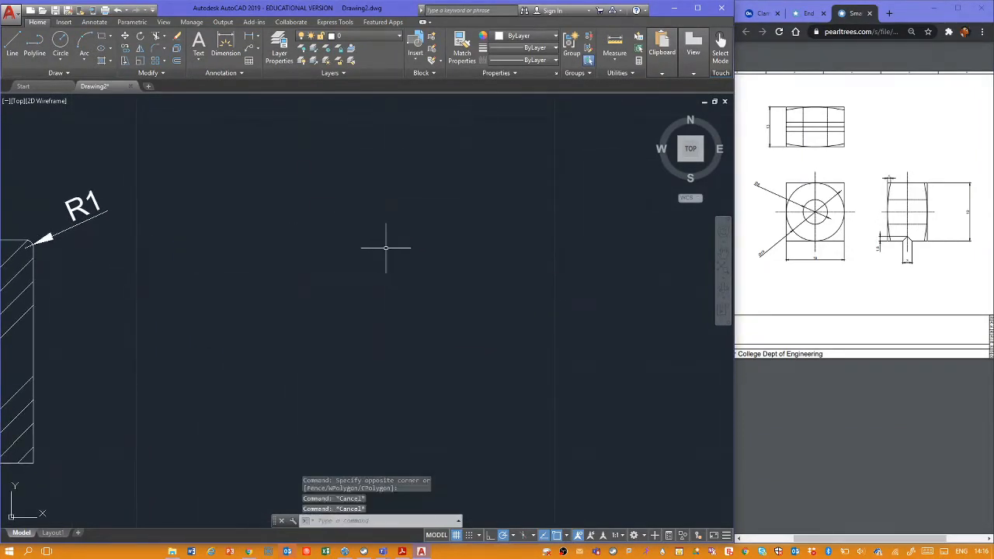
{"action": "type", "text": "l"}
{"action": "key", "text": "Return"}
{"action": "left_click", "coordinate": [339, 233]}
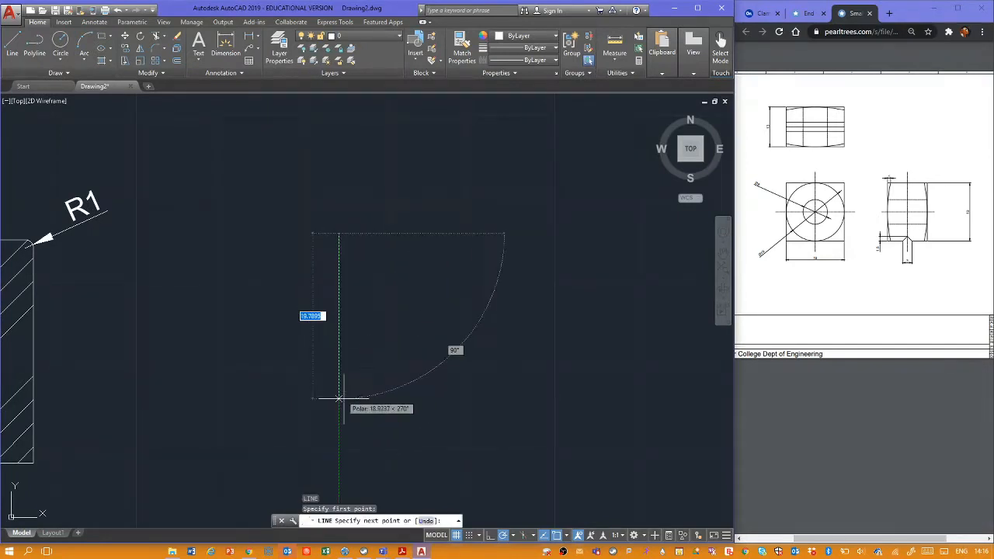
{"action": "left_click", "coordinate": [343, 399]}
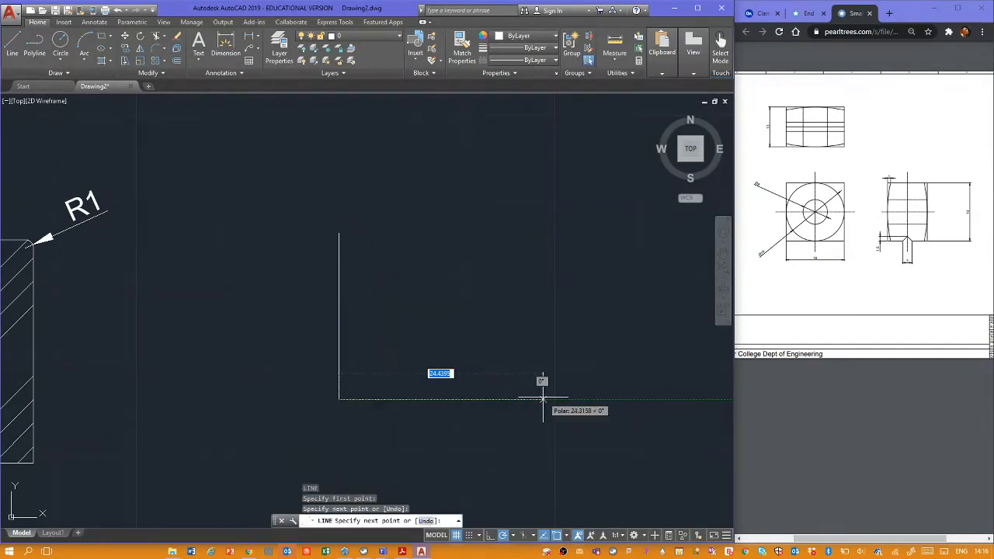
{"action": "left_click", "coordinate": [542, 399]}
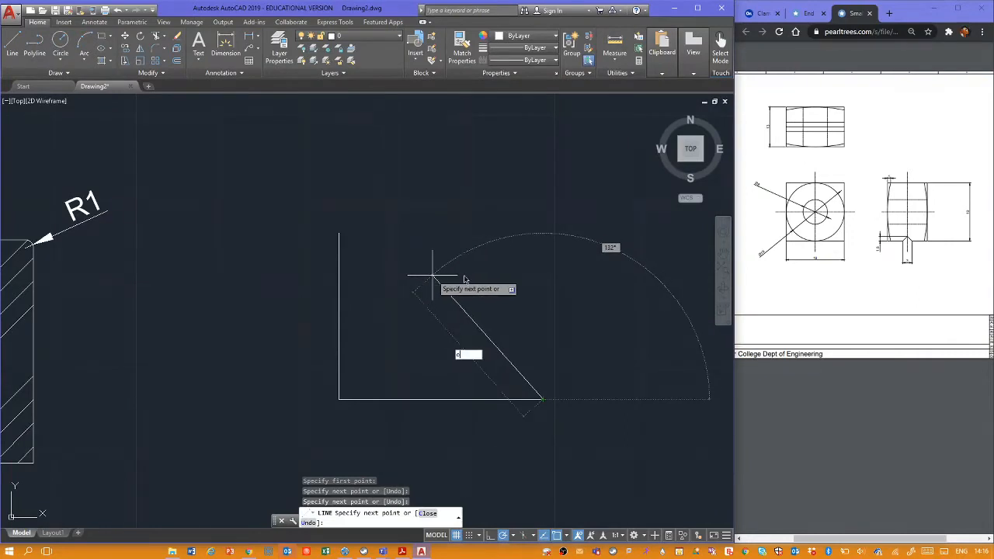
{"action": "key", "text": "Escape"}
{"action": "key", "text": "Escape"}
{"action": "key", "text": "Escape"}
{"action": "key", "text": "Escape"}
Step: Offset the horizontal line 19 upwards and the vertical line 19 to the right to outline a square
{"action": "type", "text": "o"}
{"action": "key", "text": "Return"}
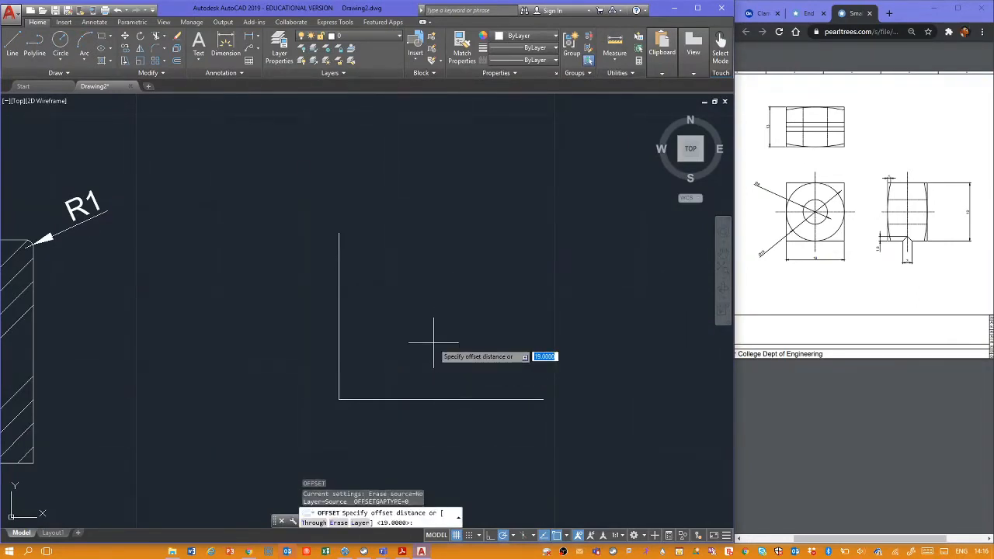
{"action": "key", "text": "Return"}
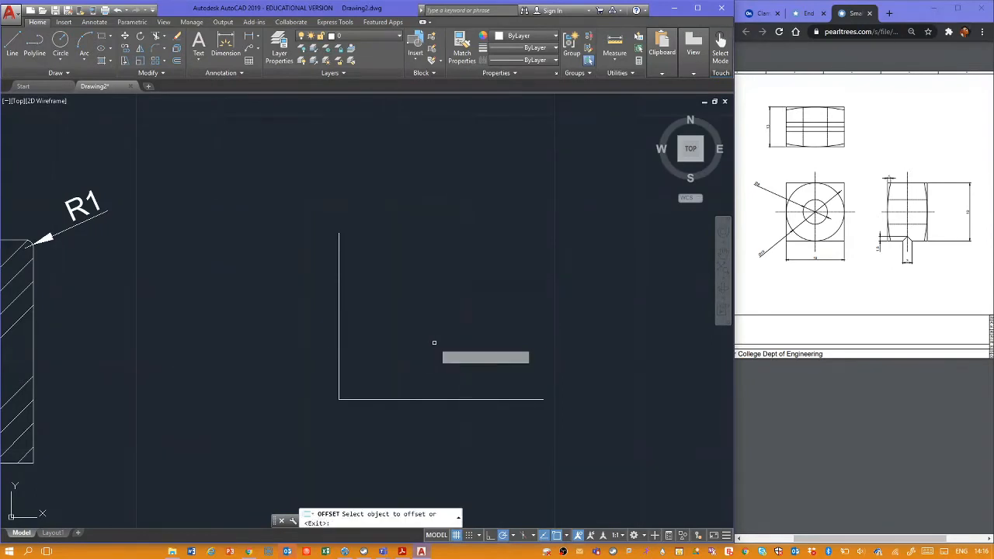
{"action": "left_click", "coordinate": [436, 399]}
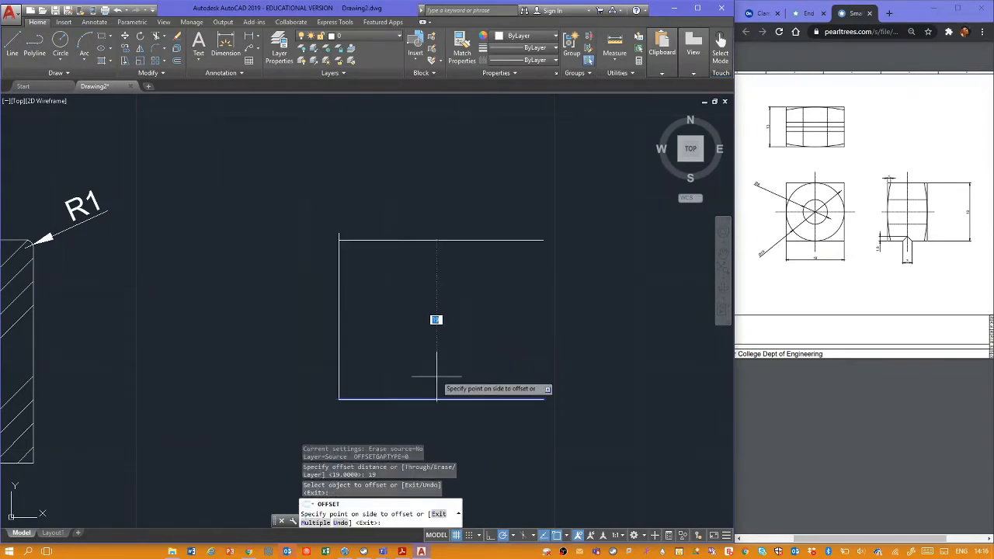
{"action": "left_click", "coordinate": [435, 324]}
{"action": "left_click", "coordinate": [340, 335]}
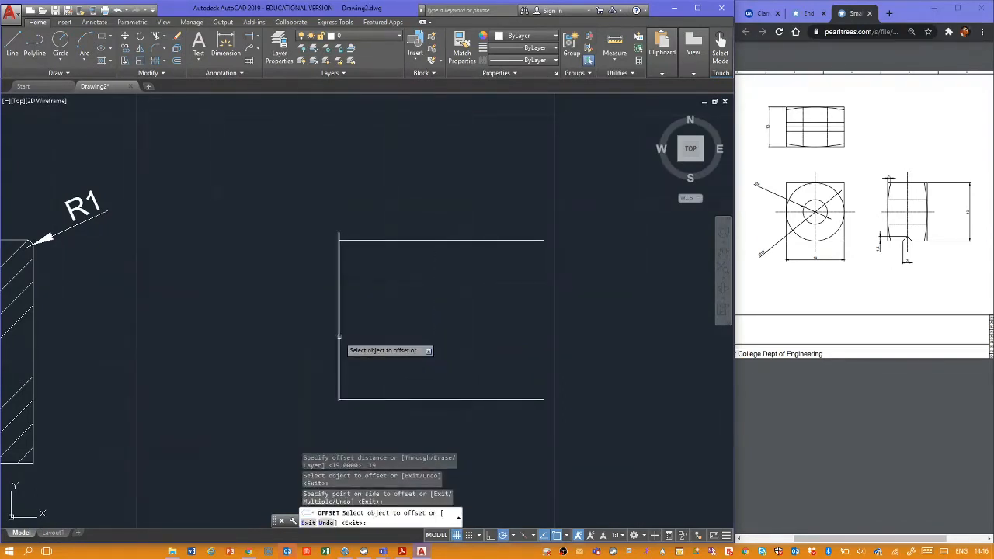
{"action": "left_click", "coordinate": [422, 321]}
{"action": "key", "text": "Escape"}
{"action": "key", "text": "Escape"}
{"action": "key", "text": "Escape"}
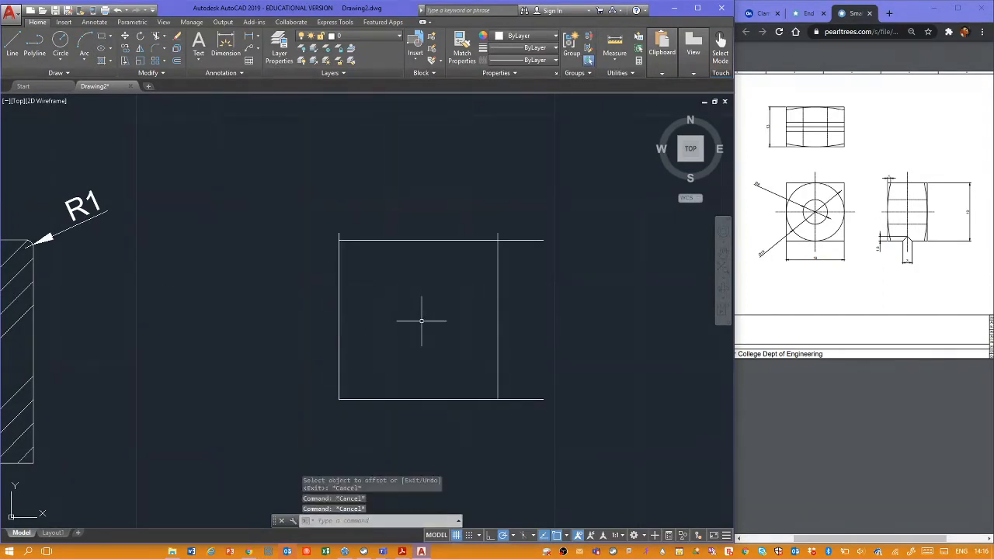
Step: Trim the line ends that extend beyond the square's corners, leaving a clean closed outline
{"action": "key", "text": "Return"}
{"action": "left_click", "coordinate": [553, 216]}
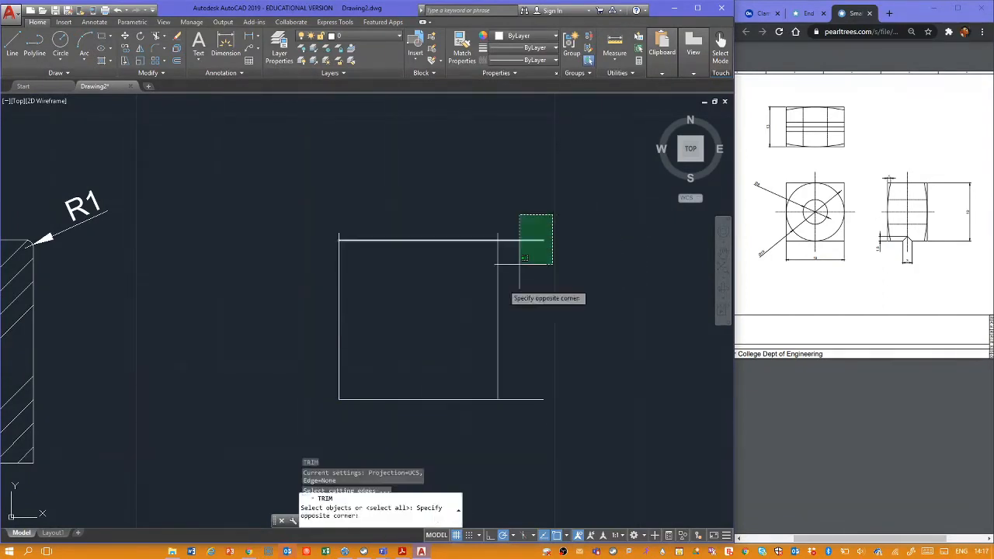
{"action": "left_click", "coordinate": [302, 422]}
{"action": "key", "text": "Return"}
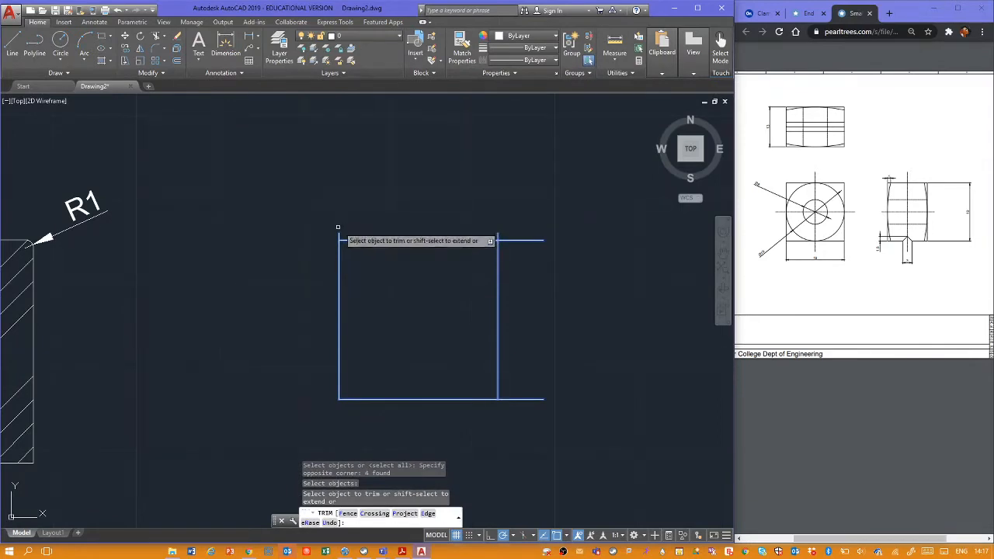
{"action": "left_click", "coordinate": [498, 235]}
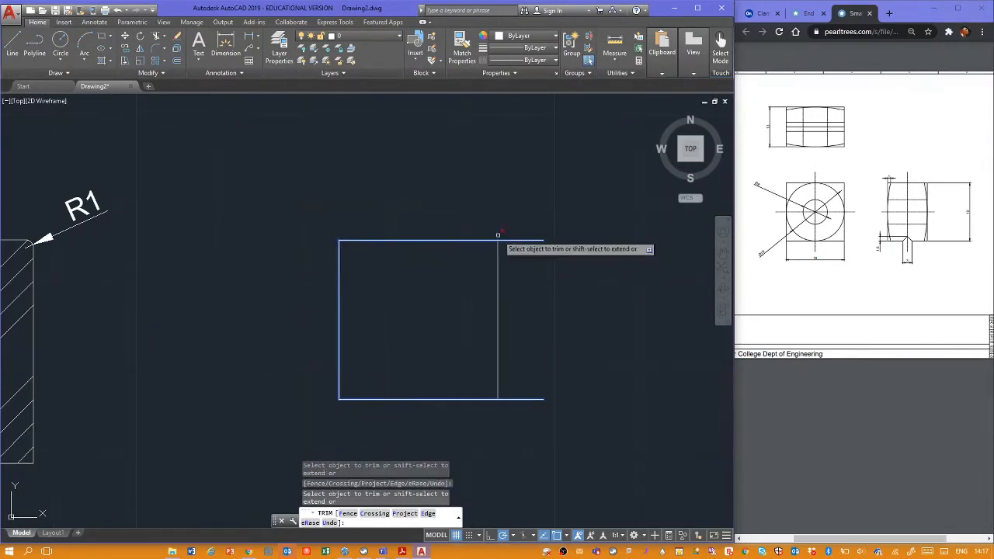
{"action": "left_click", "coordinate": [506, 240]}
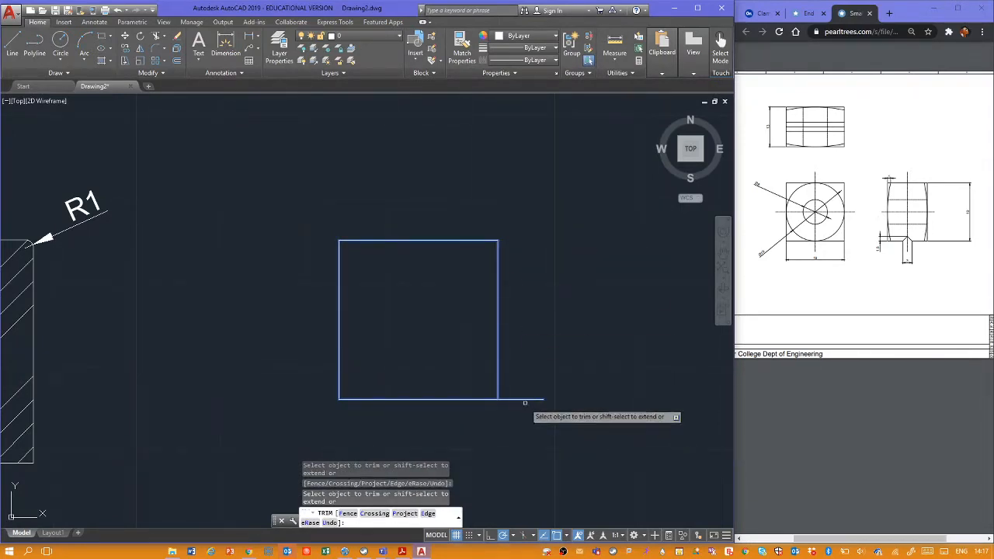
{"action": "left_click", "coordinate": [523, 398]}
{"action": "key", "text": "Escape"}
{"action": "key", "text": "Escape"}
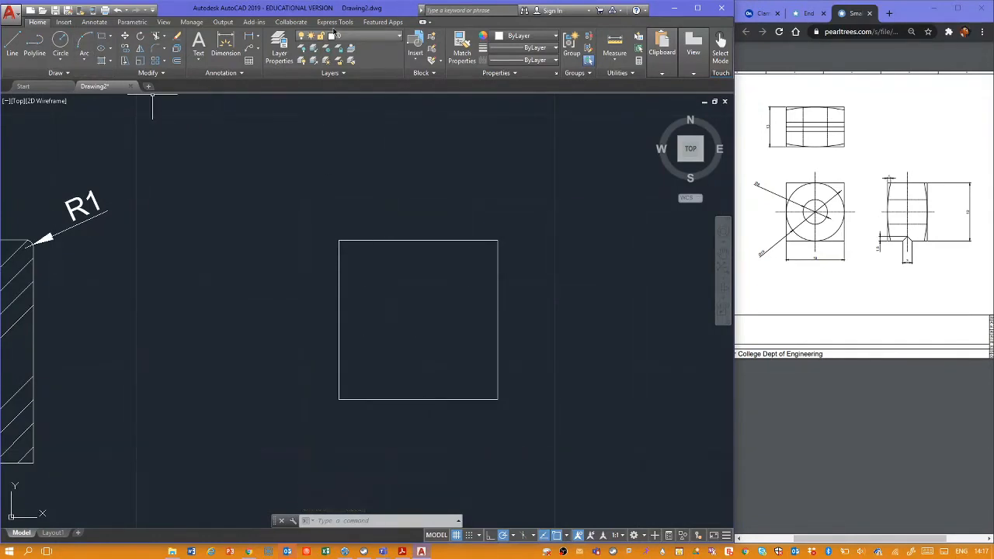
Step: Make the Center layer current and add horizontal and vertical centrelines between the square's opposite sides
{"action": "left_click", "coordinate": [351, 36]}
{"action": "left_click", "coordinate": [351, 73]}
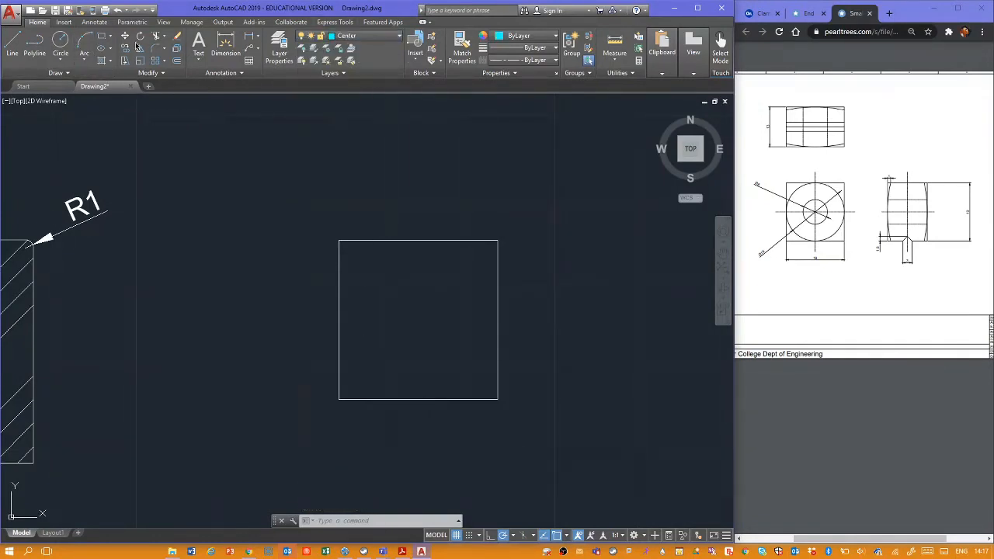
{"action": "left_click", "coordinate": [94, 22]}
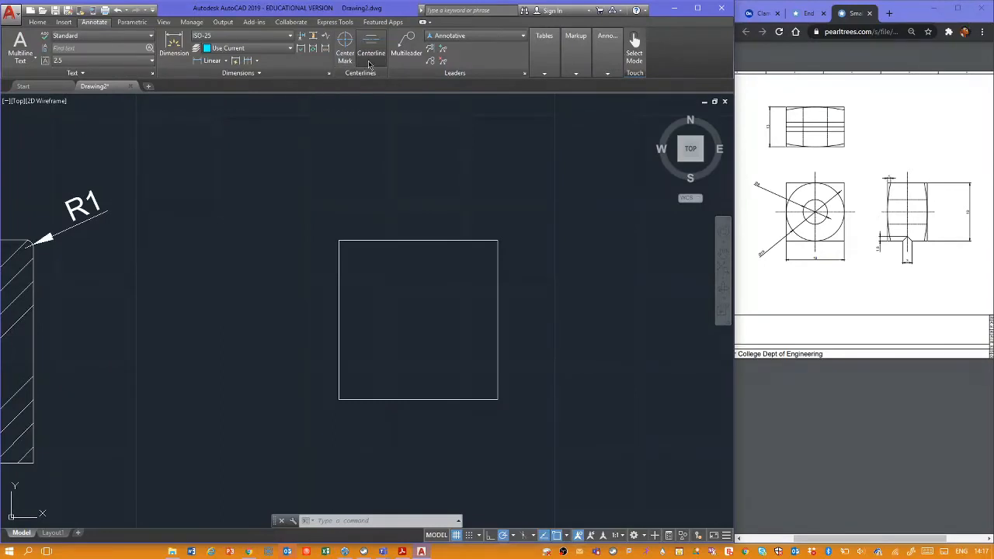
{"action": "left_click", "coordinate": [371, 48]}
{"action": "left_click", "coordinate": [378, 241]}
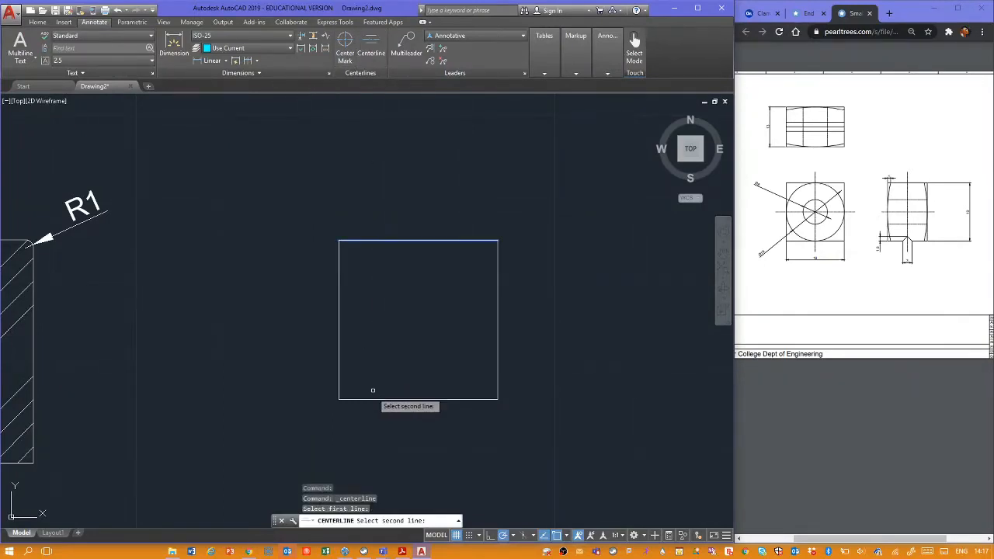
{"action": "left_click", "coordinate": [378, 400]}
{"action": "left_click", "coordinate": [371, 48]}
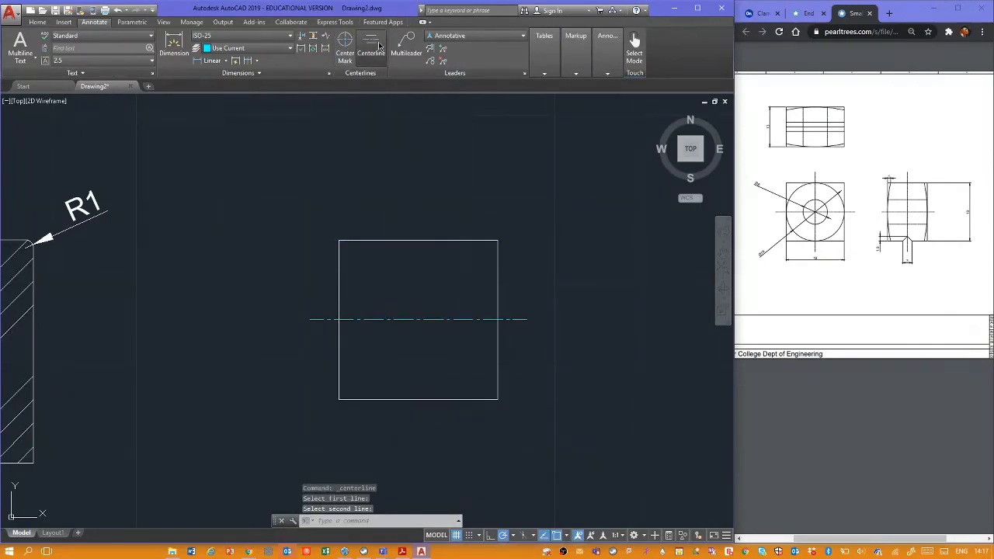
{"action": "left_click", "coordinate": [338, 286]}
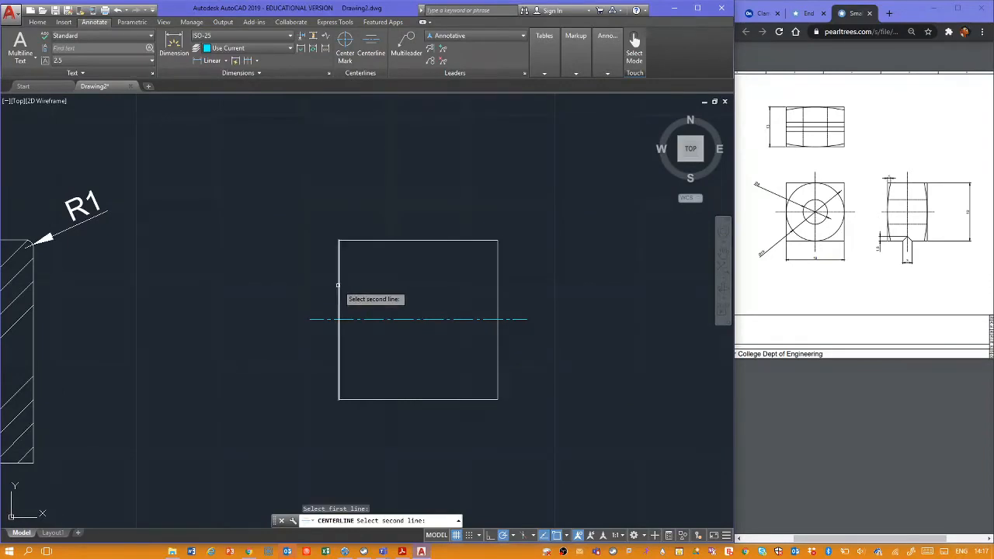
{"action": "left_click", "coordinate": [498, 291]}
{"action": "left_click", "coordinate": [498, 291]}
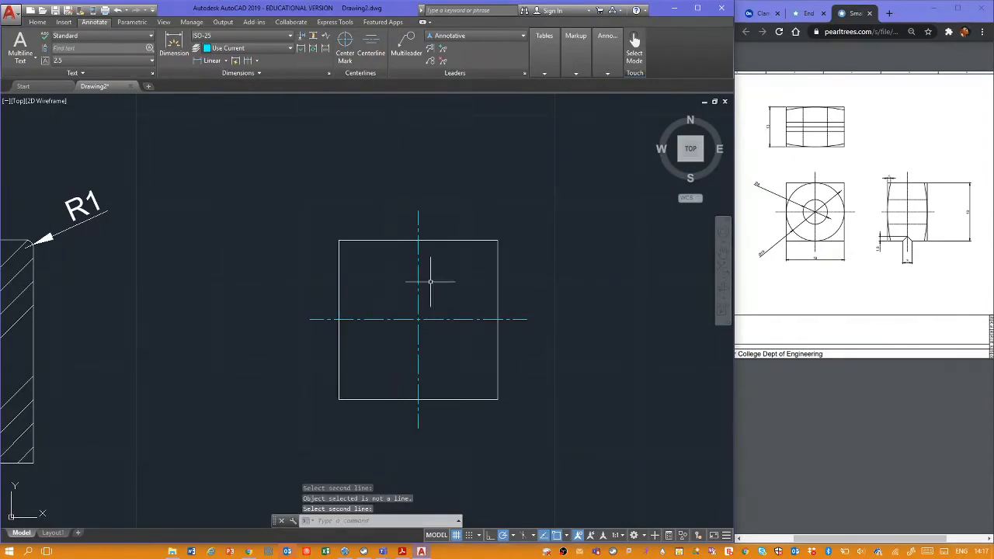
Step: Draw a circle of radius 9.5 from the centreline intersection, touching the square's sides
{"action": "left_click", "coordinate": [39, 22]}
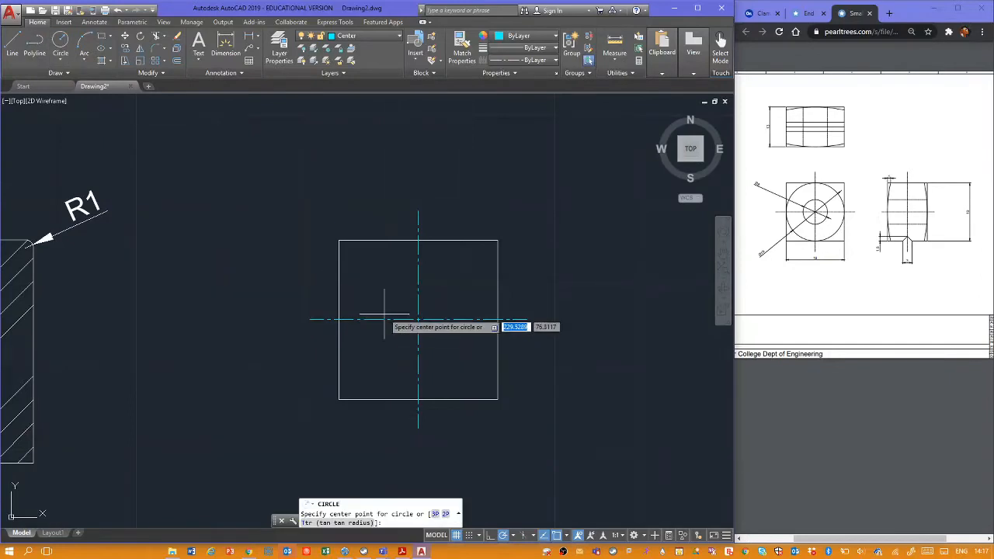
{"action": "left_click", "coordinate": [418, 318]}
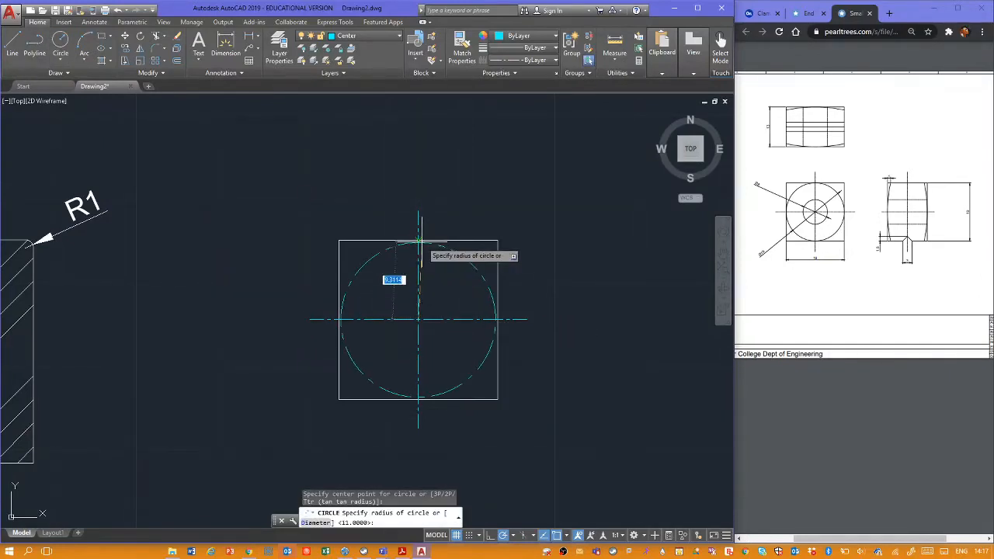
{"action": "key", "text": "Return"}
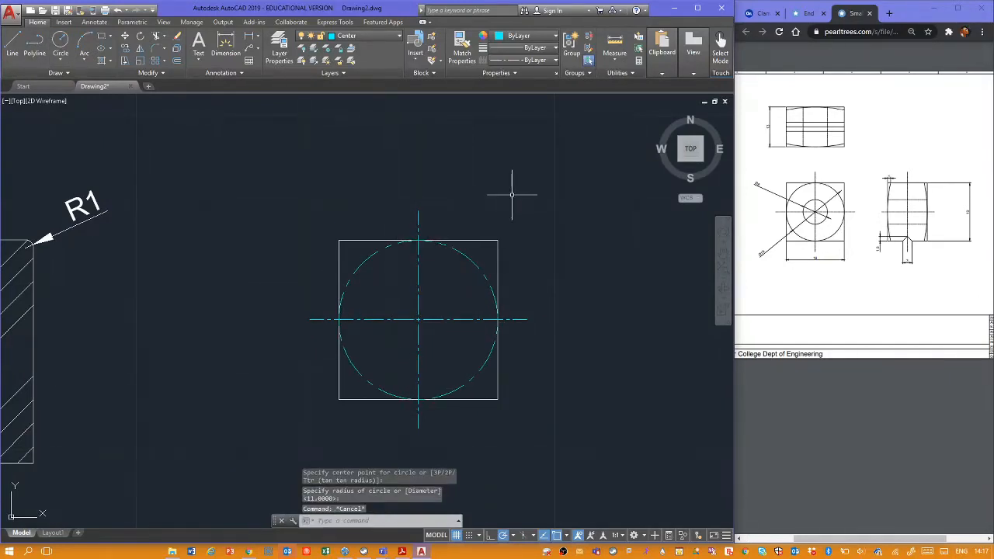
{"action": "key", "text": "Escape"}
{"action": "key", "text": "Escape"}
Step: Move the large circle inside the square to layer 0
{"action": "left_click", "coordinate": [474, 262]}
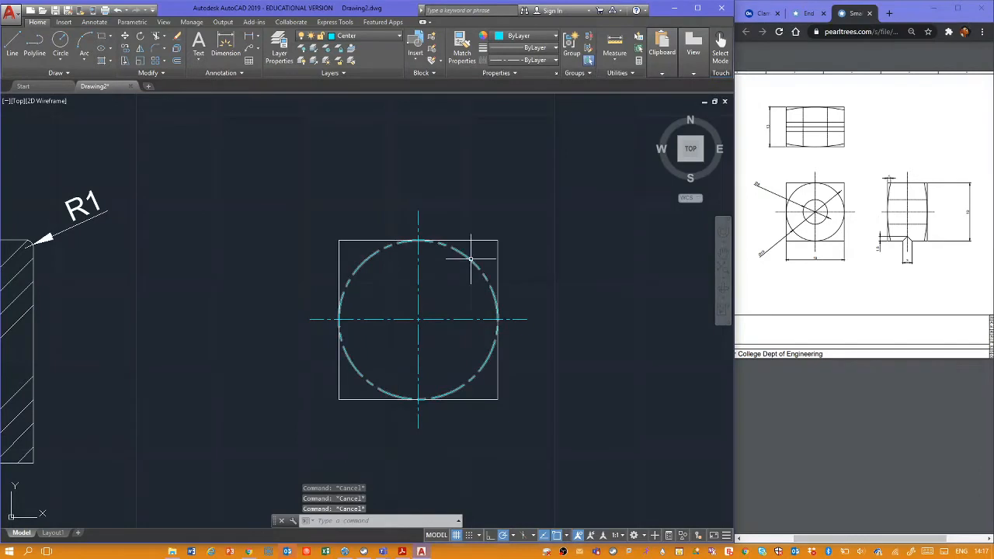
{"action": "left_click", "coordinate": [381, 37]}
{"action": "left_click", "coordinate": [376, 51]}
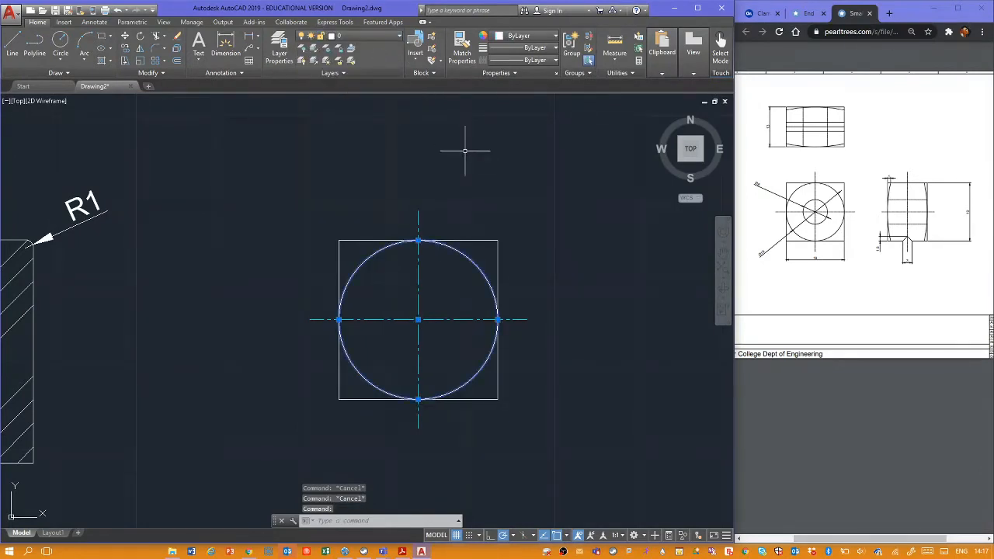
{"action": "key", "text": "Escape"}
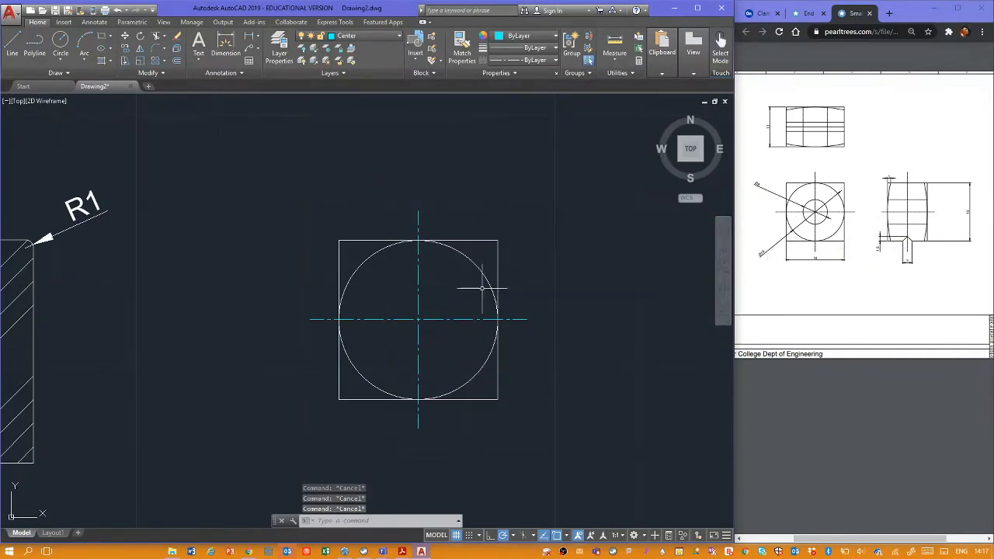
Step: Check the inner circle's diameter in the browser drawing, and in AutoCAD draw a concentric circle of radius 4 at the centreline intersection
{"action": "left_click", "coordinate": [779, 210]}
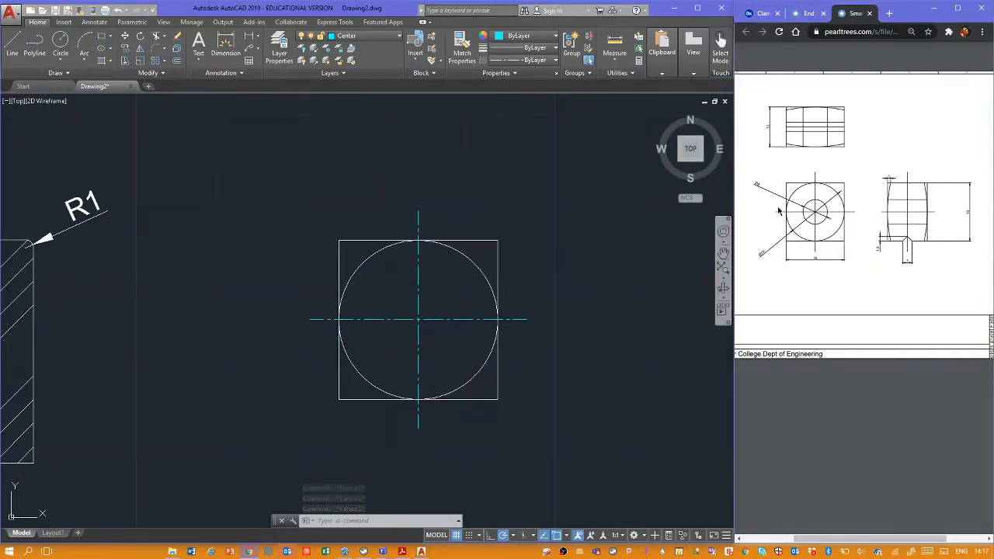
{"action": "scroll", "coordinate": [777, 205], "scroll_direction": "up", "scroll_amount": 3, "text": "ctrl"}
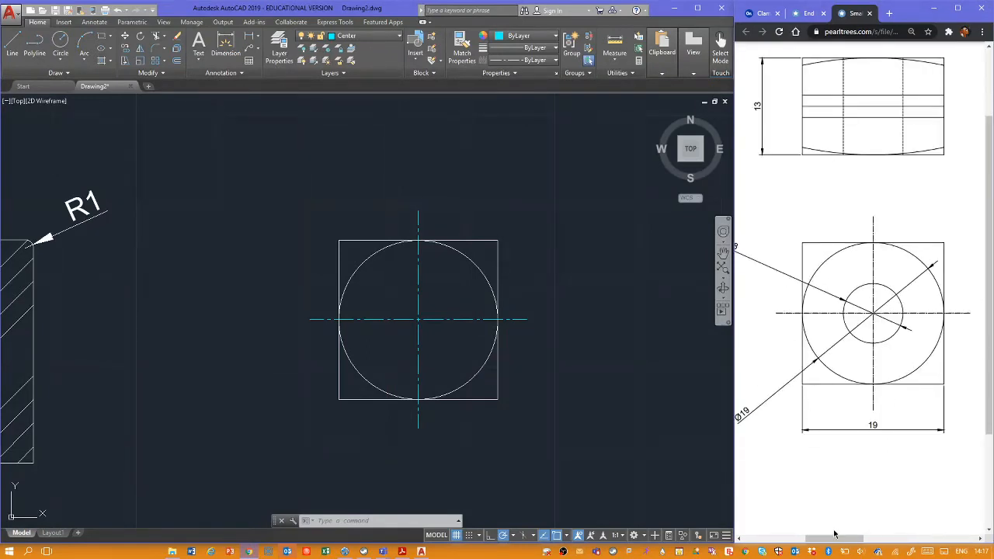
{"action": "left_click_drag", "start_coordinate": [835, 539], "coordinate": [831, 539]}
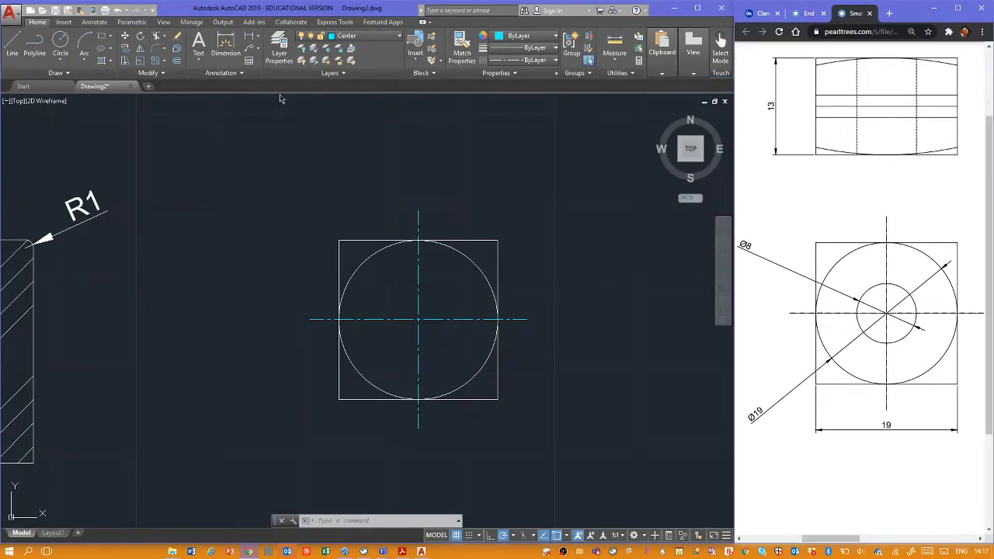
{"action": "left_click", "coordinate": [81, 48]}
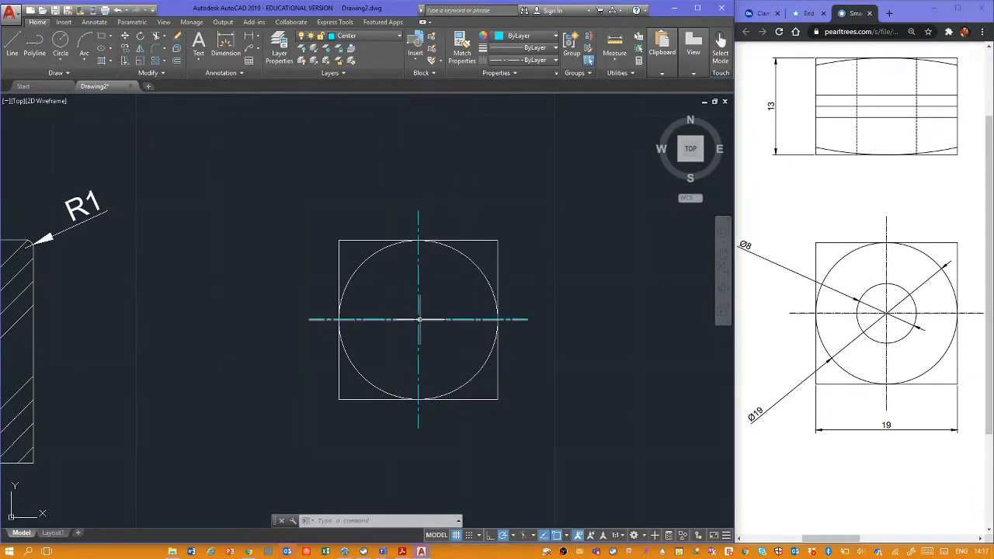
{"action": "type", "text": "c"}
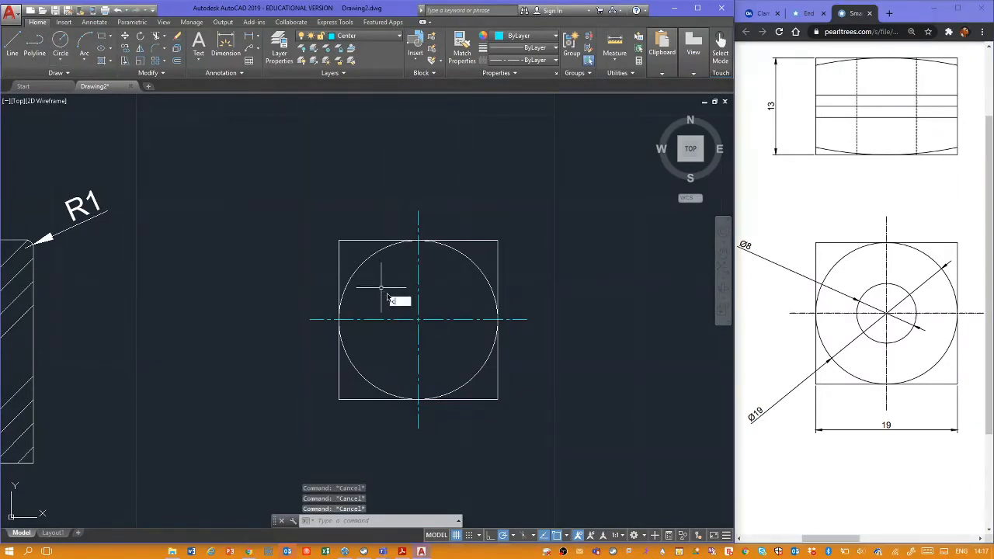
{"action": "key", "text": "Return"}
{"action": "left_click", "coordinate": [419, 319]}
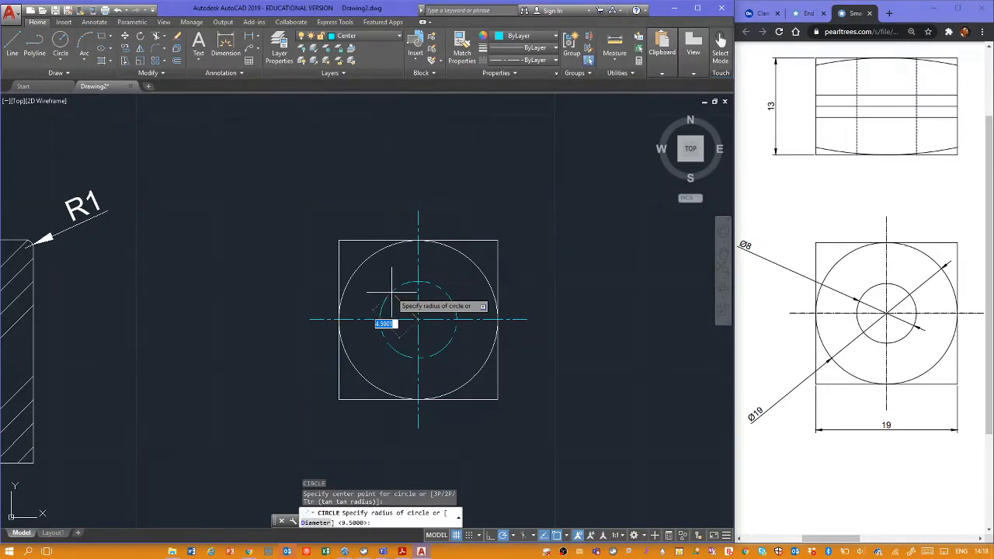
{"action": "key", "text": "Return"}
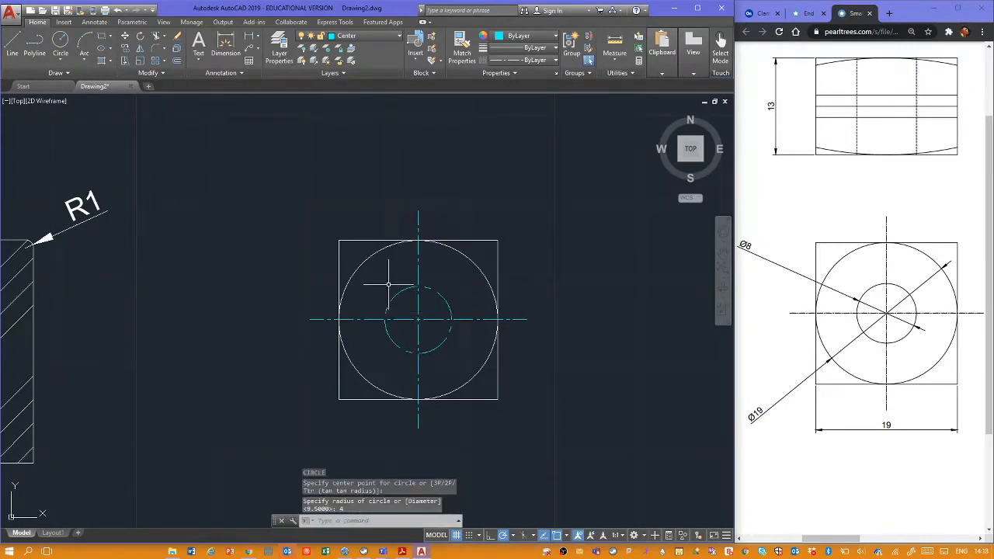
{"action": "key", "text": "Escape"}
{"action": "key", "text": "Escape"}
{"action": "key", "text": "Escape"}
Step: Make layer 0 current and move the small inner circle to it
{"action": "left_click", "coordinate": [365, 36]}
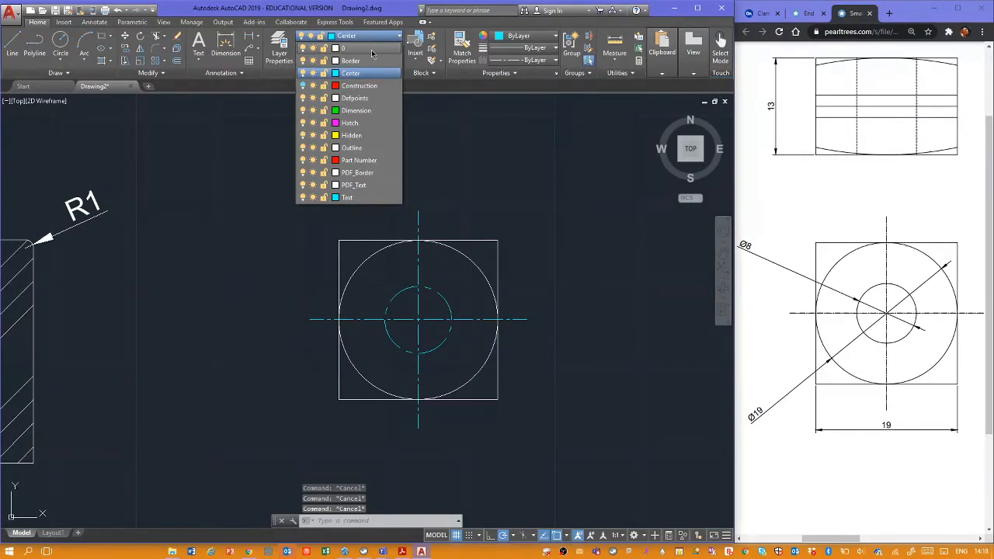
{"action": "left_click", "coordinate": [400, 292]}
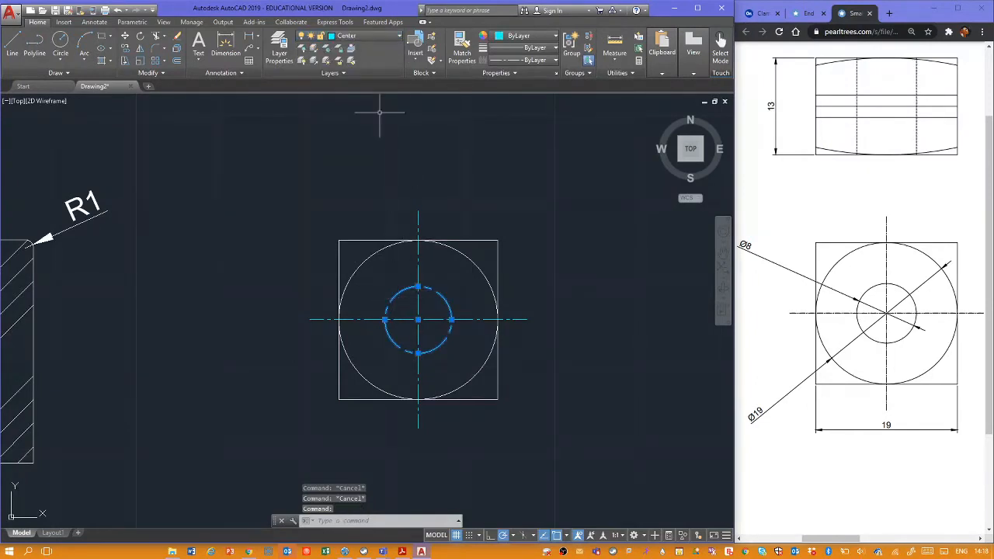
{"action": "left_click", "coordinate": [377, 39]}
{"action": "left_click", "coordinate": [373, 49]}
{"action": "key", "text": "Escape"}
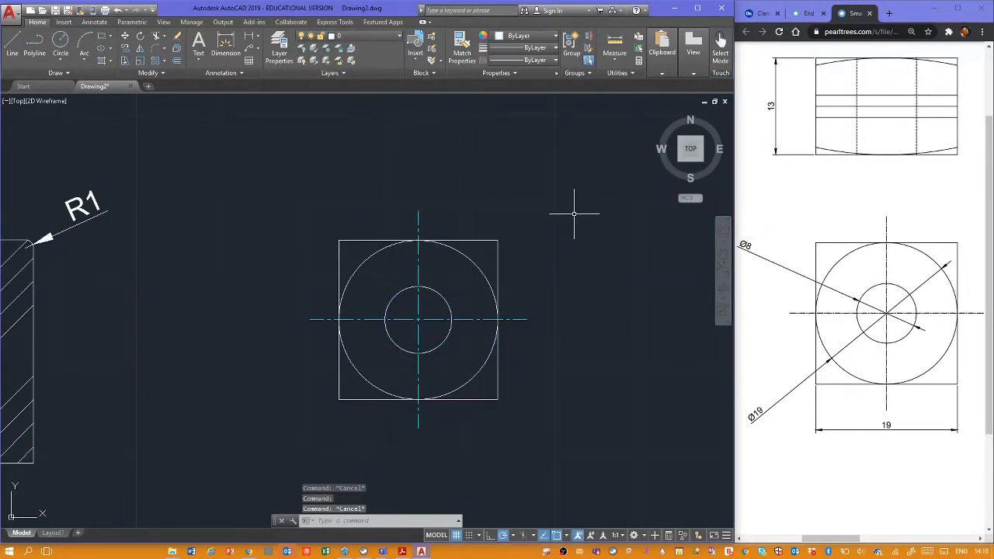
{"action": "key", "text": "Escape"}
{"action": "key", "text": "Escape"}
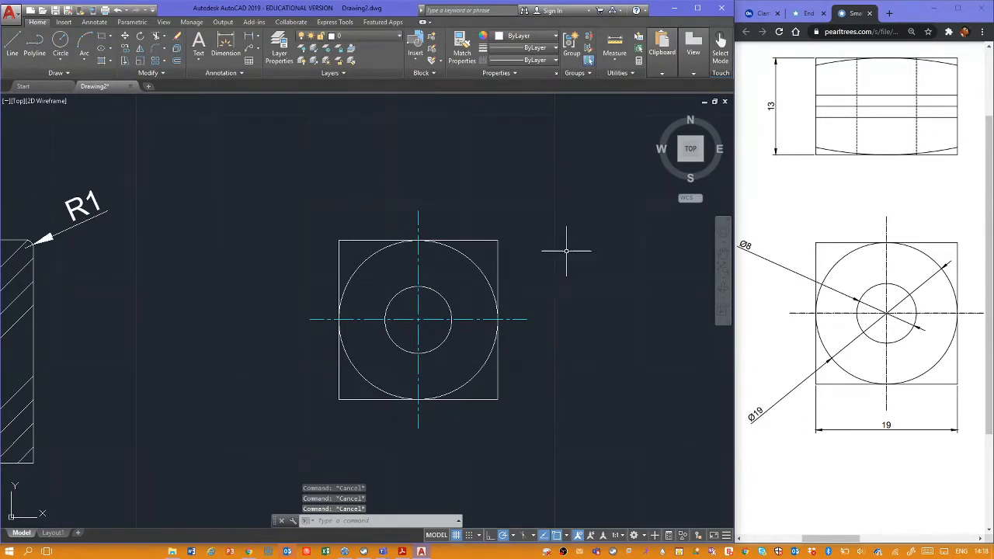
Step: Show the Small Grip side view in the browser, and in AutoCAD turn on the Construction layer and make it current
{"action": "scroll", "coordinate": [549, 315], "scroll_direction": "down", "scroll_amount": 2}
{"action": "mouse_move", "coordinate": [549, 315]}
{"action": "middle_mouse_down"}
{"action": "mouse_move", "coordinate": [470, 288]}
{"action": "mouse_move", "coordinate": [437, 291]}
{"action": "mouse_move", "coordinate": [457, 308]}
{"action": "mouse_move", "coordinate": [375, 320]}
{"action": "middle_mouse_up"}
{"action": "middle_click", "coordinate": [905, 354]}
{"action": "mouse_move", "coordinate": [906, 354]}
{"action": "middle_mouse_down"}
{"action": "mouse_move", "coordinate": [852, 362]}
{"action": "mouse_move", "coordinate": [940, 354]}
{"action": "mouse_move", "coordinate": [825, 359]}
{"action": "mouse_move", "coordinate": [873, 359]}
{"action": "middle_mouse_up"}
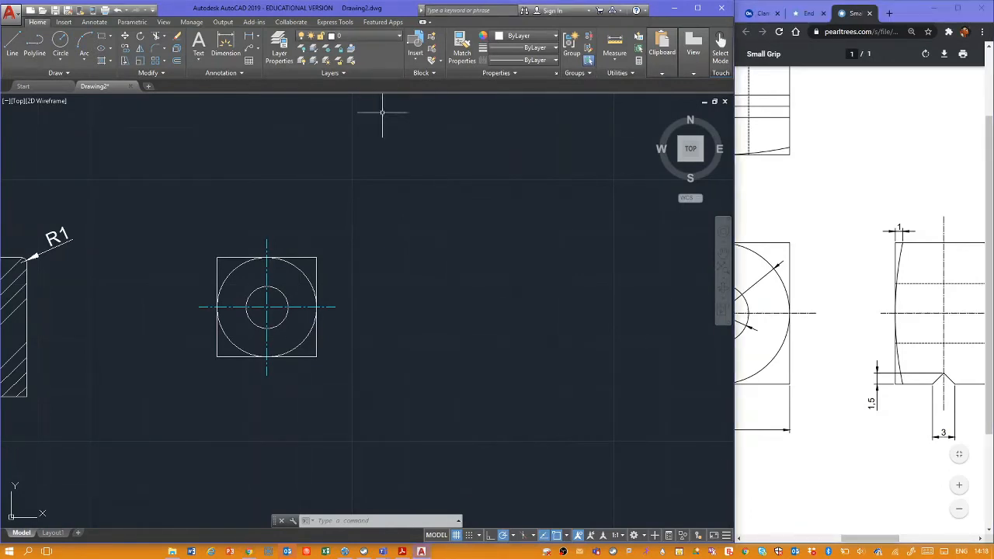
{"action": "left_click", "coordinate": [369, 39]}
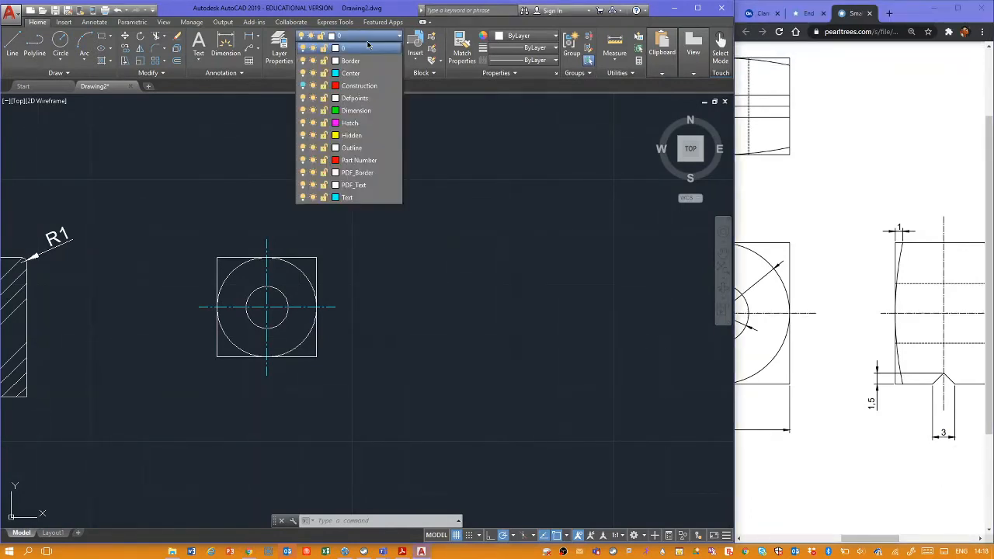
{"action": "left_click", "coordinate": [303, 86]}
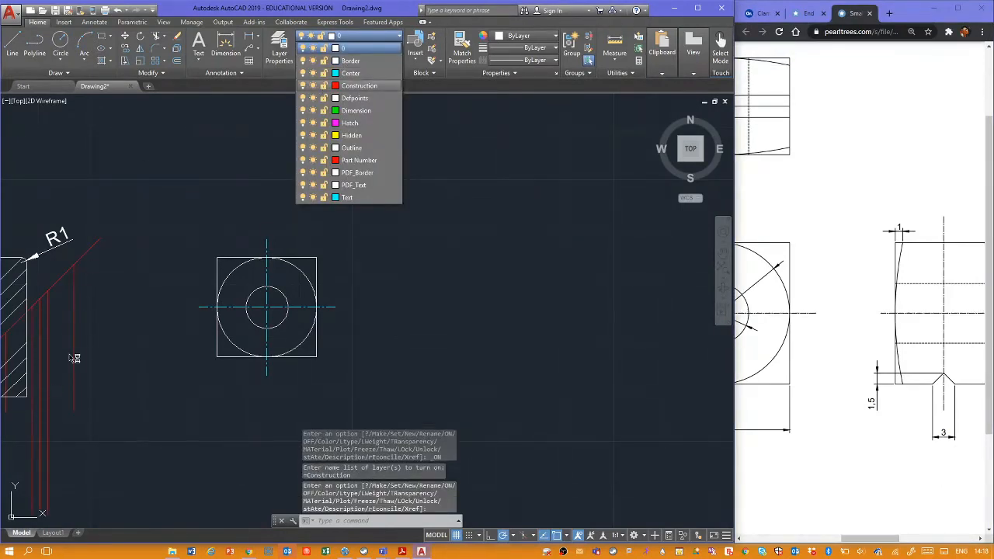
{"action": "left_click", "coordinate": [359, 86]}
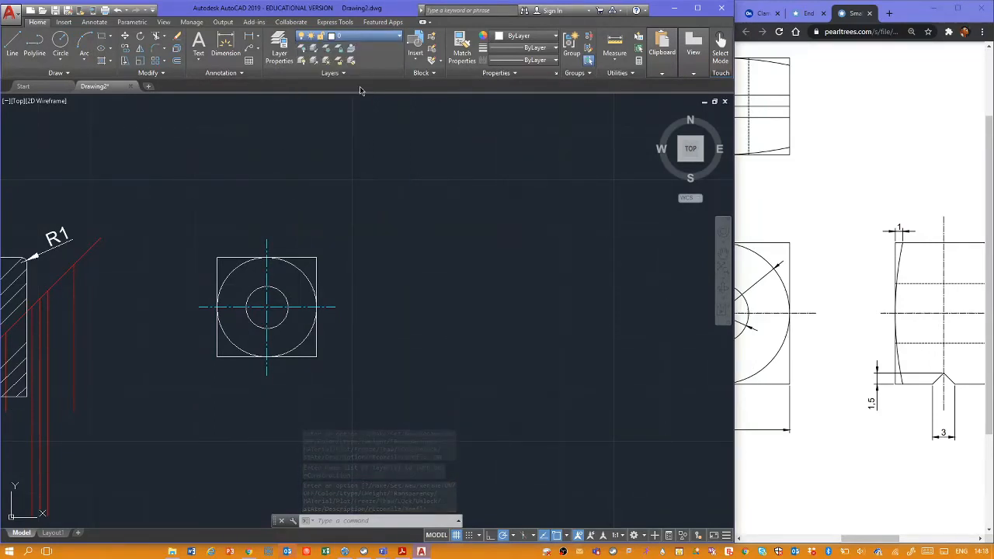
Step: Draw a horizontal construction line about 45 long to the right from the square's upper right corner
{"action": "type", "text": "l"}
{"action": "key", "text": "Return"}
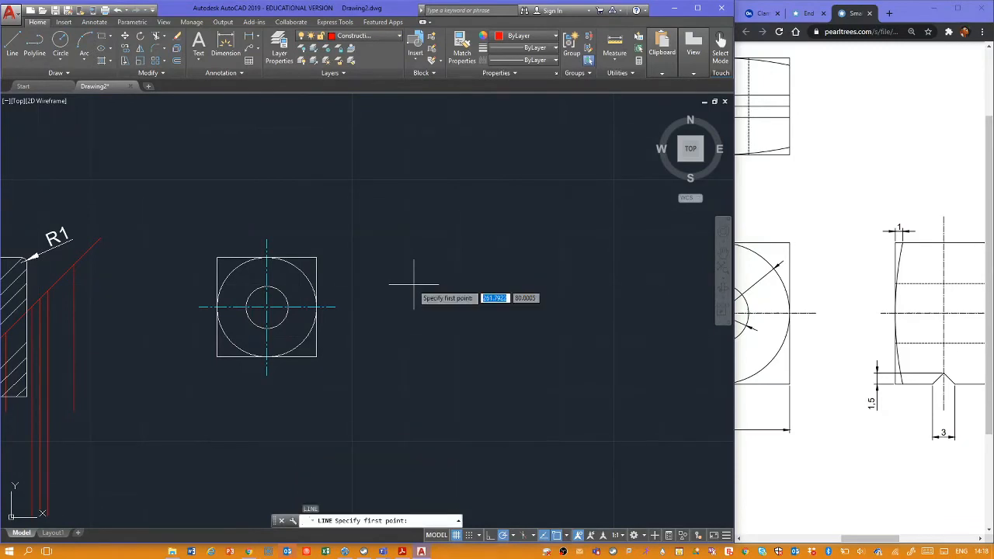
{"action": "left_click", "coordinate": [317, 258]}
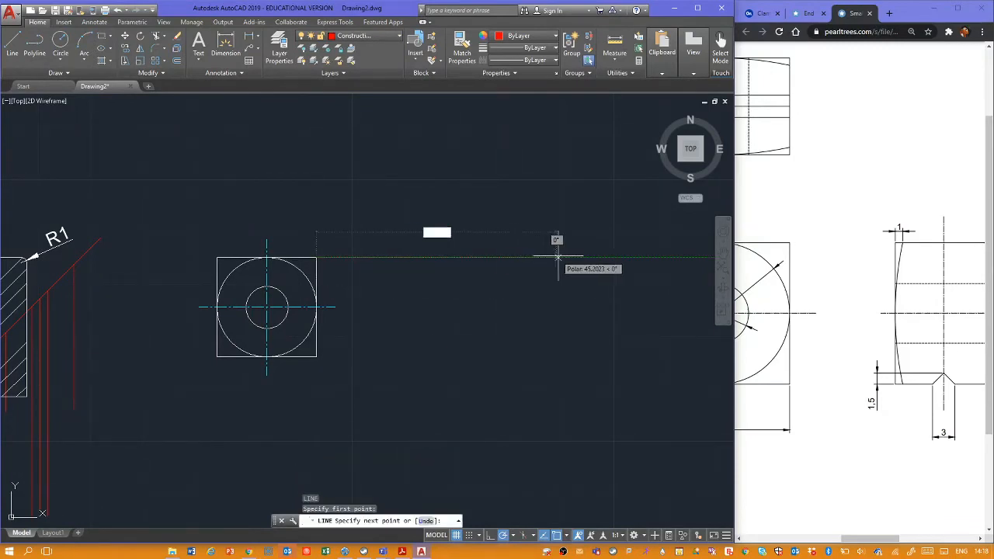
{"action": "left_click", "coordinate": [560, 257]}
{"action": "key", "text": "Escape"}
{"action": "key", "text": "Escape"}
{"action": "middle_click_drag", "start_coordinate": [471, 362], "coordinate": [344, 366]}
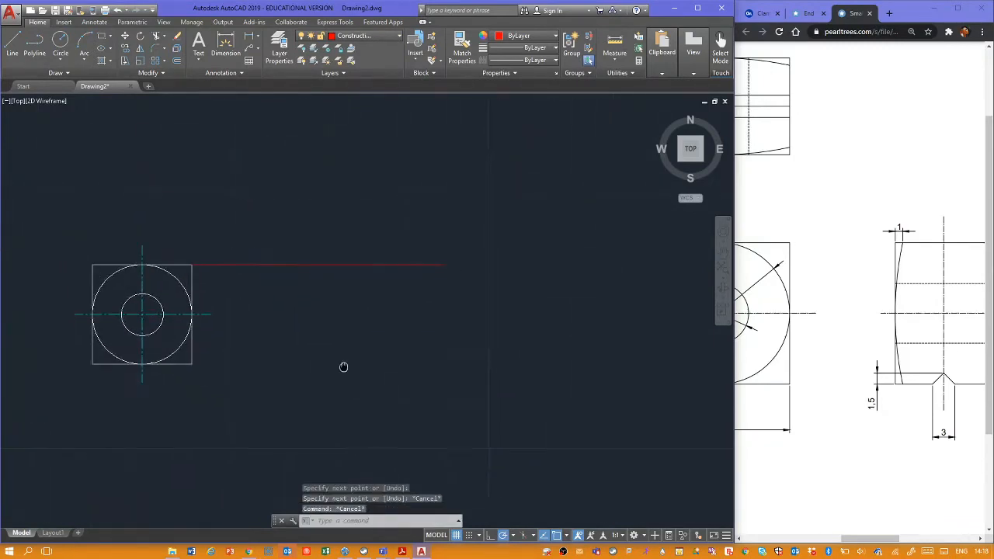
Step: Draw a horizontal construction line to the right from the square's lower right corner, ending beyond the upper construction line's end
{"action": "type", "text": "l"}
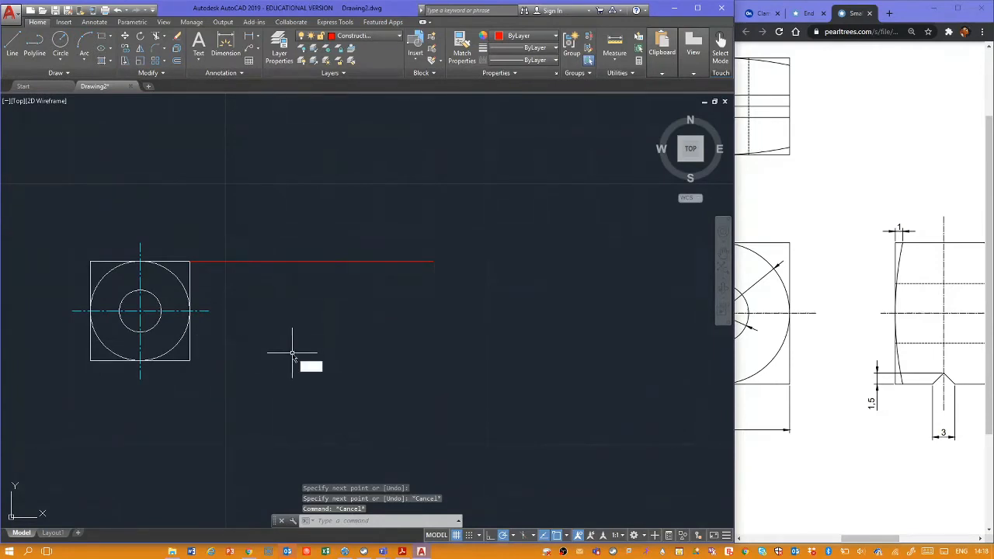
{"action": "key", "text": "Return"}
{"action": "left_click", "coordinate": [189, 361]}
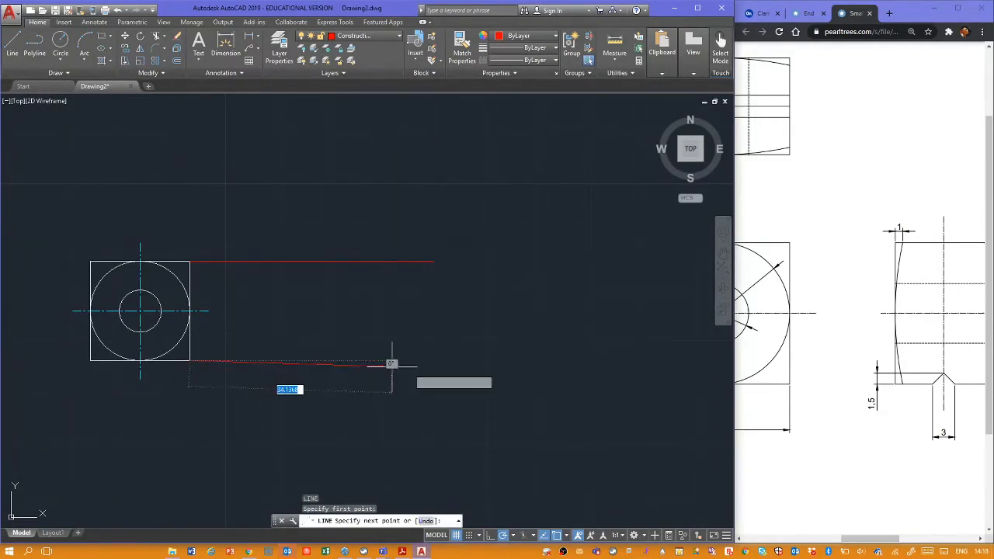
{"action": "left_click", "coordinate": [484, 339]}
{"action": "key", "text": "Escape"}
{"action": "key", "text": "Escape"}
{"action": "key", "text": "Escape"}
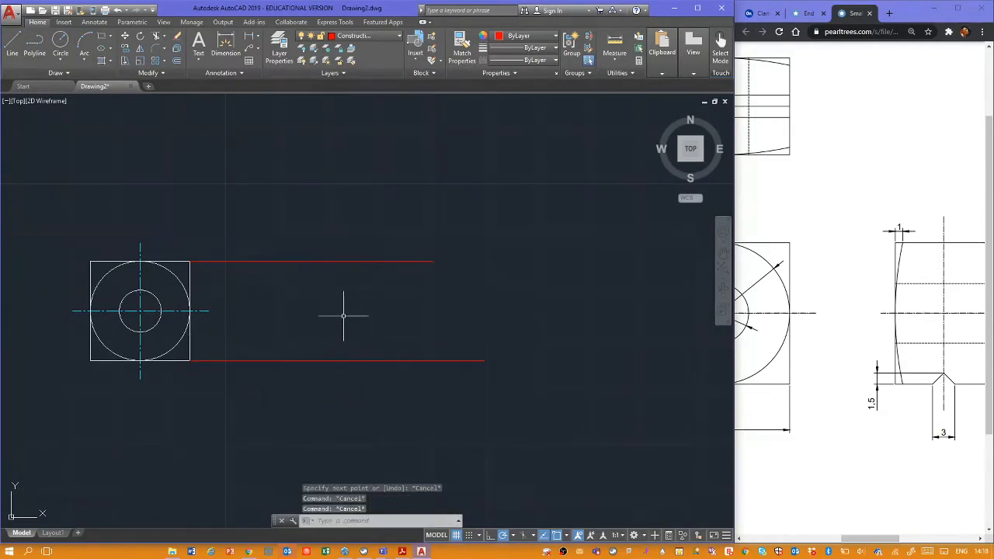
{"action": "middle_click_drag", "start_coordinate": [344, 317], "coordinate": [343, 339]}
{"action": "key", "text": "Escape"}
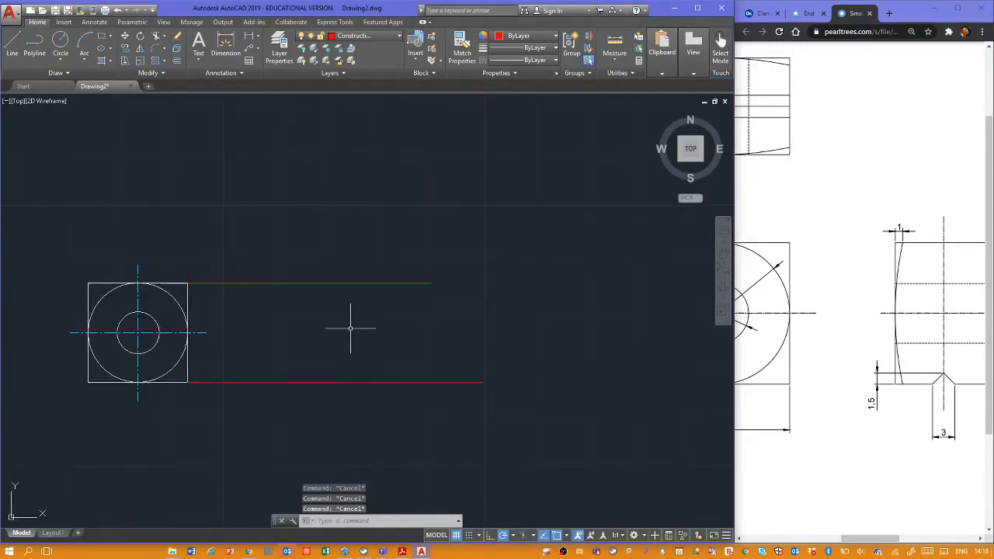
Step: Make layer 0 current and draw a vertical line crossing both construction lines to the right of the front view
{"action": "left_click", "coordinate": [357, 39]}
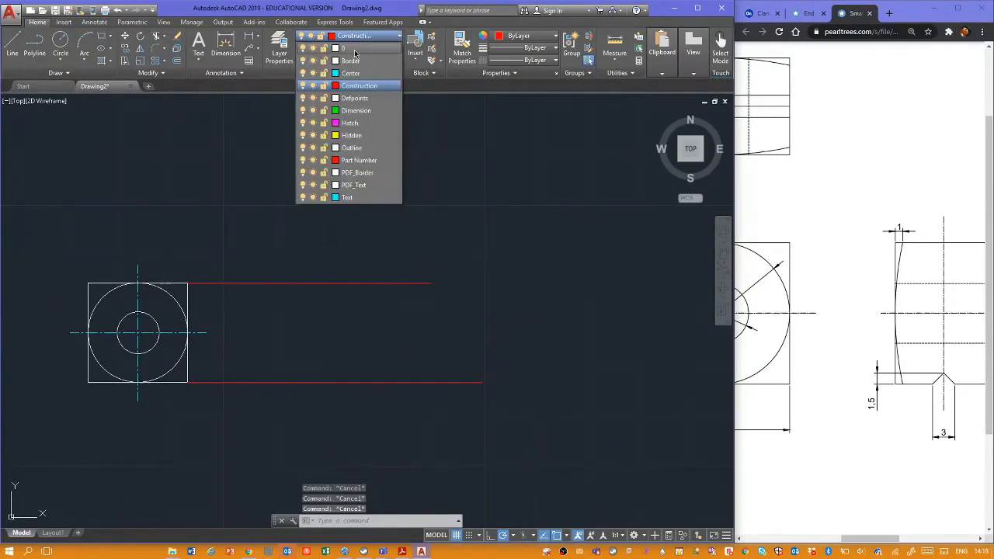
{"action": "left_click", "coordinate": [344, 48]}
{"action": "type", "text": "l"}
{"action": "key", "text": "Return"}
{"action": "left_click", "coordinate": [317, 256]}
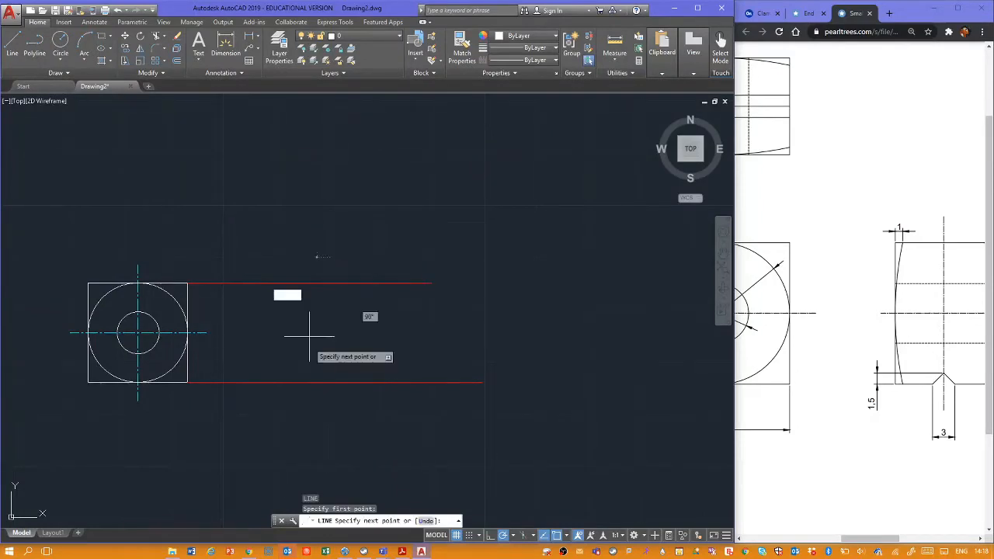
{"action": "left_click", "coordinate": [316, 406]}
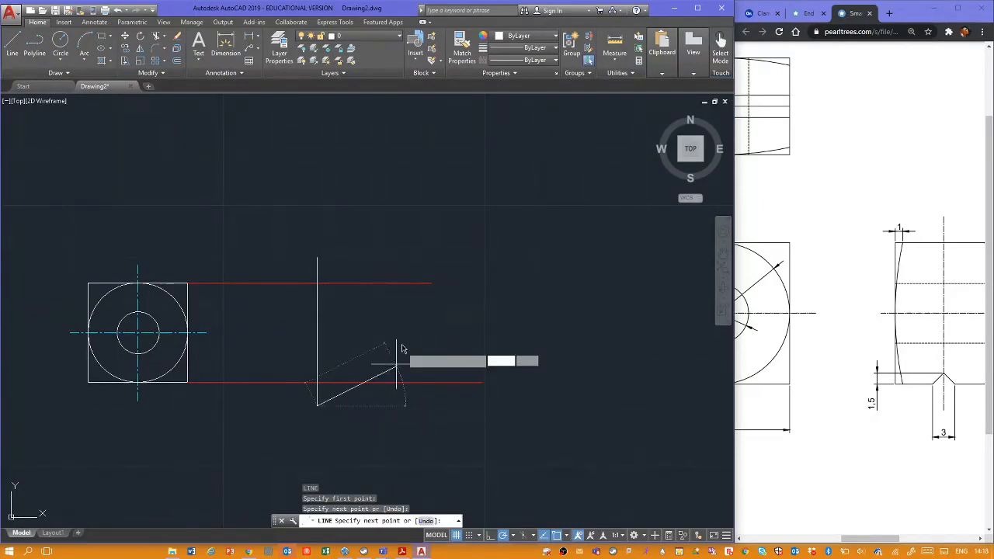
{"action": "key", "text": "Escape"}
{"action": "key", "text": "Escape"}
{"action": "key", "text": "Escape"}
Step: Check the part's width in the browser drawing, and in AutoCAD offset the vertical line 13 to the right
{"action": "left_click", "coordinate": [178, 62]}
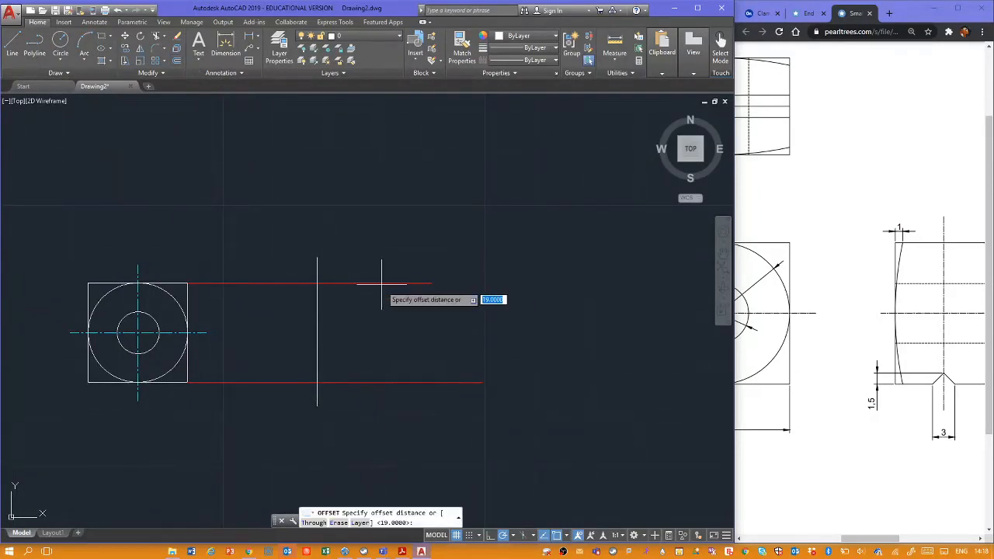
{"action": "scroll", "coordinate": [818, 338], "scroll_direction": "right", "scroll_amount": 2}
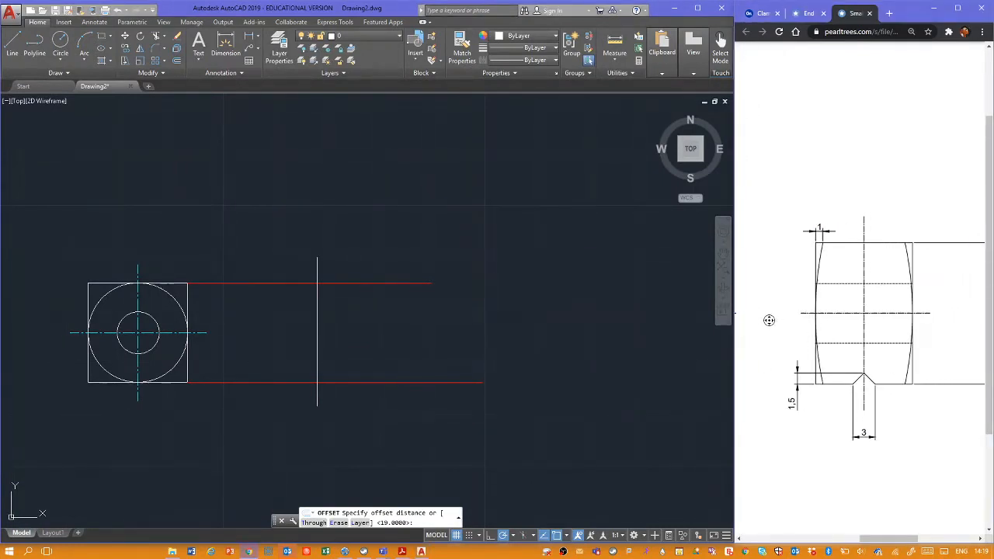
{"action": "scroll", "coordinate": [769, 320], "scroll_direction": "left", "scroll_amount": 5}
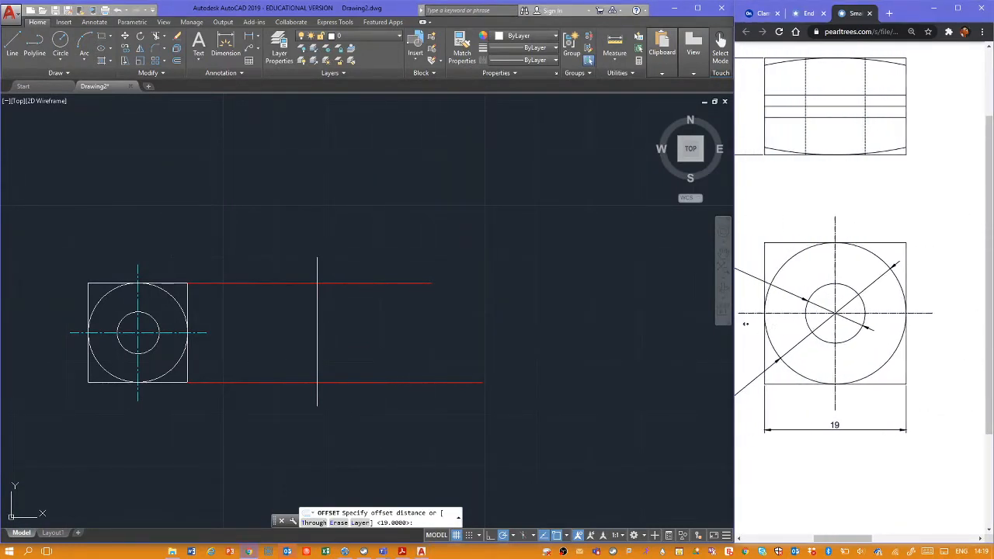
{"action": "scroll", "coordinate": [746, 323], "scroll_direction": "left", "scroll_amount": 2}
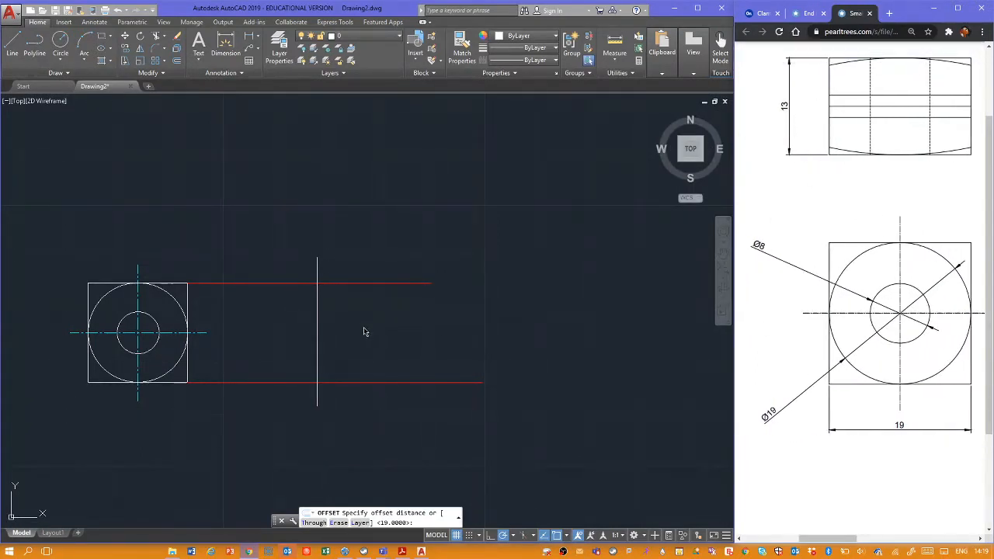
{"action": "type", "text": "13"}
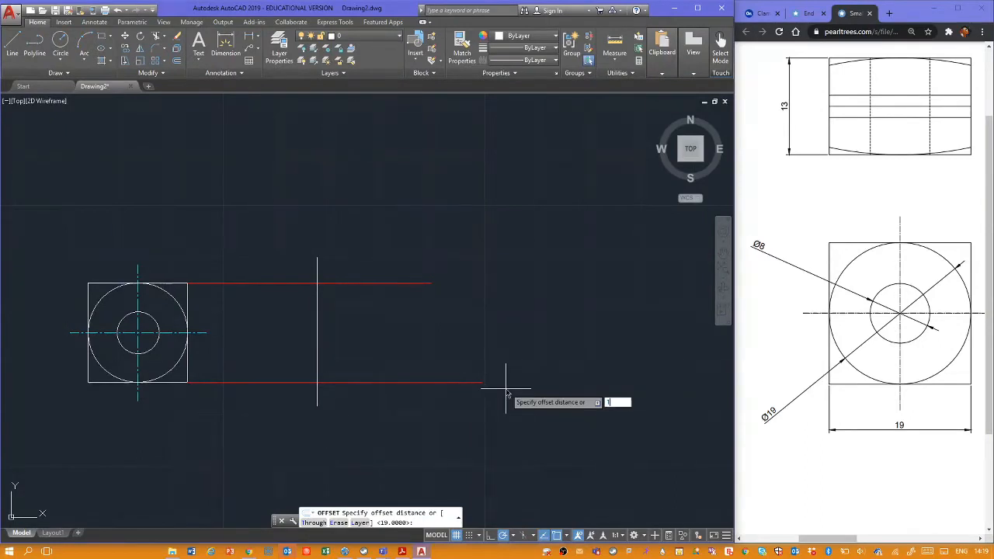
{"action": "key", "text": "Return"}
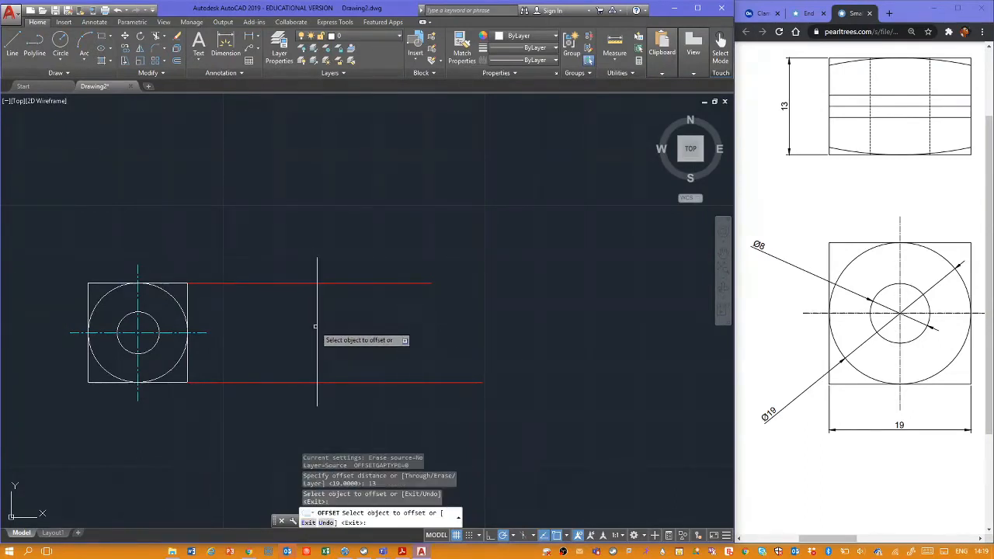
{"action": "left_click", "coordinate": [317, 342]}
{"action": "left_click", "coordinate": [350, 342]}
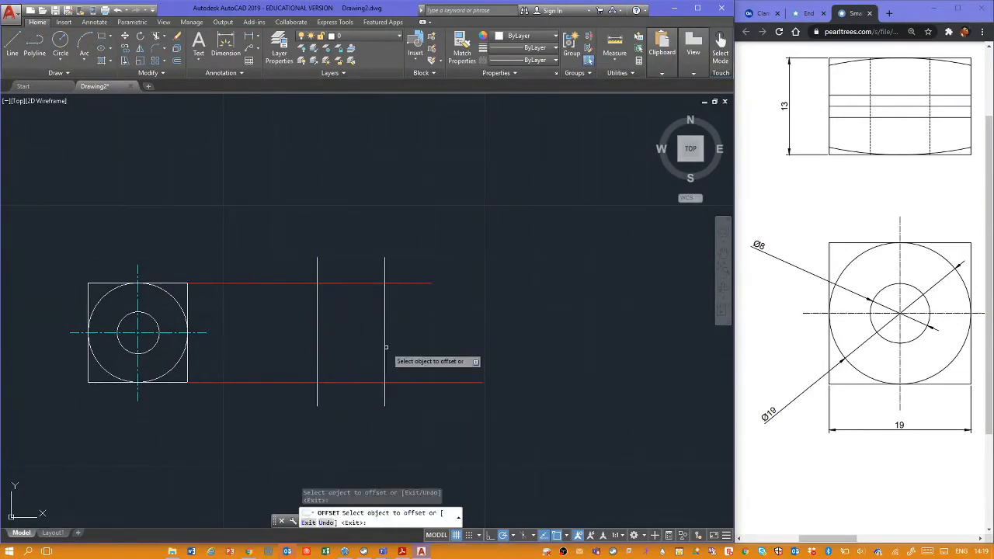
{"action": "key", "text": "Escape"}
{"action": "key", "text": "Escape"}
{"action": "key", "text": "Escape"}
Step: Trim the two horizontal construction lines outside the pair of vertical lines
{"action": "type", "text": "r"}
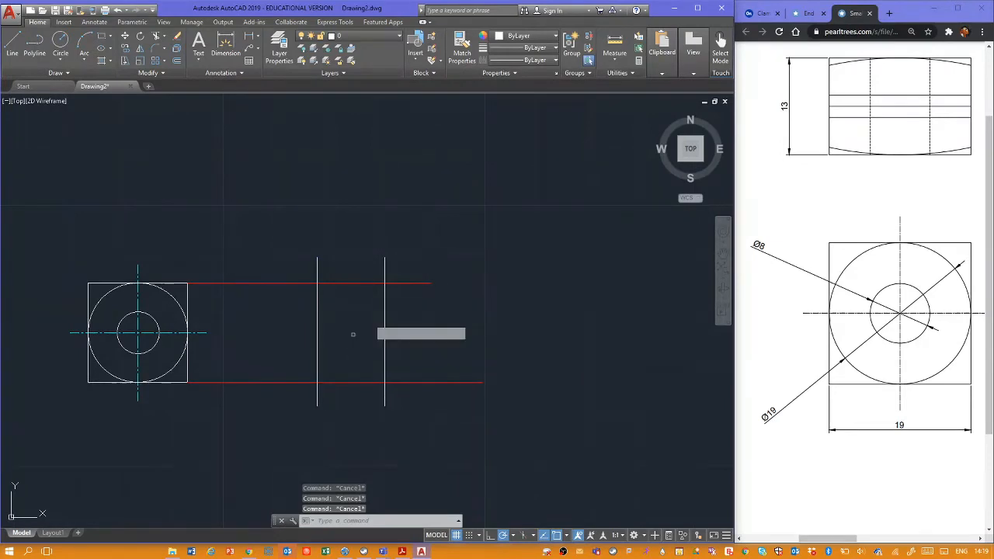
{"action": "key", "text": "Return"}
{"action": "left_click", "coordinate": [435, 222]}
{"action": "left_click", "coordinate": [306, 406]}
{"action": "key", "text": "Return"}
{"action": "left_click", "coordinate": [309, 262]}
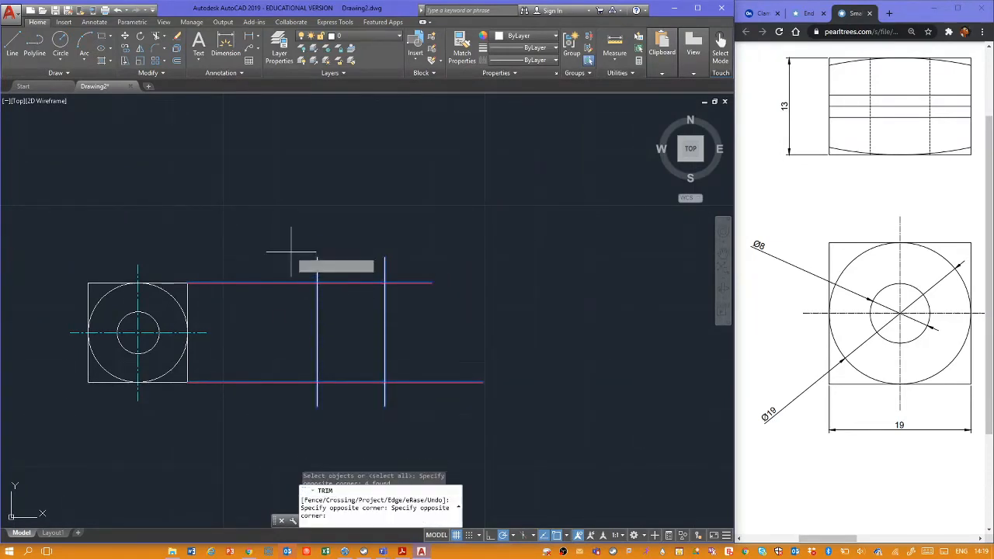
{"action": "left_click", "coordinate": [195, 456]}
{"action": "left_click", "coordinate": [460, 253]}
{"action": "left_click", "coordinate": [414, 407]}
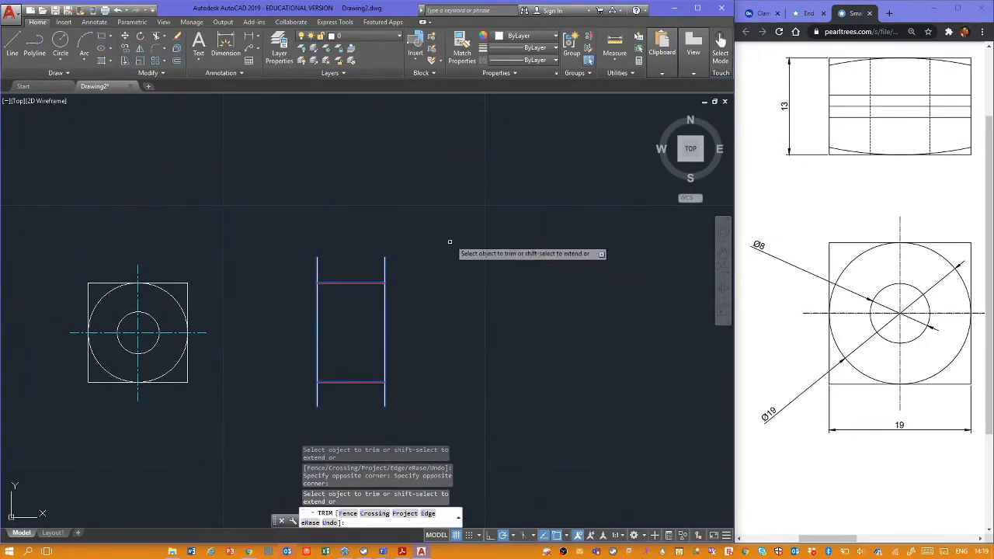
Step: Trim the vertical lines' ends above the upper and below the lower horizontal line to leave a closed rectangle
{"action": "left_click", "coordinate": [435, 250]}
{"action": "left_click", "coordinate": [306, 267]}
{"action": "left_click", "coordinate": [413, 423]}
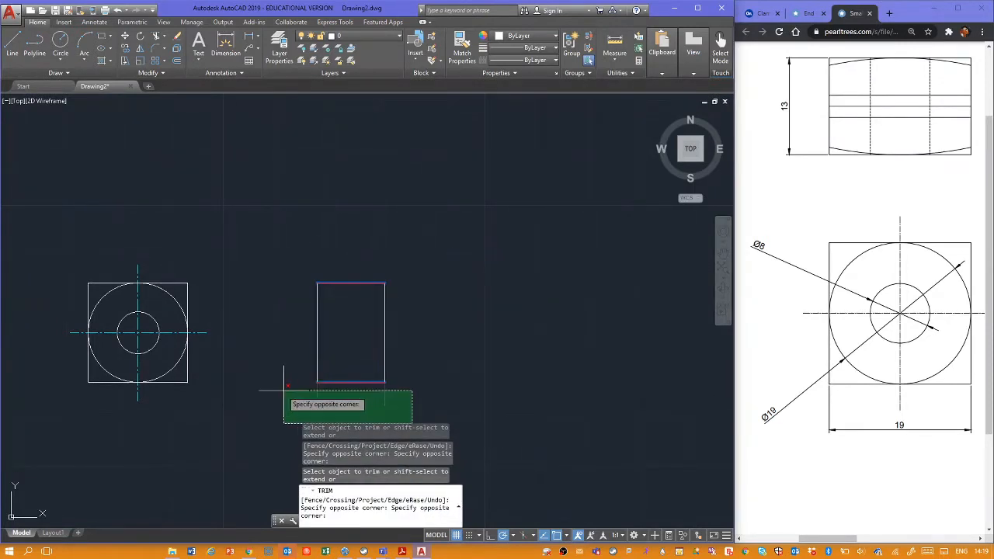
{"action": "left_click", "coordinate": [289, 395]}
{"action": "key", "text": "Escape"}
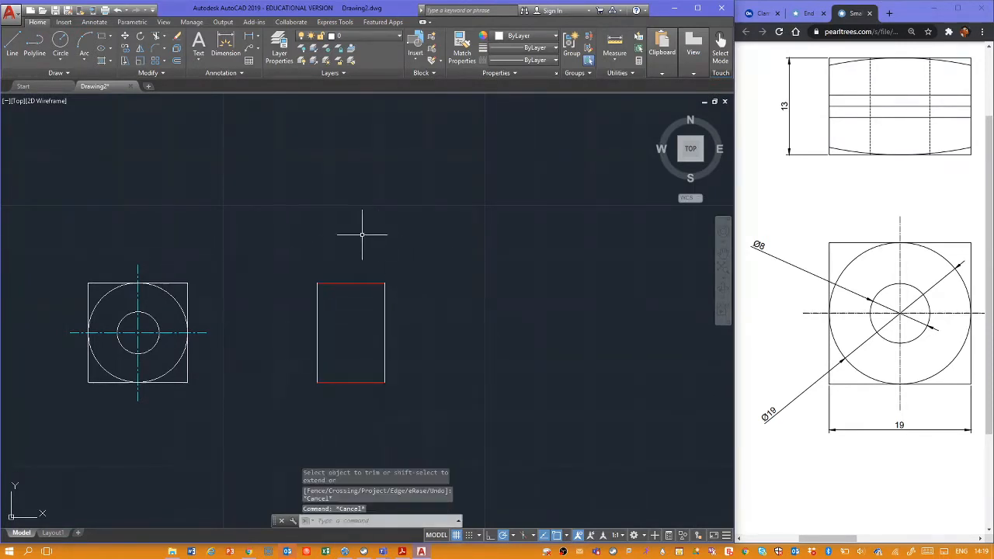
Step: Move the side view rectangle's upper and lower edges to layer 0
{"action": "left_click", "coordinate": [364, 233]}
{"action": "left_click", "coordinate": [334, 413]}
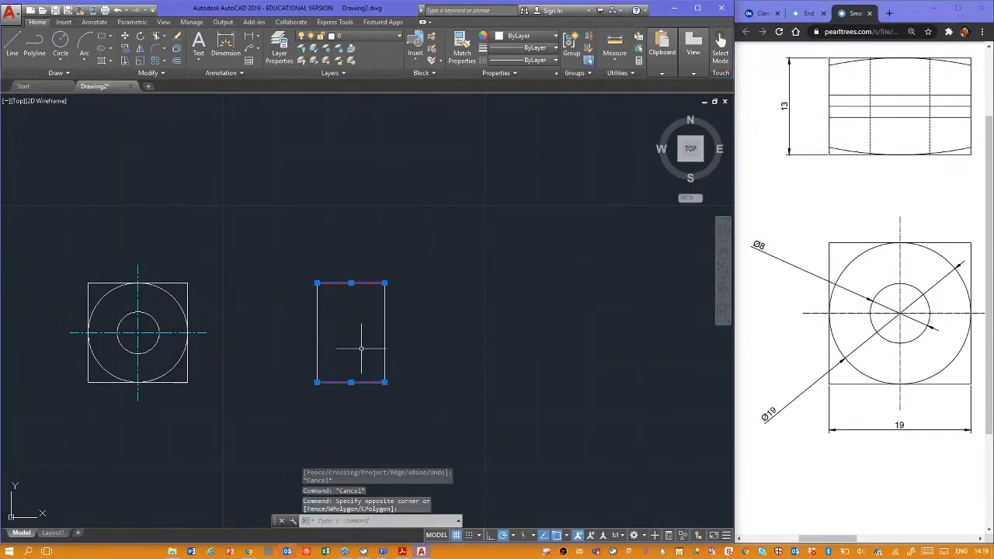
{"action": "left_click", "coordinate": [366, 36]}
{"action": "left_click", "coordinate": [350, 47]}
{"action": "key", "text": "Escape"}
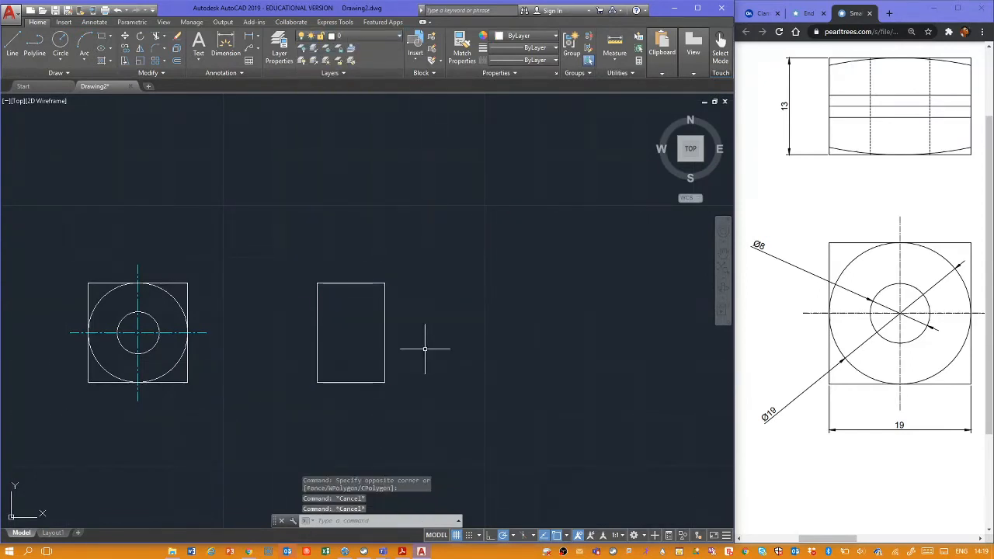
Step: Show the Small Grip side view in the browser drawing, and in AutoCAD make the Center layer current
{"action": "scroll", "coordinate": [429, 348], "scroll_direction": "down", "scroll_amount": 2}
{"action": "scroll", "coordinate": [567, 348], "scroll_direction": "up", "scroll_amount": 2}
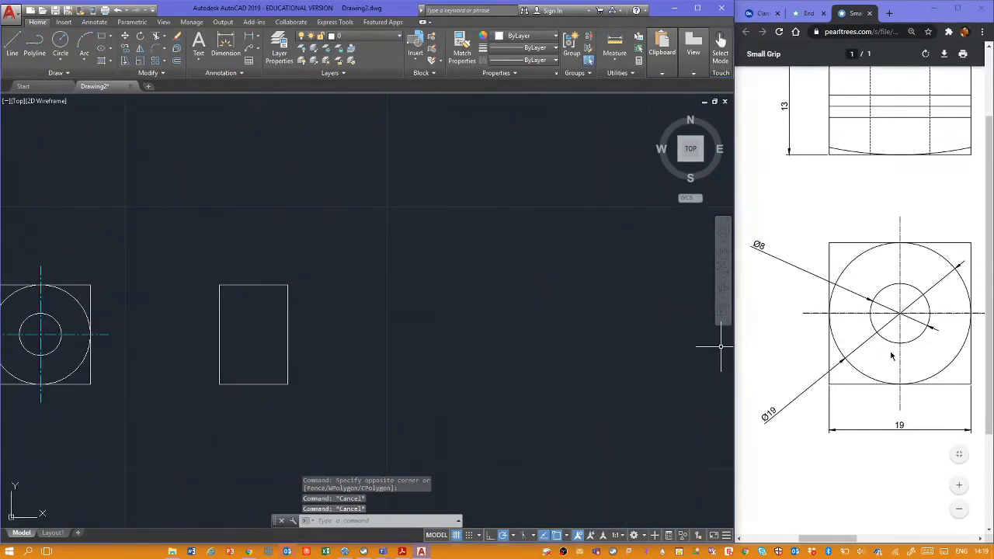
{"action": "scroll", "coordinate": [893, 359], "scroll_direction": "right", "scroll_amount": 5}
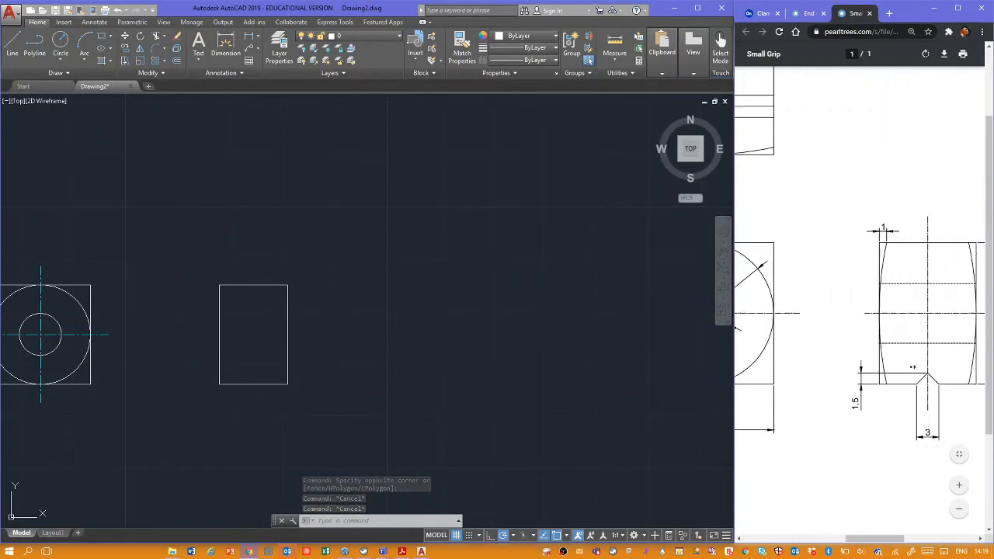
{"action": "scroll", "coordinate": [913, 366], "scroll_direction": "right", "scroll_amount": 3}
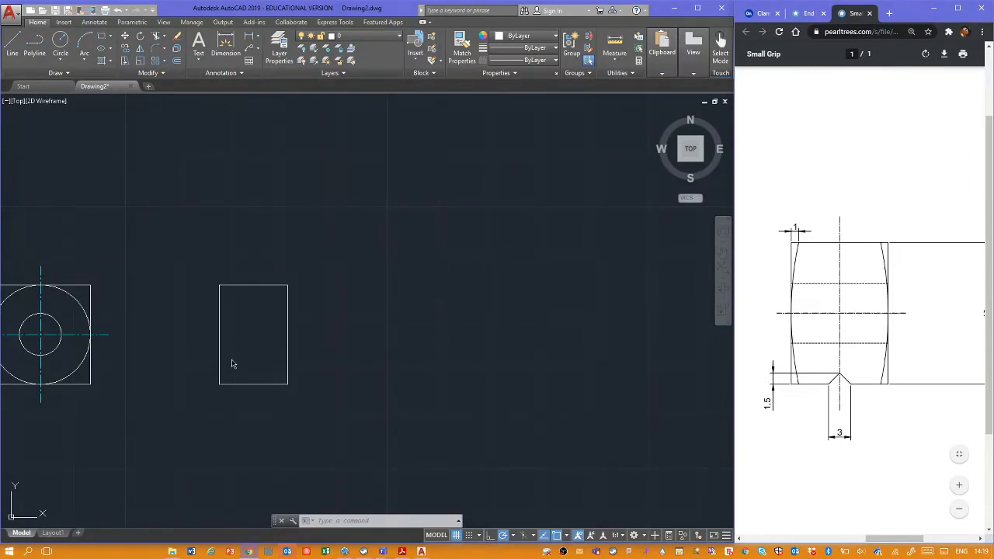
{"action": "scroll", "coordinate": [233, 367], "scroll_direction": "up", "scroll_amount": 6}
{"action": "scroll", "coordinate": [237, 359], "scroll_direction": "down", "scroll_amount": 2}
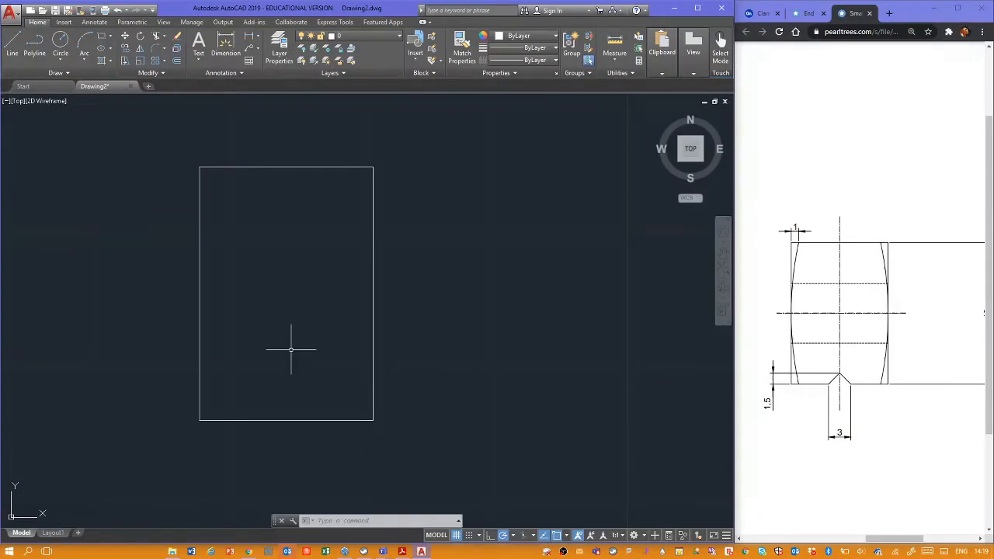
{"action": "left_click", "coordinate": [357, 36]}
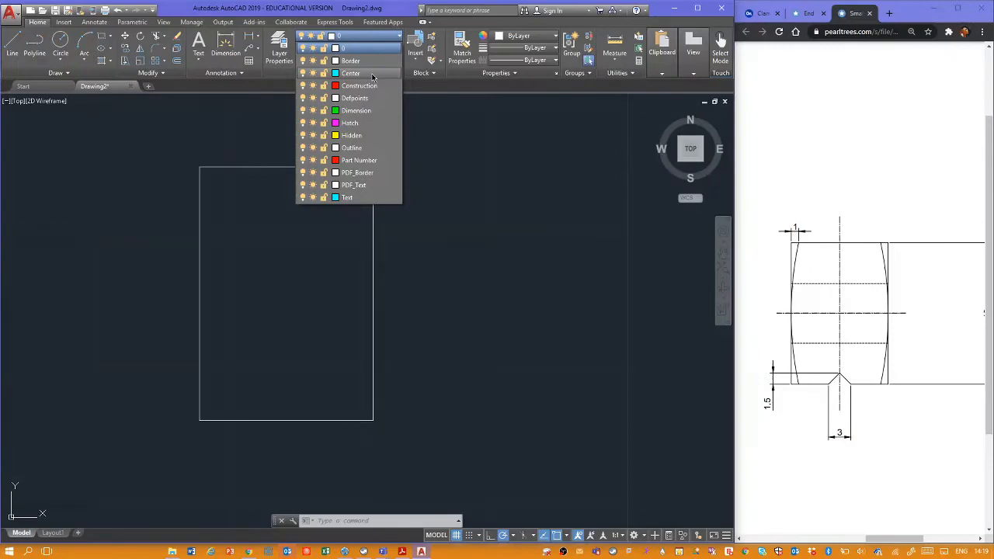
{"action": "left_click", "coordinate": [365, 73]}
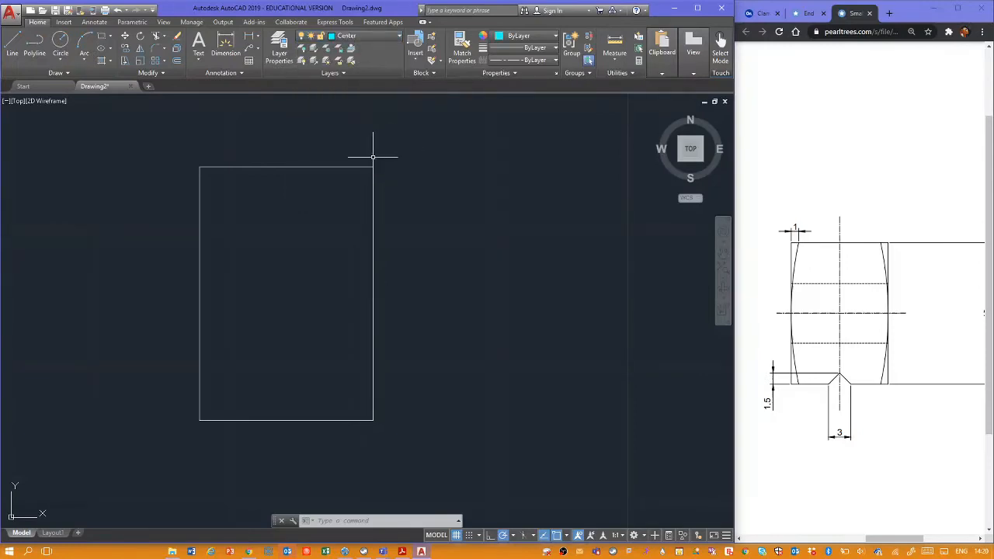
Step: Add a vertical centreline between the side view rectangle's left and right edges
{"action": "left_click", "coordinate": [94, 21]}
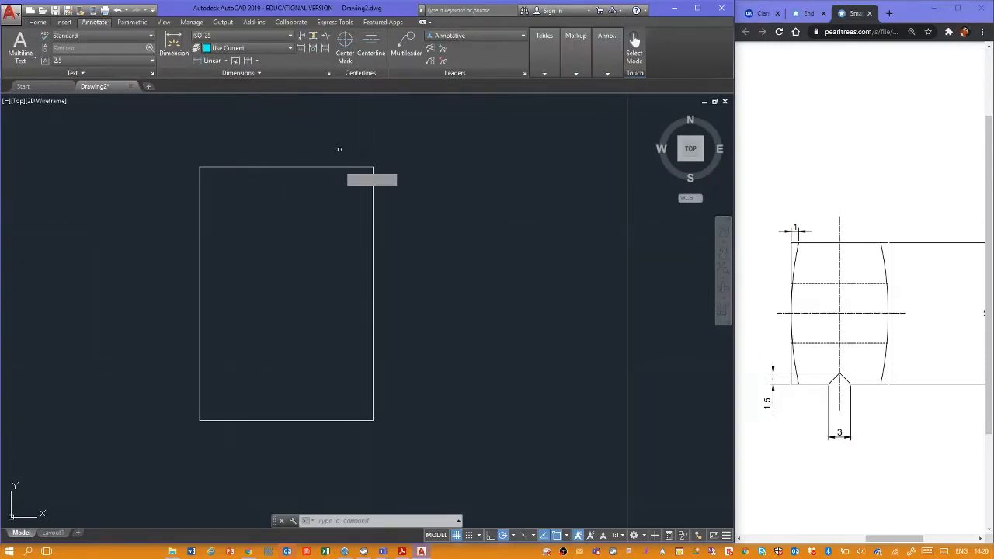
{"action": "left_click", "coordinate": [373, 247]}
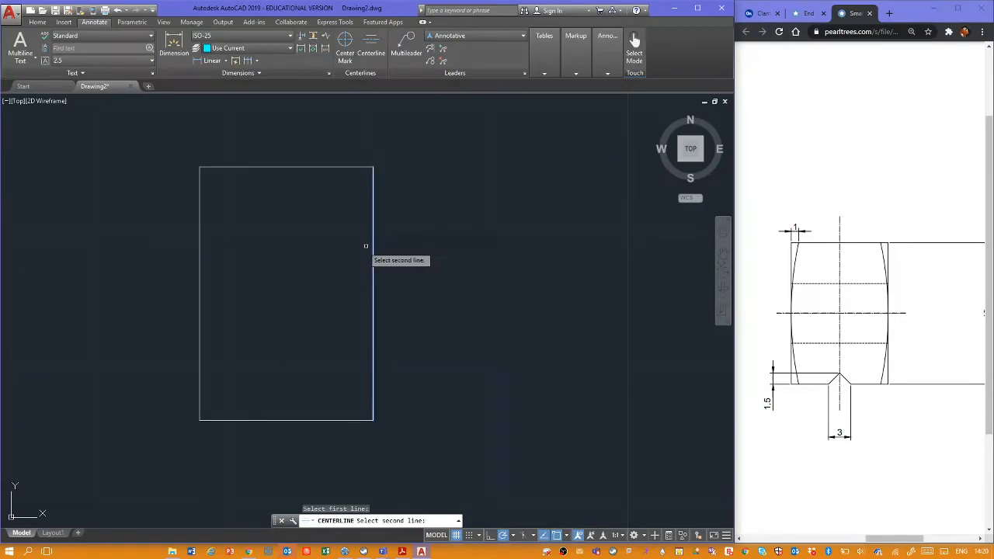
{"action": "left_click", "coordinate": [199, 259]}
{"action": "key", "text": "Escape"}
{"action": "key", "text": "Escape"}
{"action": "key", "text": "Escape"}
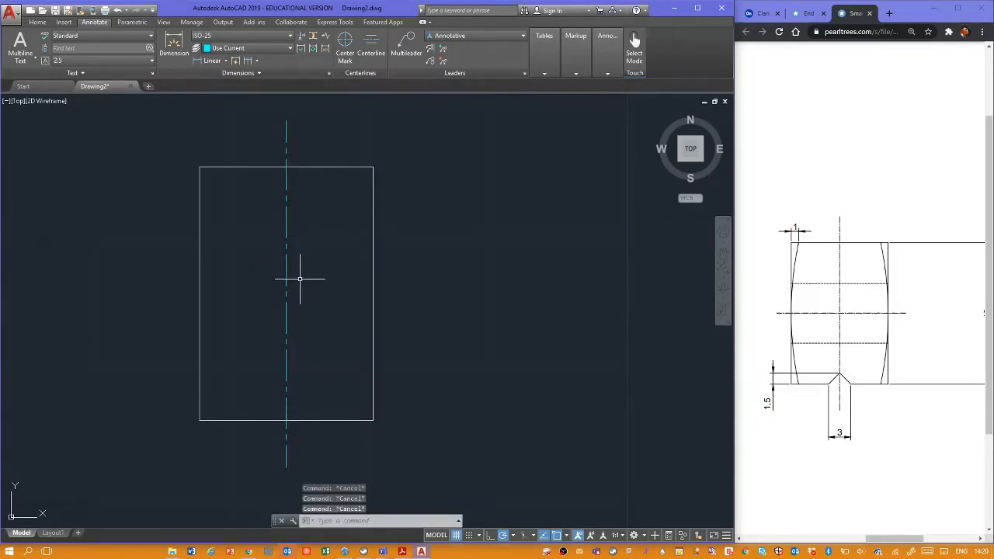
Step: Offset the side view rectangle's bottom edge 1.5 upward for the notch depth
{"action": "scroll", "coordinate": [222, 284], "scroll_direction": "down", "scroll_amount": 2}
{"action": "mouse_move", "coordinate": [179, 297]}
{"action": "middle_mouse_down"}
{"action": "mouse_move", "coordinate": [253, 295]}
{"action": "mouse_move", "coordinate": [231, 306]}
{"action": "mouse_move", "coordinate": [248, 308]}
{"action": "middle_mouse_up"}
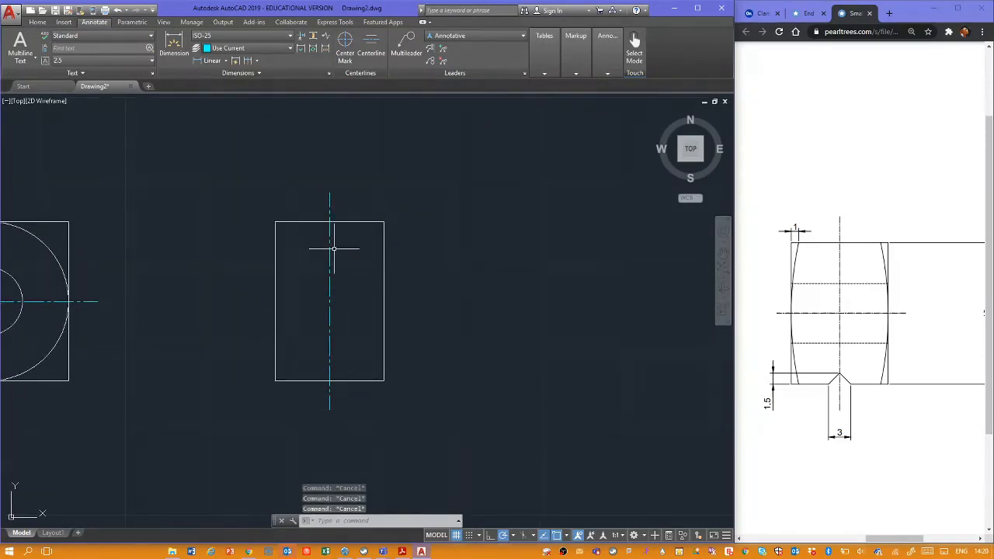
{"action": "left_click", "coordinate": [37, 22]}
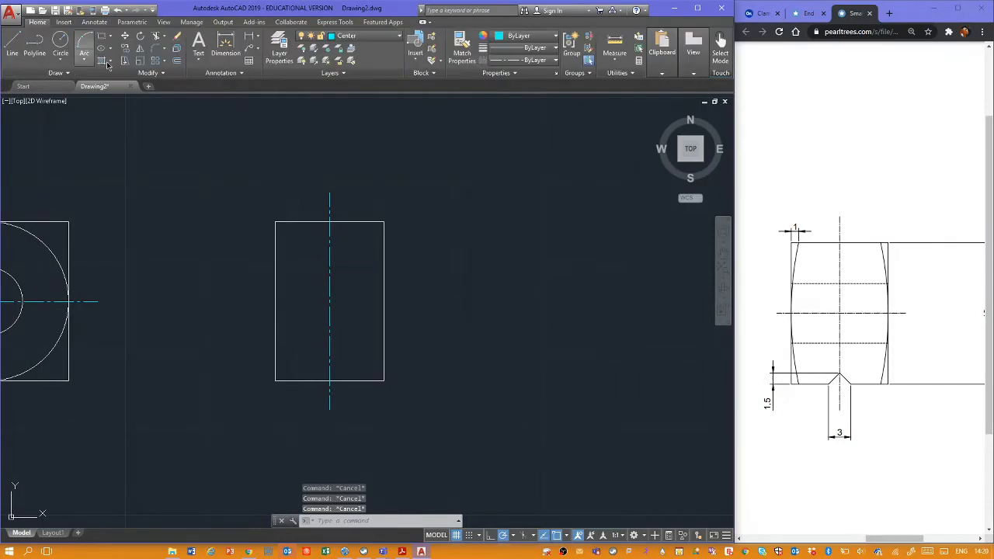
{"action": "left_click", "coordinate": [178, 62]}
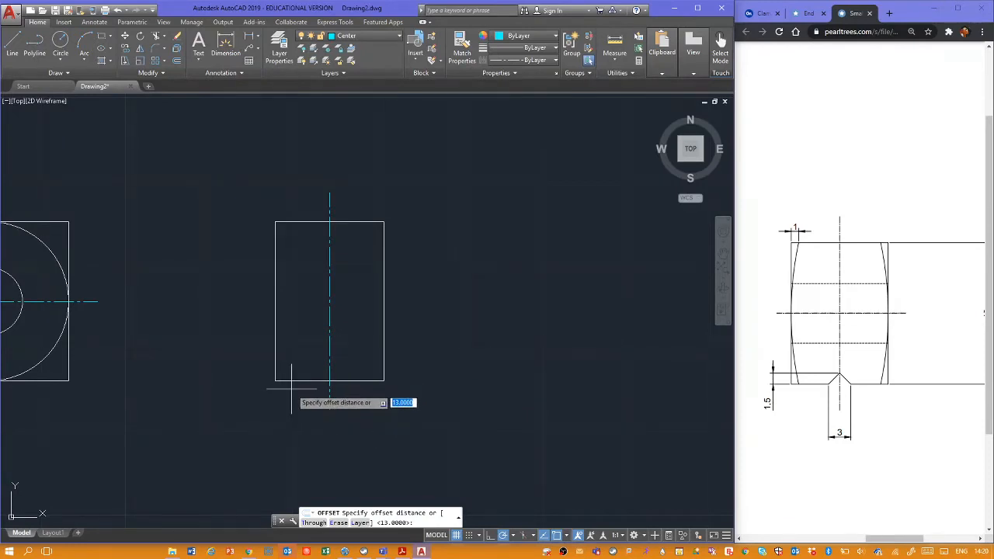
{"action": "type", "text": "1.5"}
{"action": "key", "text": "Return"}
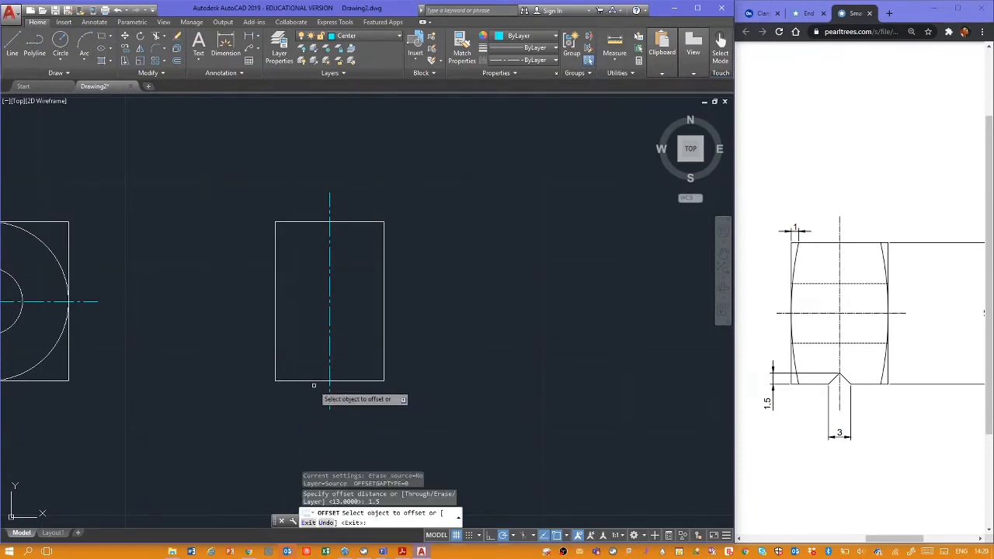
{"action": "left_click", "coordinate": [311, 380]}
{"action": "left_click", "coordinate": [301, 370]}
{"action": "scroll", "coordinate": [329, 362], "scroll_direction": "up", "scroll_amount": 5}
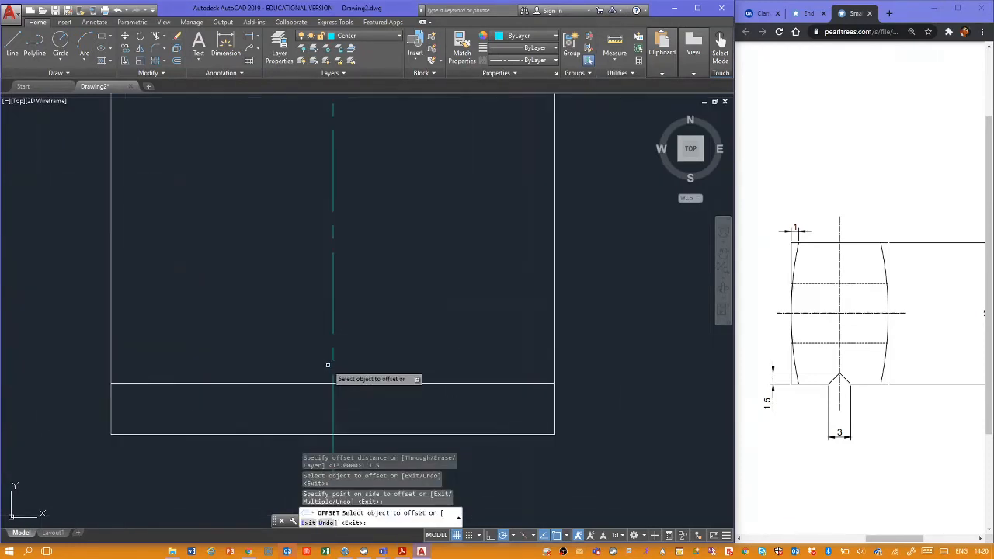
Step: Draw a vertical line on the Center layer downward from where the 1.5 offset line crosses the side view's centreline
{"action": "key", "text": "Escape"}
{"action": "key", "text": "Escape"}
{"action": "key", "text": "Escape"}
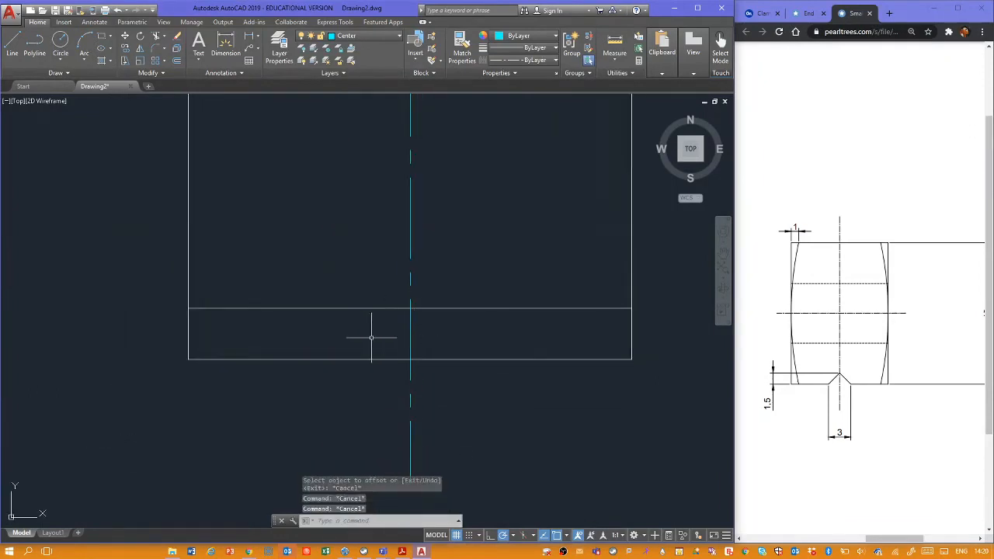
{"action": "type", "text": "l"}
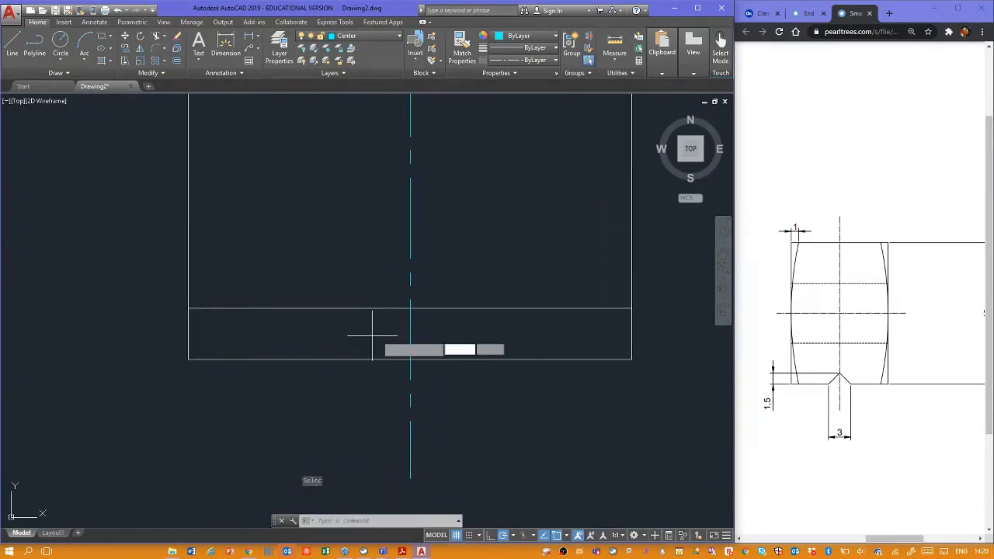
{"action": "key", "text": "Return"}
{"action": "left_click", "coordinate": [411, 308]}
{"action": "middle_click_drag", "start_coordinate": [411, 456], "coordinate": [412, 362]}
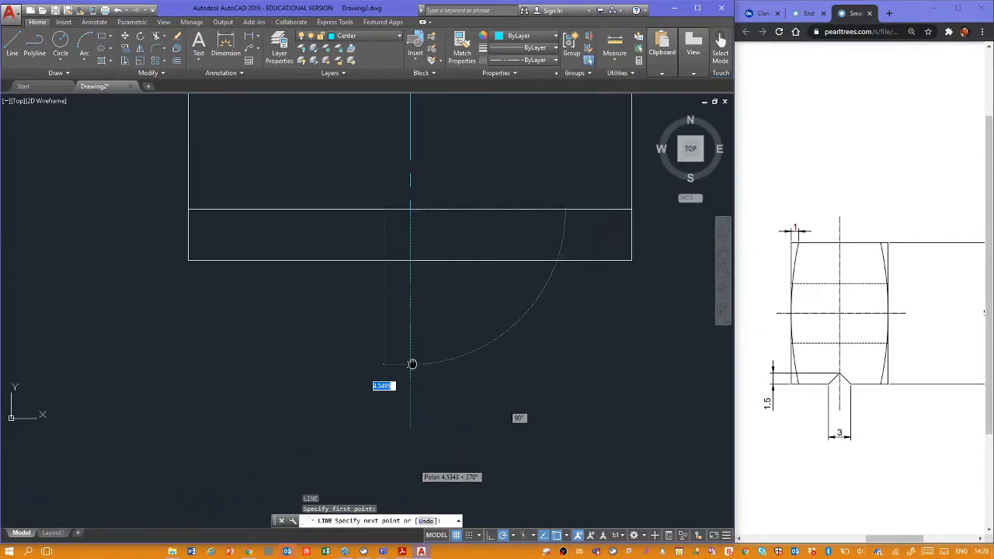
{"action": "left_click", "coordinate": [411, 426]}
{"action": "key", "text": "Escape"}
{"action": "key", "text": "Escape"}
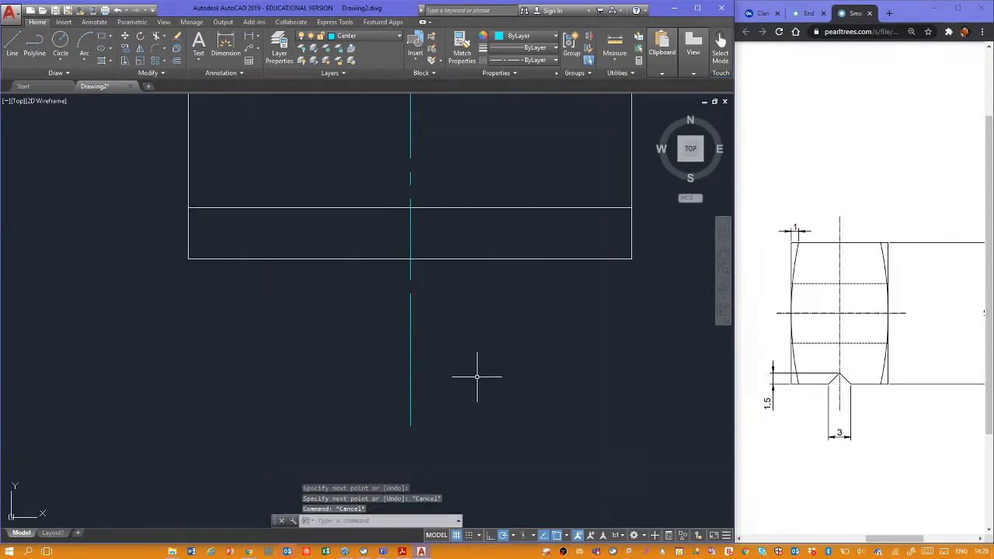
Step: Undo the vertical line, the bottom edge offset and the side view centreline, leaving only the plain rectangle
{"action": "key", "text": "ctrl+x"}
{"action": "key", "text": "ctrl+z"}
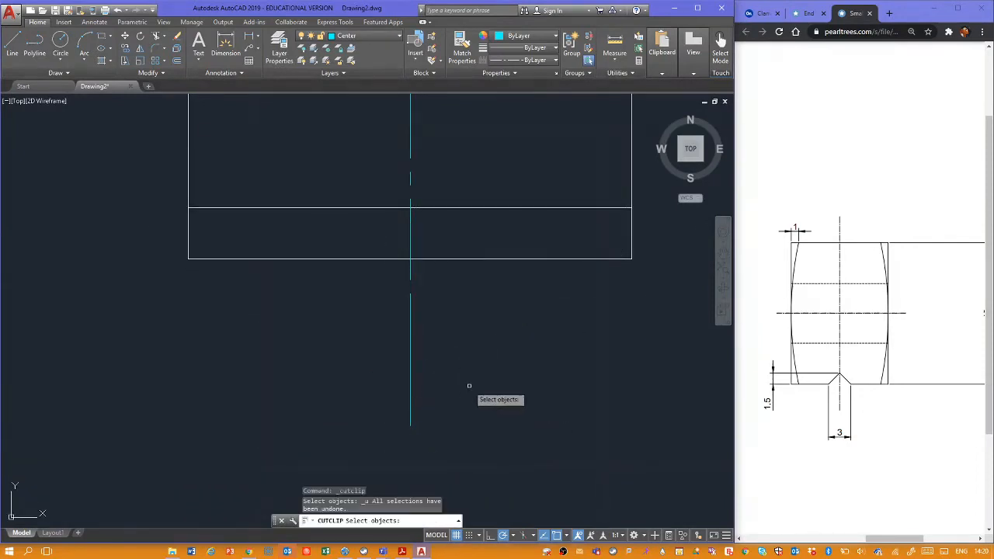
{"action": "key", "text": "Escape"}
{"action": "key", "text": "Escape"}
{"action": "key", "text": "Escape"}
{"action": "key", "text": "ctrl+z"}
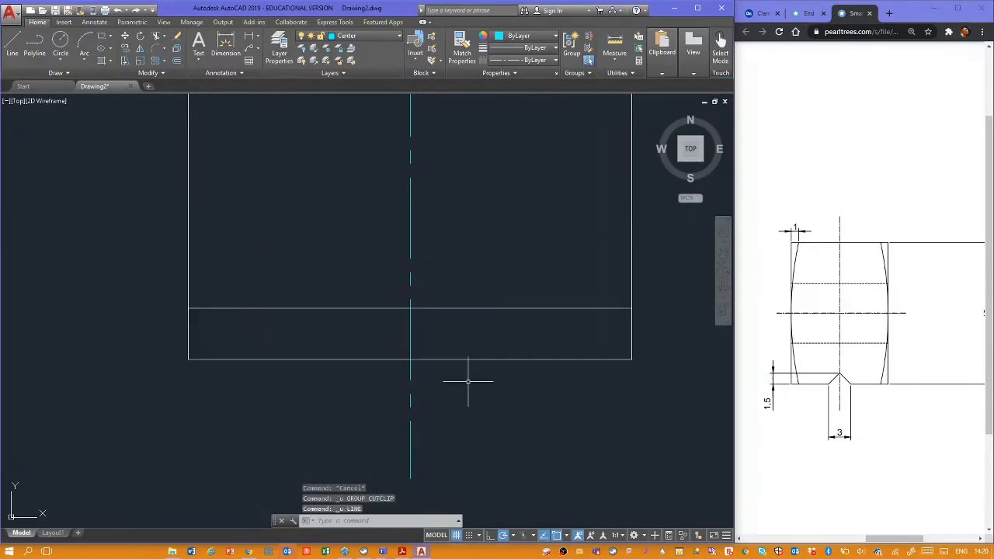
{"action": "key", "text": "ctrl+z"}
{"action": "scroll", "coordinate": [479, 302], "scroll_direction": "down", "scroll_amount": 2}
{"action": "key", "text": "ctrl+z"}
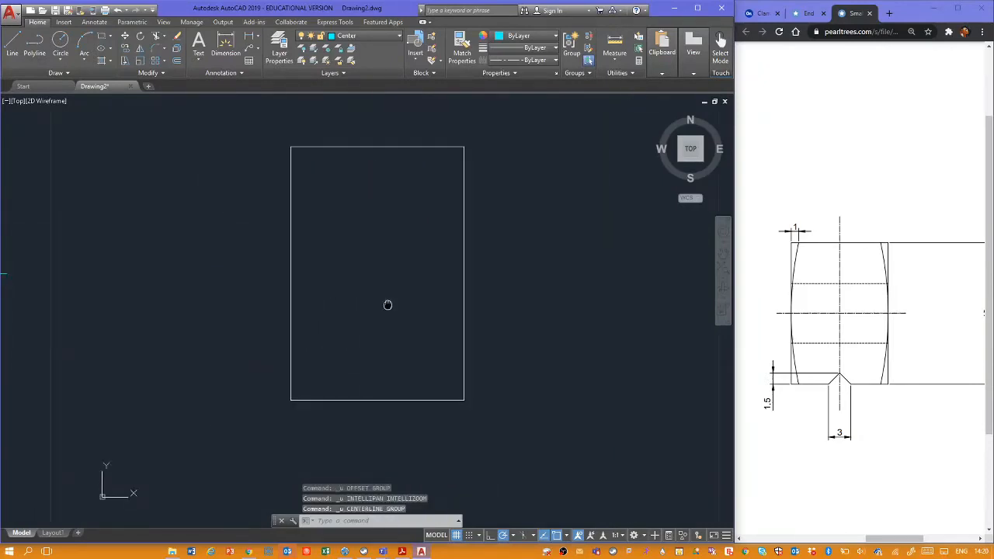
Step: Draw a line about 9.8 long from the midpoint of the side view rectangle's bottom edge up into the rectangle
{"action": "type", "text": "l"}
{"action": "key", "text": "Return"}
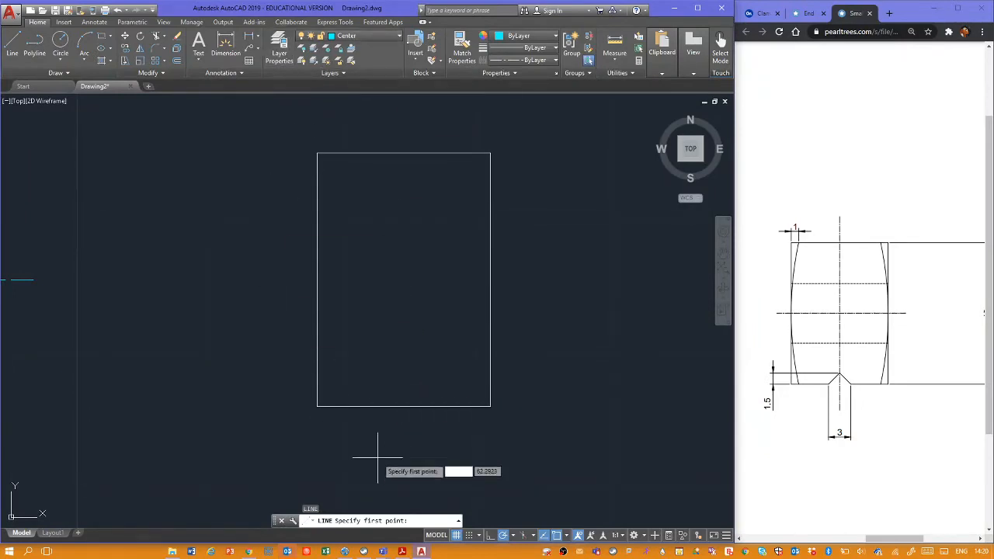
{"action": "right_click", "coordinate": [411, 320], "text": "shift"}
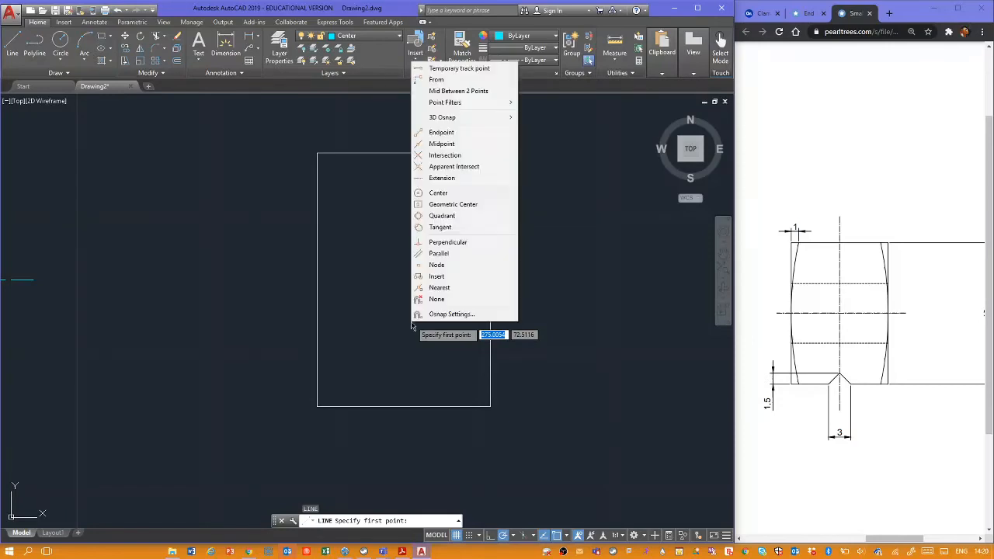
{"action": "left_click", "coordinate": [454, 144]}
{"action": "left_click", "coordinate": [405, 407]}
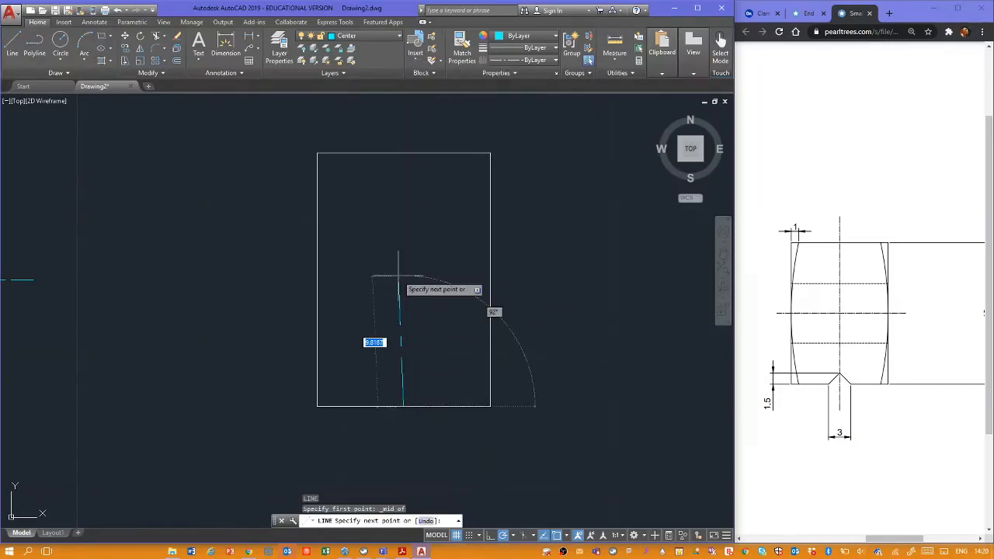
{"action": "left_click", "coordinate": [399, 276]}
{"action": "key", "text": "Escape"}
{"action": "key", "text": "Escape"}
Step: Erase the slightly slanted line inside the side view rectangle
{"action": "left_click", "coordinate": [378, 342]}
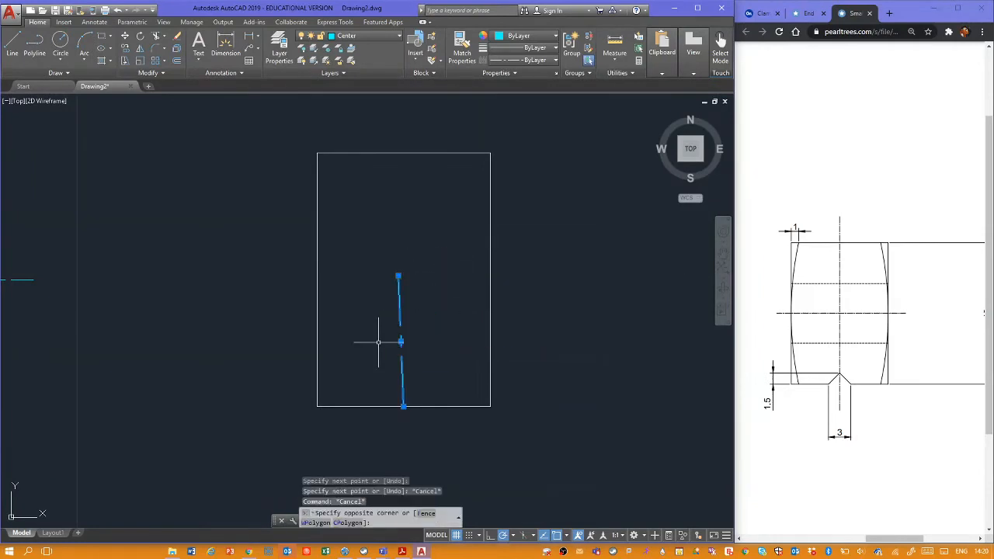
{"action": "left_click", "coordinate": [380, 340]}
{"action": "key", "text": "Delete"}
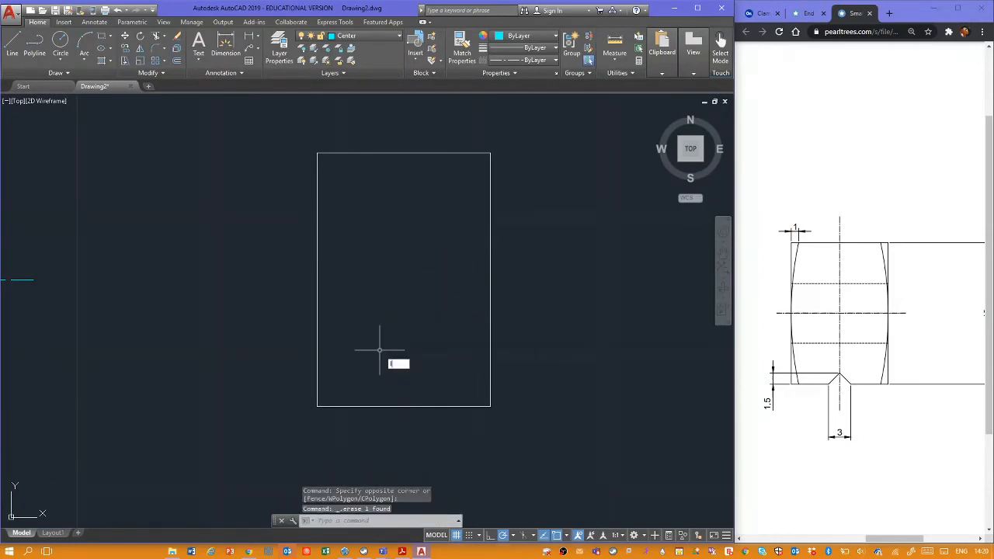
Step: On layer 0, draw a vertical line from the midpoint of the side view rectangle's bottom edge to partway up the rectangle
{"action": "type", "text": "l"}
{"action": "key", "text": "Return"}
{"action": "left_click", "coordinate": [364, 36]}
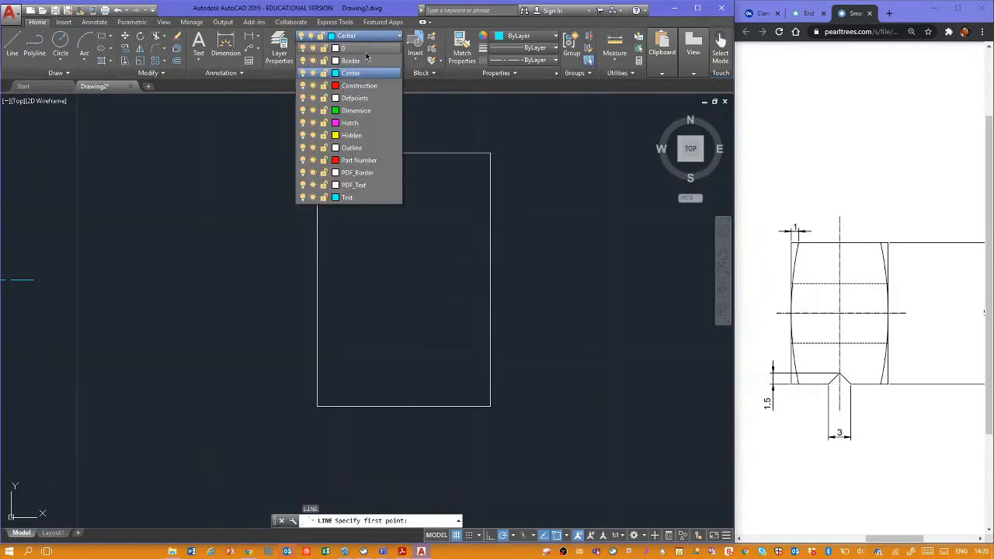
{"action": "left_click", "coordinate": [349, 48]}
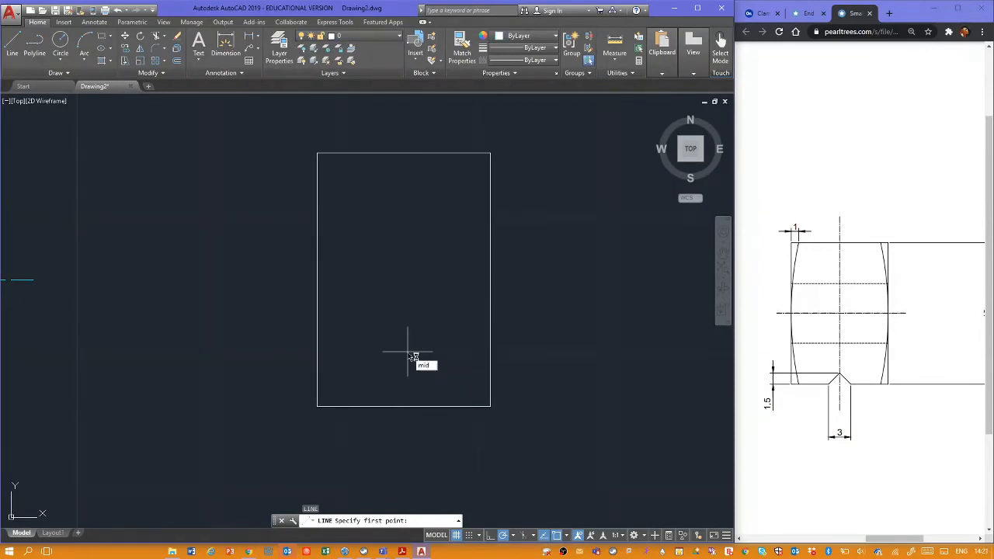
{"action": "key", "text": "Return"}
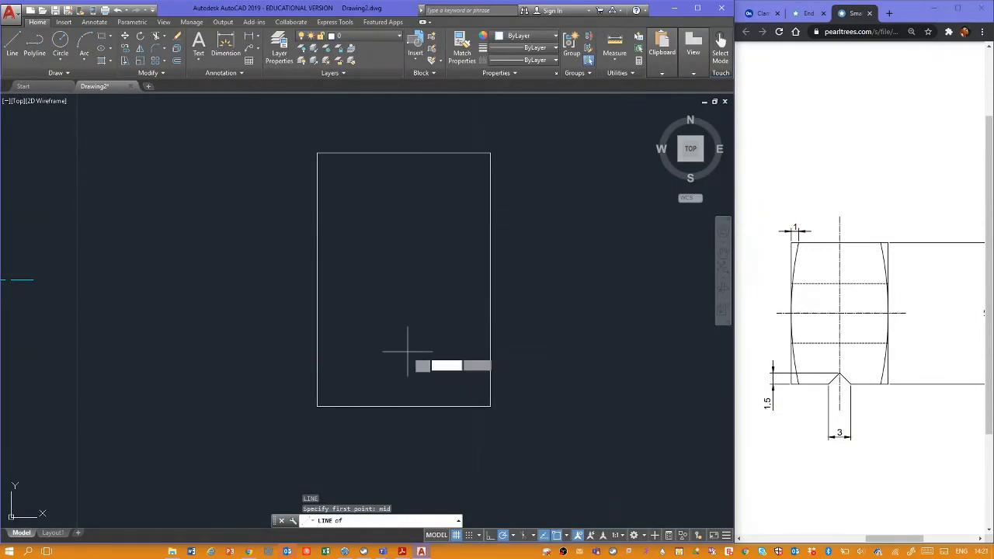
{"action": "left_click", "coordinate": [404, 405]}
{"action": "left_click", "coordinate": [403, 295]}
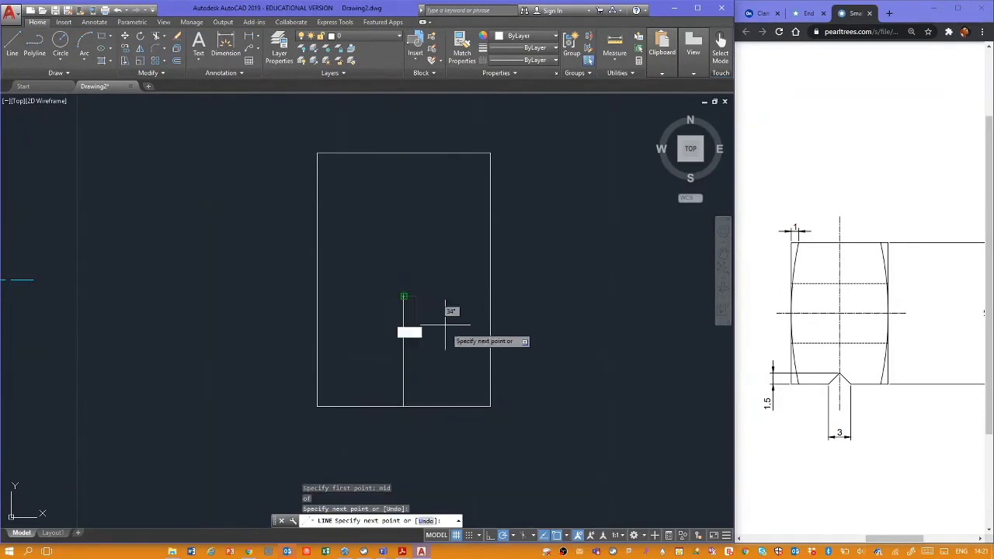
{"action": "key", "text": "Escape"}
{"action": "key", "text": "Escape"}
{"action": "key", "text": "Escape"}
{"action": "key", "text": "Escape"}
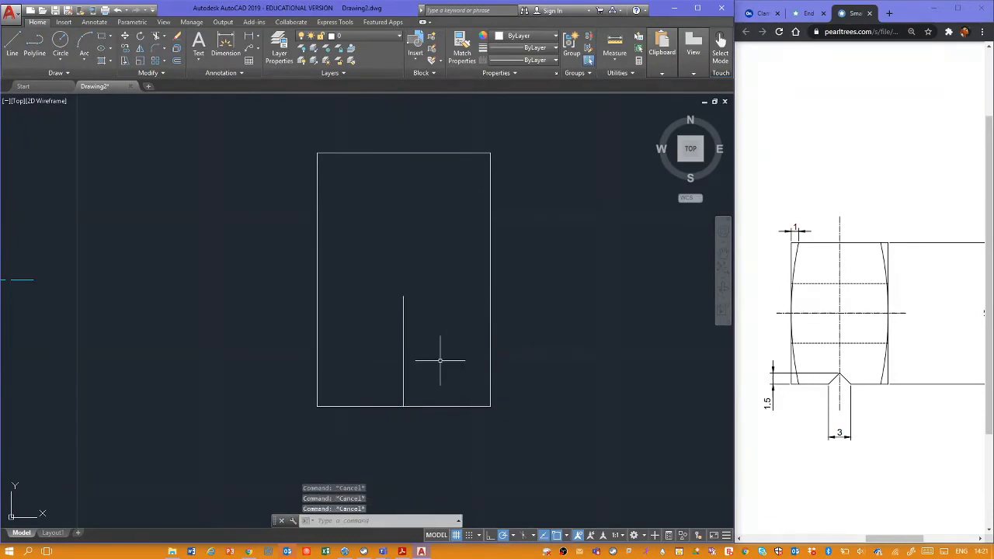
Step: Offset the side view rectangle's bottom edge 1.5 upward to set the notch depth
{"action": "left_click", "coordinate": [178, 61]}
{"action": "type", "text": "1."}
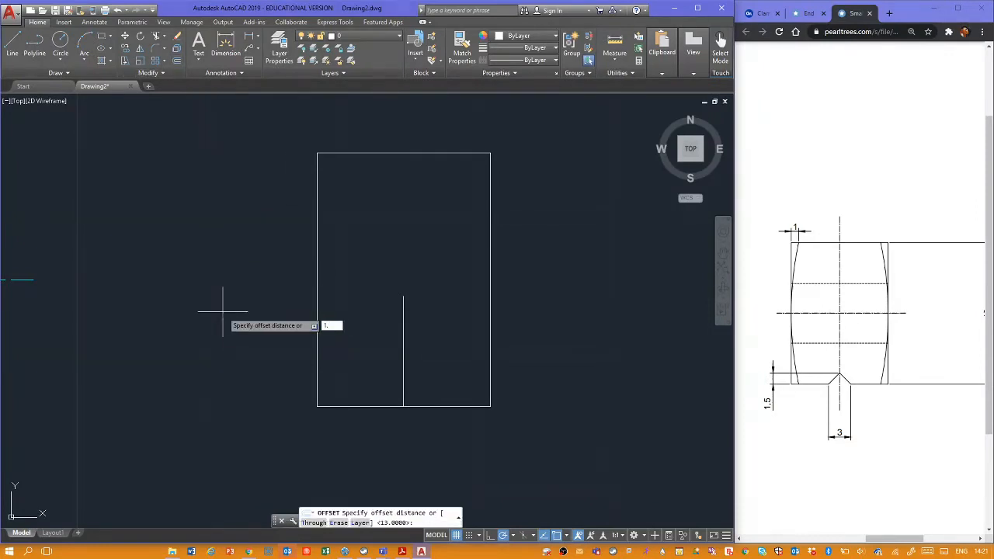
{"action": "type", "text": "5"}
{"action": "key", "text": "Return"}
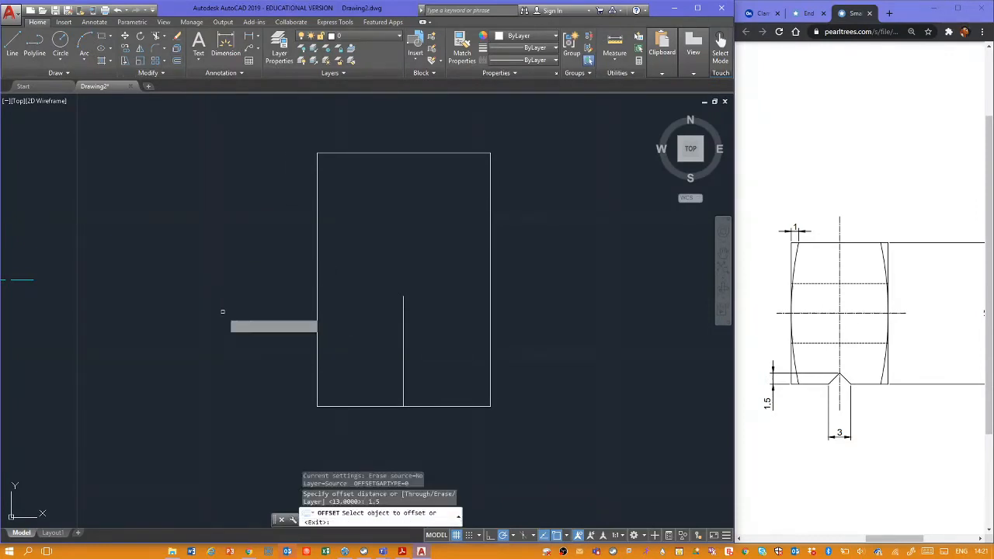
{"action": "left_click", "coordinate": [334, 405]}
{"action": "left_click", "coordinate": [359, 397]}
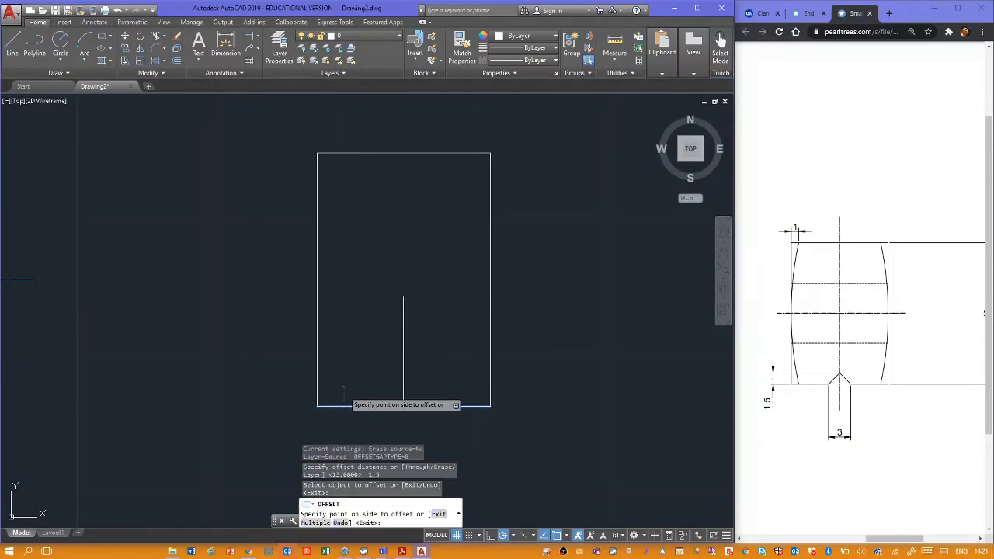
Step: Offset the vertical midline 1.5 to each side to mark the 3-wide notch
{"action": "left_click", "coordinate": [403, 393]}
{"action": "left_click", "coordinate": [396, 397]}
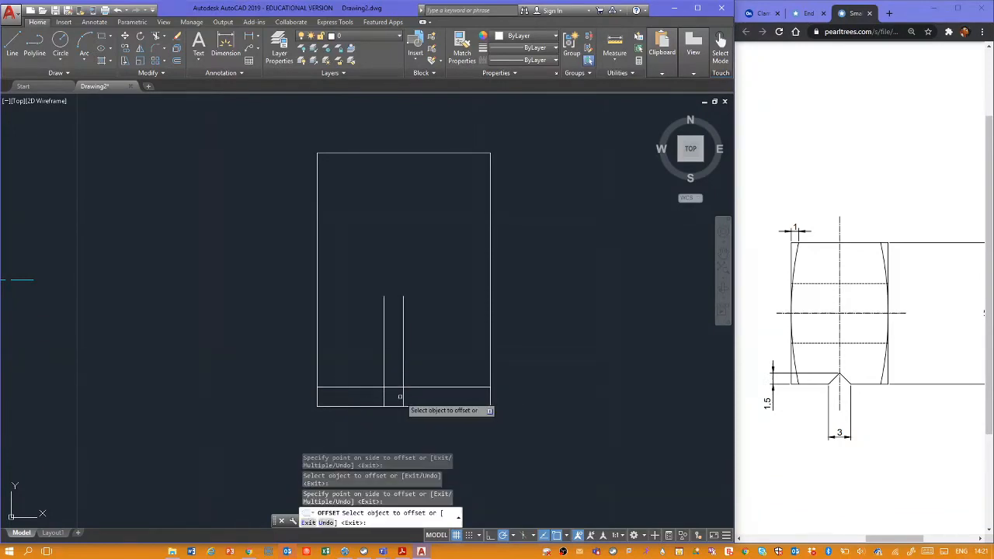
{"action": "left_click", "coordinate": [404, 397]}
{"action": "left_click", "coordinate": [412, 396]}
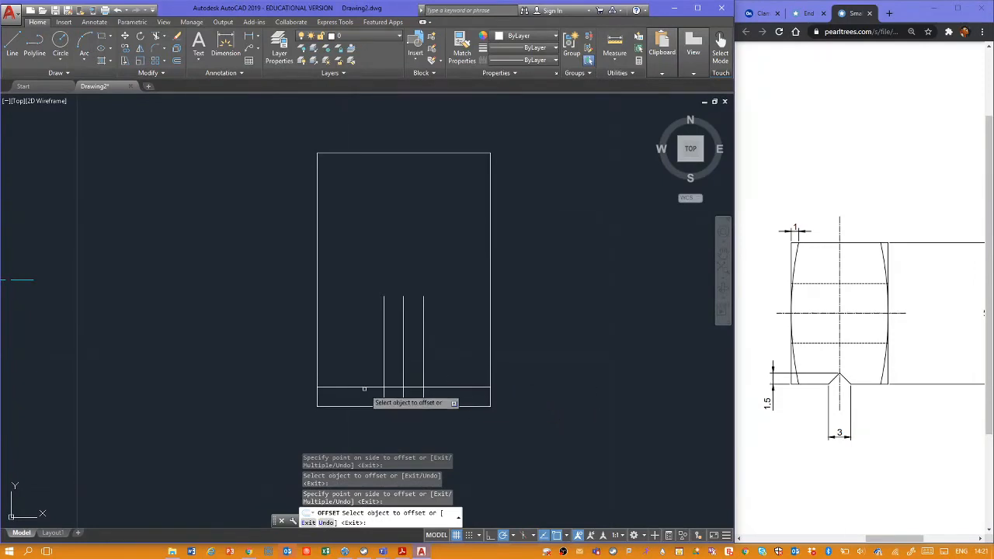
{"action": "scroll", "coordinate": [365, 392], "scroll_direction": "up", "scroll_amount": 3}
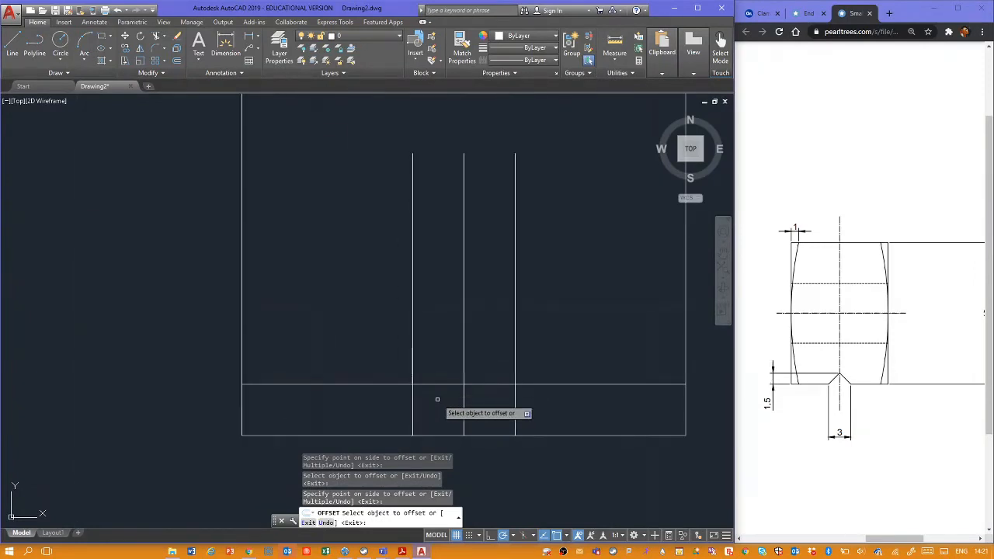
{"action": "key", "text": "Escape"}
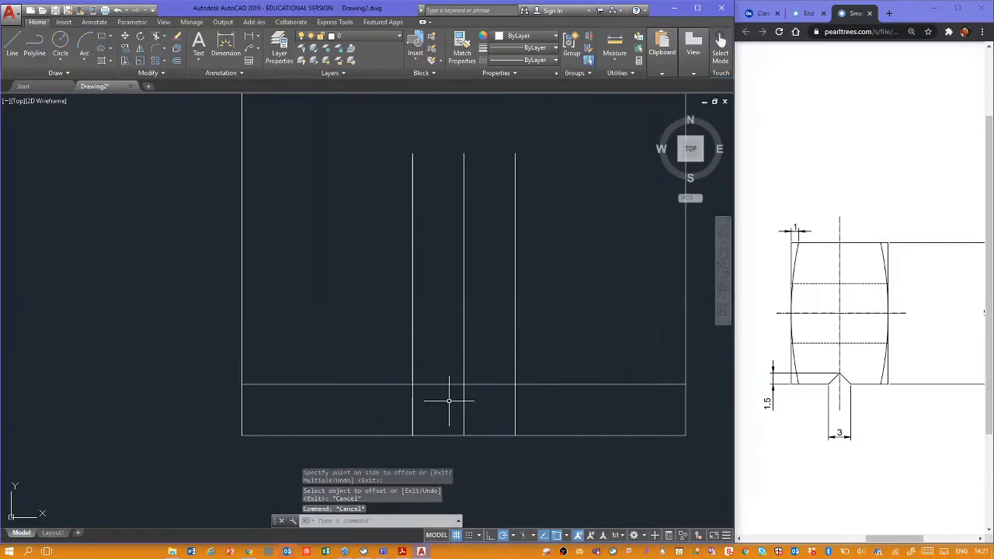
Step: Draw the V-notch lines from the left offset line's foot to the midline apex and down to the right offset line's foot
{"action": "type", "text": "l"}
{"action": "key", "text": "Return"}
{"action": "left_click", "coordinate": [413, 433]}
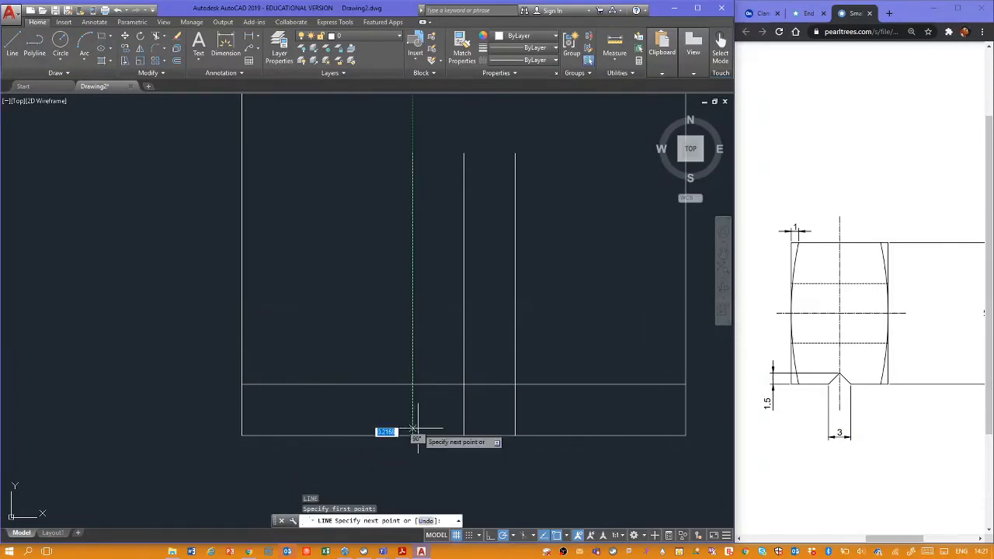
{"action": "left_click", "coordinate": [464, 385]}
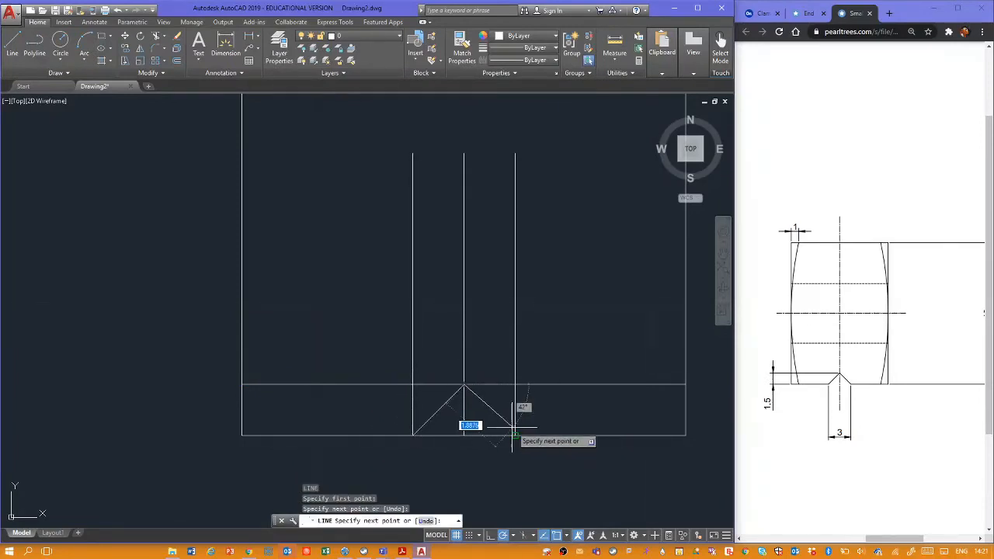
{"action": "left_click", "coordinate": [515, 434]}
{"action": "key", "text": "Escape"}
{"action": "key", "text": "Escape"}
{"action": "key", "text": "Escape"}
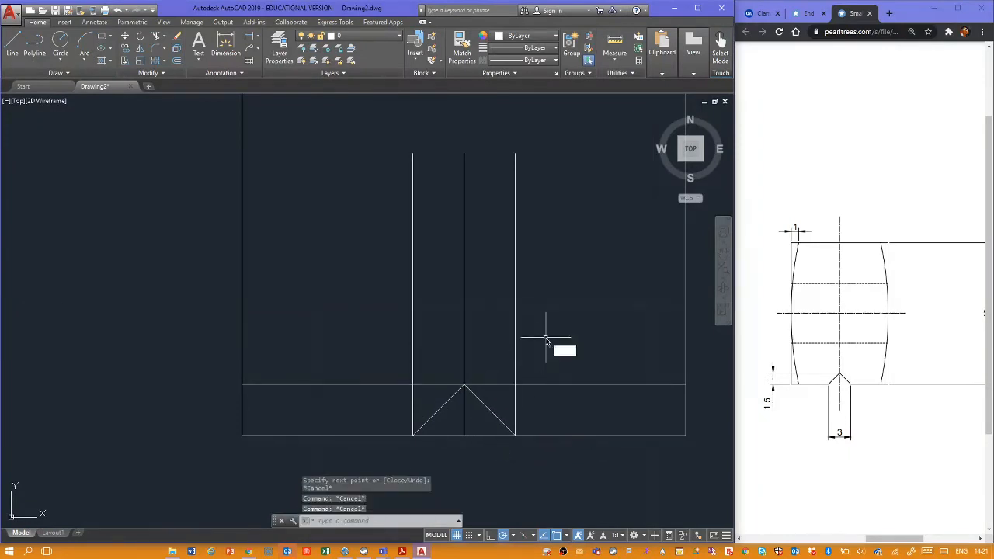
Step: Trim away the part of the bottom edge between the two feet of the V-notch
{"action": "type", "text": "tr"}
{"action": "key", "text": "Return"}
{"action": "left_click", "coordinate": [554, 345]}
{"action": "left_click", "coordinate": [381, 438]}
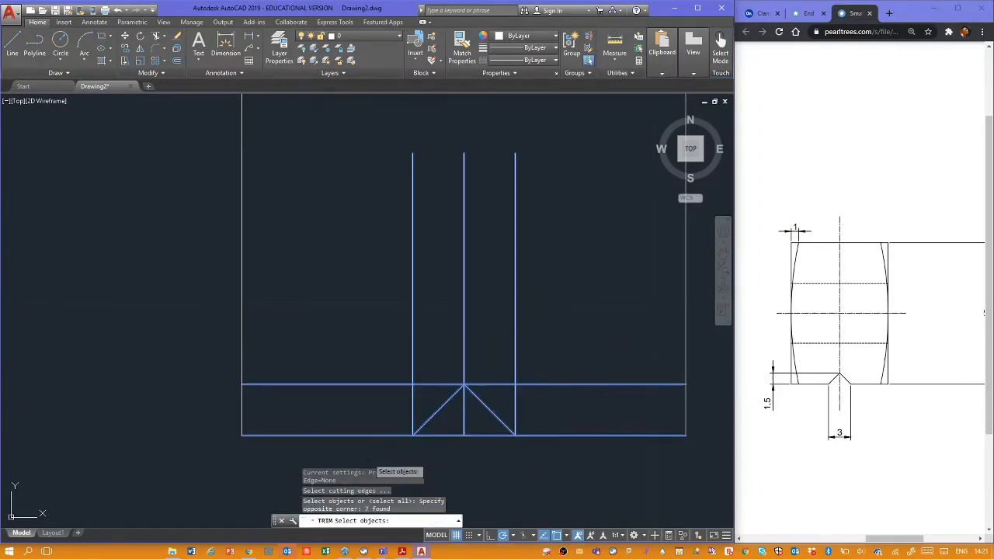
{"action": "key", "text": "Return"}
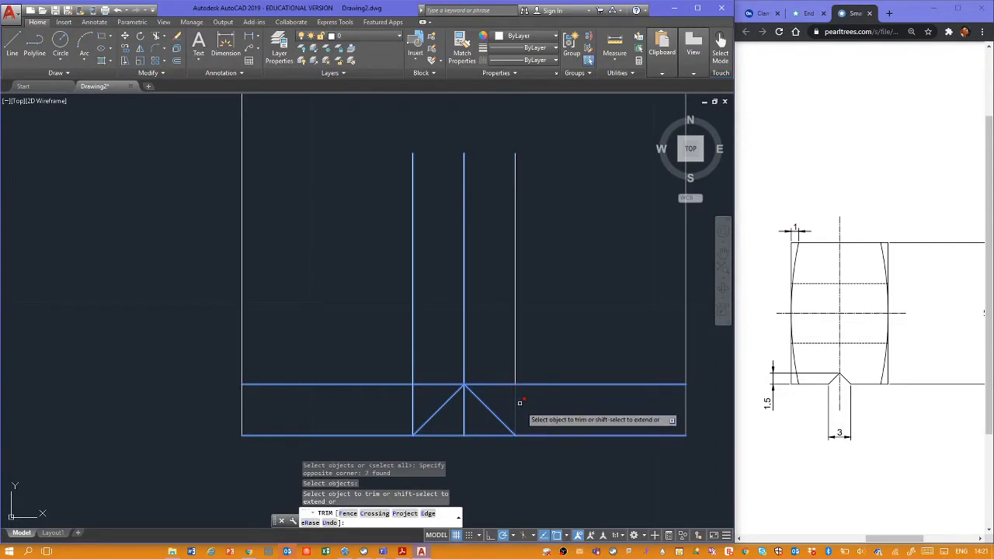
{"action": "left_click", "coordinate": [492, 433]}
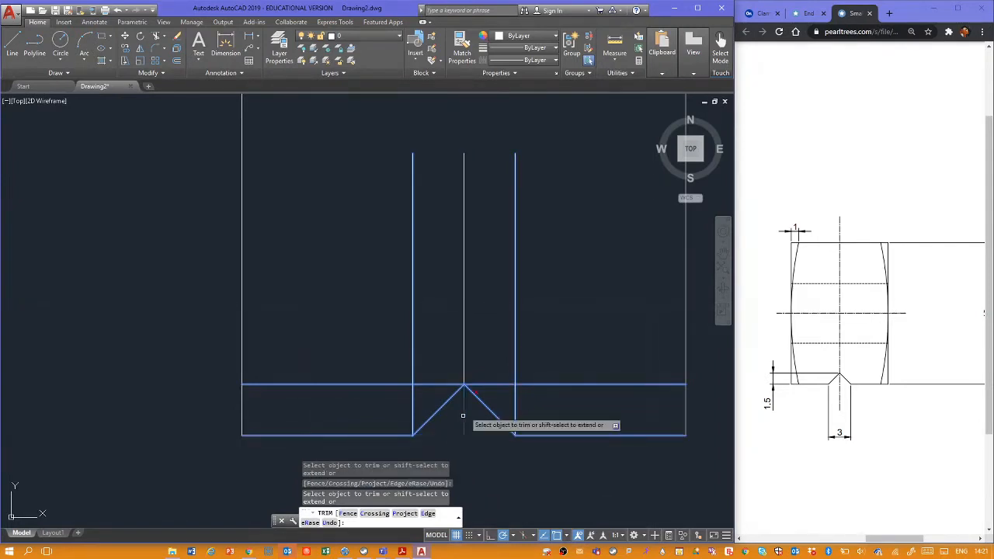
{"action": "key", "text": "Return"}
{"action": "key", "text": "Escape"}
{"action": "key", "text": "Escape"}
{"action": "key", "text": "Escape"}
Step: Erase the three vertical construction lines and the horizontal 1.5 offset line around the V-notch
{"action": "type", "text": "e"}
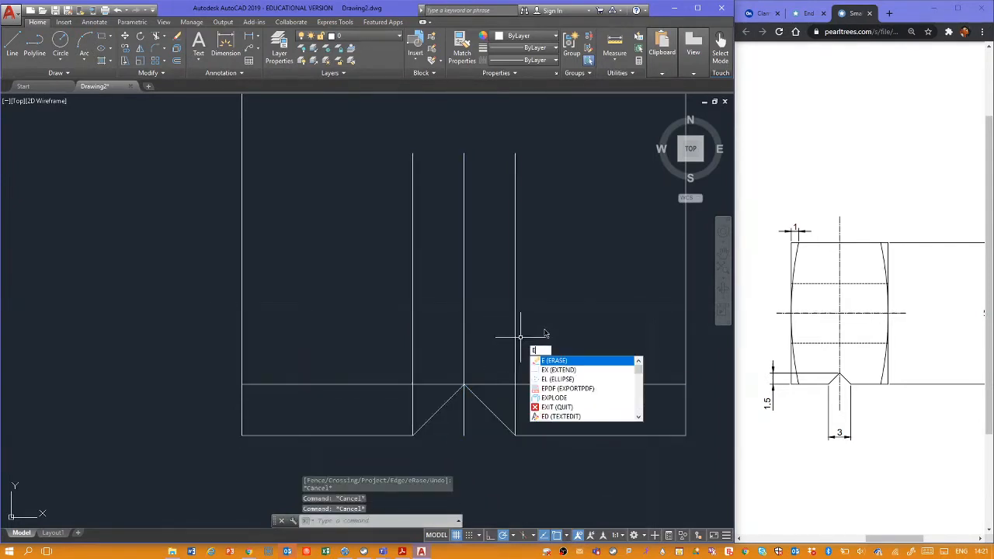
{"action": "key", "text": "Return"}
{"action": "left_click", "coordinate": [558, 334]}
{"action": "left_click", "coordinate": [381, 364]}
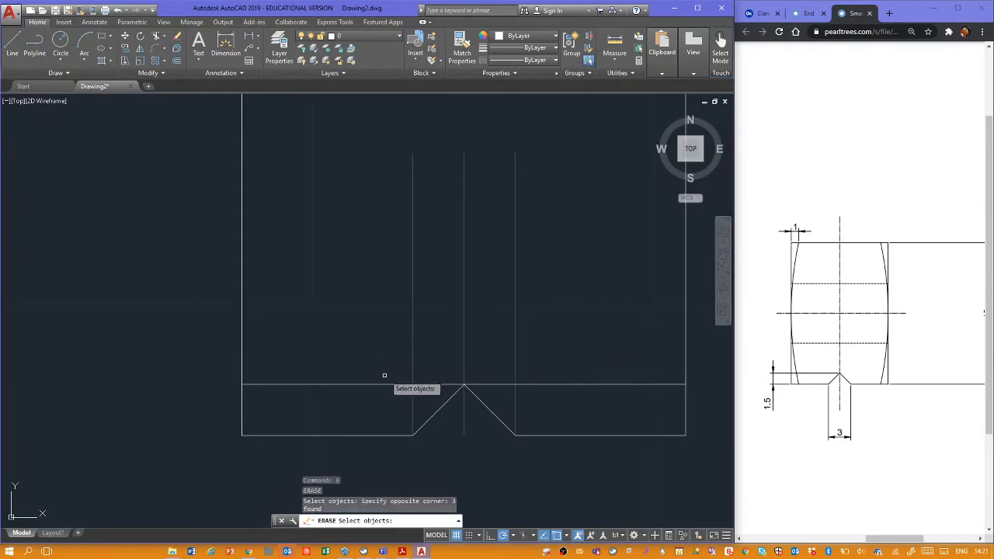
{"action": "left_click", "coordinate": [382, 383]}
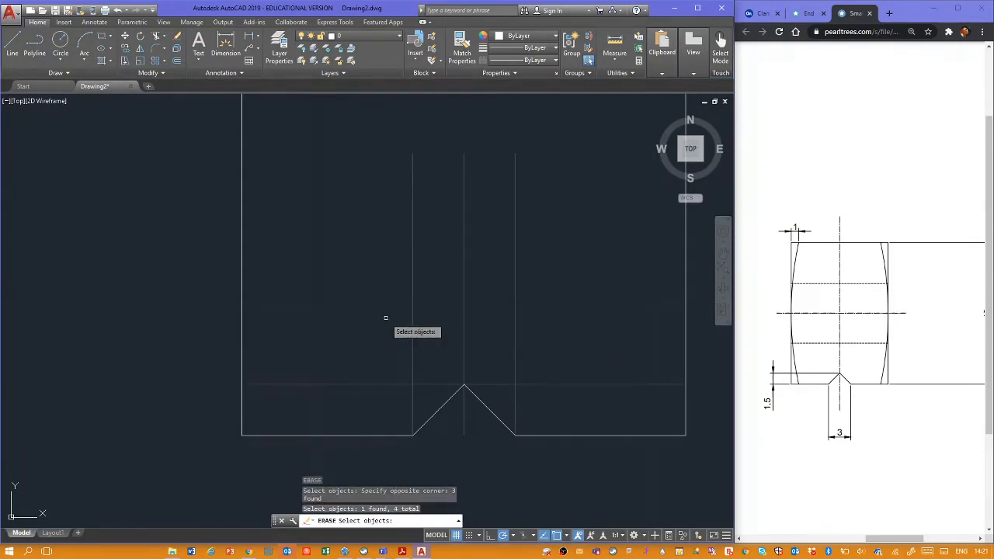
{"action": "key", "text": "Return"}
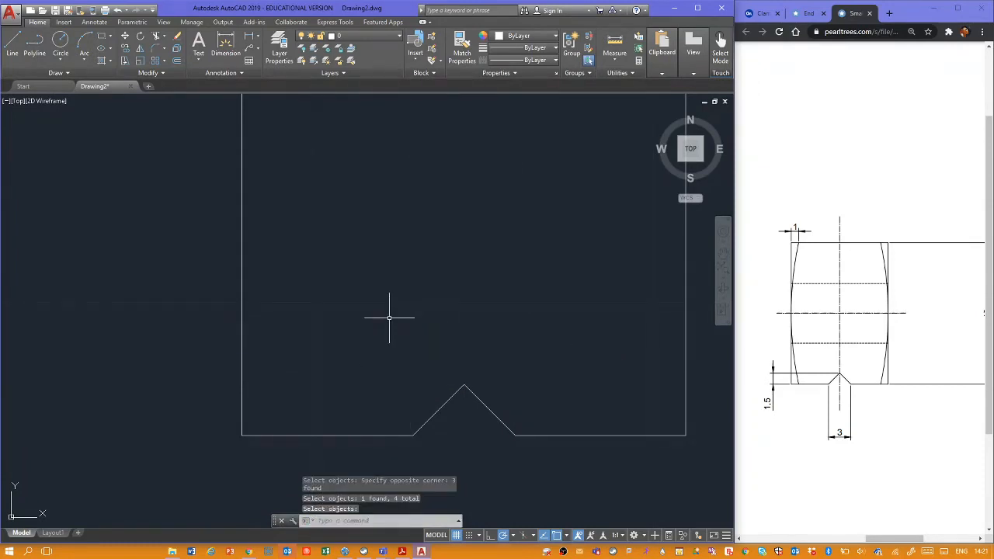
{"action": "scroll", "coordinate": [530, 303], "scroll_direction": "down", "scroll_amount": 2}
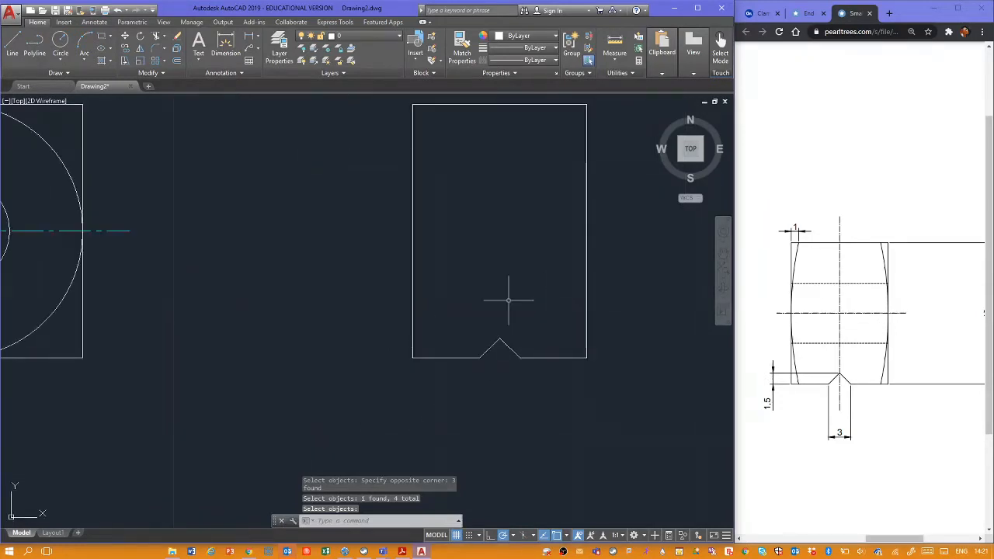
{"action": "middle_click_drag", "start_coordinate": [508, 278], "coordinate": [485, 355]}
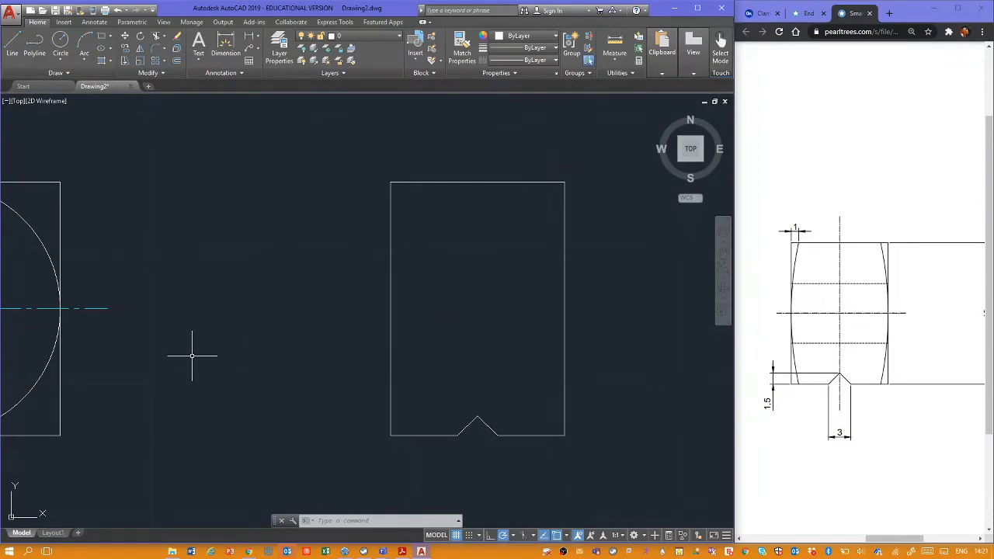
{"action": "middle_click_drag", "start_coordinate": [192, 355], "coordinate": [280, 333]}
{"action": "scroll", "coordinate": [300, 316], "scroll_direction": "down", "scroll_amount": 2}
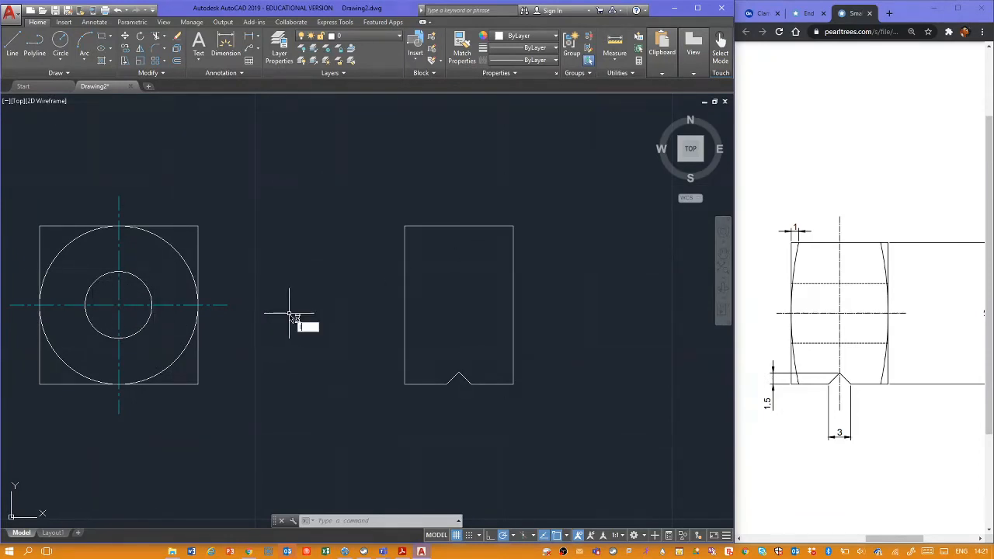
{"action": "type", "text": "l"}
{"action": "key", "text": "Escape"}
{"action": "key", "text": "Escape"}
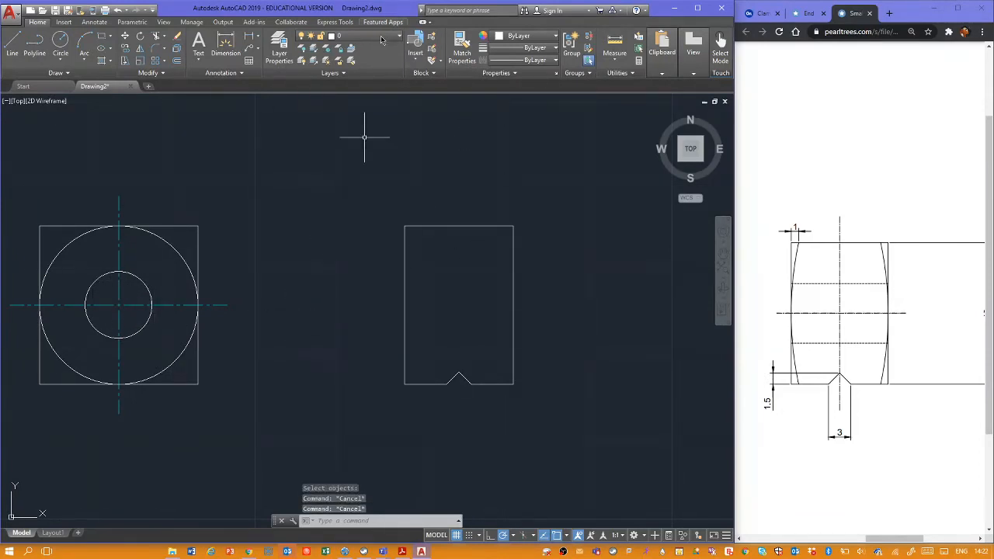
Step: Make Hidden the current layer and draw a horizontal line from the inner circle's top quadrant across and past the side view
{"action": "left_click", "coordinate": [380, 37]}
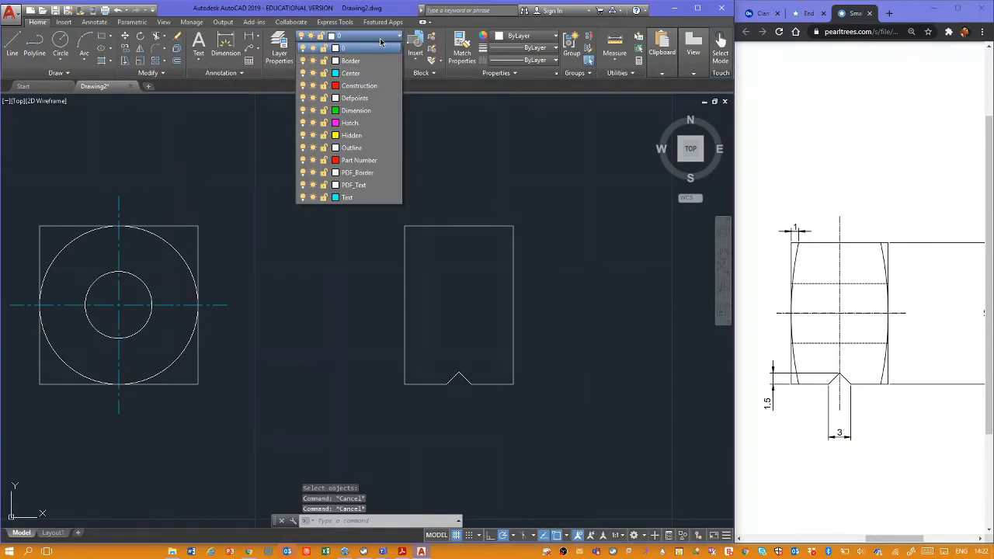
{"action": "left_click", "coordinate": [363, 137]}
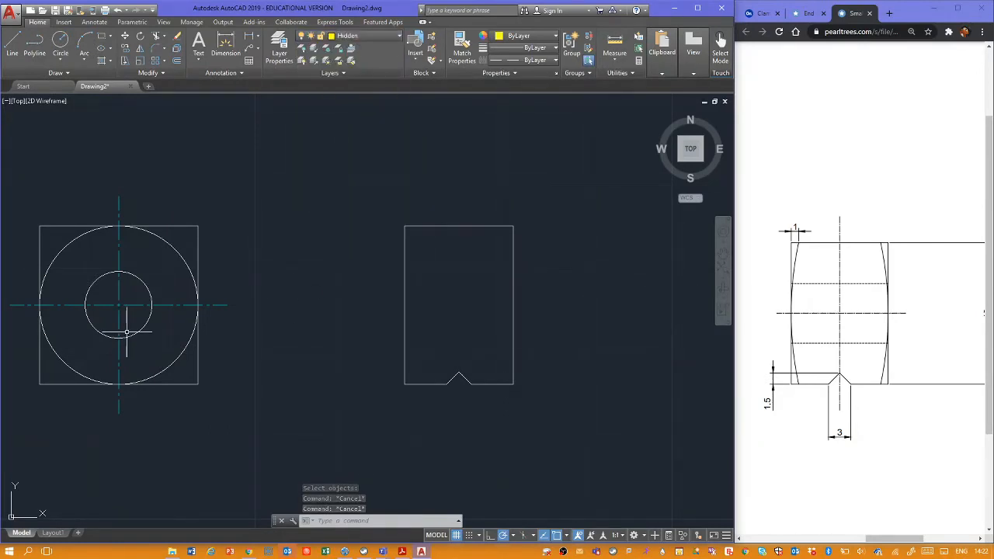
{"action": "type", "text": "l"}
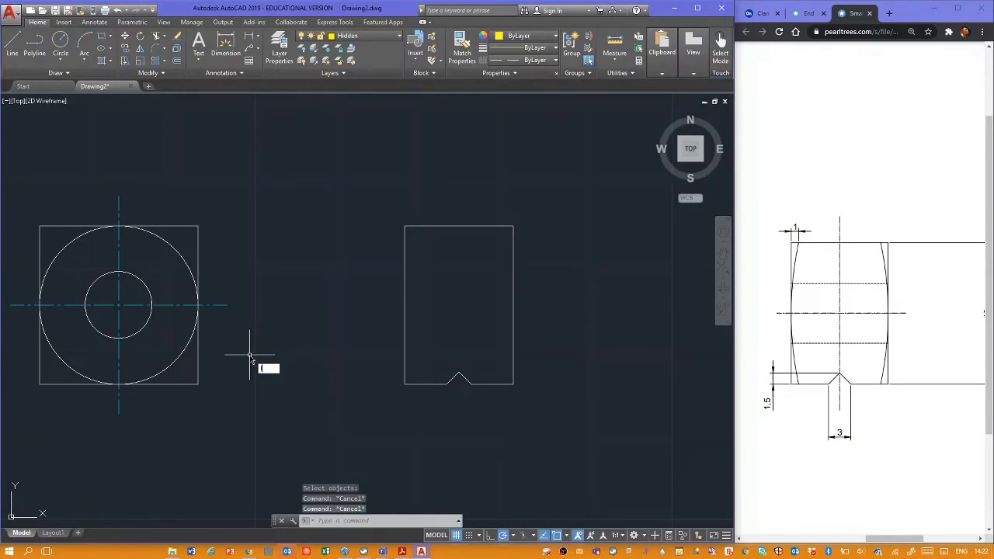
{"action": "key", "text": "Return"}
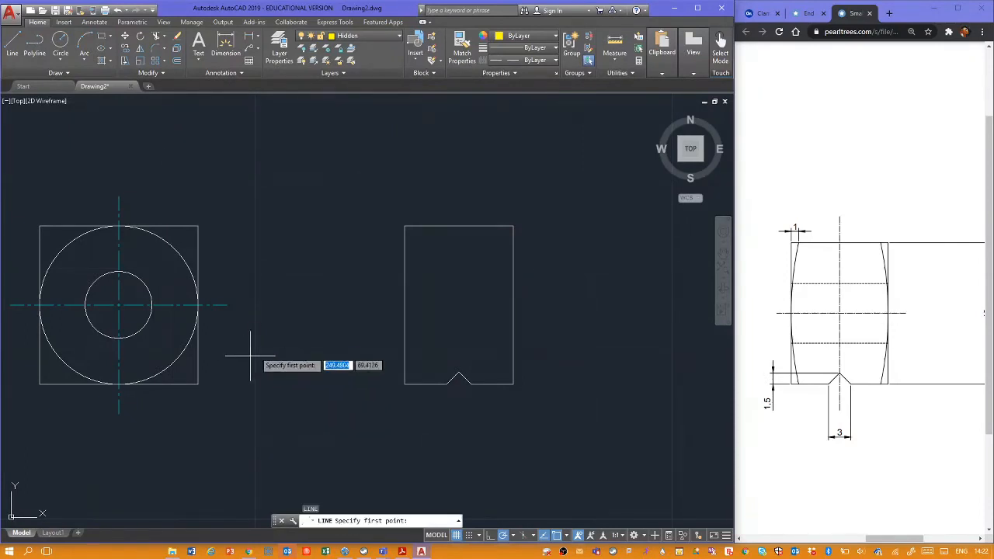
{"action": "right_click", "coordinate": [261, 349], "text": "shift"}
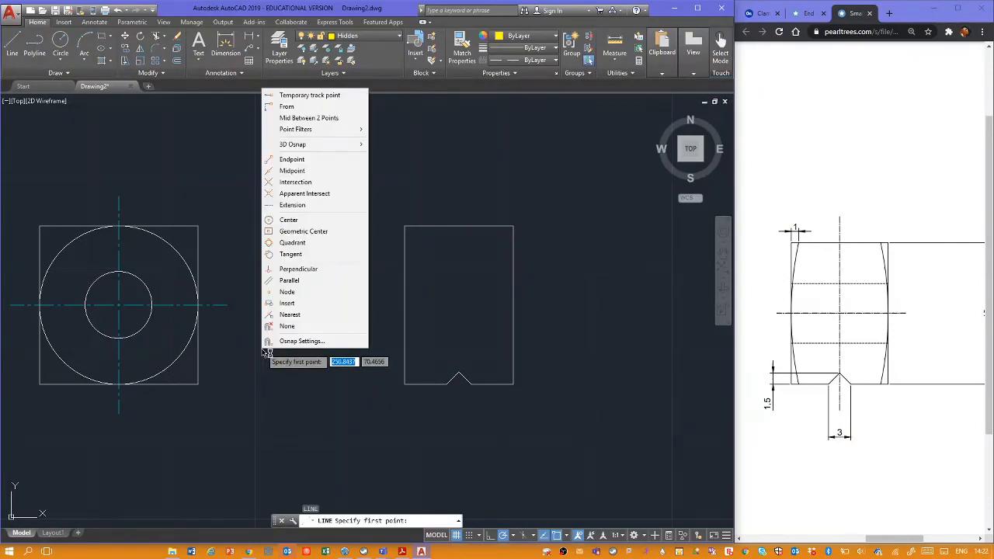
{"action": "left_click", "coordinate": [292, 243]}
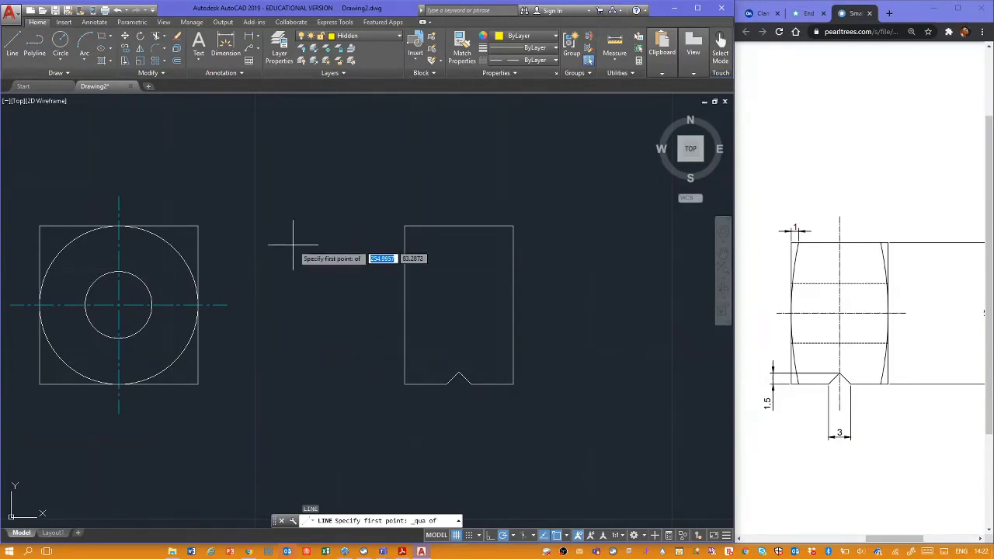
{"action": "left_click", "coordinate": [118, 273]}
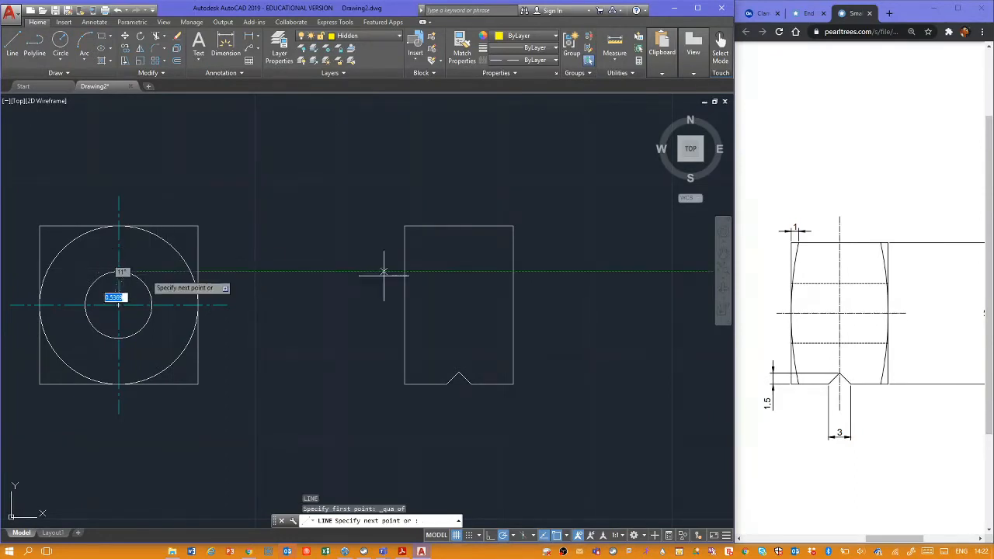
{"action": "left_click", "coordinate": [524, 272]}
{"action": "key", "text": "Escape"}
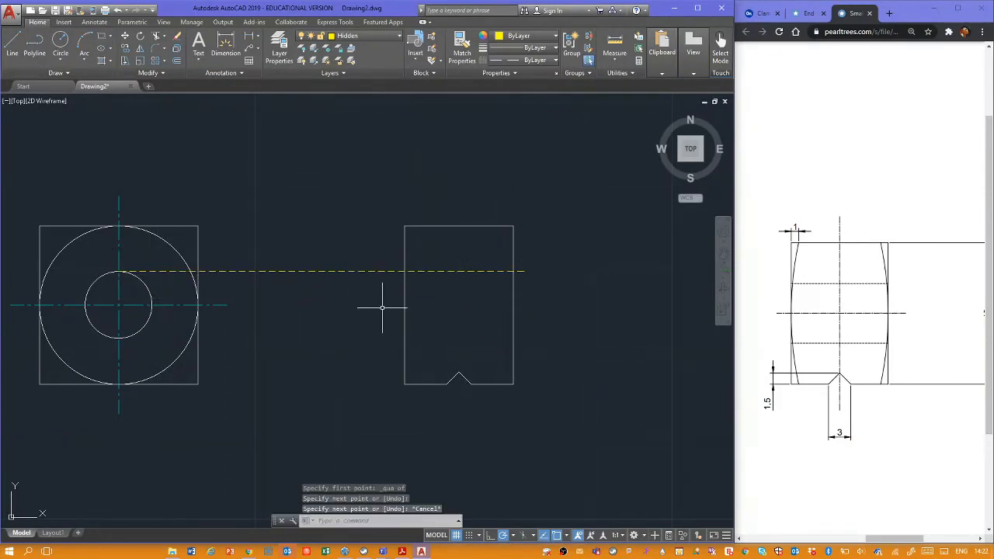
Step: Draw a second horizontal hidden line from the inner circle's bottom quadrant across and past the side view
{"action": "key", "text": "Return"}
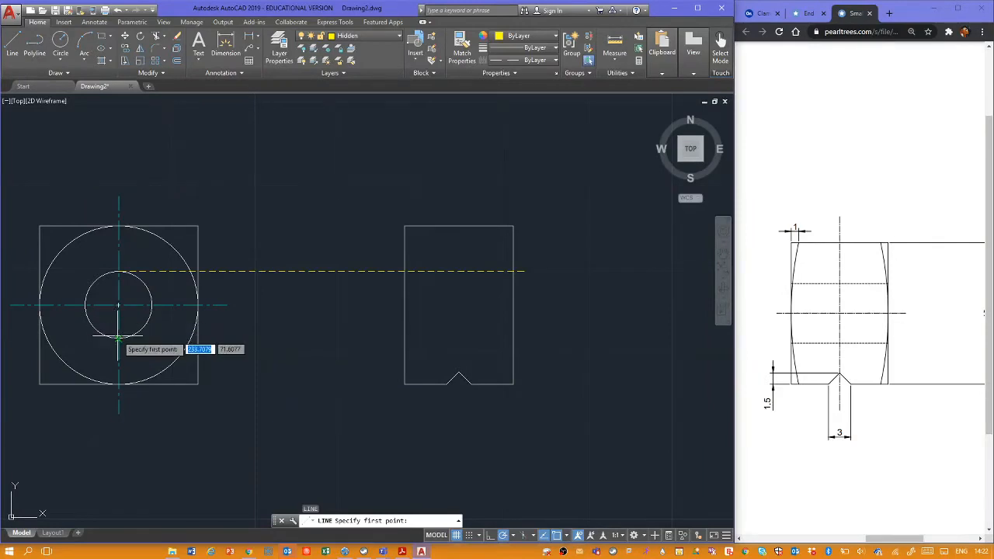
{"action": "left_click", "coordinate": [119, 338]}
{"action": "left_click", "coordinate": [548, 337]}
{"action": "key", "text": "Escape"}
{"action": "key", "text": "Escape"}
{"action": "key", "text": "Escape"}
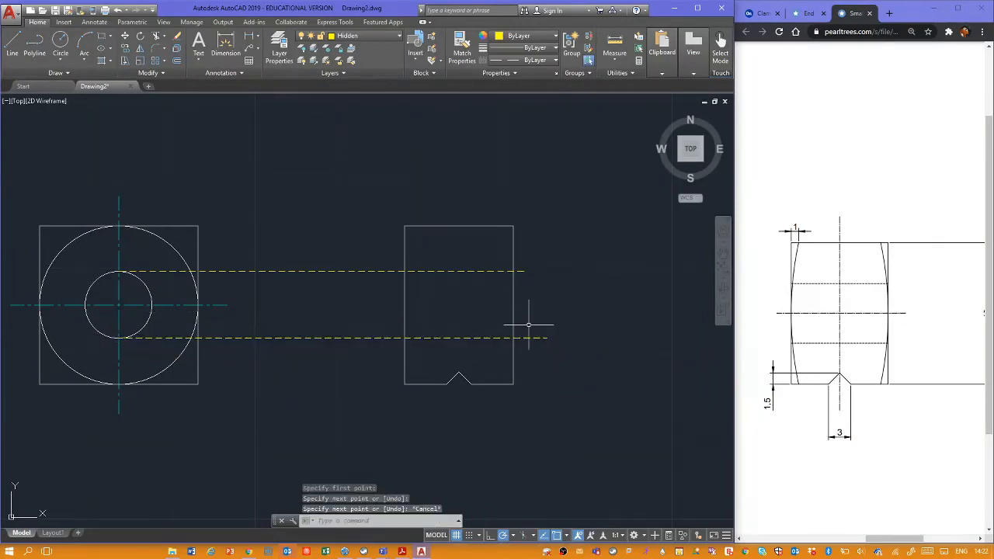
Step: Trim both hidden lines to the side view's vertical edges, removing the parts outside the outline on either side
{"action": "key", "text": "Return"}
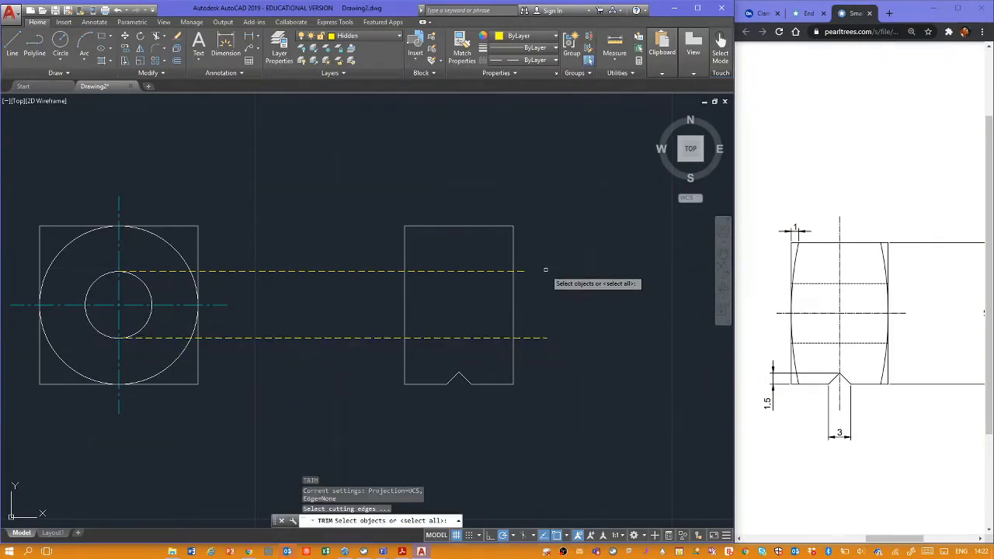
{"action": "left_click", "coordinate": [548, 262]}
{"action": "left_click", "coordinate": [355, 366]}
{"action": "key", "text": "Return"}
{"action": "left_click", "coordinate": [360, 231]}
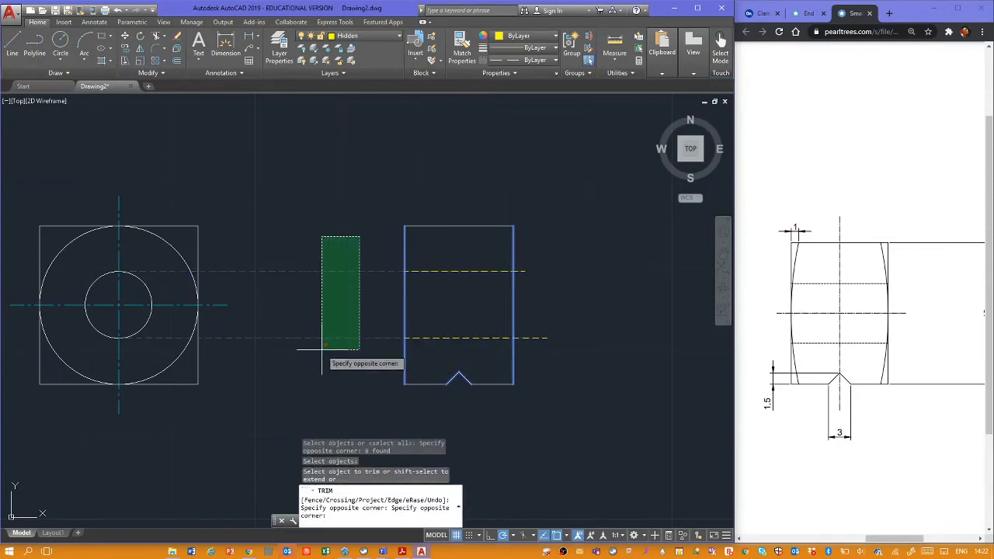
{"action": "left_click", "coordinate": [322, 355]}
{"action": "left_click", "coordinate": [571, 261]}
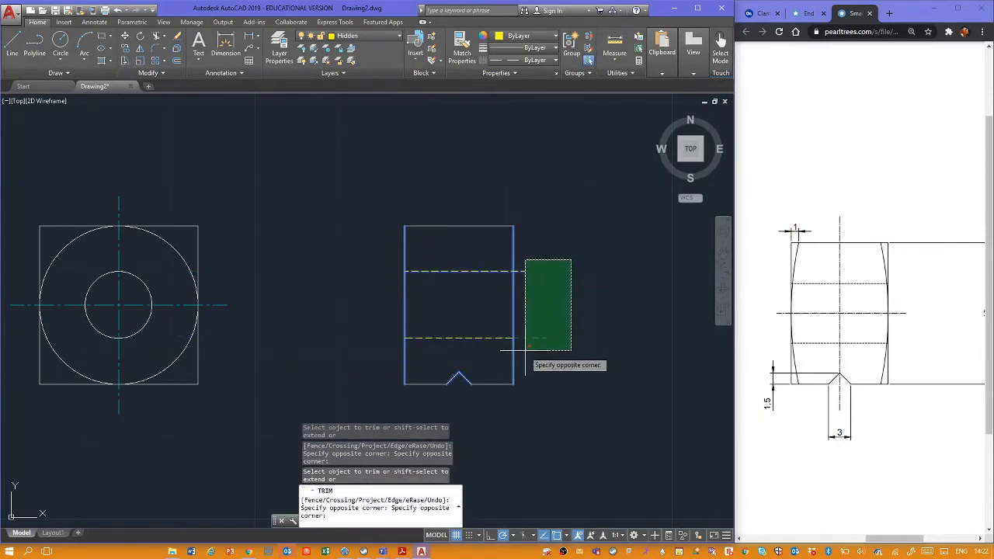
{"action": "left_click", "coordinate": [536, 349]}
{"action": "key", "text": "Escape"}
{"action": "key", "text": "Escape"}
{"action": "key", "text": "Escape"}
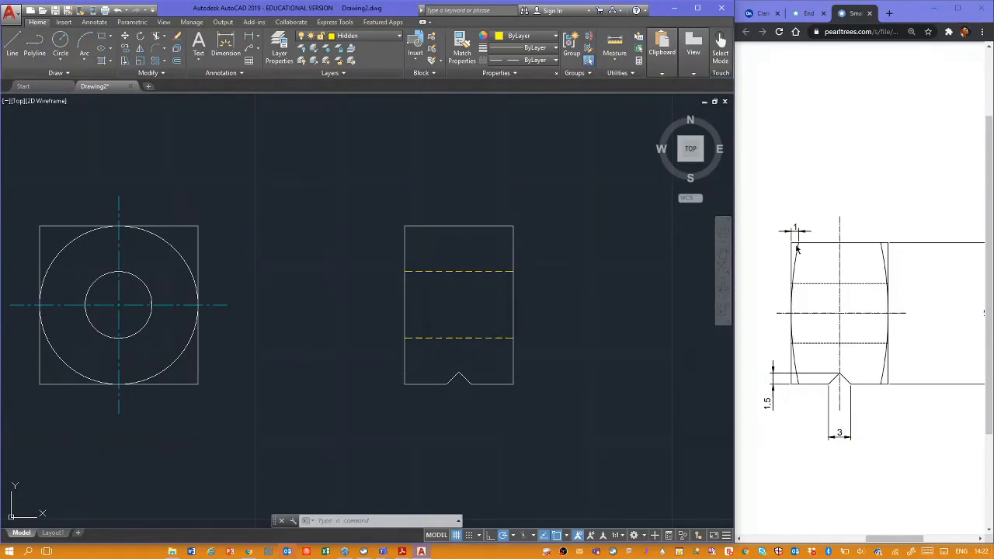
{"action": "key", "text": "Escape"}
{"action": "key", "text": "Escape"}
{"action": "key", "text": "Escape"}
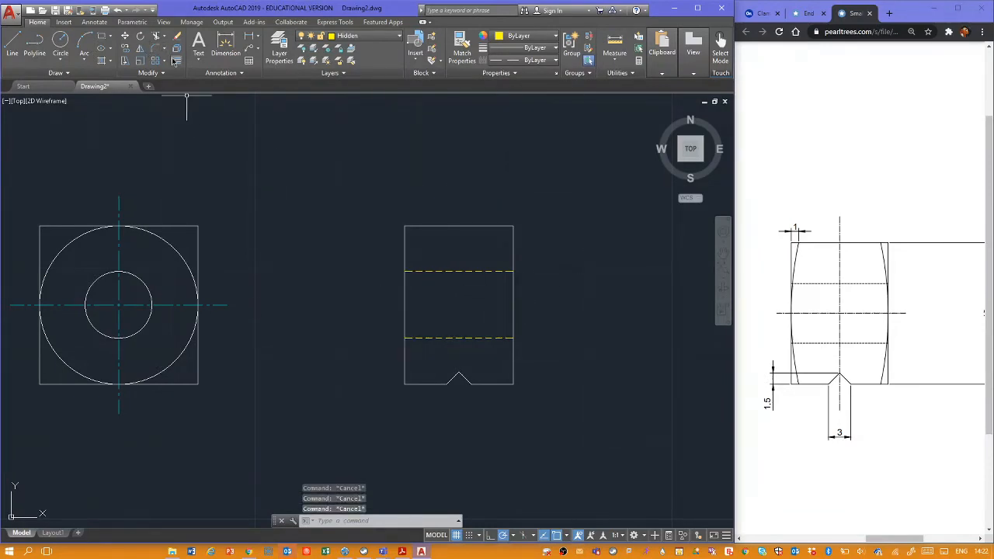
Step: Offset the side view's left edge 1 inward
{"action": "left_click", "coordinate": [177, 62]}
{"action": "type", "text": "1"}
{"action": "key", "text": "Return"}
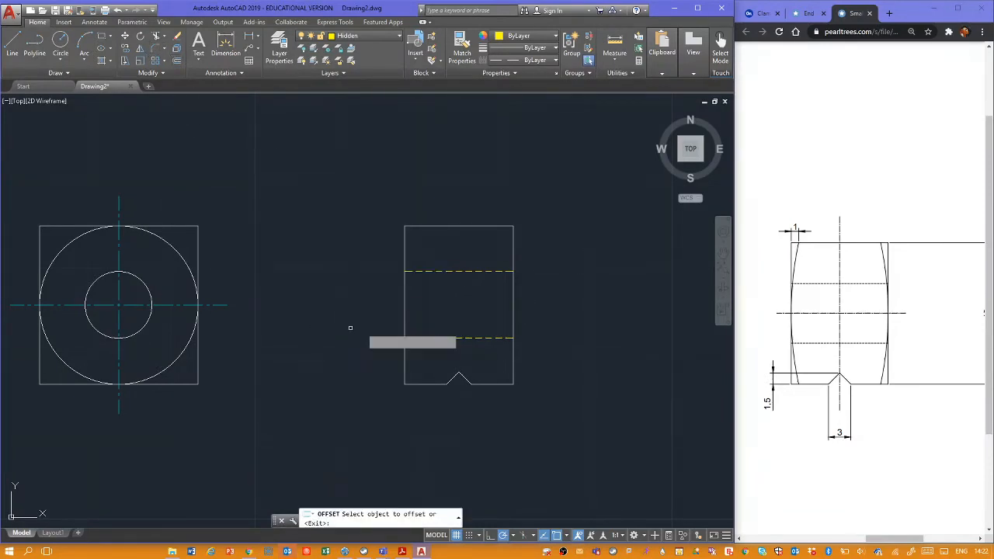
{"action": "left_click", "coordinate": [404, 309]}
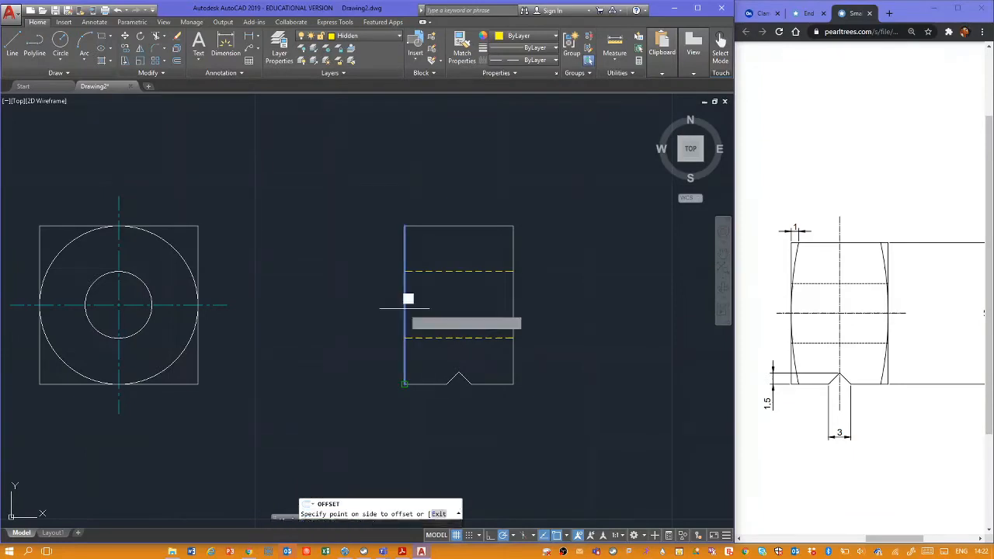
{"action": "left_click", "coordinate": [428, 306]}
{"action": "key", "text": "Escape"}
{"action": "key", "text": "Escape"}
{"action": "key", "text": "Escape"}
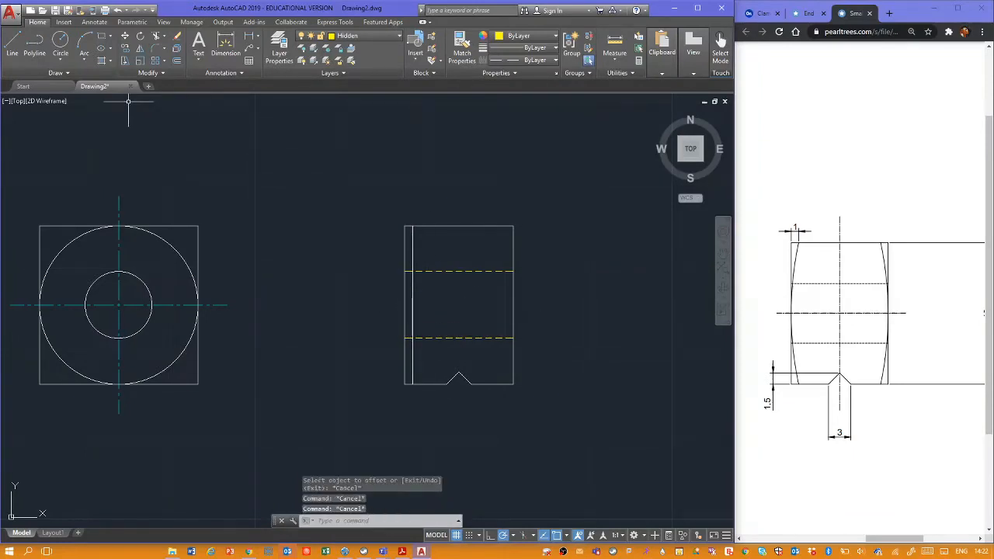
Step: Draw a three-point arc from the offset line's top end through the left edge's midpoint to the offset line's bottom end
{"action": "left_click", "coordinate": [83, 45]}
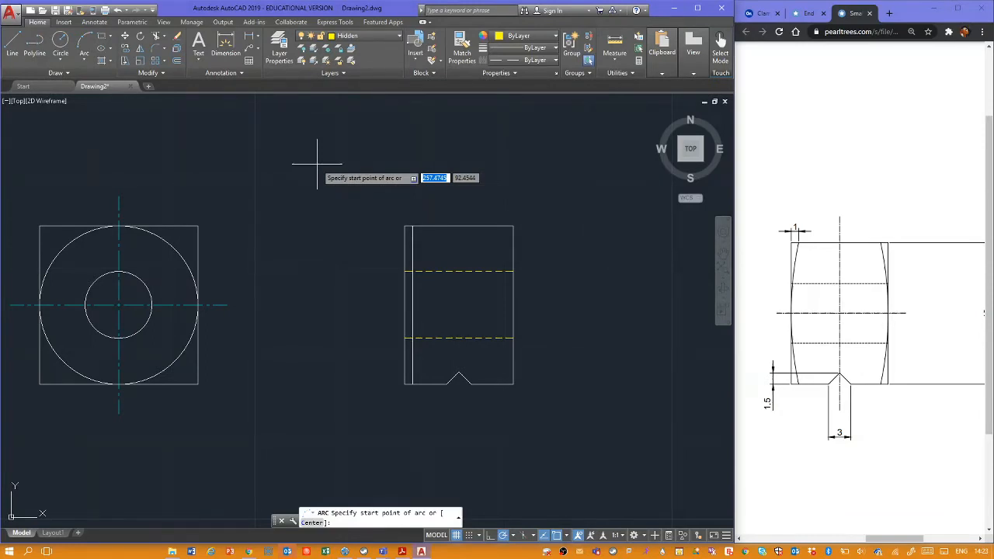
{"action": "left_click", "coordinate": [413, 226]}
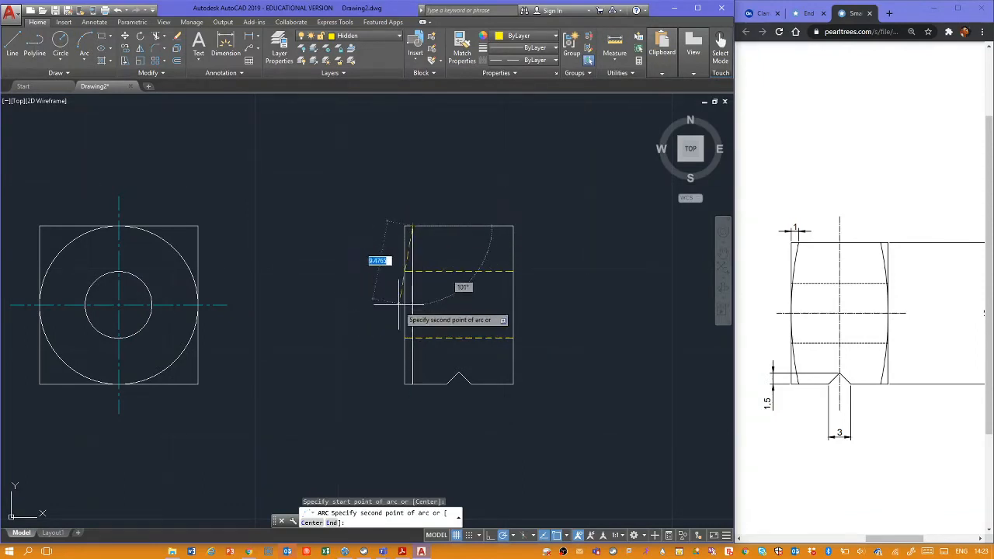
{"action": "right_click", "coordinate": [313, 288], "text": "shift"}
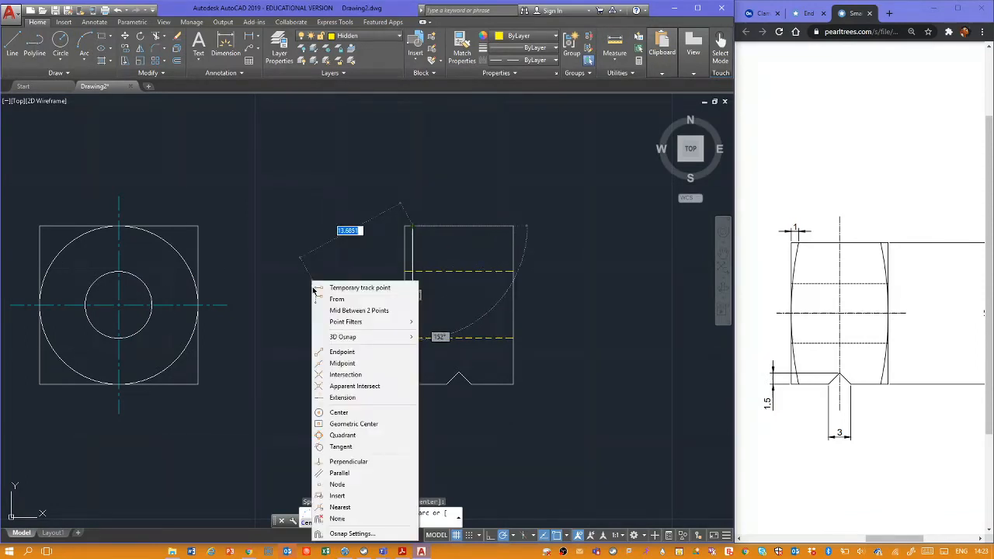
{"action": "left_click", "coordinate": [343, 364]}
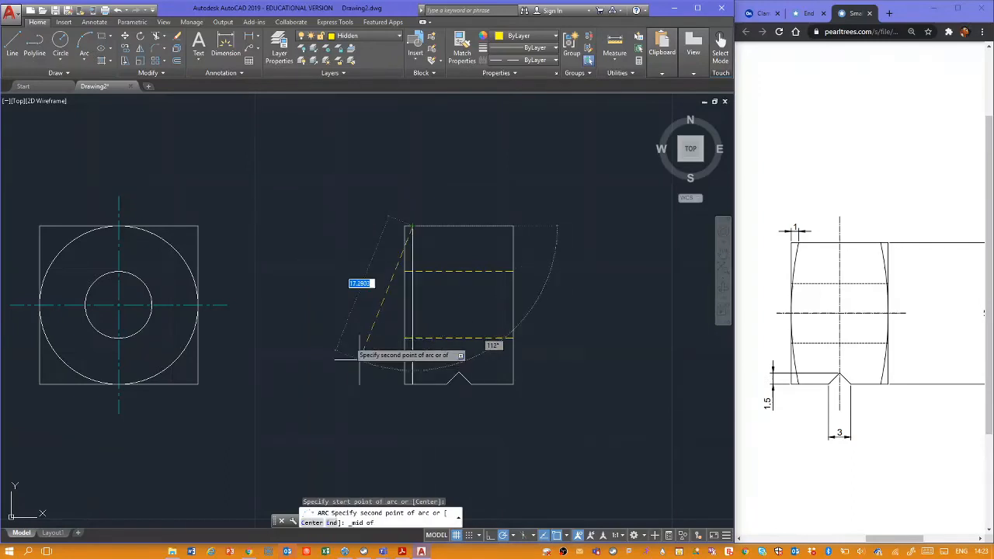
{"action": "left_click", "coordinate": [402, 311]}
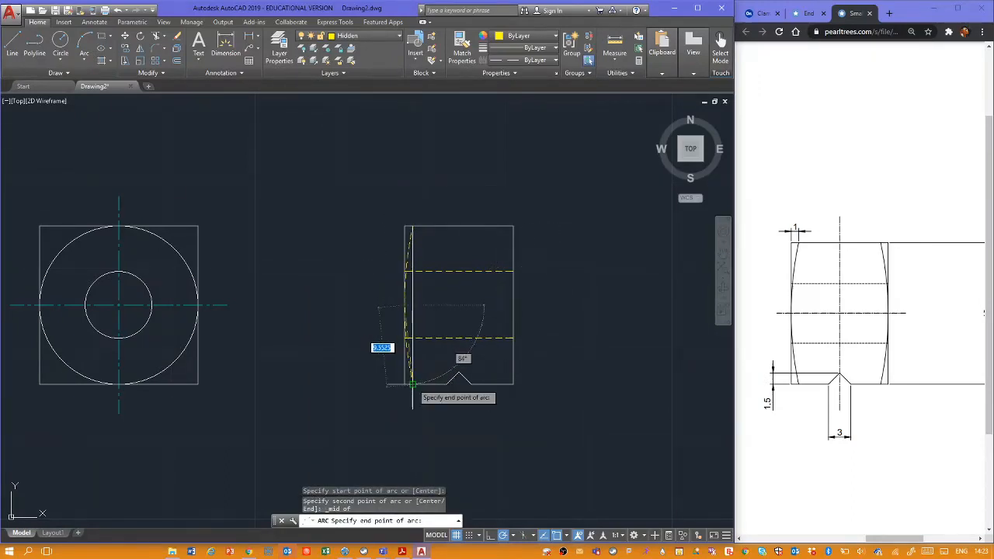
{"action": "left_click", "coordinate": [413, 384]}
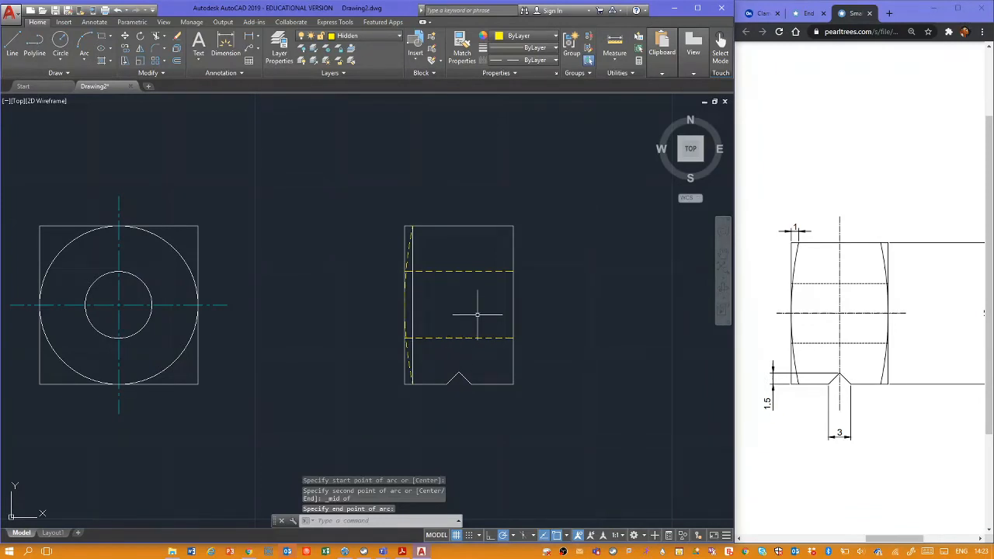
{"action": "key", "text": "Escape"}
{"action": "key", "text": "Escape"}
{"action": "key", "text": "Escape"}
Step: Erase the vertical offset line beside the left edge and move the arc to layer 0
{"action": "left_click", "coordinate": [412, 326]}
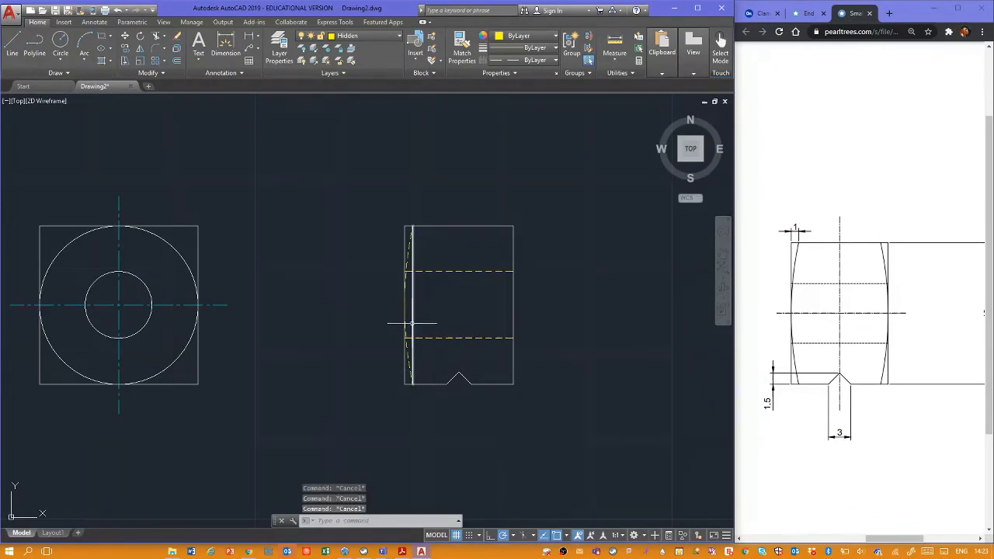
{"action": "key", "text": "Delete"}
{"action": "left_click", "coordinate": [411, 373]}
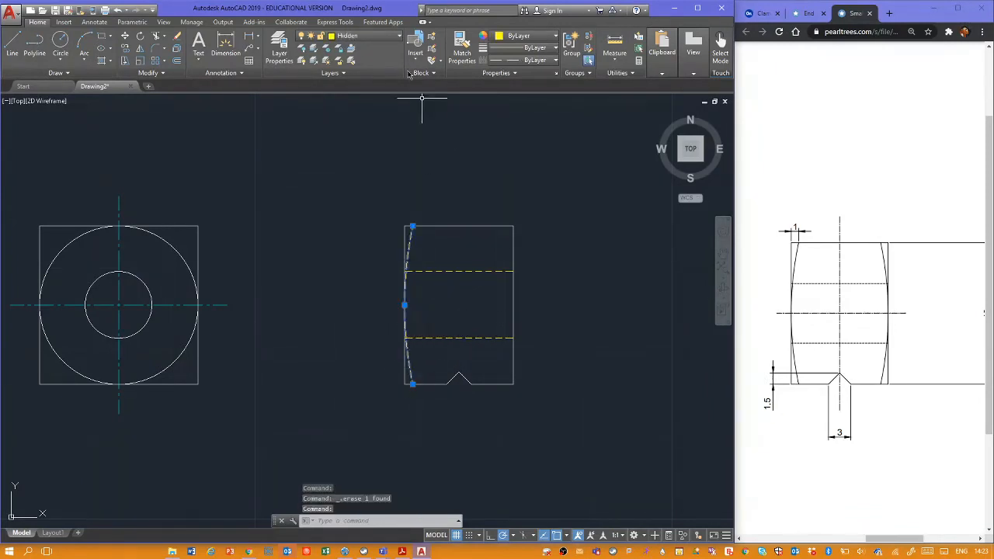
{"action": "left_click", "coordinate": [369, 37]}
{"action": "left_click", "coordinate": [369, 50]}
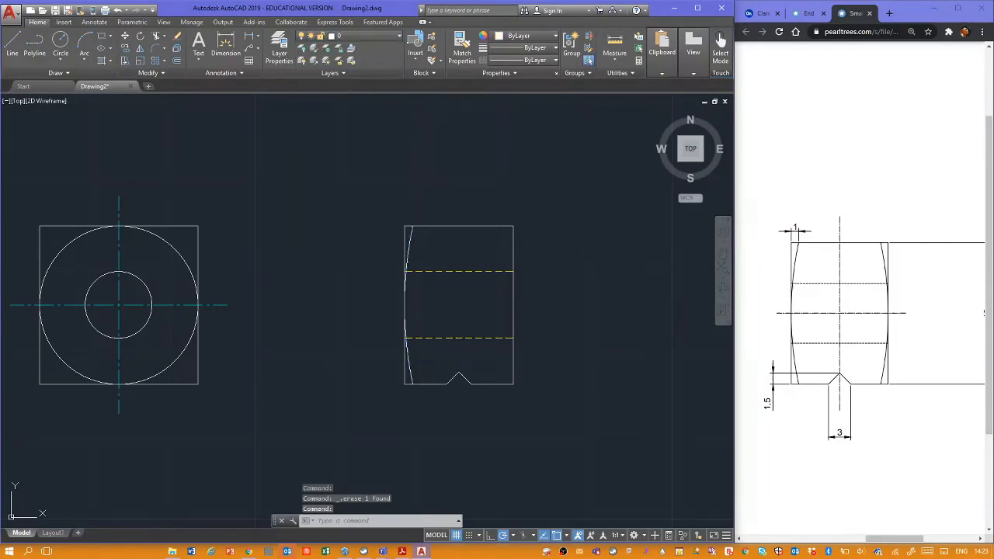
{"action": "left_click", "coordinate": [359, 195]}
{"action": "key", "text": "Escape"}
{"action": "key", "text": "Escape"}
{"action": "key", "text": "Escape"}
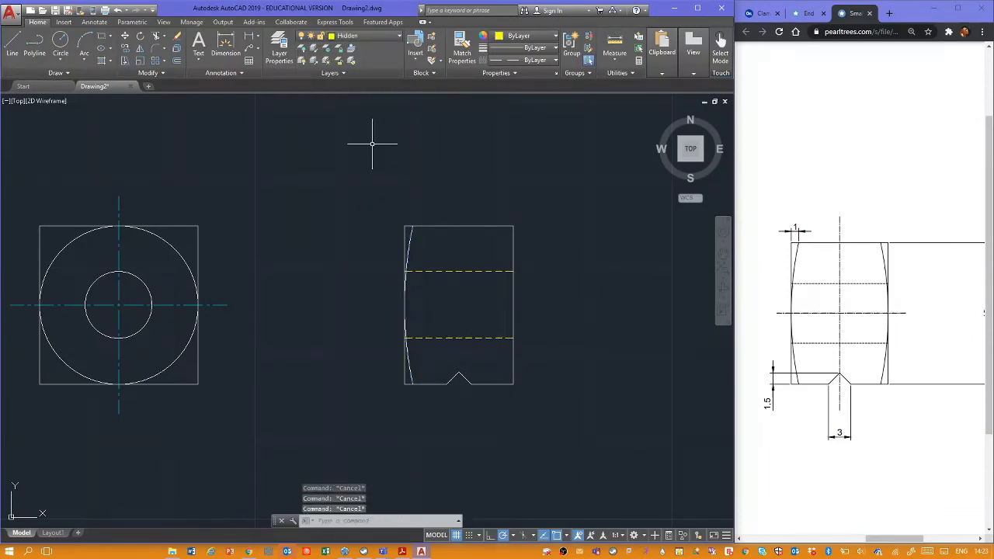
Step: Make layer 0 the current layer
{"action": "left_click", "coordinate": [368, 37]}
{"action": "left_click", "coordinate": [365, 49]}
{"action": "left_click", "coordinate": [337, 177]}
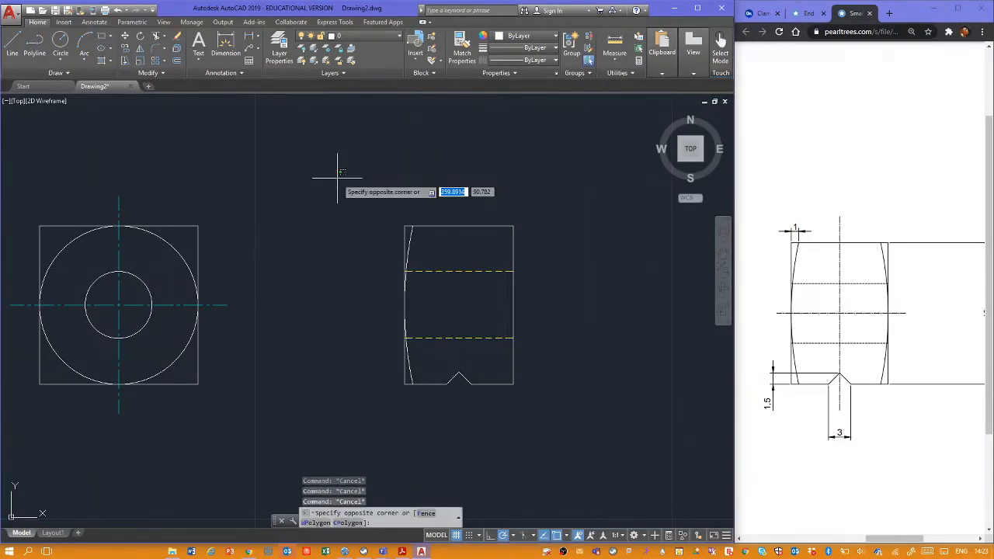
{"action": "key", "text": "Escape"}
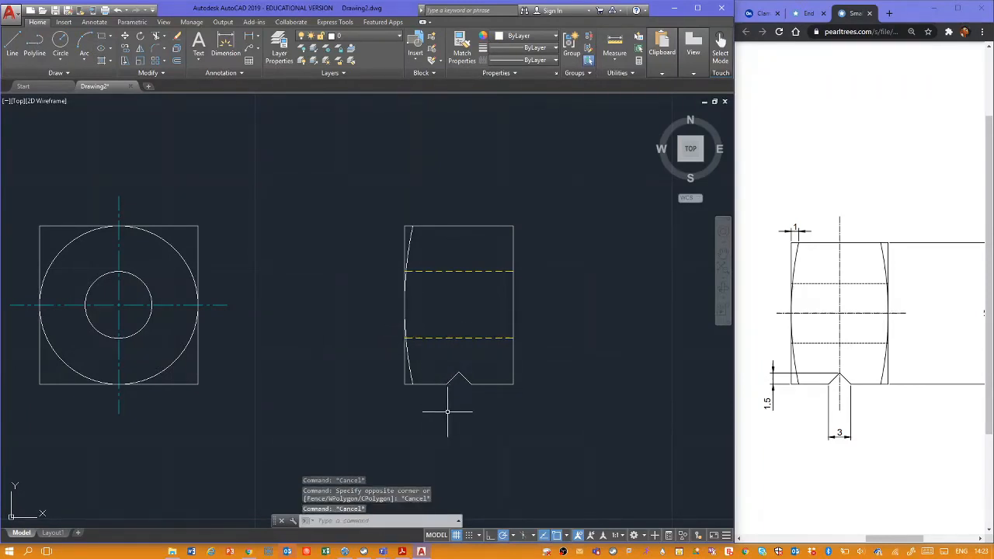
Step: Mirror the side view's left arc about the vertical axis through the V-notch apex, keeping the original arc
{"action": "left_click", "coordinate": [140, 48]}
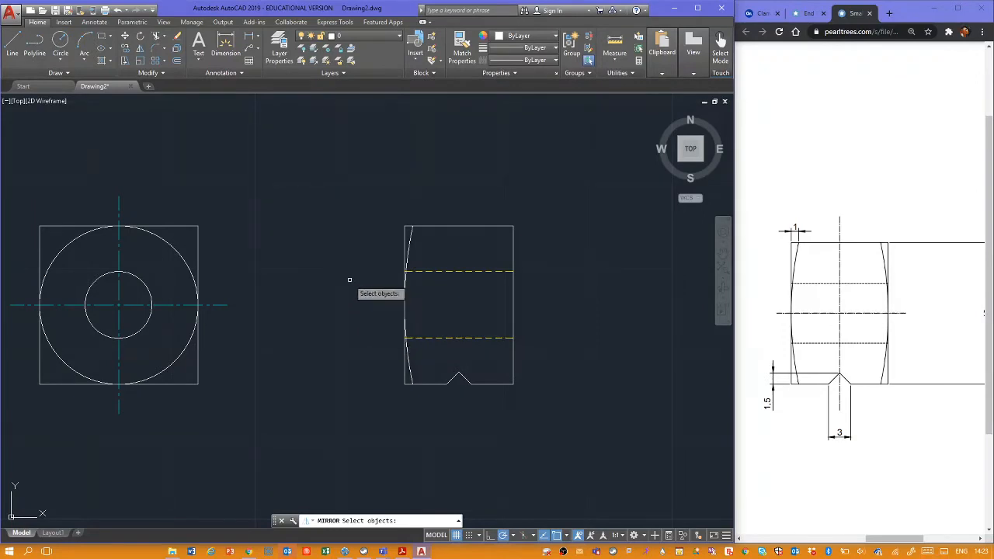
{"action": "left_click", "coordinate": [410, 244]}
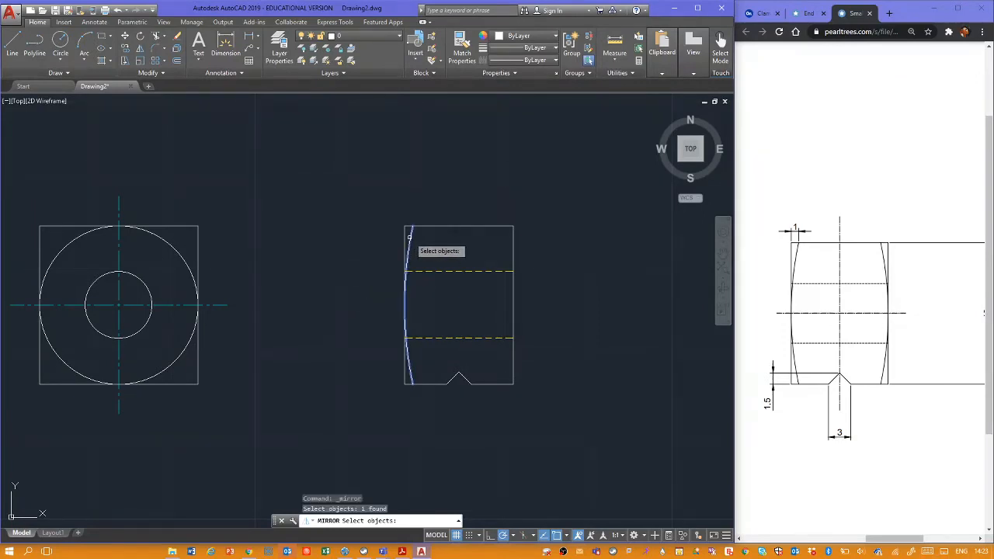
{"action": "key", "text": "Return"}
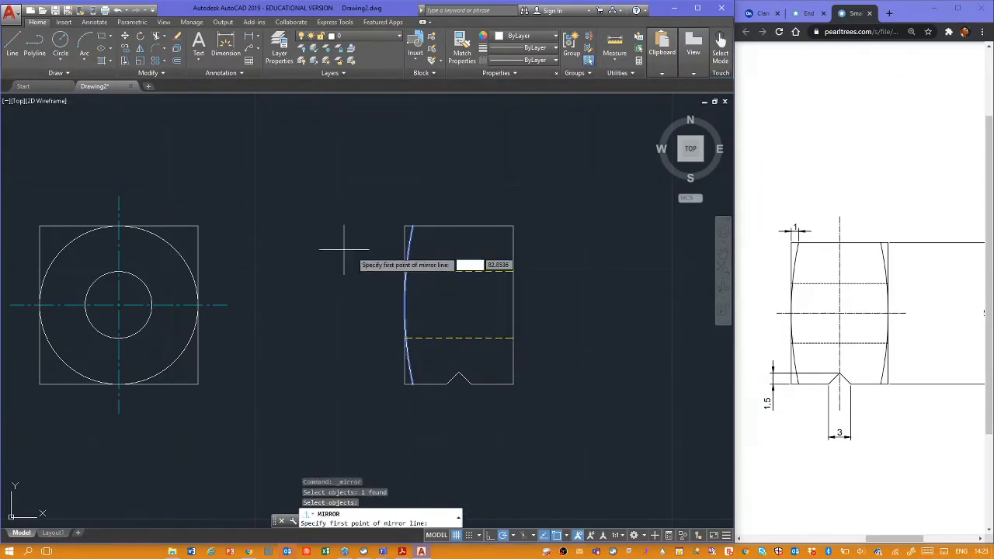
{"action": "left_click", "coordinate": [459, 375]}
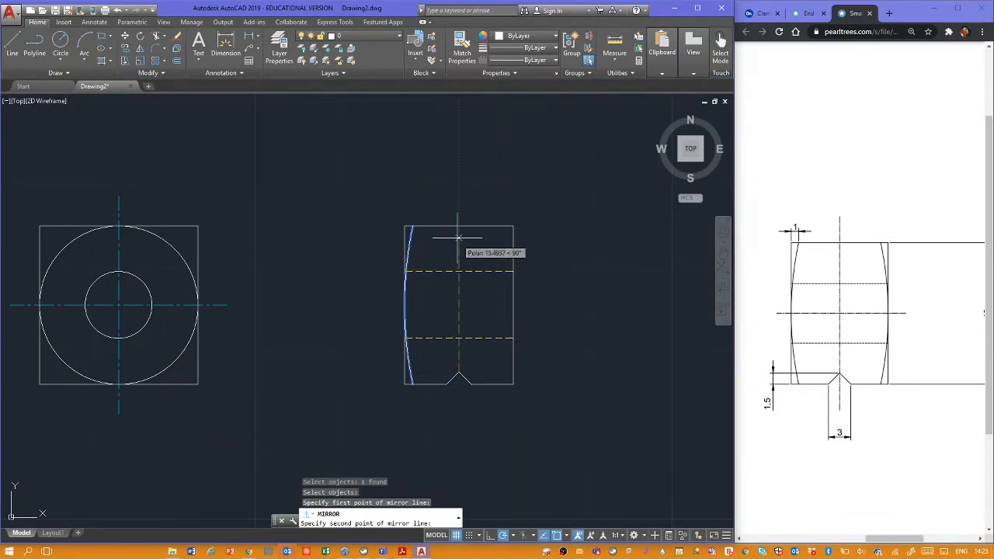
{"action": "left_click", "coordinate": [458, 195]}
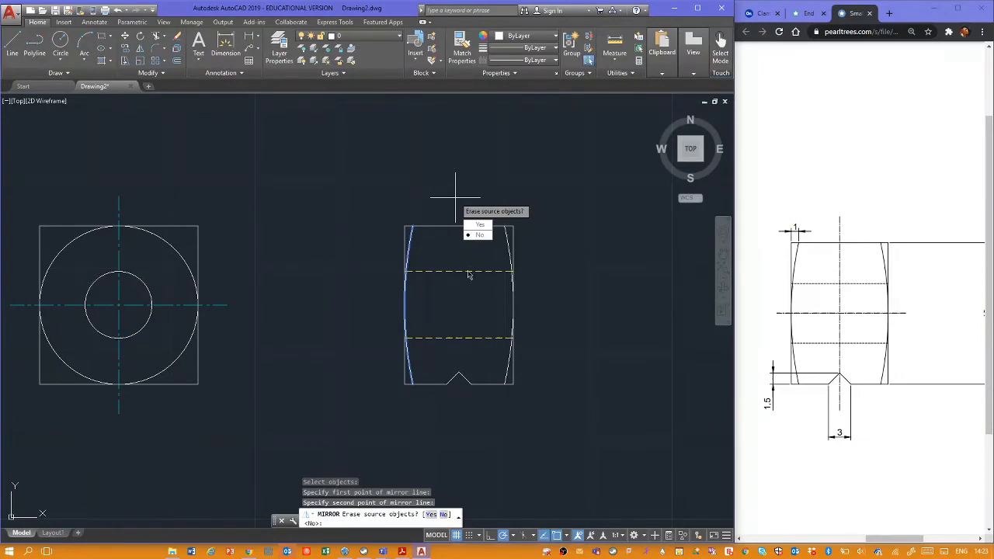
{"action": "key", "text": "Return"}
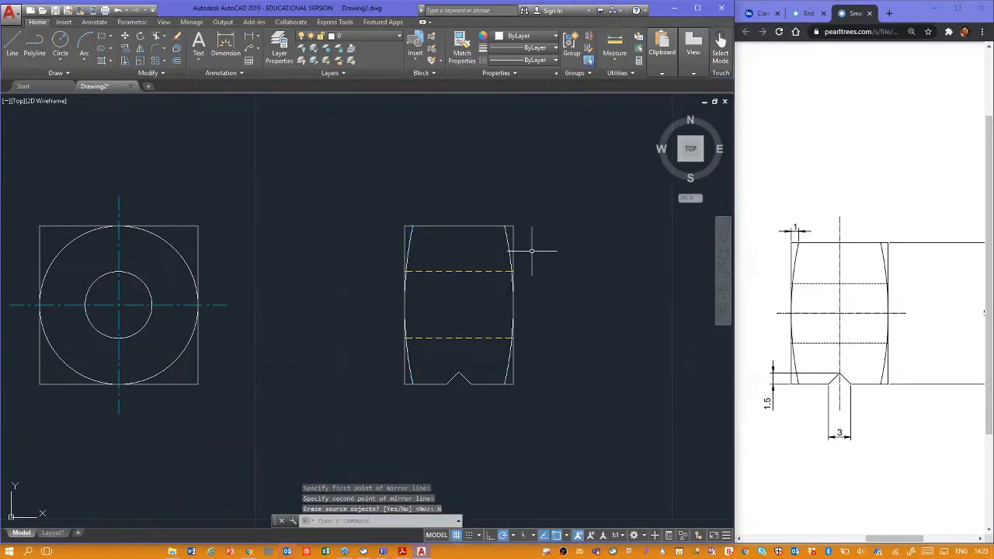
Step: Examine the top view and its alignment with the front view on the Small Grip reference drawing
{"action": "scroll", "coordinate": [317, 279], "scroll_direction": "down", "scroll_amount": 4}
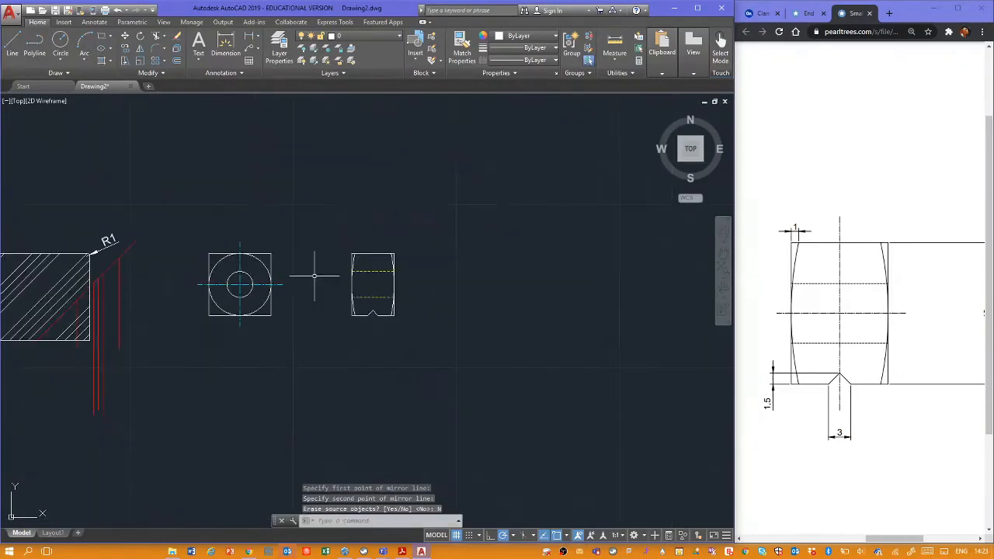
{"action": "mouse_move", "coordinate": [317, 280]}
{"action": "middle_mouse_down"}
{"action": "mouse_move", "coordinate": [391, 300]}
{"action": "mouse_move", "coordinate": [380, 295]}
{"action": "middle_mouse_up"}
{"action": "scroll", "coordinate": [360, 258], "scroll_direction": "up", "scroll_amount": 2}
{"action": "scroll", "coordinate": [352, 261], "scroll_direction": "up", "scroll_amount": 2}
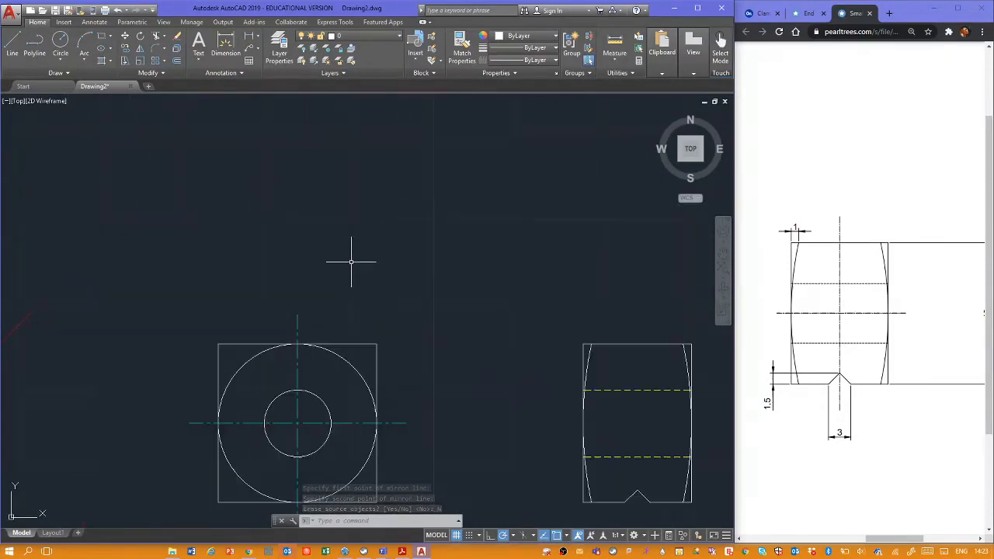
{"action": "mouse_move", "coordinate": [352, 262]}
{"action": "middle_mouse_down"}
{"action": "mouse_move", "coordinate": [282, 235]}
{"action": "mouse_move", "coordinate": [352, 286]}
{"action": "middle_mouse_up"}
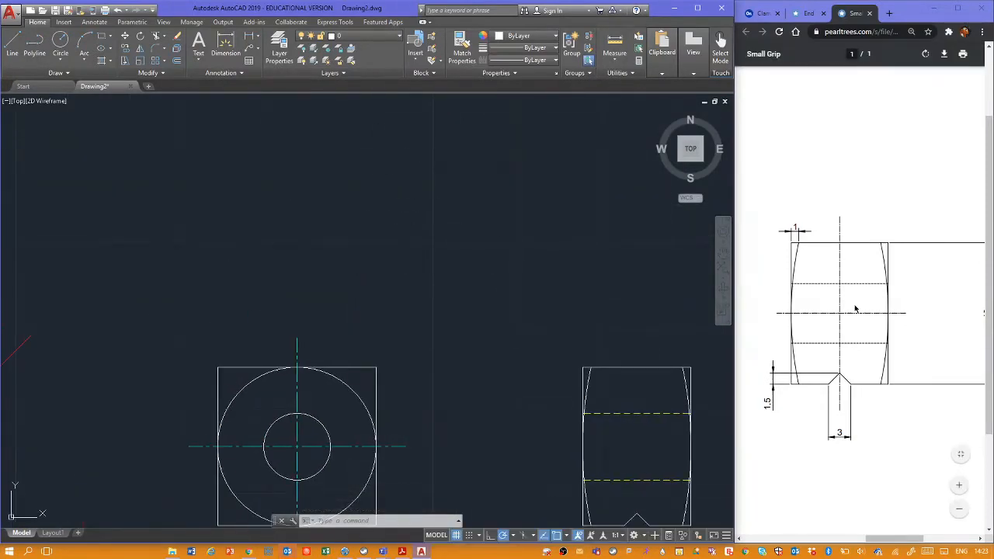
{"action": "scroll", "coordinate": [846, 300], "scroll_direction": "down", "scroll_amount": 3, "text": "ctrl"}
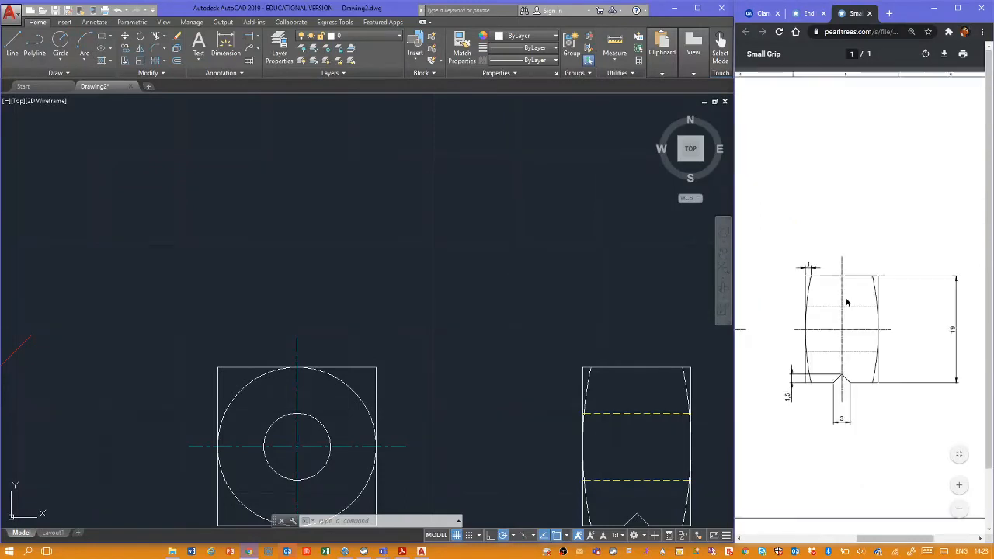
{"action": "scroll", "coordinate": [840, 332], "scroll_direction": "left", "scroll_amount": 5}
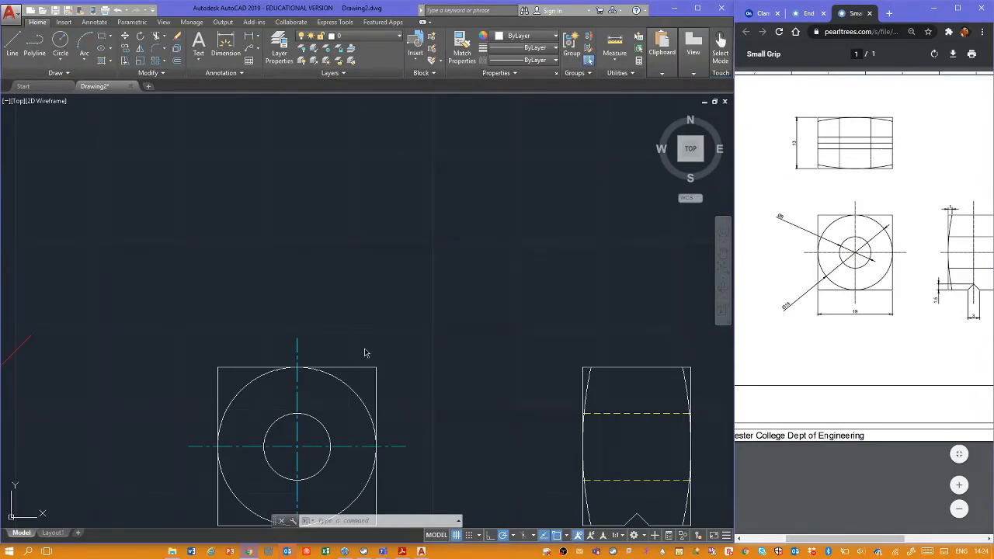
Step: Erase the old 45° line, vertical construction lines and R1 leader beside the hatched view
{"action": "scroll", "coordinate": [426, 333], "scroll_direction": "down", "scroll_amount": 2}
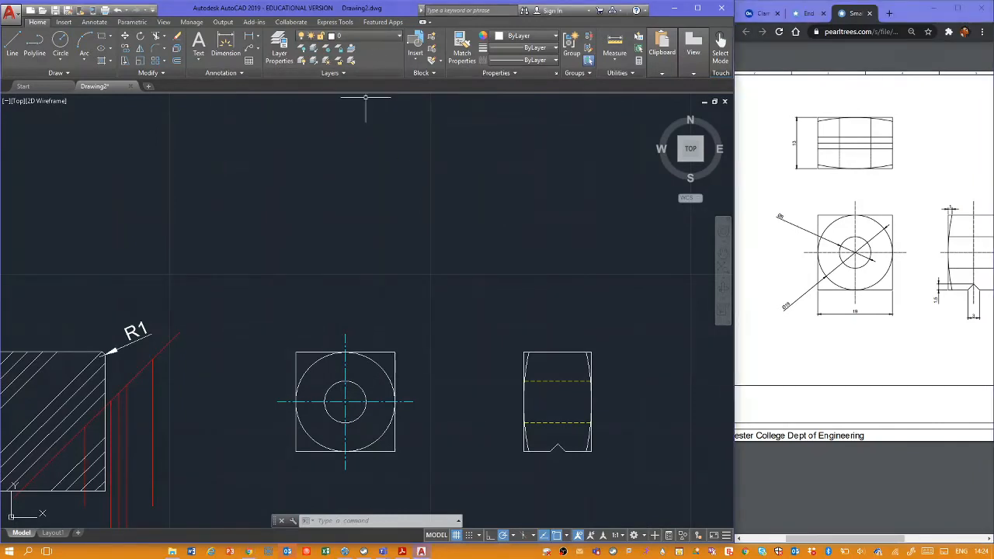
{"action": "key", "text": "Escape"}
{"action": "key", "text": "Escape"}
{"action": "left_click", "coordinate": [209, 337]}
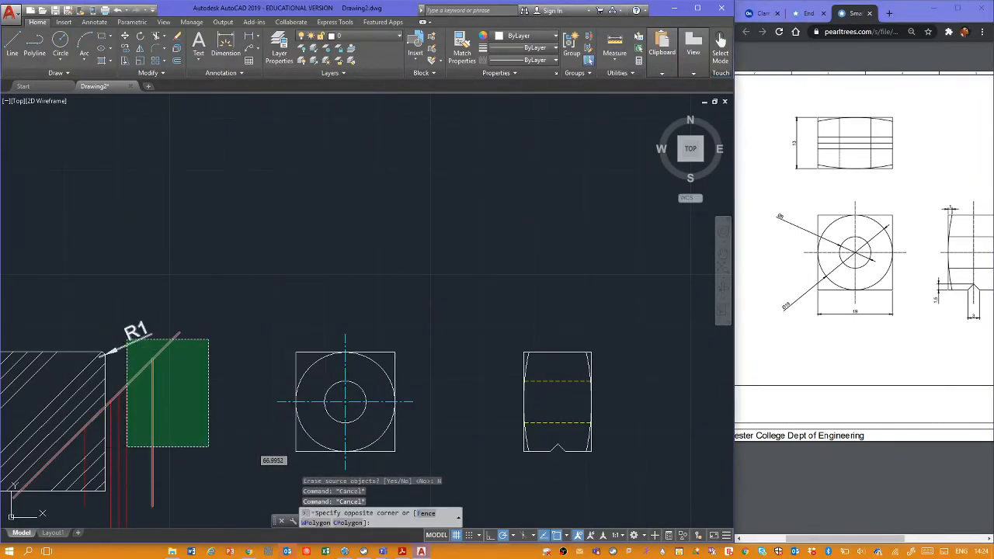
{"action": "left_click", "coordinate": [127, 437]}
{"action": "left_click", "coordinate": [84, 446]}
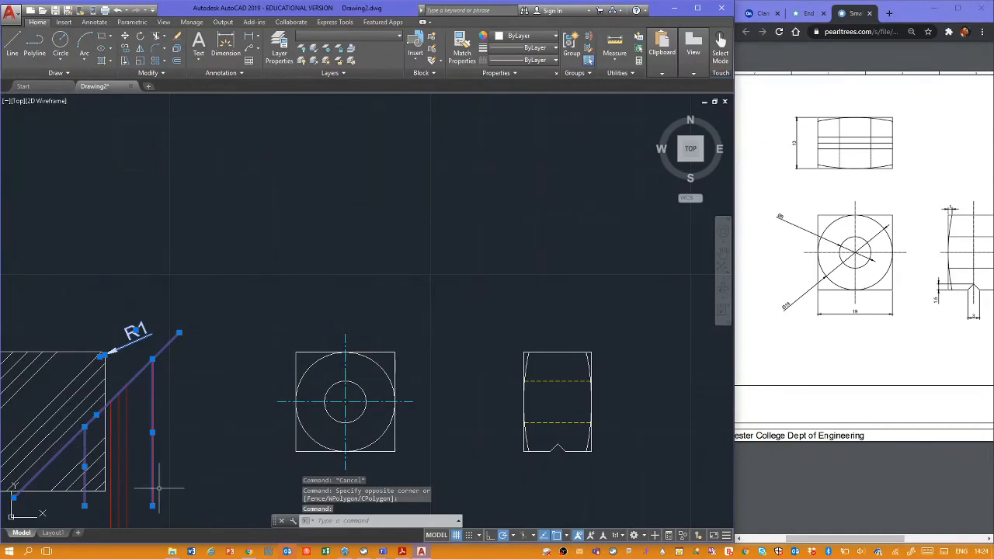
{"action": "key", "text": "Delete"}
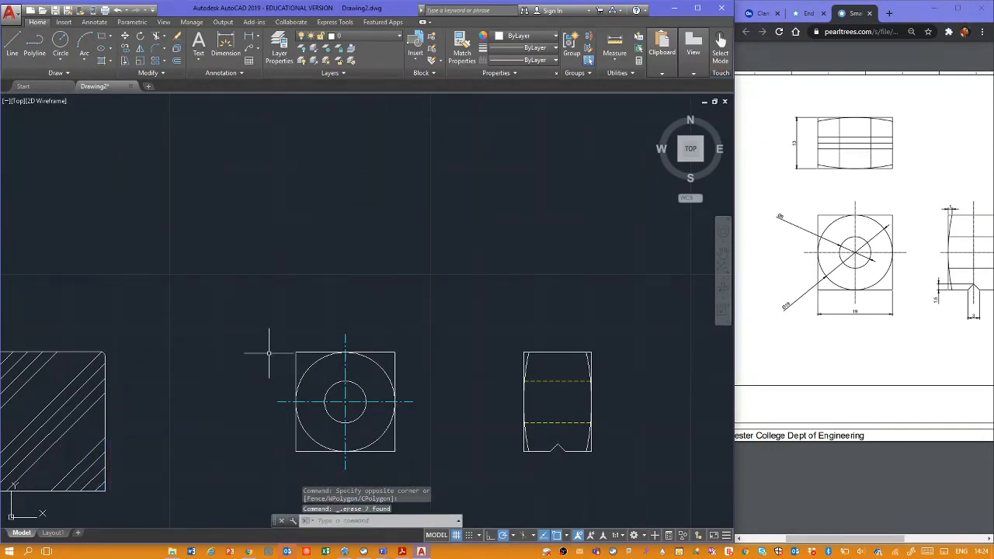
Step: Make the construction layer the current layer
{"action": "middle_click_drag", "start_coordinate": [396, 298], "coordinate": [368, 318]}
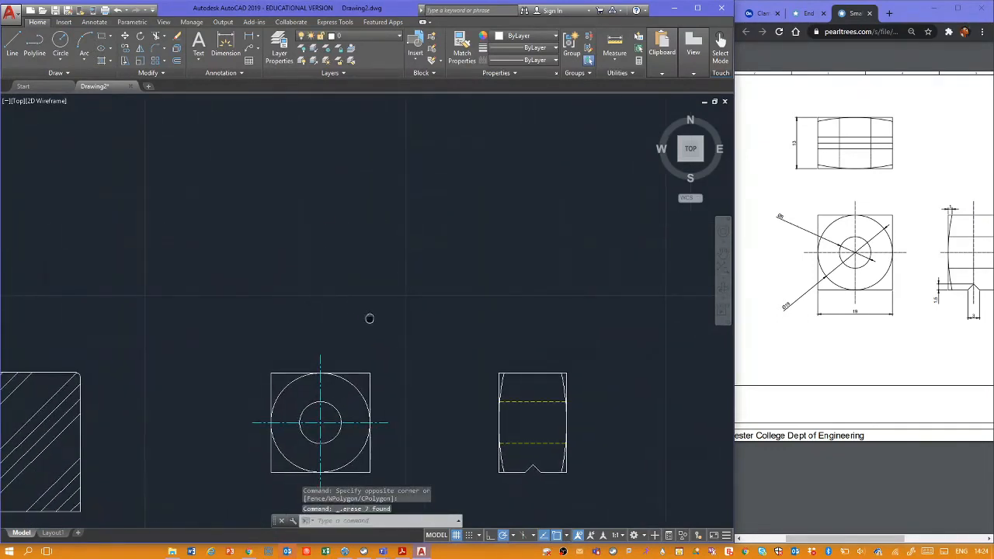
{"action": "left_click", "coordinate": [365, 35]}
{"action": "left_click", "coordinate": [372, 97]}
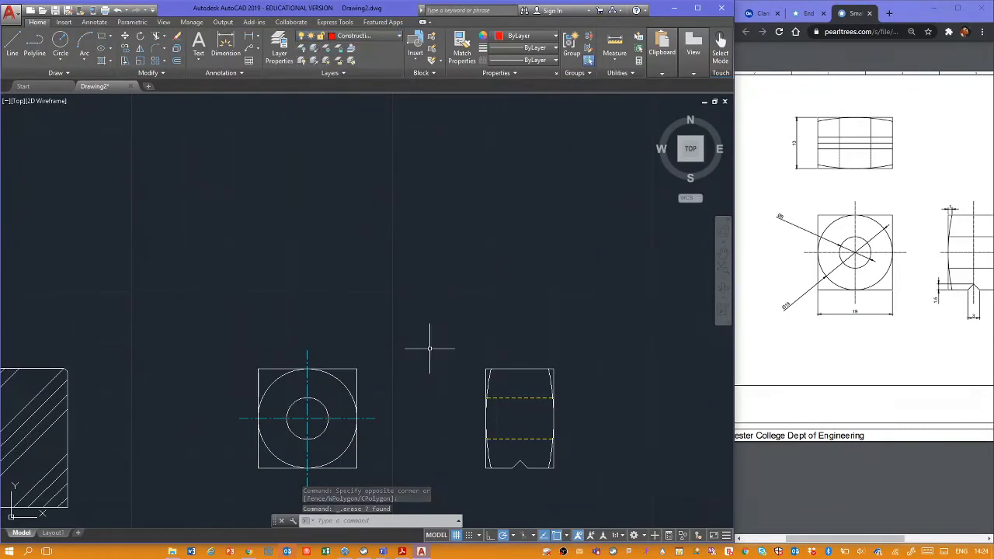
{"action": "key", "text": "Escape"}
{"action": "key", "text": "Escape"}
{"action": "key", "text": "Escape"}
Step: Draw vertical construction lines upward from the front view's top-right and top-left corners
{"action": "type", "text": "l"}
{"action": "key", "text": "Return"}
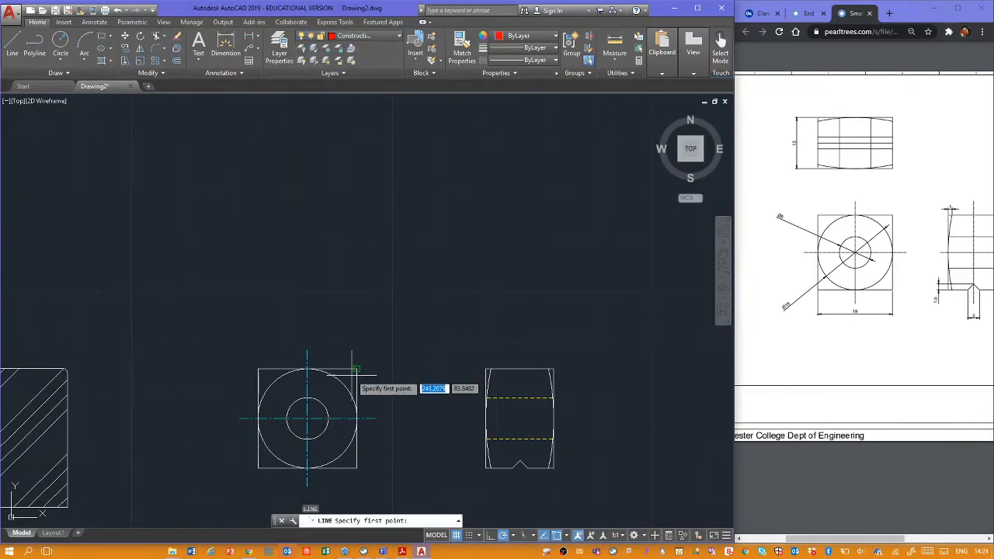
{"action": "left_click", "coordinate": [357, 368]}
{"action": "left_click", "coordinate": [357, 184]}
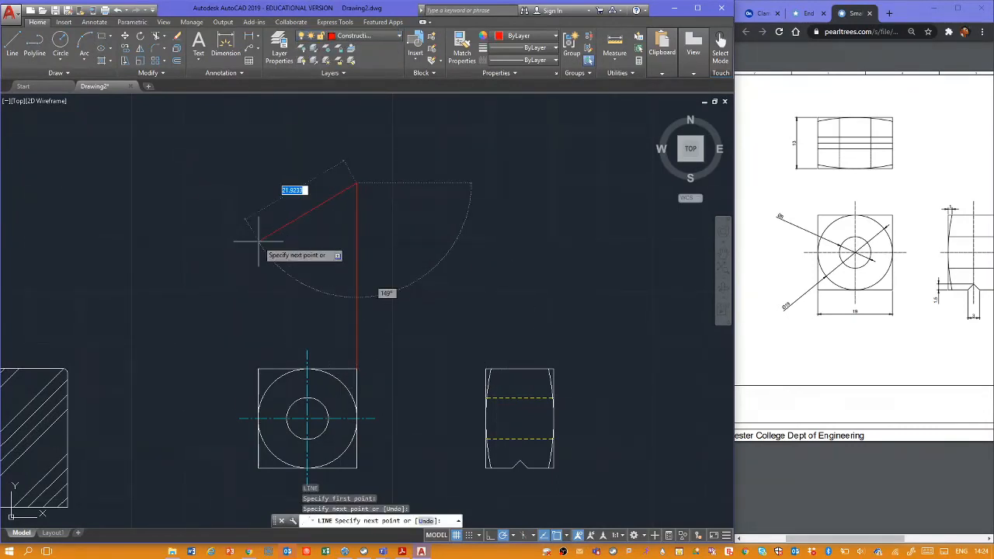
{"action": "key", "text": "Return"}
{"action": "key", "text": "Return"}
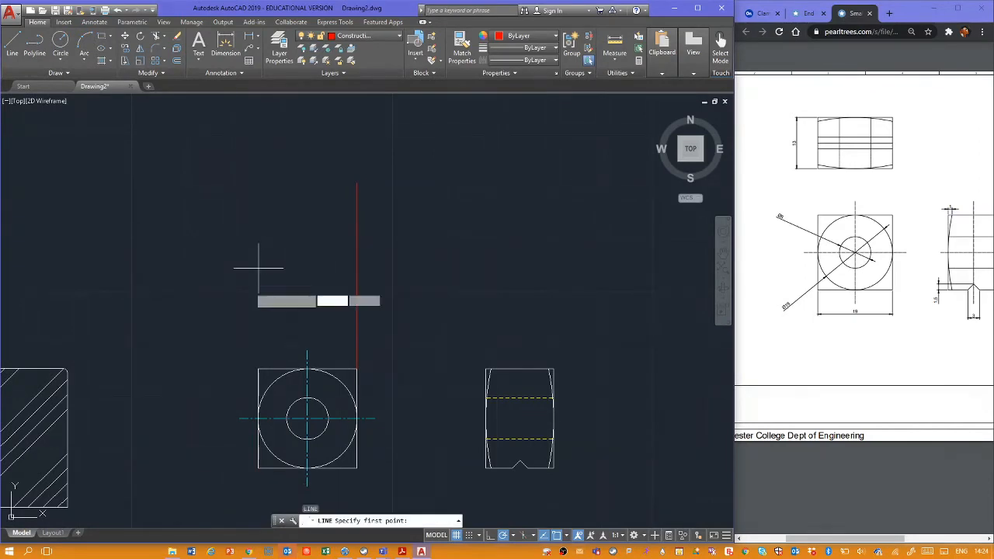
{"action": "left_click", "coordinate": [258, 367]}
{"action": "left_click", "coordinate": [258, 199]}
{"action": "key", "text": "Escape"}
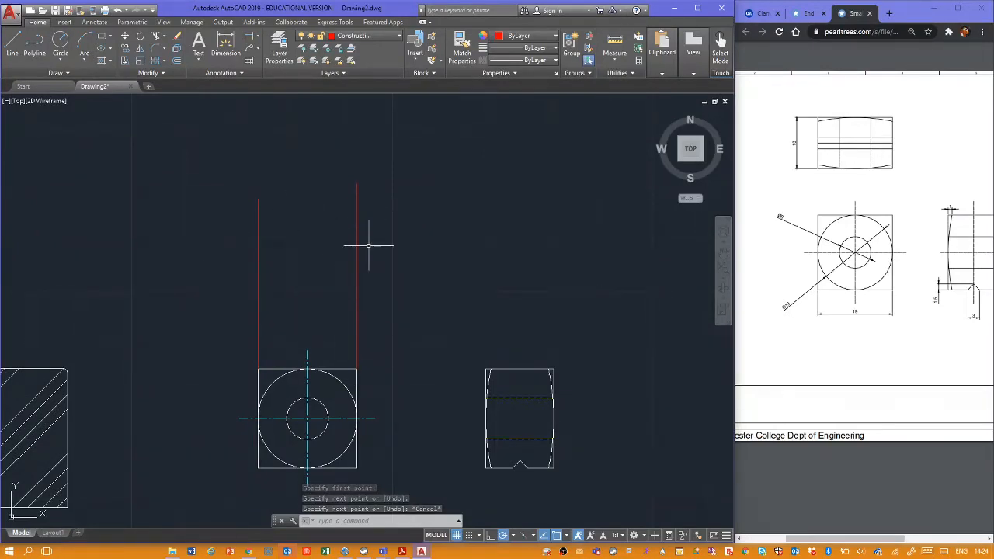
Step: Try a 45° construction line rising from the gap between the front and side views
{"action": "mouse_move", "coordinate": [820, 155]}
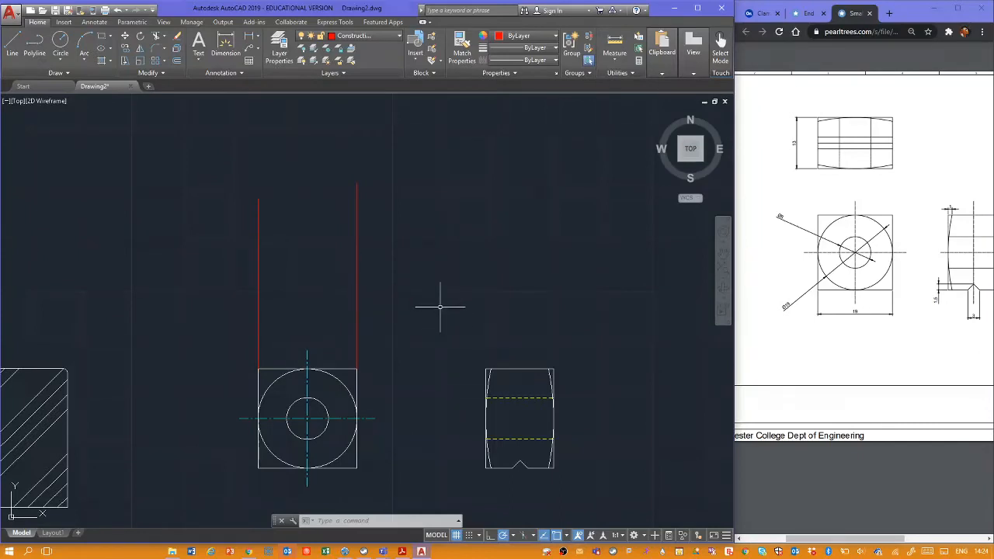
{"action": "type", "text": "l"}
{"action": "key", "text": "Return"}
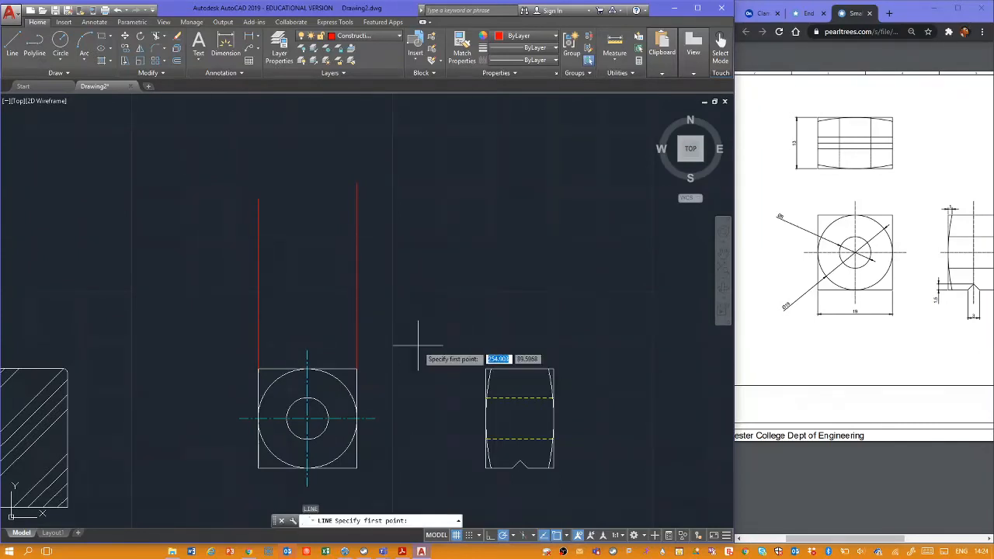
{"action": "left_click", "coordinate": [424, 353]}
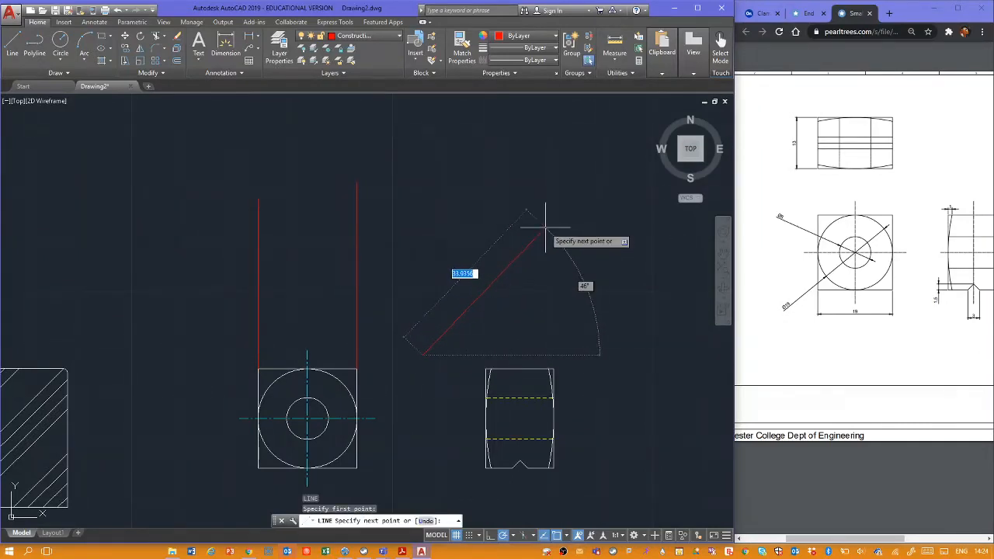
{"action": "type", "text": "45"}
{"action": "key", "text": "Return"}
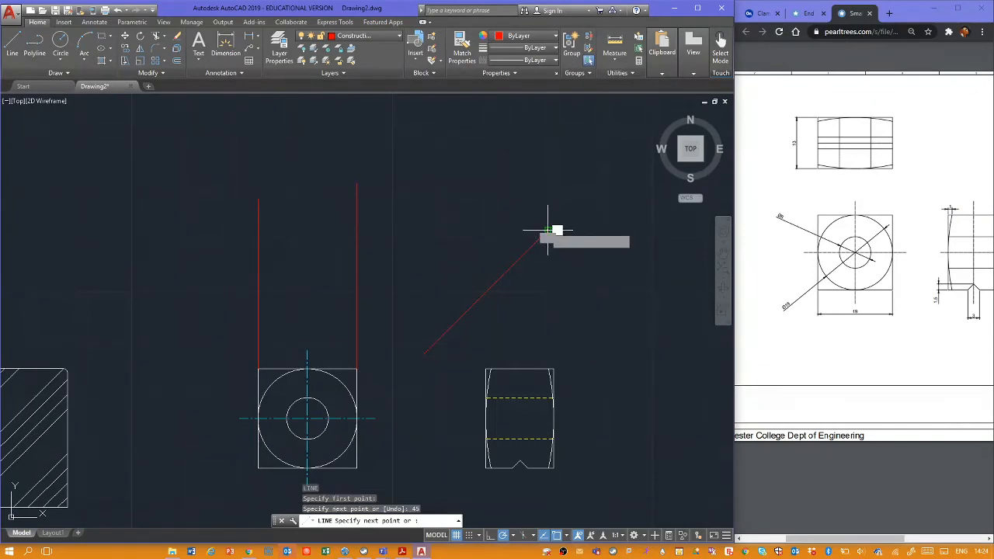
{"action": "key", "text": "Escape"}
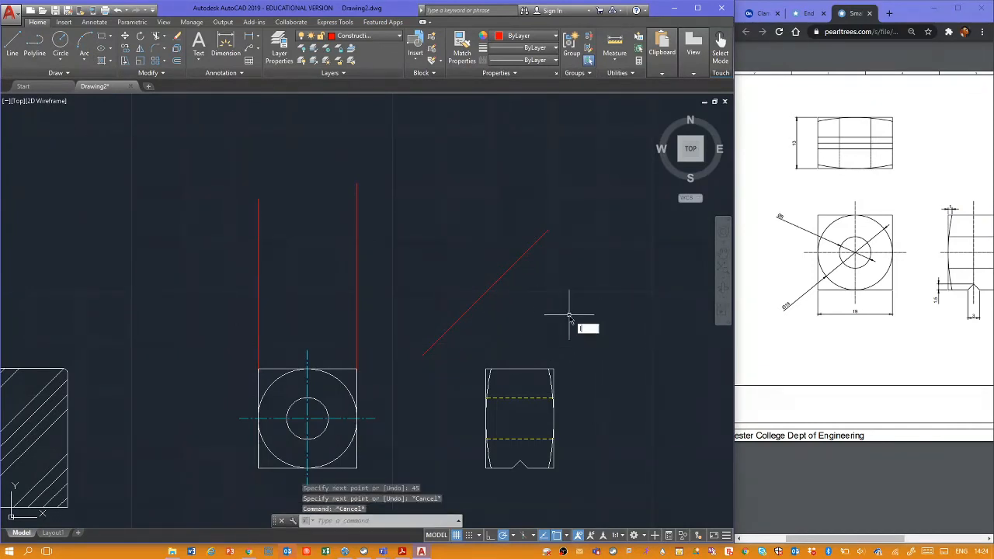
{"action": "key", "text": "Return"}
{"action": "left_click", "coordinate": [548, 231]}
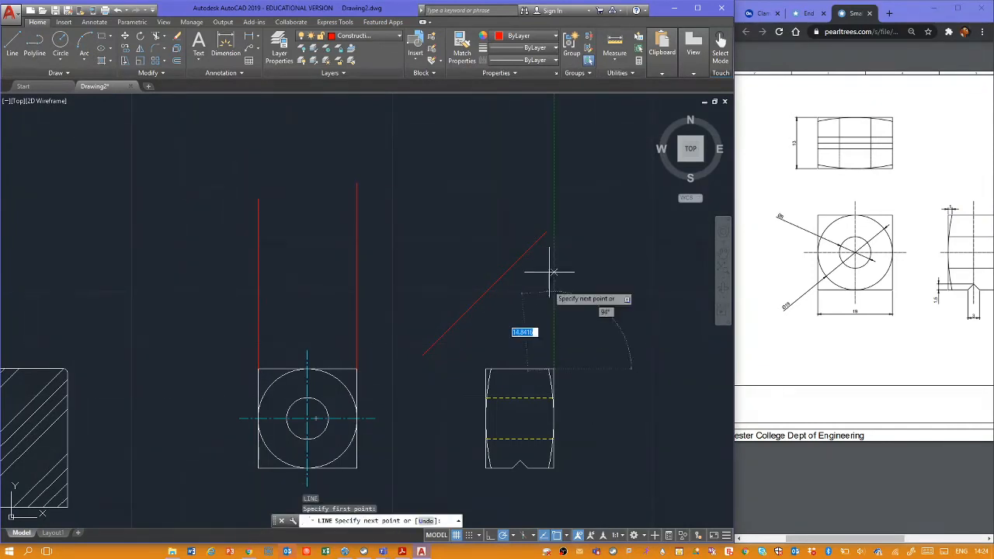
{"action": "key", "text": "Escape"}
{"action": "key", "text": "Escape"}
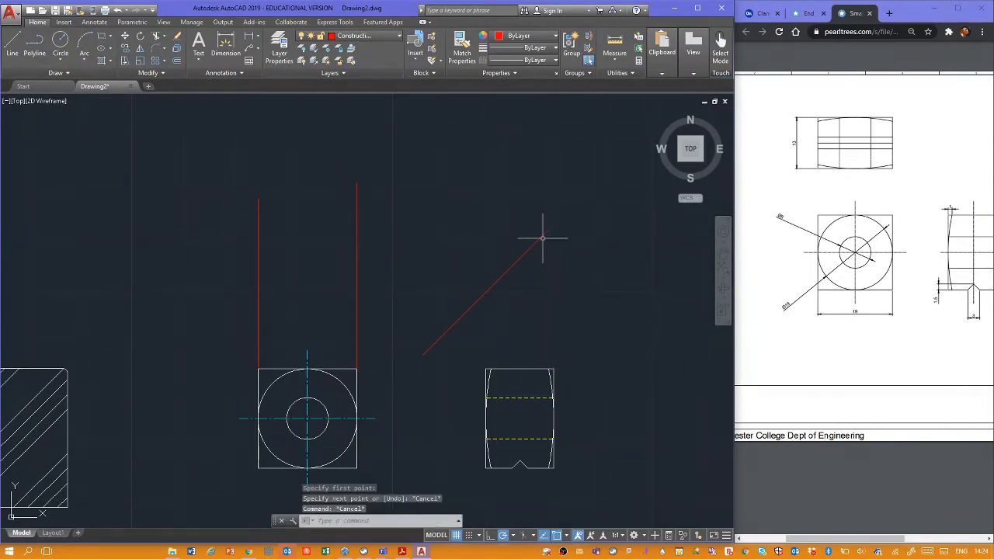
Step: Try stretching the upper end of the 45° construction line, and erase that line
{"action": "left_click", "coordinate": [548, 231]}
{"action": "left_click", "coordinate": [548, 231]}
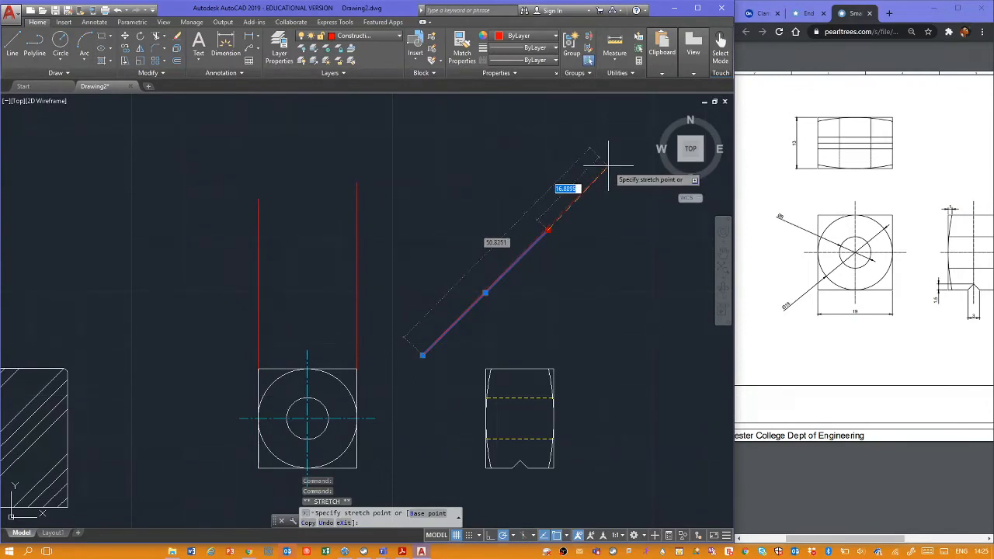
{"action": "key", "text": "Escape"}
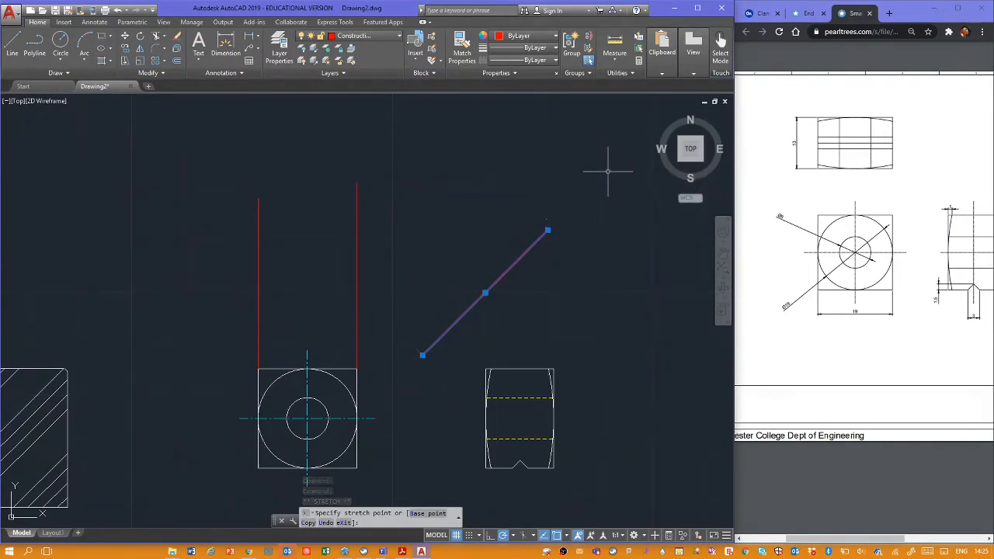
{"action": "left_click", "coordinate": [604, 171]}
{"action": "left_click", "coordinate": [531, 238]}
{"action": "key", "text": "Delete"}
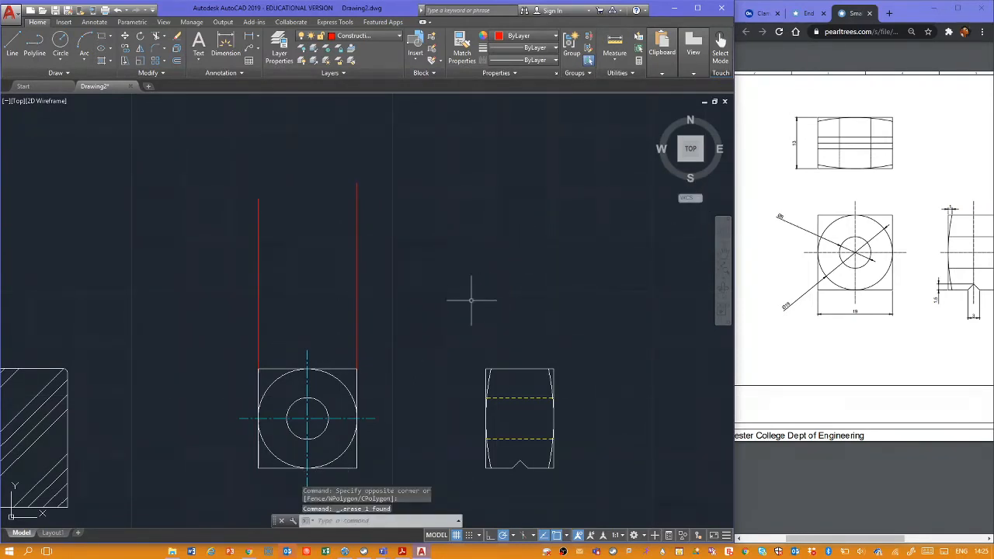
Step: Draw a 45° construction line about 52 long, rising from the gap between the front and side views
{"action": "type", "text": "l"}
{"action": "key", "text": "Return"}
{"action": "left_click", "coordinate": [427, 358]}
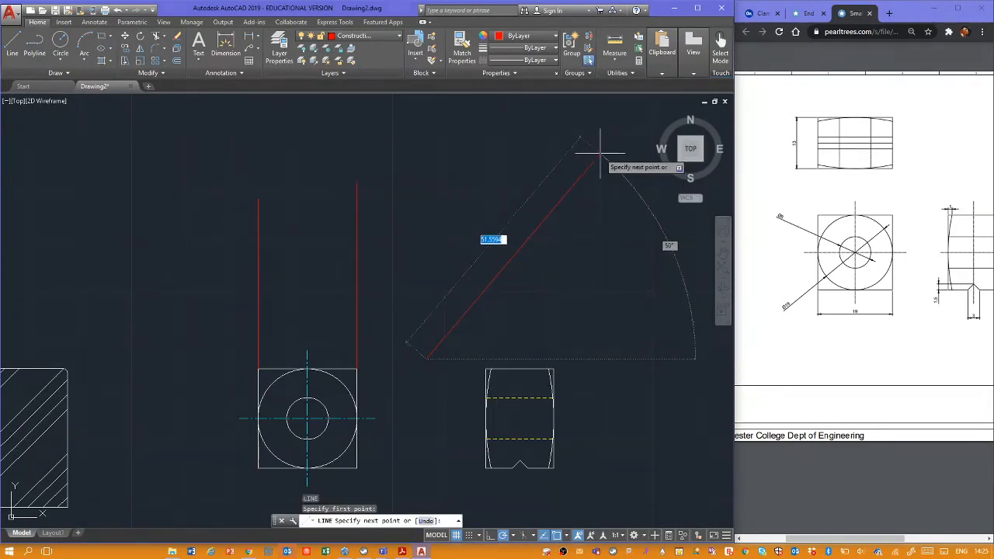
{"action": "key", "text": "Return"}
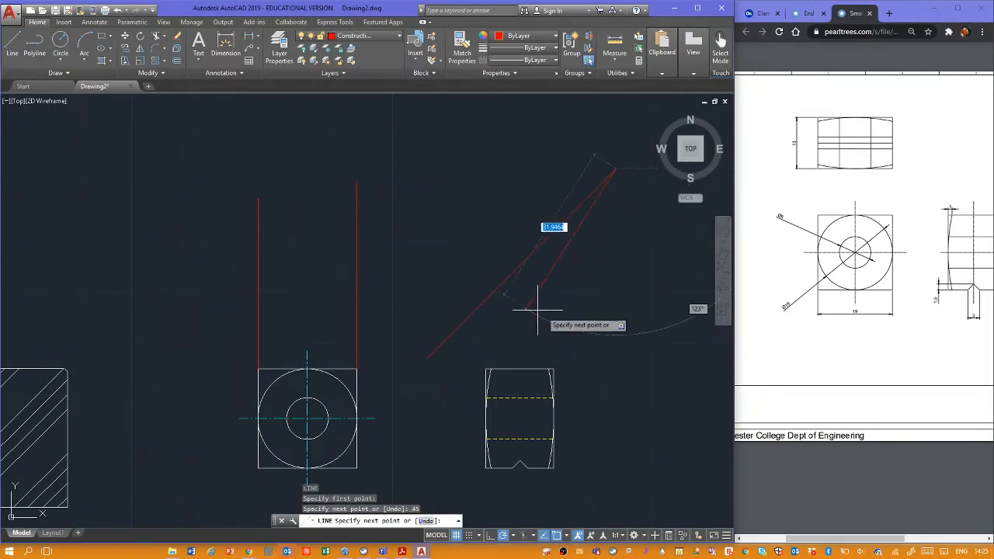
{"action": "key", "text": "Escape"}
Step: Draw a construction line from the side view's top-right corner up to the 45° line and horizontally across both front-view projection lines
{"action": "key", "text": "Return"}
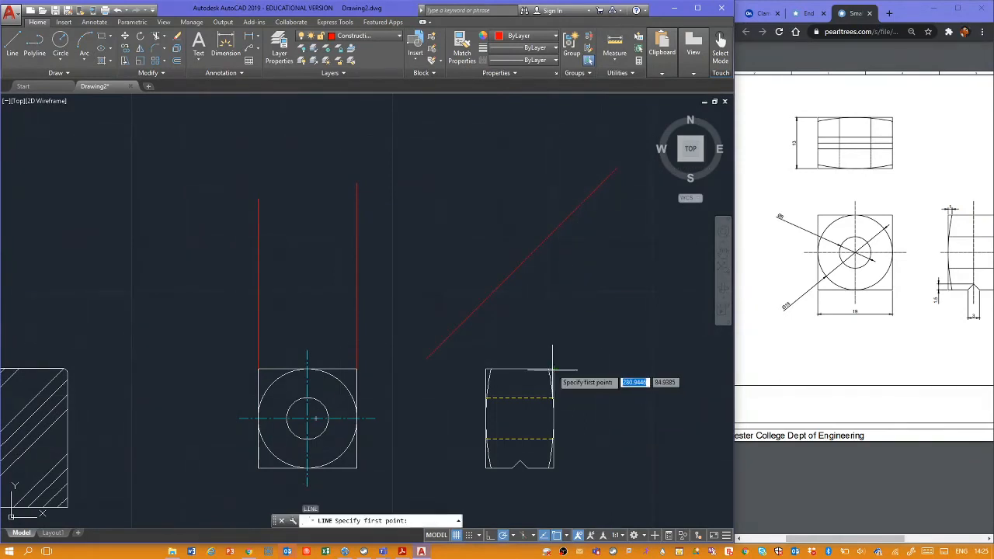
{"action": "left_click", "coordinate": [554, 369]}
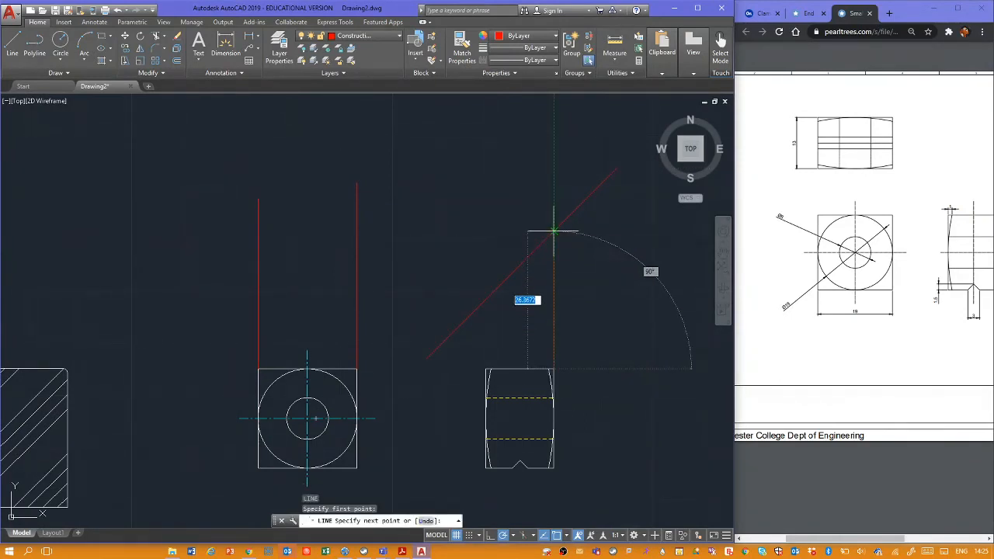
{"action": "left_click", "coordinate": [554, 231]}
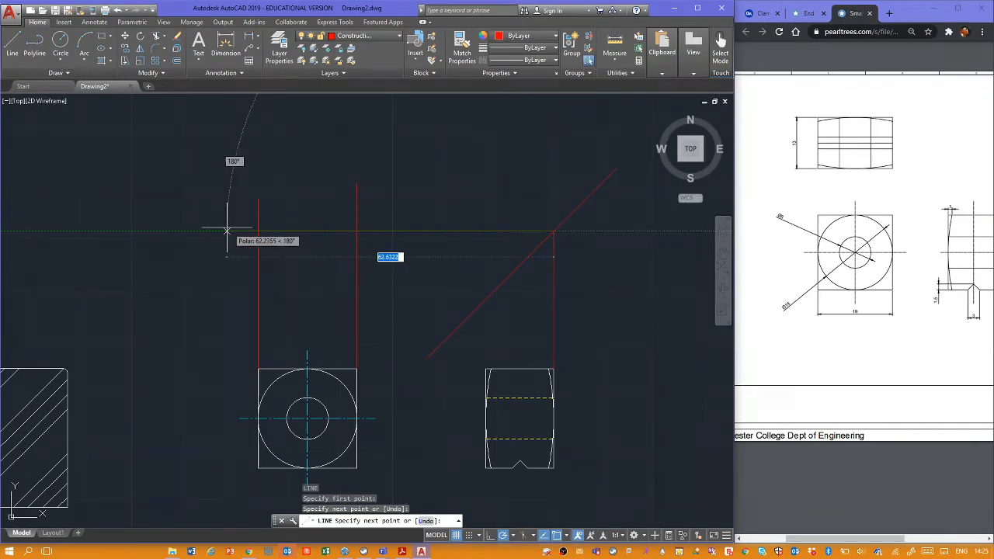
{"action": "left_click", "coordinate": [227, 231]}
{"action": "key", "text": "Escape"}
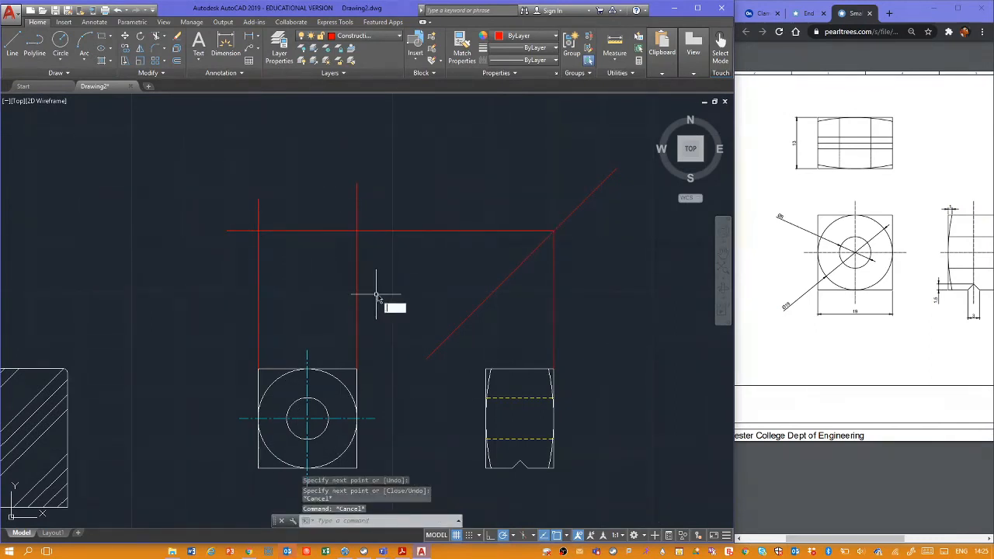
Step: Draw a construction line from the side view's top-left corner up to the 45° line and horizontally across both front-view projection lines
{"action": "key", "text": "Return"}
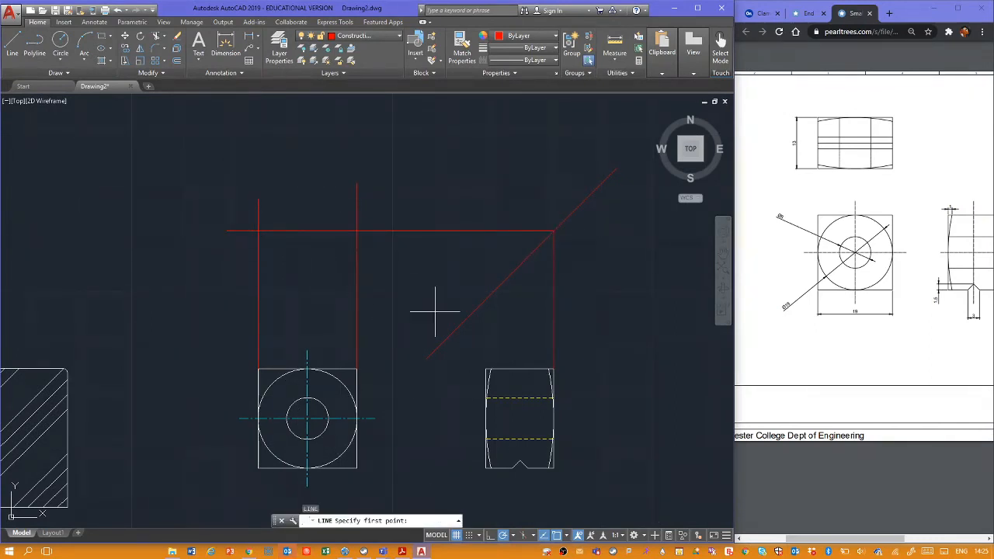
{"action": "left_click", "coordinate": [486, 368]}
{"action": "left_click", "coordinate": [486, 299]}
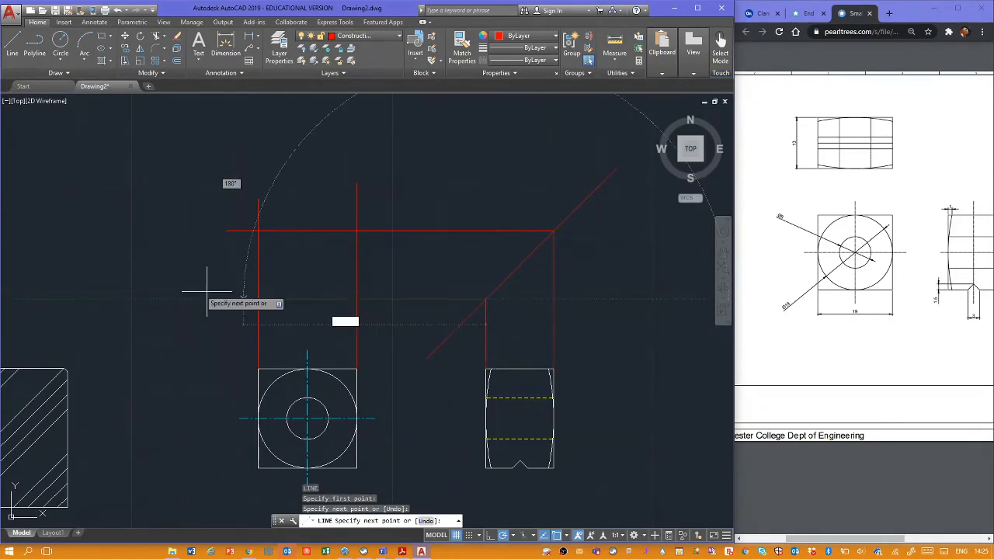
{"action": "left_click", "coordinate": [189, 299]}
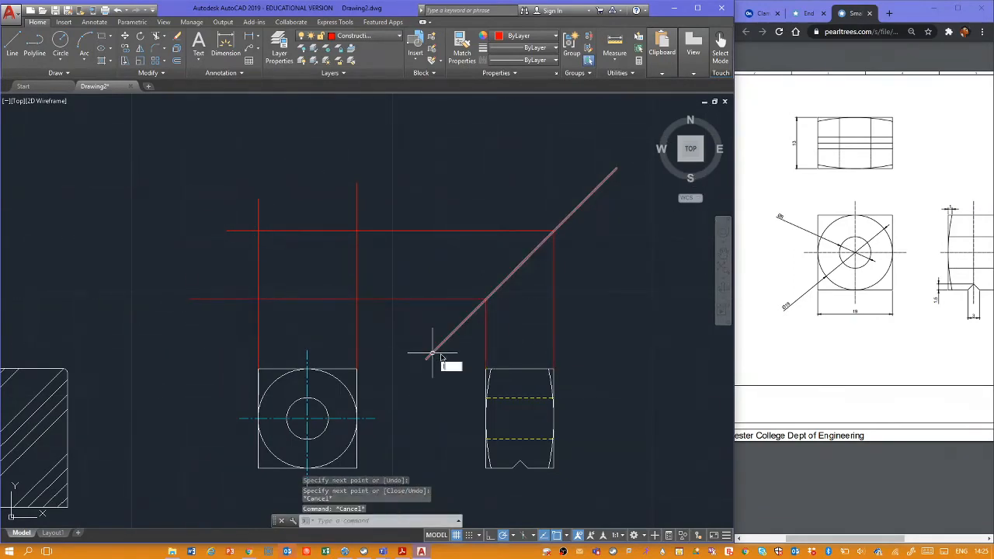
{"action": "key", "text": "space"}
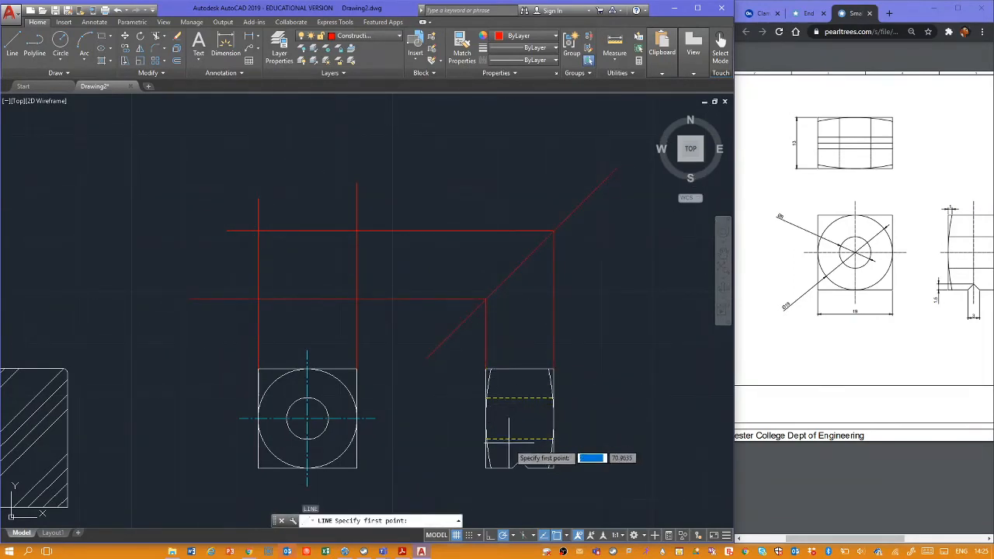
{"action": "key", "text": "Escape"}
{"action": "key", "text": "Escape"}
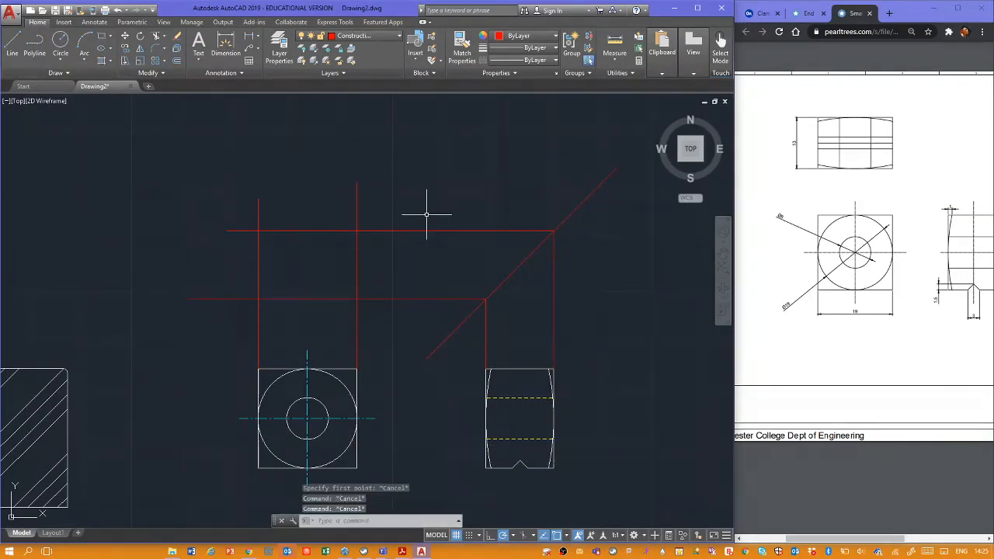
Step: Using the crossing construction lines as cutting edges, trim both horizontals between the 45° line and the right vertical above the front view
{"action": "type", "text": "tr"}
{"action": "key", "text": "space"}
{"action": "left_click_drag", "start_coordinate": [396, 211], "coordinate": [233, 328]}
{"action": "left_click", "coordinate": [421, 204]}
{"action": "left_click", "coordinate": [354, 359]}
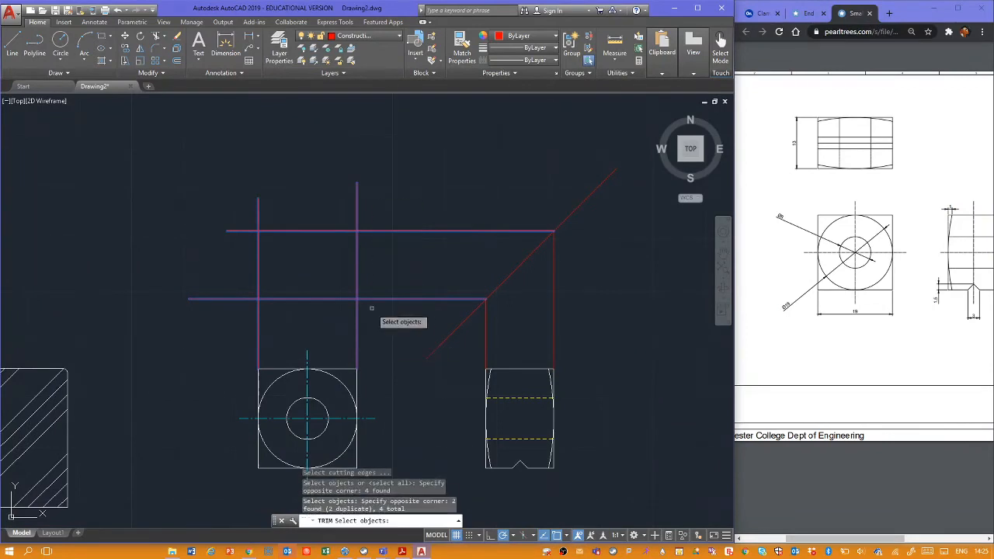
{"action": "key", "text": "space"}
{"action": "left_click", "coordinate": [421, 199]}
{"action": "left_click", "coordinate": [401, 300]}
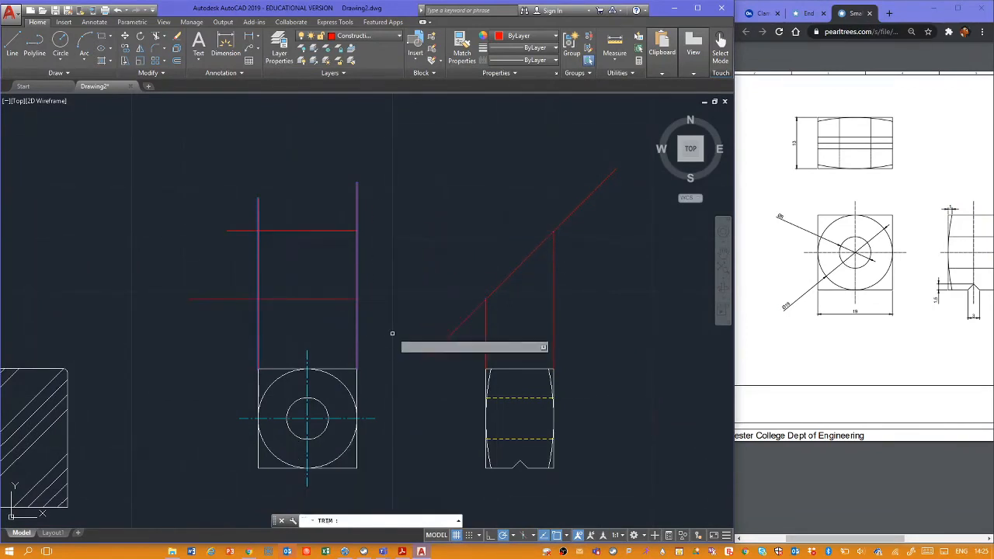
Step: Trim the remaining construction line ends above, beside and below the crossings, leaving a closed rectangle above the front view
{"action": "left_click", "coordinate": [381, 182]}
{"action": "left_click", "coordinate": [228, 219]}
{"action": "left_click", "coordinate": [234, 208]}
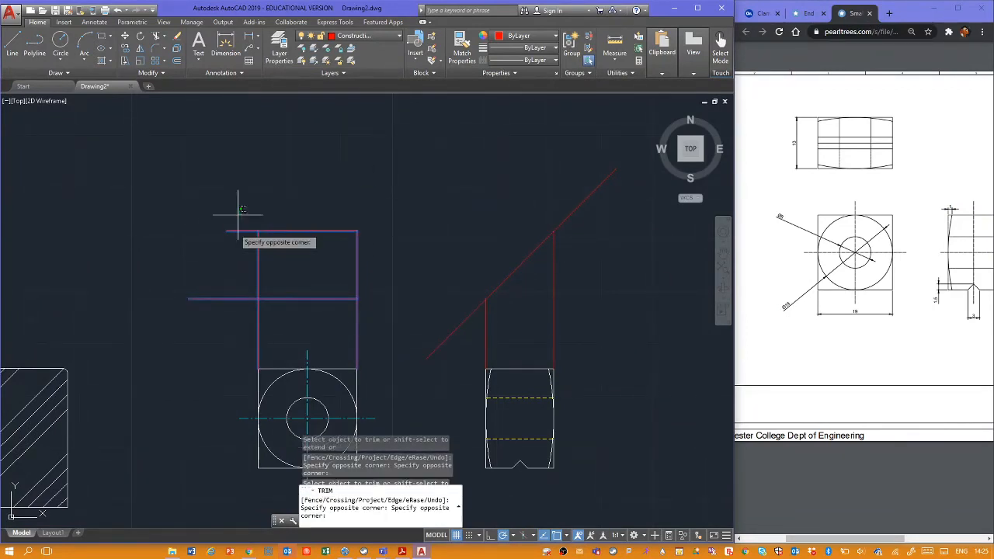
{"action": "left_click", "coordinate": [214, 321]}
{"action": "left_click", "coordinate": [386, 327]}
{"action": "left_click", "coordinate": [178, 323]}
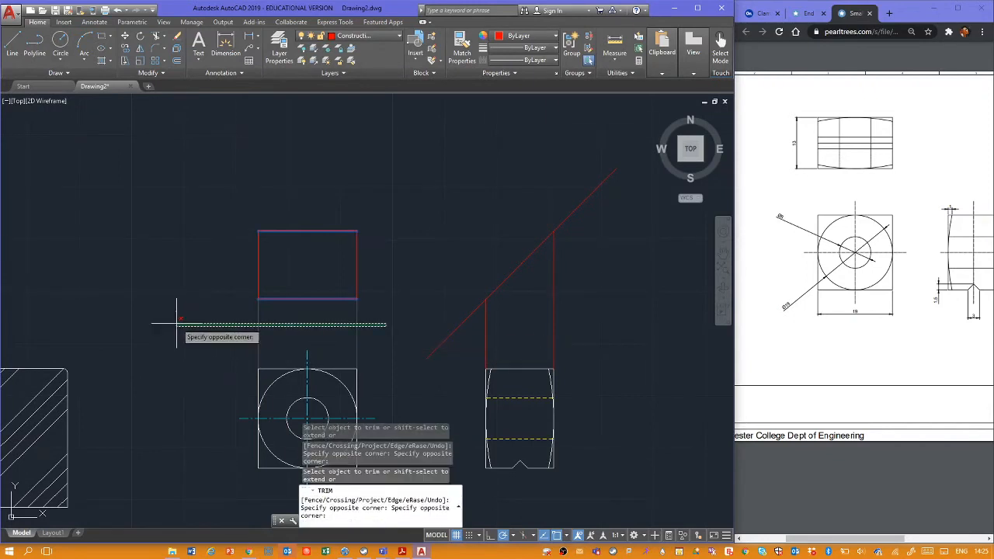
{"action": "key", "text": "Escape"}
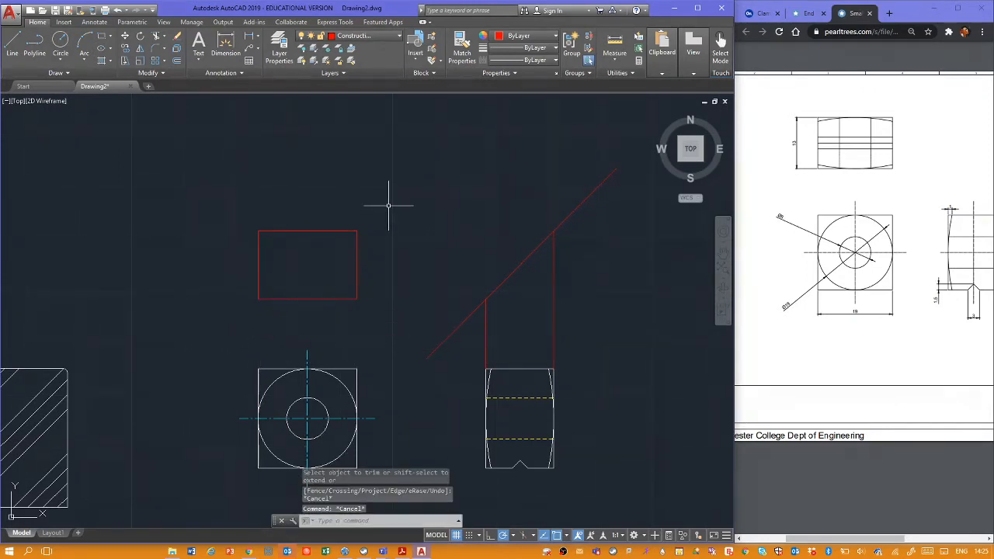
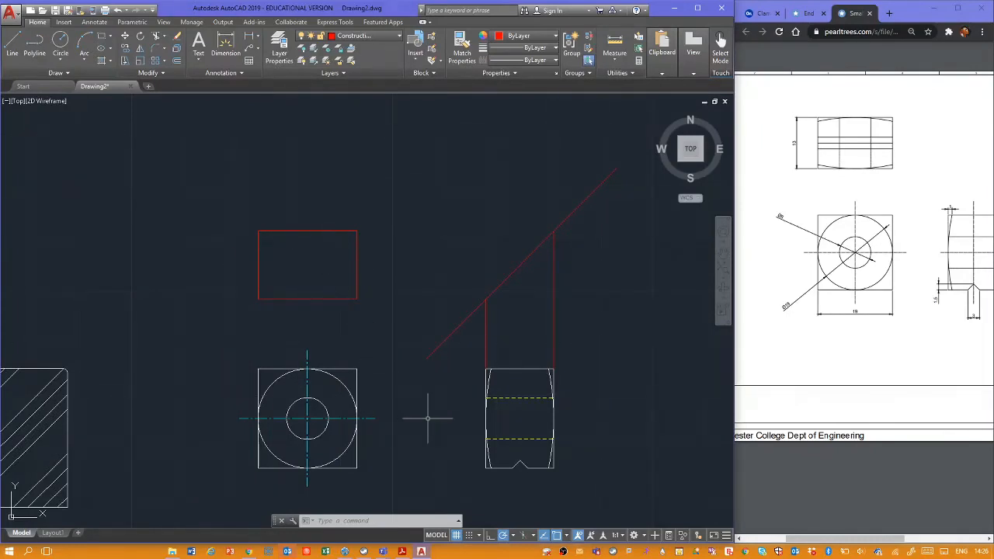
Step: Project the left end of the side view's V-notch up to the 45° line and across to the top view's left edge
{"action": "type", "text": "l"}
{"action": "key", "text": "Return"}
{"action": "left_click", "coordinate": [511, 467]}
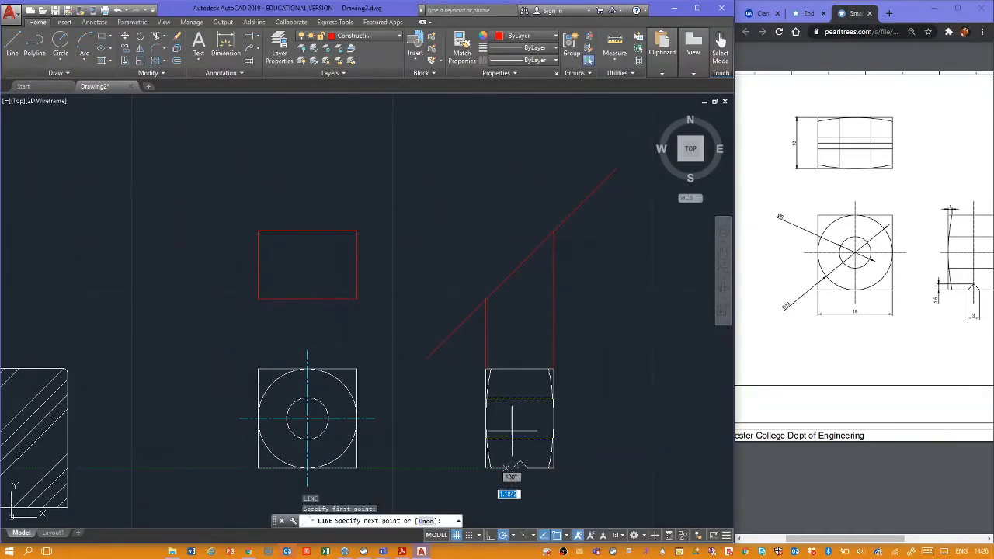
{"action": "left_click", "coordinate": [512, 274]}
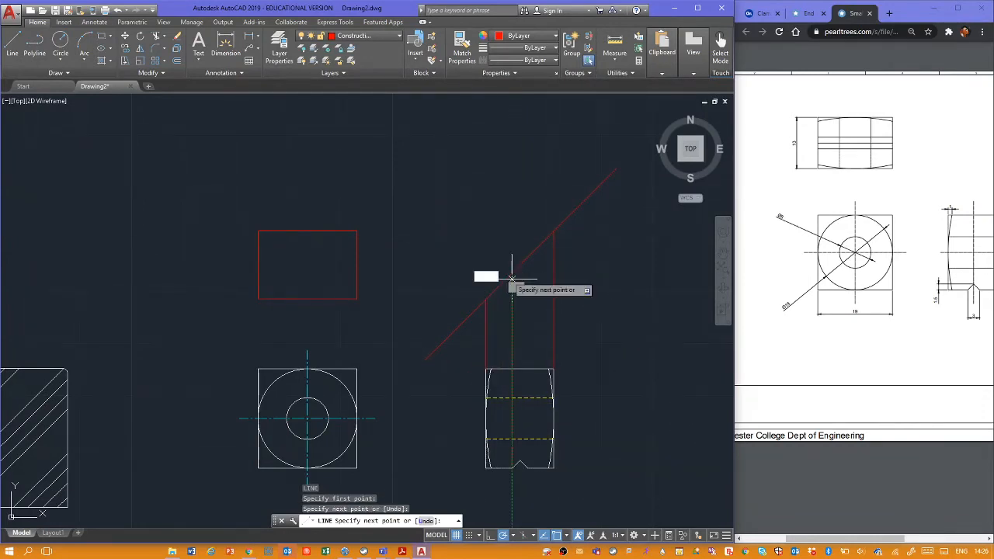
{"action": "left_click", "coordinate": [258, 273]}
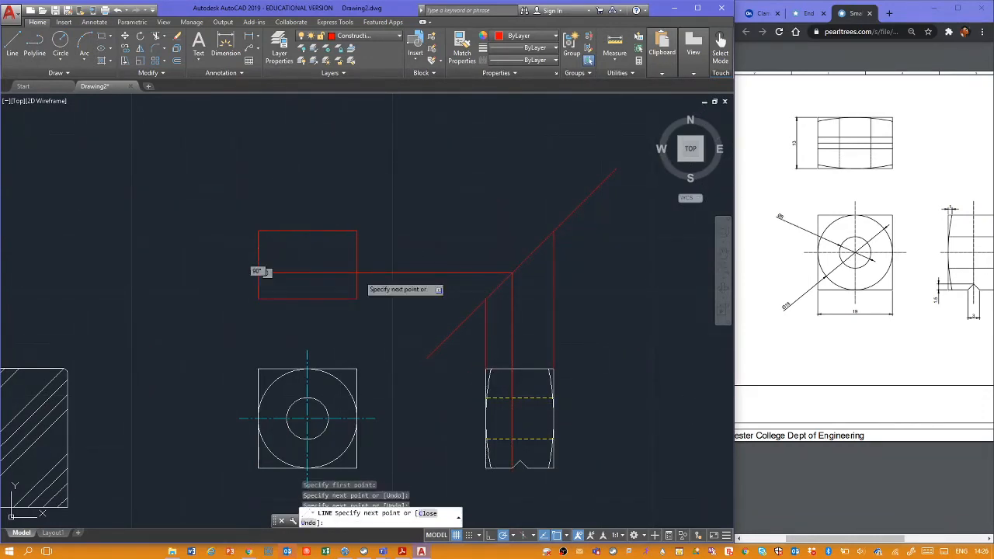
{"action": "key", "text": "Escape"}
Step: Project the apex of the side view's V-notch up to the 45° line and across to the top view's left edge
{"action": "type", "text": "l"}
{"action": "key", "text": "Return"}
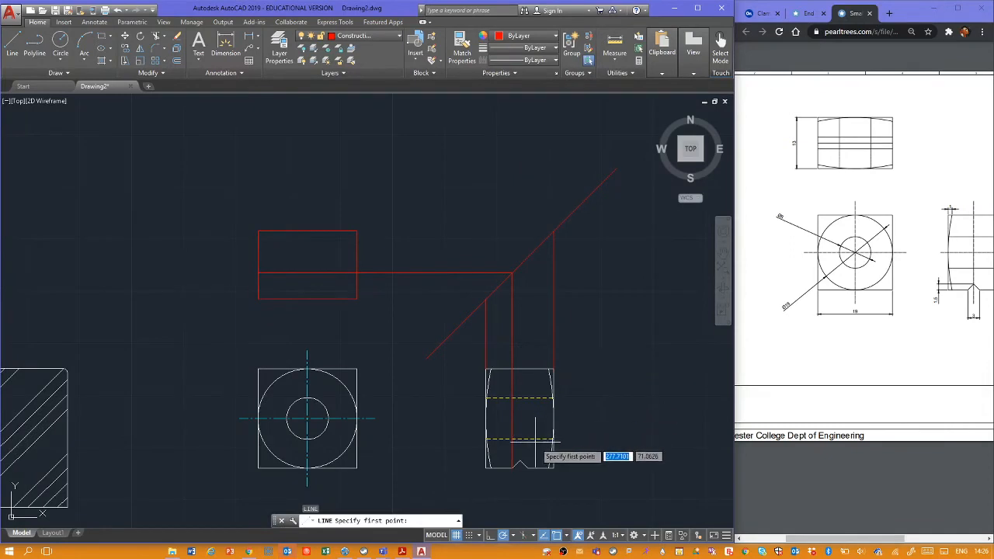
{"action": "left_click", "coordinate": [520, 463]}
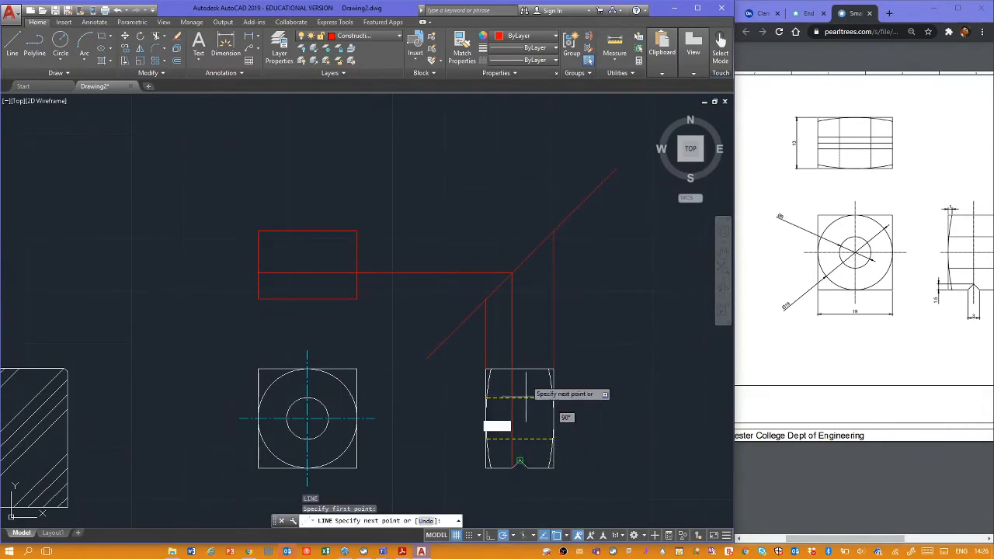
{"action": "left_click", "coordinate": [519, 268]}
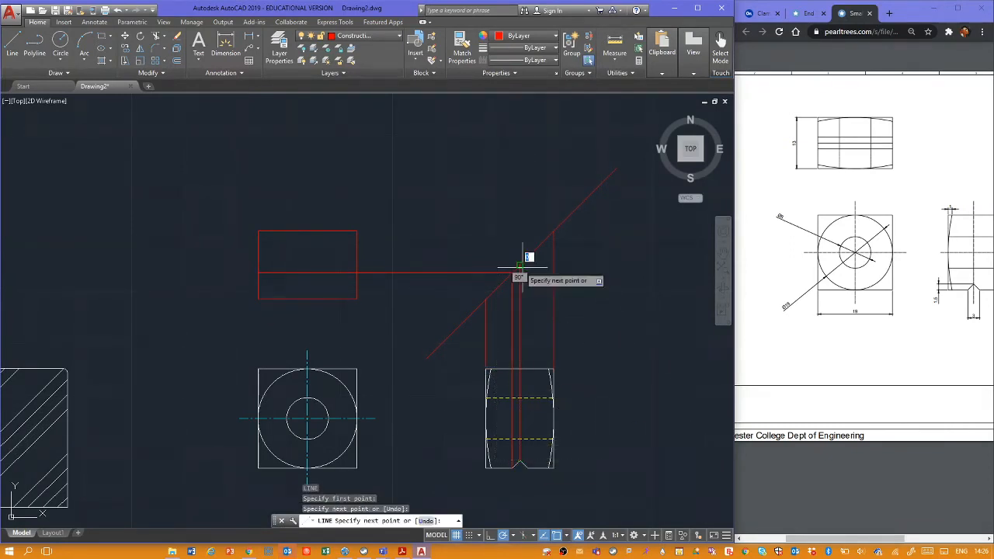
{"action": "left_click", "coordinate": [259, 267]}
{"action": "key", "text": "Return"}
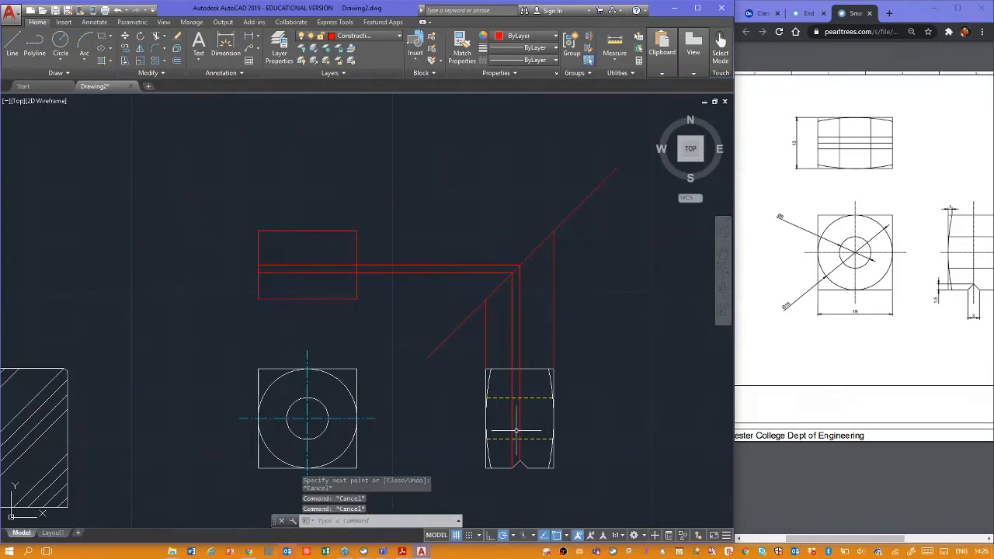
Step: Project the right end of the side view's V-notch up to the 45° line and across to the top view's left edge
{"action": "key", "text": "Return"}
{"action": "left_click", "coordinate": [527, 467]}
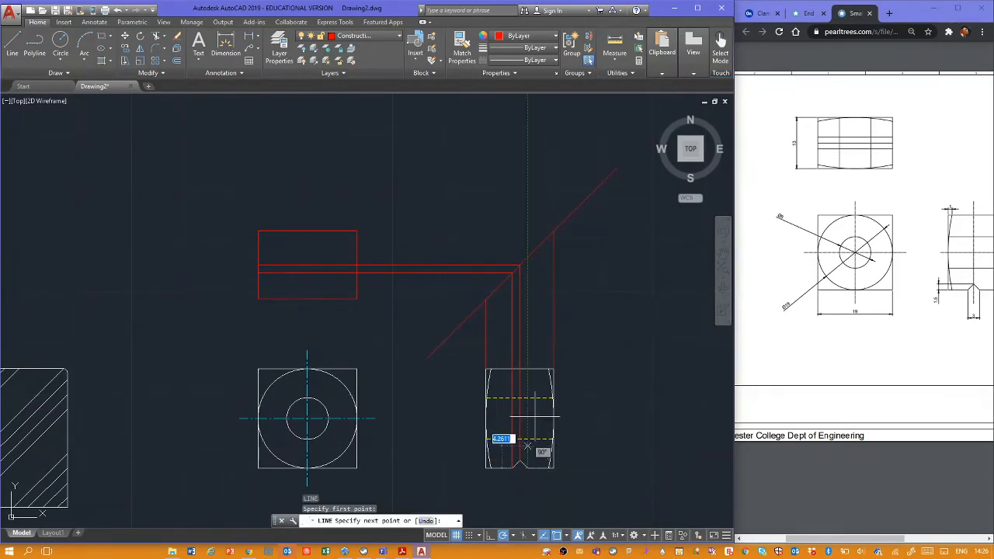
{"action": "left_click", "coordinate": [525, 258]}
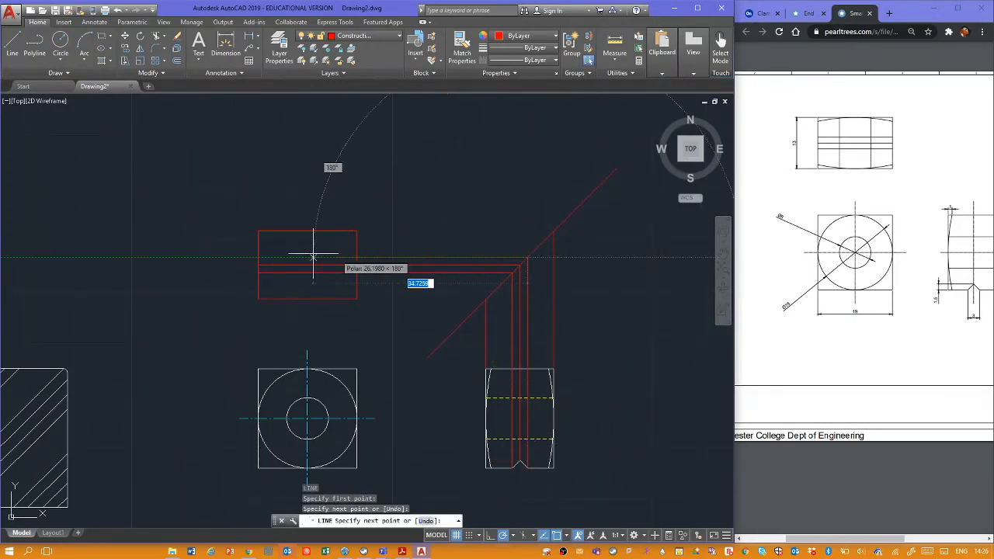
{"action": "left_click", "coordinate": [263, 257]}
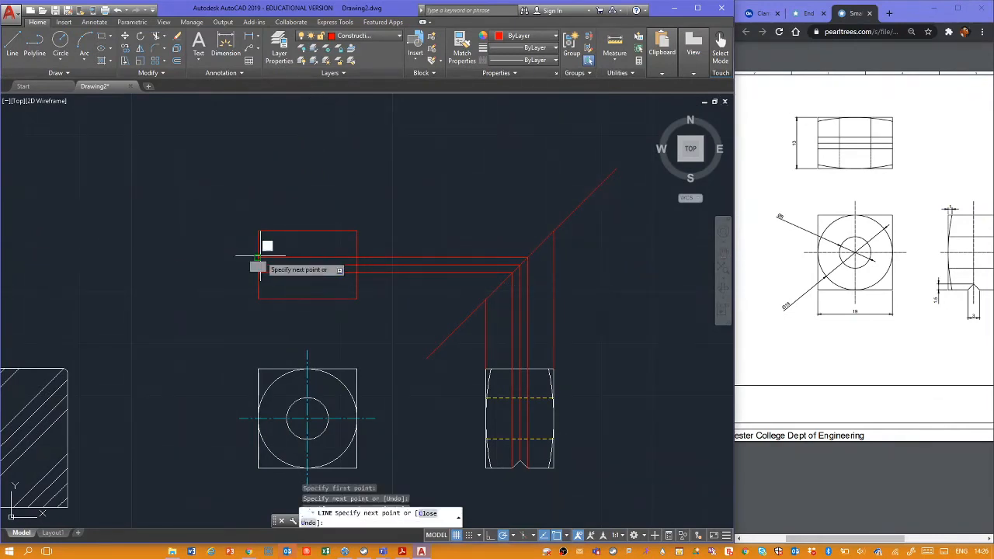
{"action": "key", "text": "Escape"}
Step: Trim the three notch projection lines between the top view's right edge and the 45° line
{"action": "type", "text": "tr"}
{"action": "key", "text": "Return"}
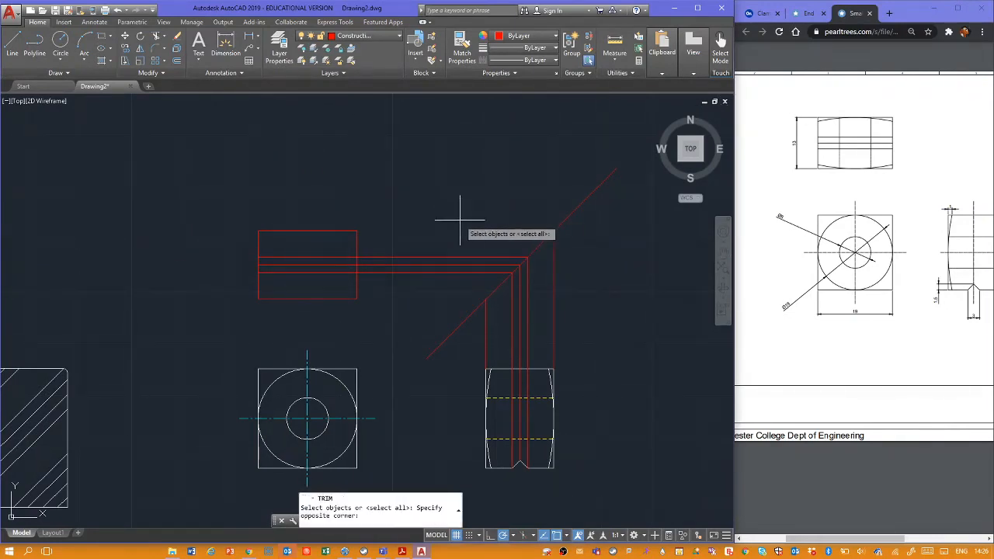
{"action": "left_click", "coordinate": [460, 221]}
{"action": "left_click", "coordinate": [315, 301]}
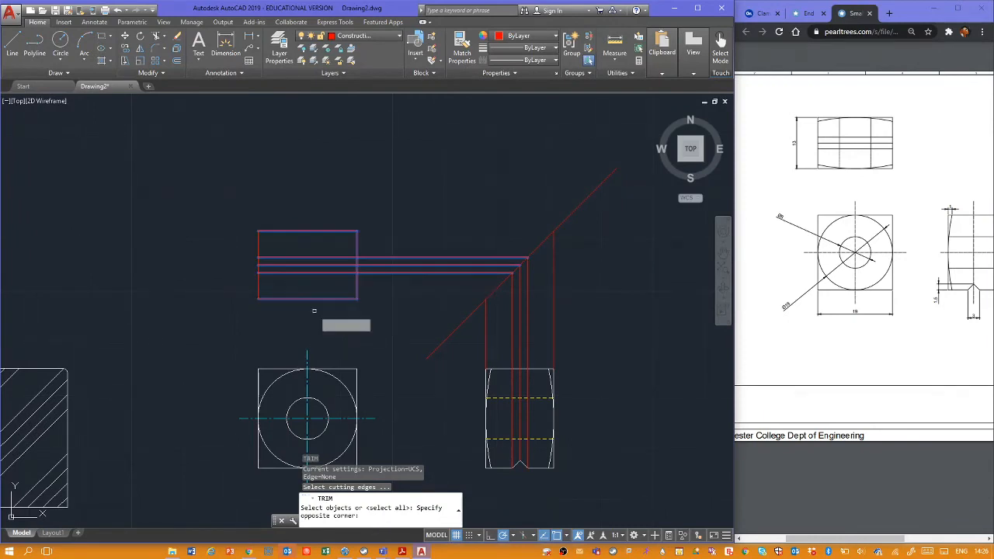
{"action": "key", "text": "Return"}
{"action": "left_click", "coordinate": [450, 234]}
{"action": "left_click", "coordinate": [400, 286]}
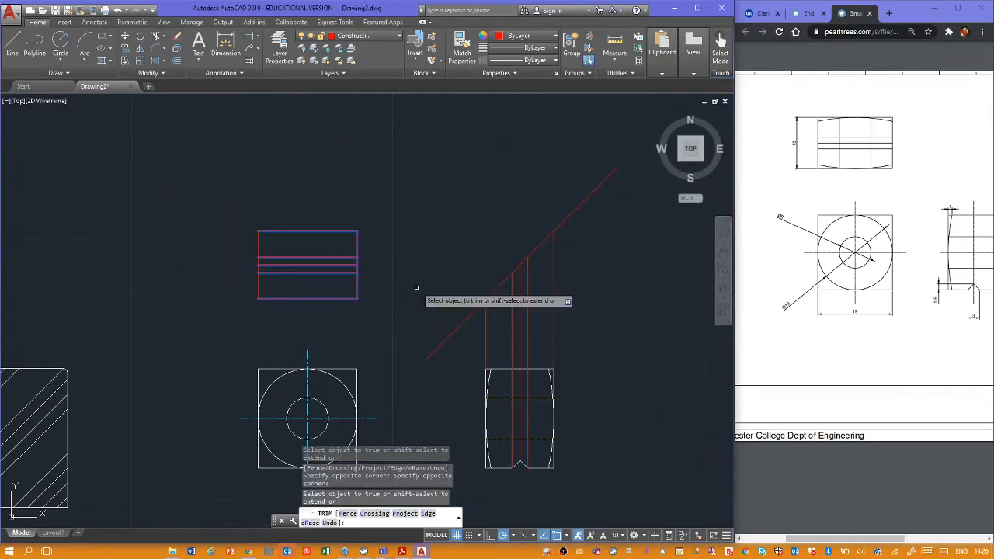
{"action": "key", "text": "Escape"}
Step: Move the top view's rectangle and its three notch lines to layer 0, and clear the selection
{"action": "left_click", "coordinate": [403, 192]}
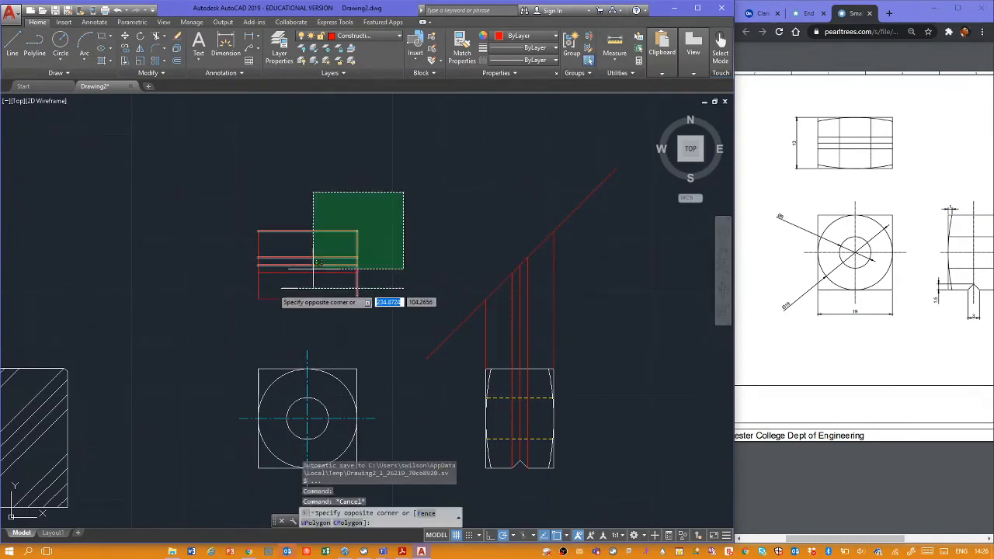
{"action": "left_click", "coordinate": [233, 306]}
{"action": "left_click", "coordinate": [370, 41]}
{"action": "left_click", "coordinate": [365, 53]}
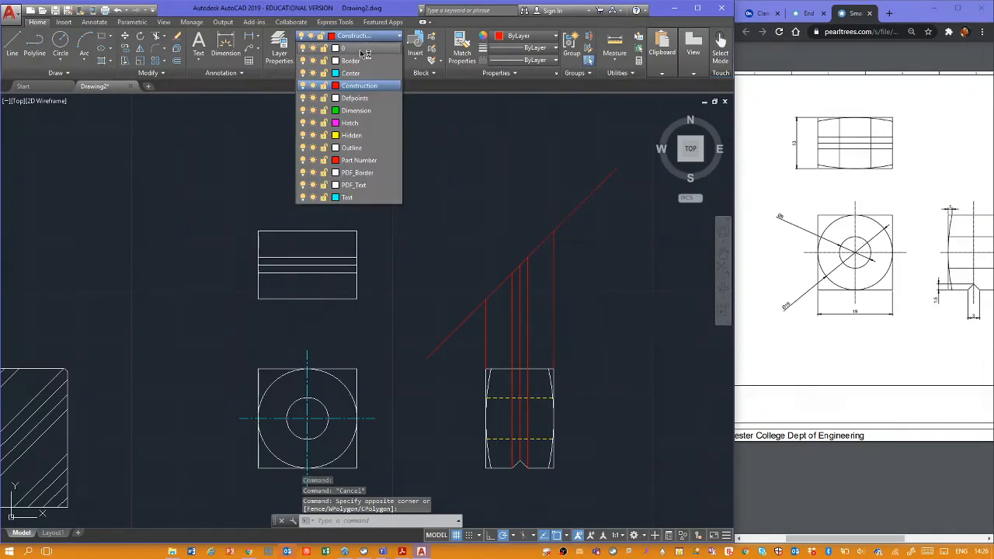
{"action": "left_click", "coordinate": [416, 226]}
{"action": "key", "text": "Escape"}
{"action": "key", "text": "Escape"}
{"action": "key", "text": "Escape"}
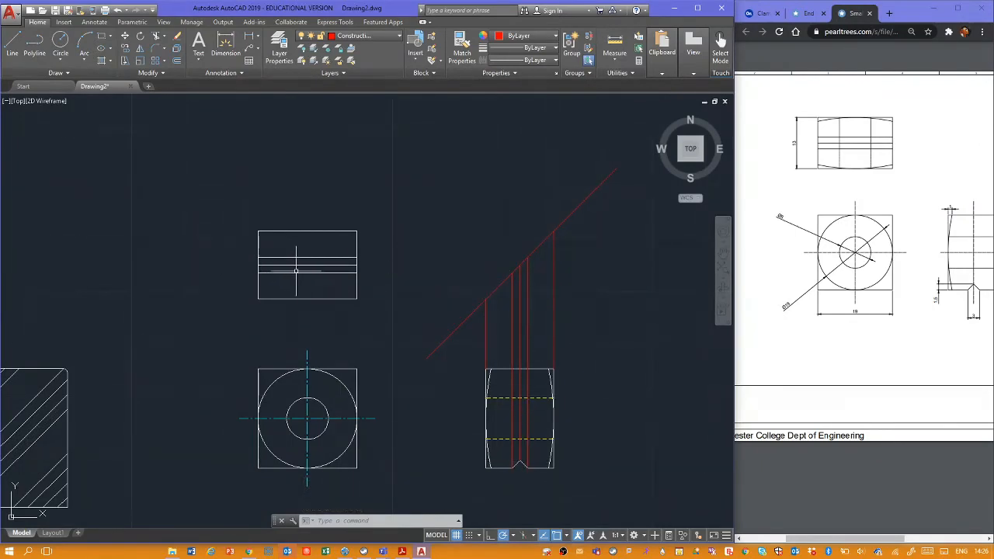
{"action": "scroll", "coordinate": [296, 271], "scroll_direction": "up", "scroll_amount": 4}
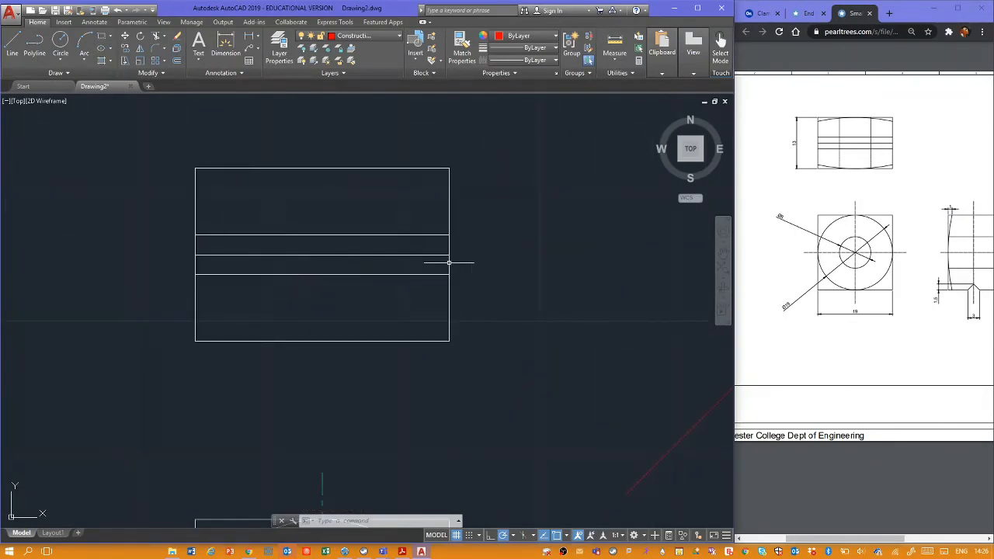
{"action": "left_click", "coordinate": [221, 48]}
{"action": "left_click", "coordinate": [448, 234]}
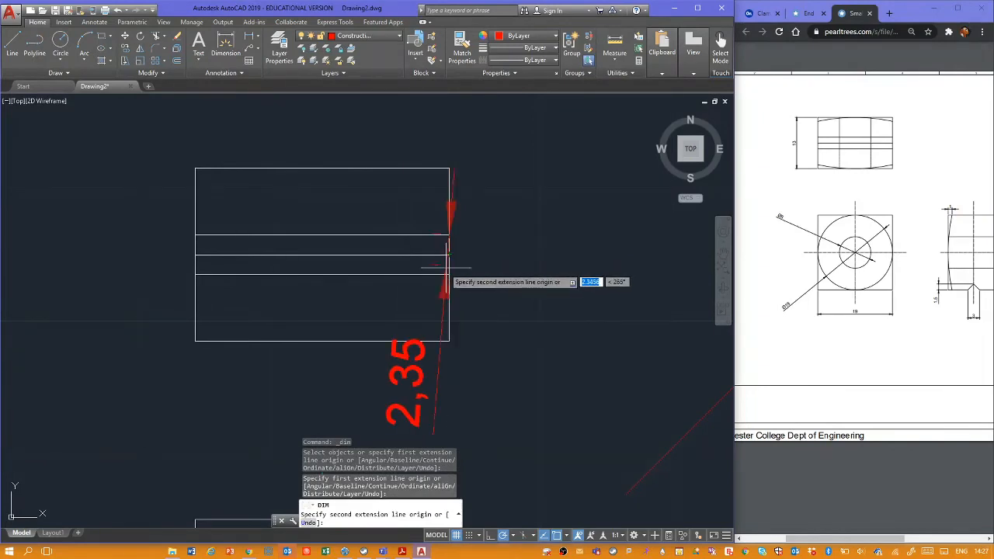
{"action": "key", "text": "Escape"}
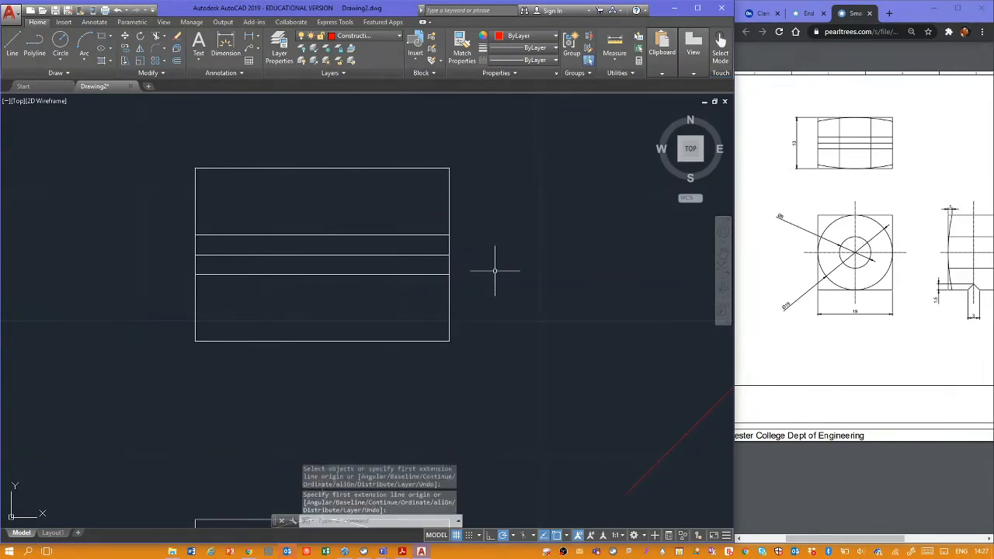
{"action": "key", "text": "Escape"}
{"action": "key", "text": "Escape"}
{"action": "key", "text": "Escape"}
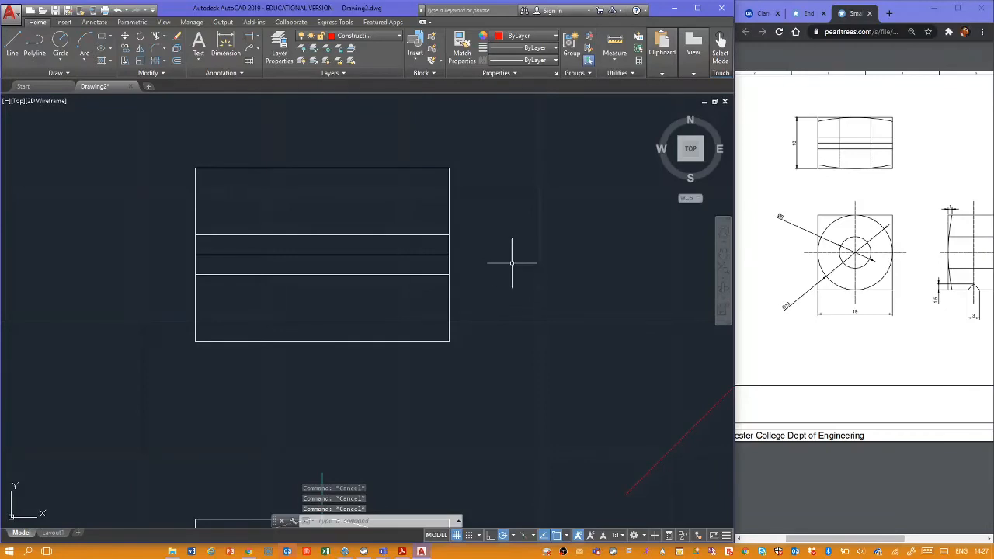
{"action": "key", "text": "l"}
{"action": "key", "text": "Return"}
{"action": "right_click", "coordinate": [512, 268], "text": "shift"}
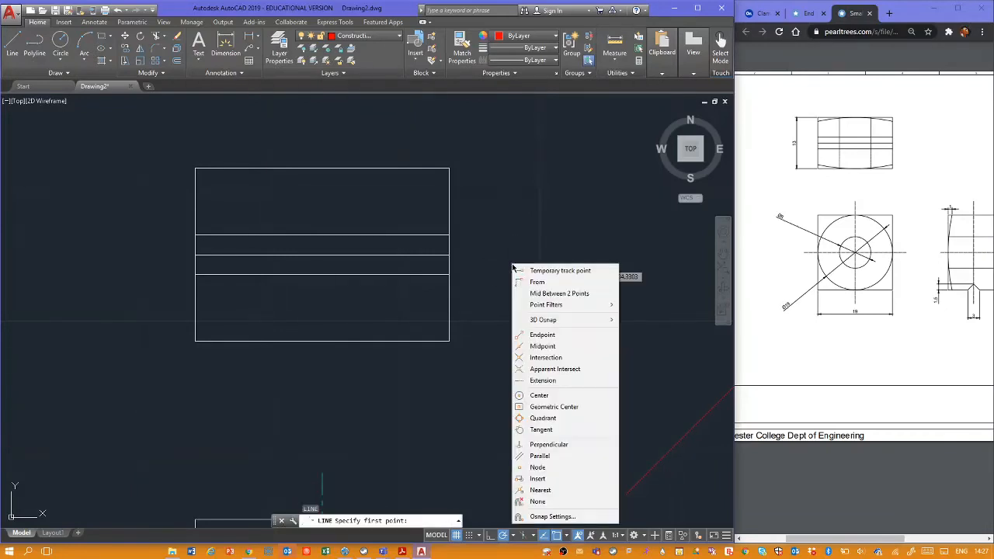
{"action": "left_click", "coordinate": [543, 347]}
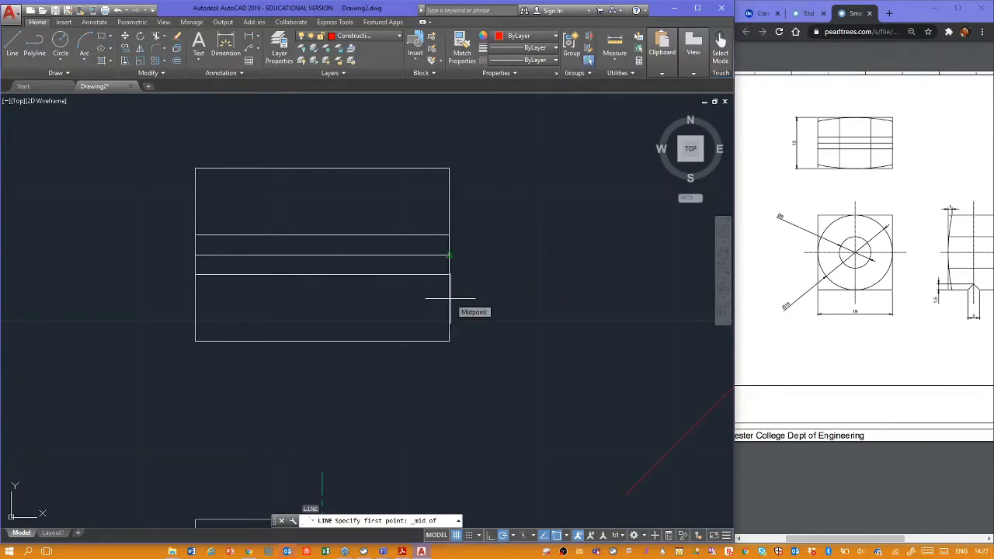
{"action": "key", "text": "Escape"}
{"action": "key", "text": "Escape"}
{"action": "key", "text": "Escape"}
Step: Switch to the browser at full size and close the Small Grip drawing to bring up the End Hinge drawing
{"action": "scroll", "coordinate": [501, 288], "scroll_direction": "down", "scroll_amount": 5}
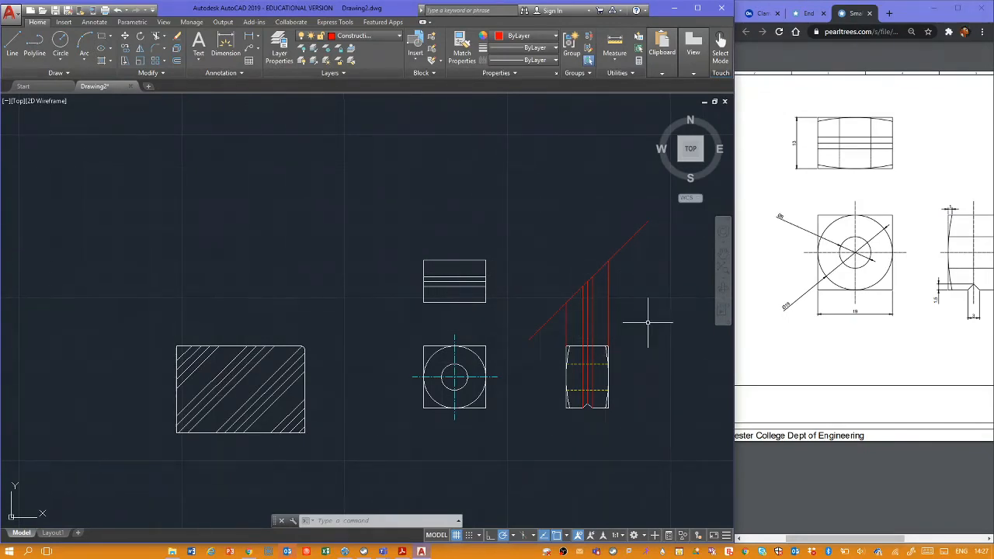
{"action": "middle_click_drag", "start_coordinate": [646, 328], "coordinate": [549, 326]}
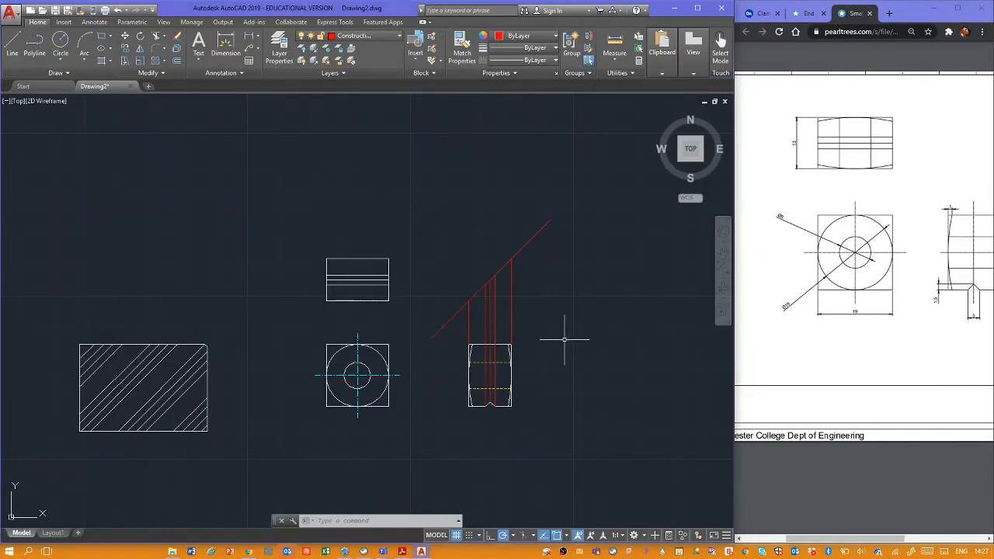
{"action": "middle_click_drag", "start_coordinate": [579, 349], "coordinate": [503, 365]}
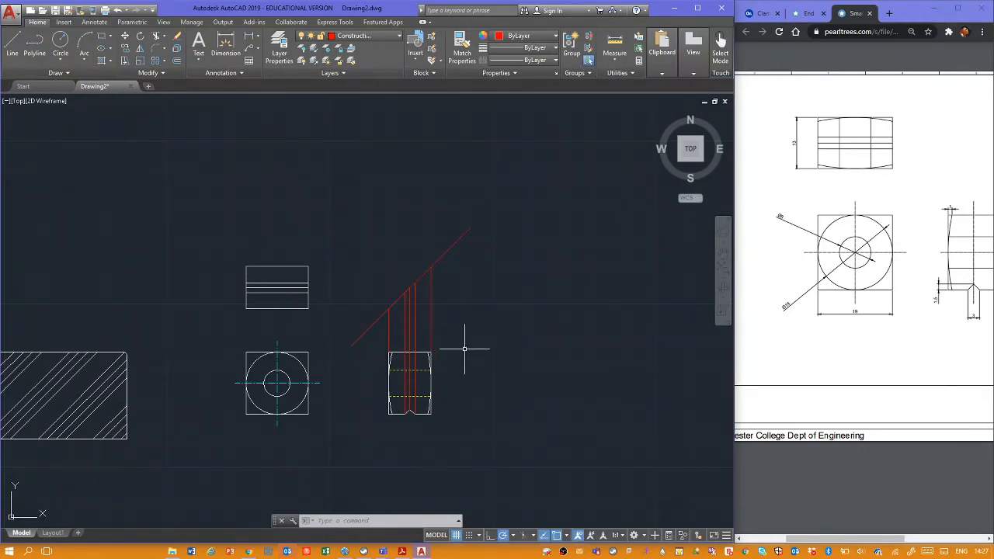
{"action": "left_click", "coordinate": [835, 356]}
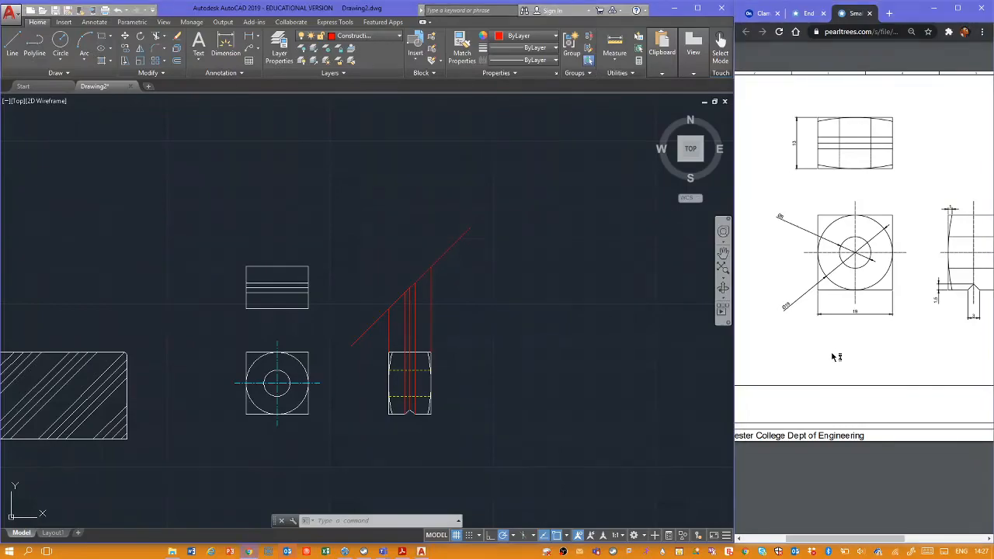
{"action": "left_click", "coordinate": [958, 13]}
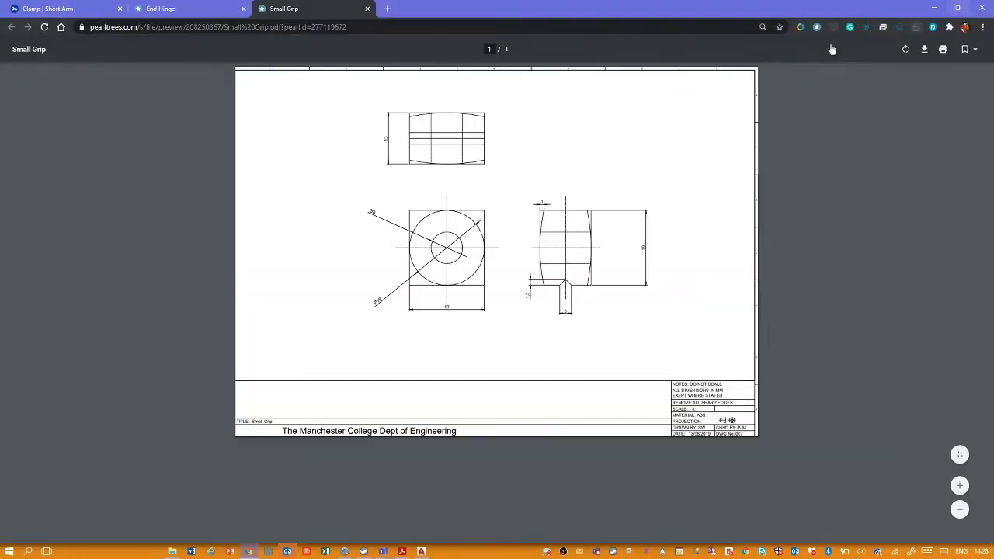
{"action": "left_click", "coordinate": [368, 8]}
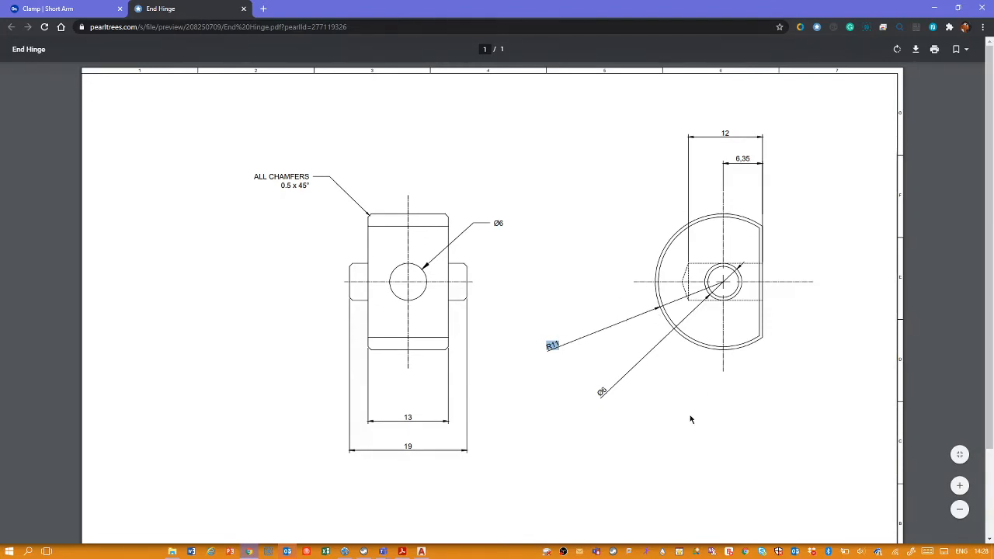
Step: Place the End Hinge drawing beside the AutoCAD window, showing its round side view, and clear empty drawing space beside the Small Grip views
{"action": "left_click", "coordinate": [644, 406]}
{"action": "left_click", "coordinate": [959, 10]}
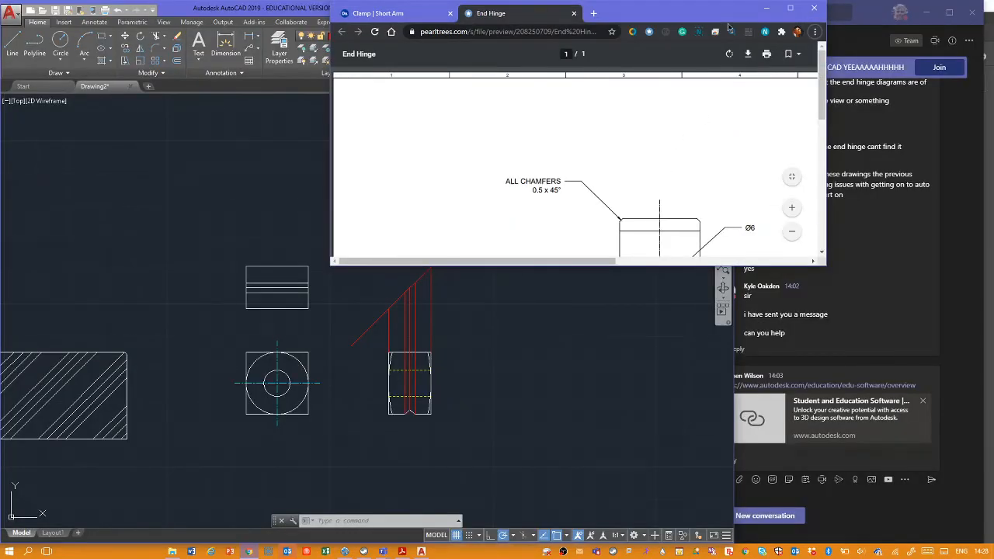
{"action": "left_click_drag", "start_coordinate": [718, 16], "coordinate": [992, 117]}
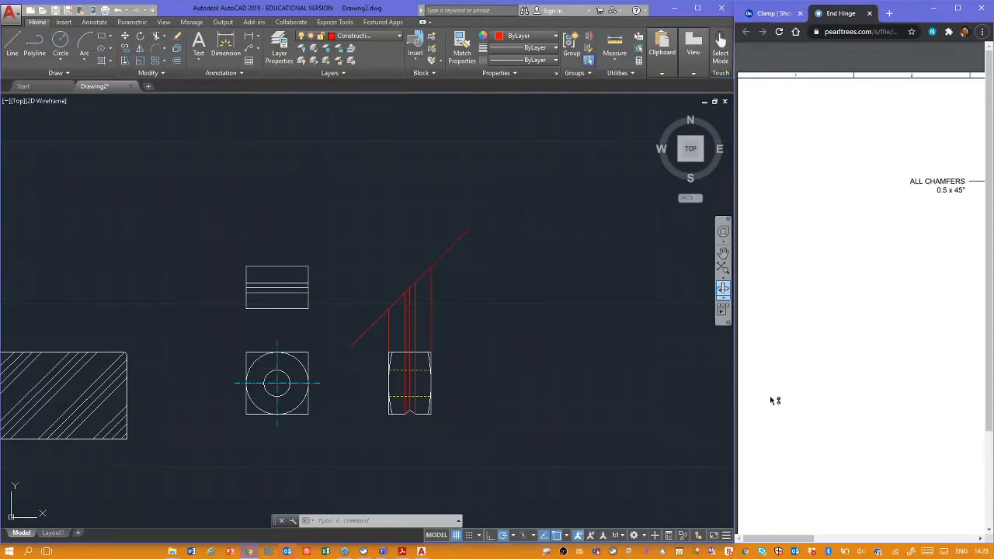
{"action": "mouse_move", "coordinate": [772, 400]}
{"action": "middle_mouse_down"}
{"action": "mouse_move", "coordinate": [865, 384]}
{"action": "mouse_move", "coordinate": [441, 340]}
{"action": "middle_mouse_up"}
{"action": "left_click", "coordinate": [547, 352]}
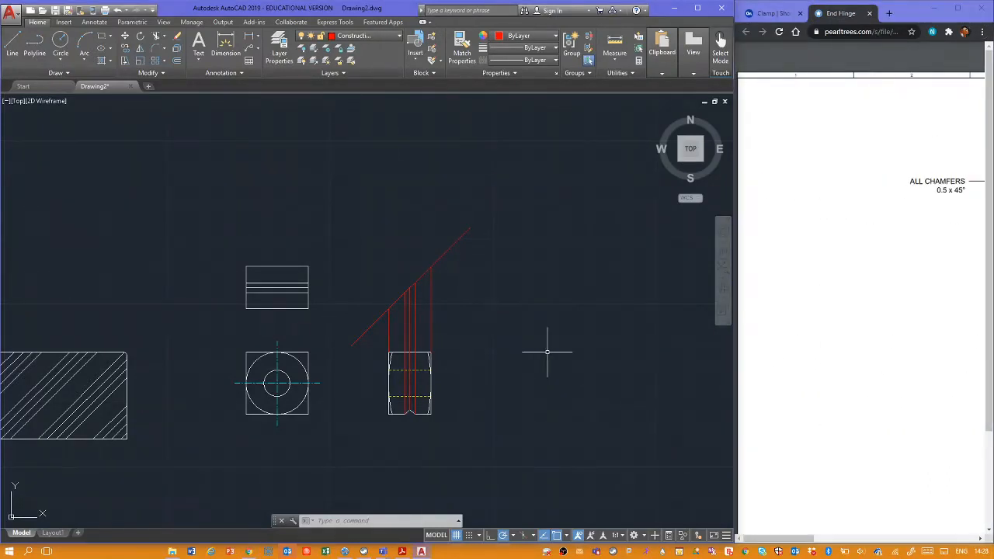
{"action": "middle_click_drag", "start_coordinate": [548, 352], "coordinate": [298, 354]}
{"action": "mouse_move", "coordinate": [819, 362]}
{"action": "middle_mouse_down"}
{"action": "mouse_move", "coordinate": [912, 364]}
{"action": "mouse_move", "coordinate": [886, 369]}
{"action": "middle_mouse_up"}
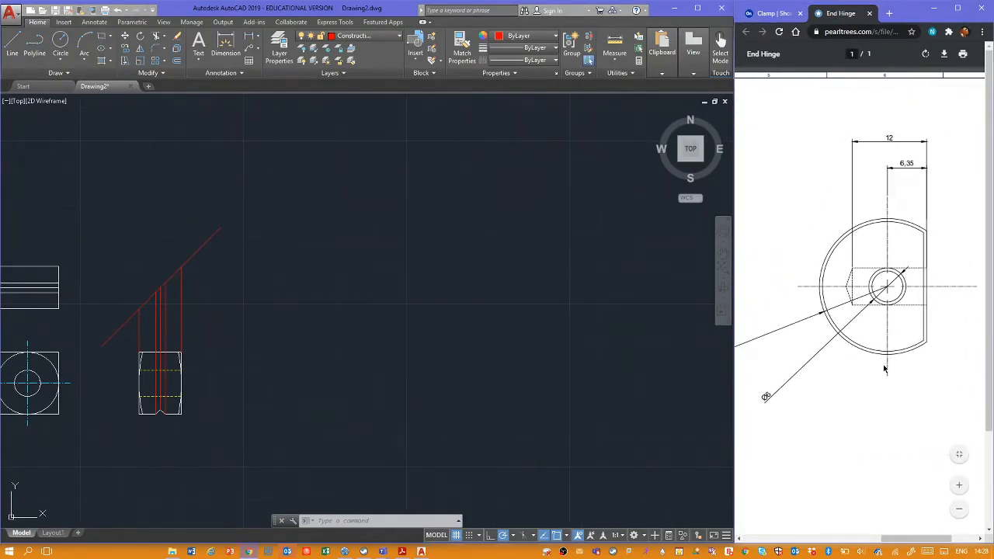
{"action": "left_click", "coordinate": [296, 311]}
{"action": "type", "text": "c"}
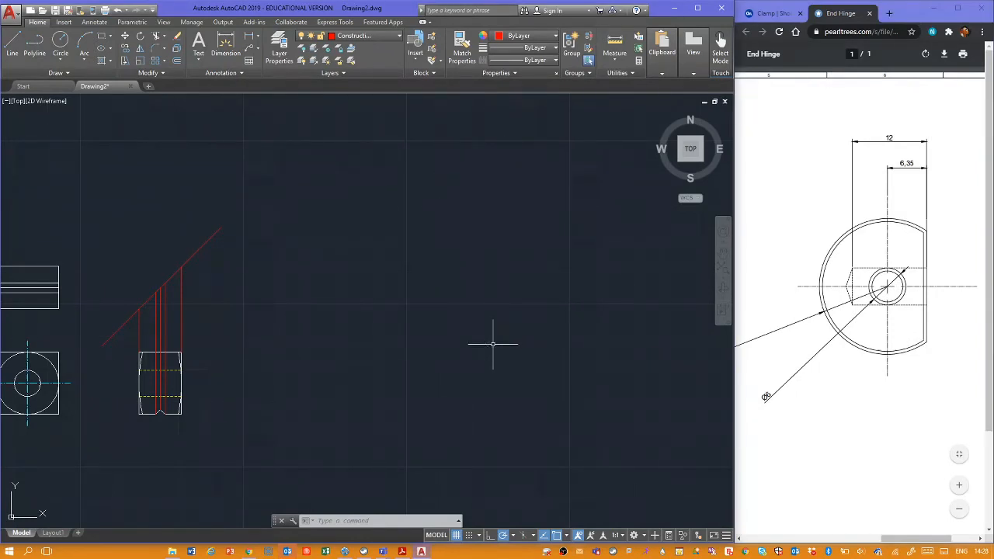
{"action": "key", "text": "Return"}
{"action": "left_click", "coordinate": [456, 318]}
{"action": "key", "text": "Escape"}
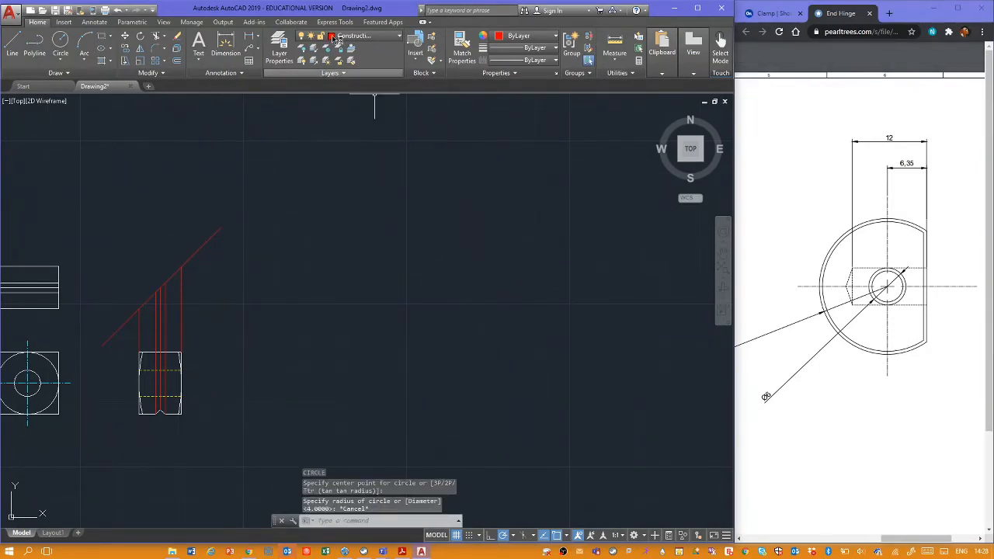
Step: Make layer 0 current and draw a circle of radius 11 in the empty space right of the Small Grip views
{"action": "left_click", "coordinate": [346, 36]}
{"action": "left_click", "coordinate": [372, 49]}
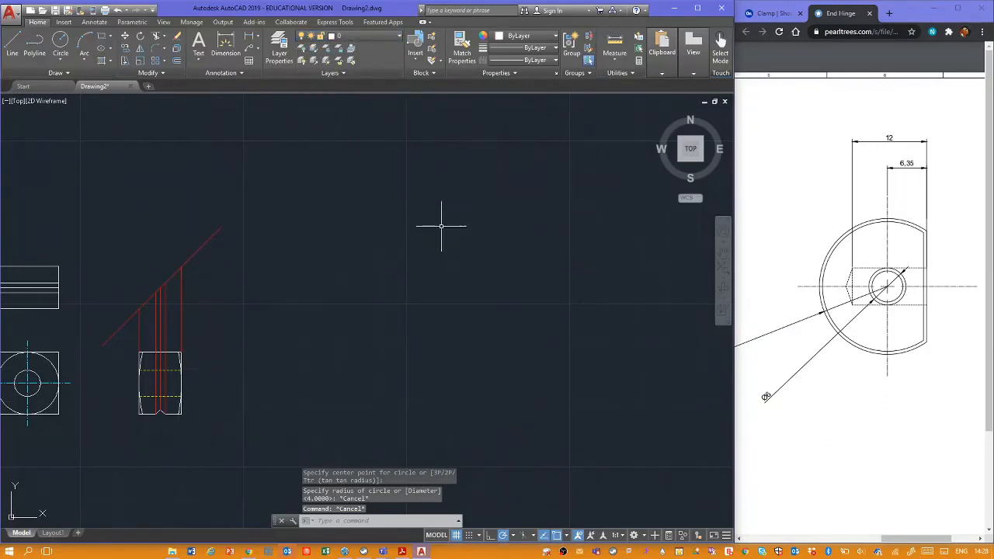
{"action": "key", "text": "Escape"}
{"action": "key", "text": "Escape"}
{"action": "type", "text": "c"}
{"action": "key", "text": "Return"}
{"action": "left_click", "coordinate": [469, 307]}
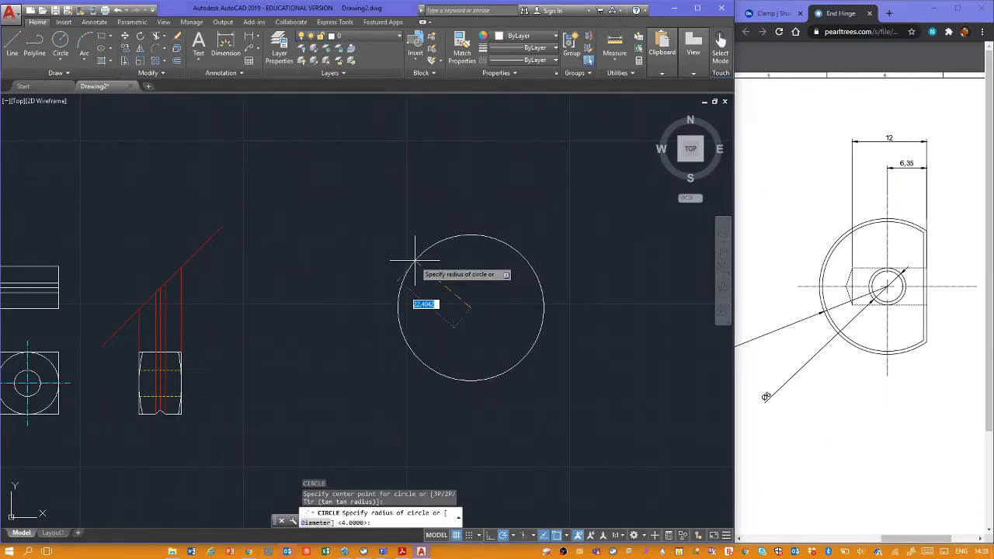
{"action": "key", "text": "Return"}
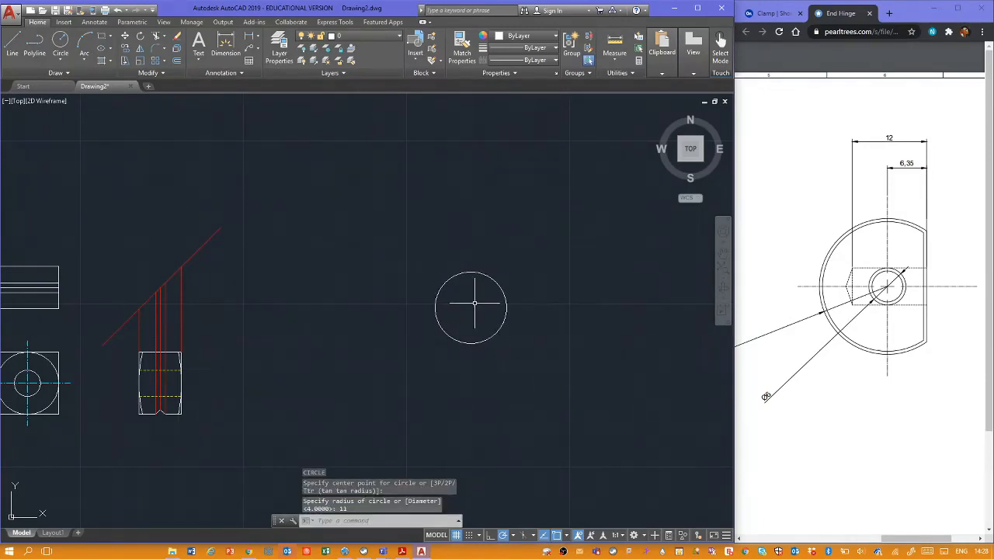
Step: Draw a vertical line from the circle's centre up past its upper edge
{"action": "scroll", "coordinate": [473, 303], "scroll_direction": "up", "scroll_amount": 4}
{"action": "middle_click_drag", "start_coordinate": [489, 308], "coordinate": [449, 303]}
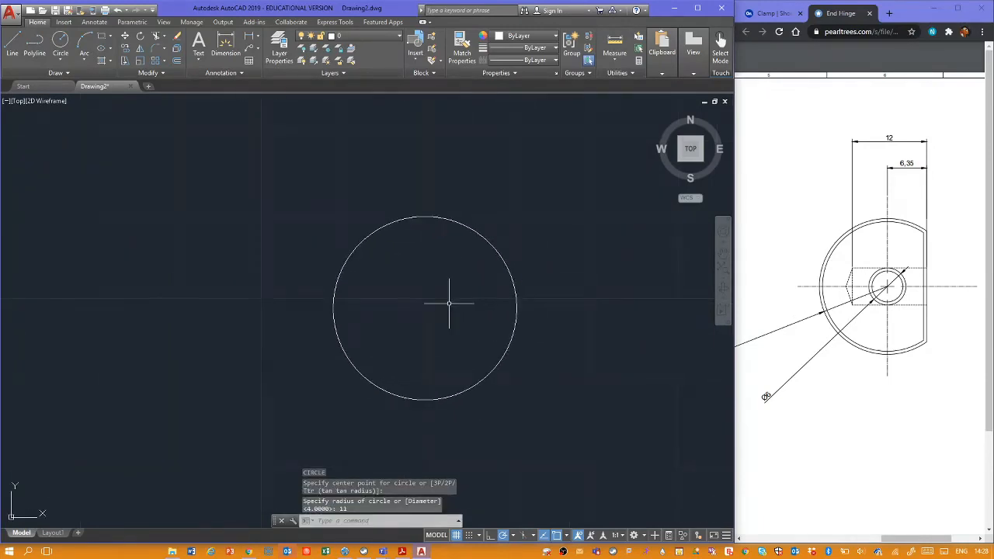
{"action": "key", "text": "Escape"}
{"action": "key", "text": "l"}
{"action": "key", "text": "Return"}
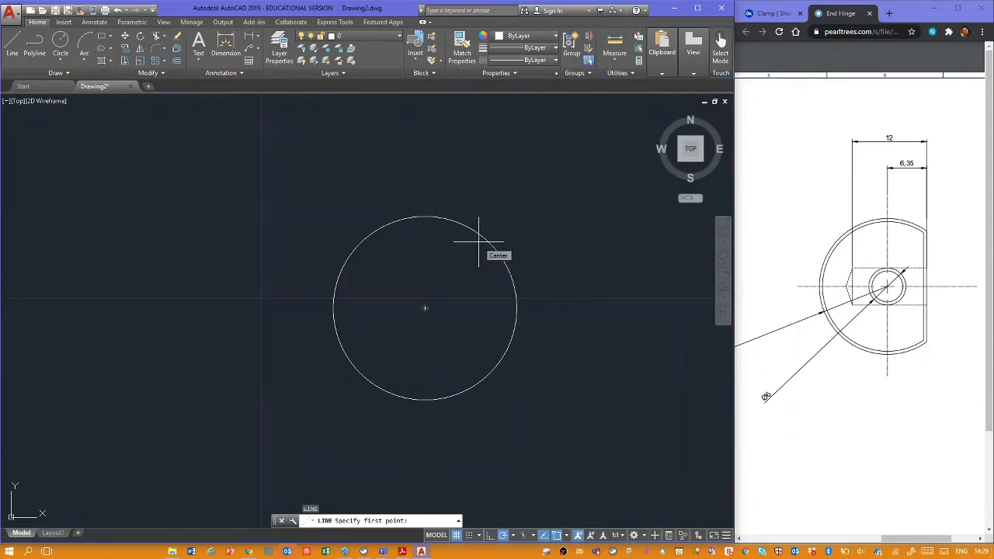
{"action": "left_click", "coordinate": [477, 241]}
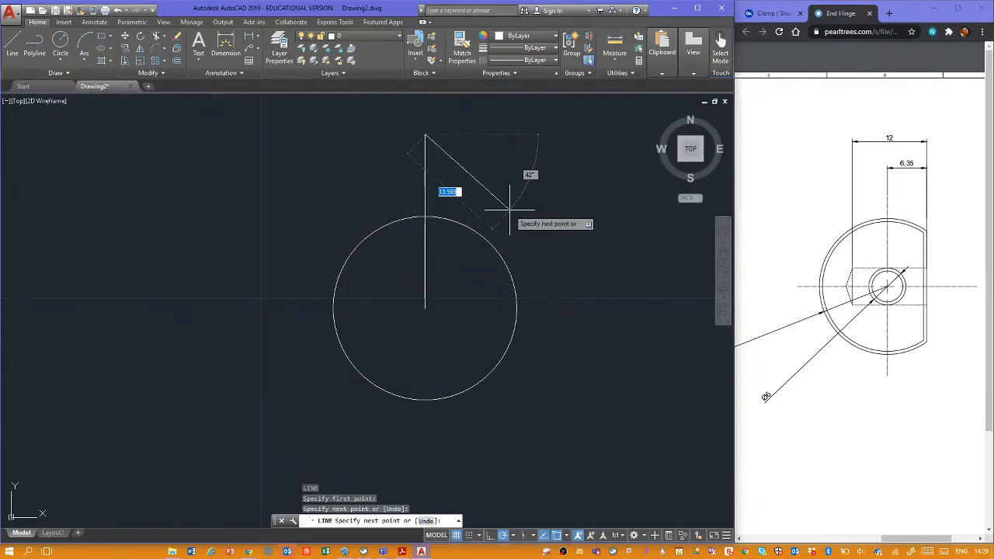
{"action": "key", "text": "Escape"}
{"action": "key", "text": "Escape"}
{"action": "key", "text": "Escape"}
Step: Offset the vertical line 6.35 to the right of the circle's centre
{"action": "left_click", "coordinate": [180, 60]}
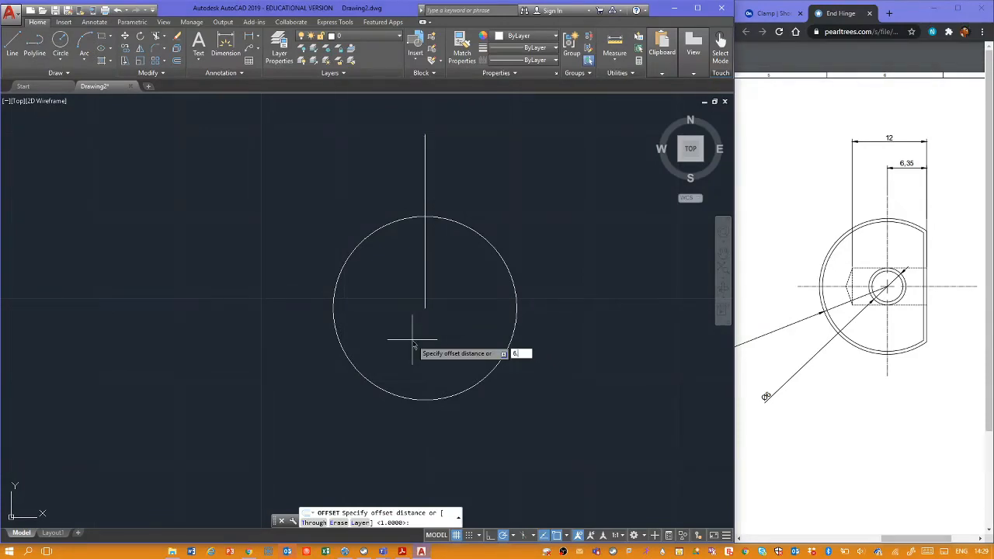
{"action": "key", "text": "Return"}
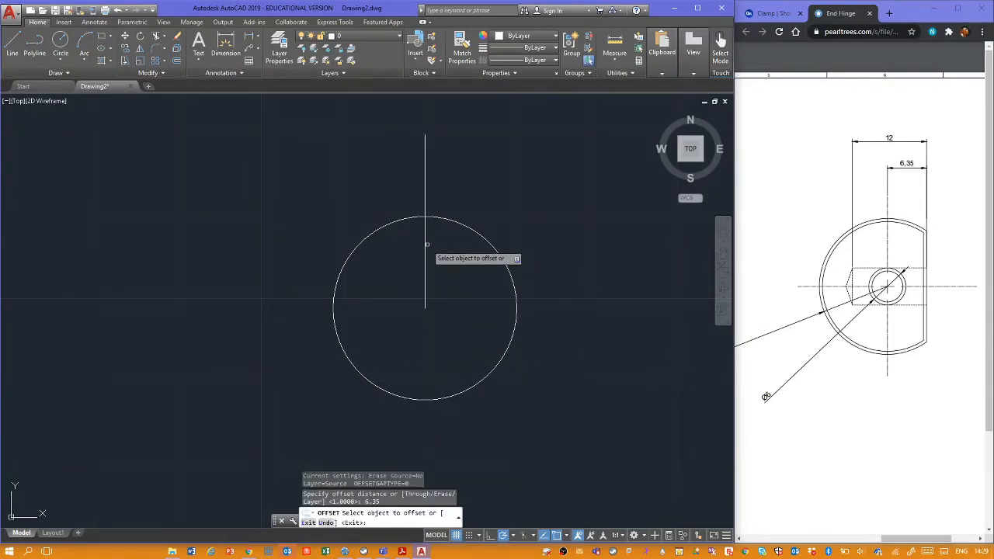
{"action": "left_click", "coordinate": [425, 246]}
{"action": "left_click", "coordinate": [458, 260]}
{"action": "key", "text": "Escape"}
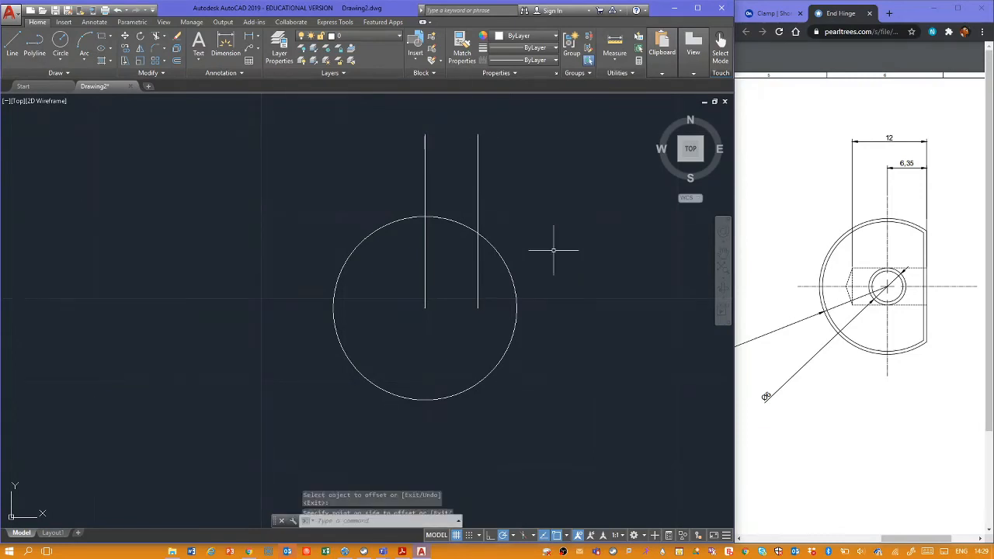
Step: Stretch the lower end of the offset line straight down past the bottom of the circle
{"action": "left_click", "coordinate": [477, 286]}
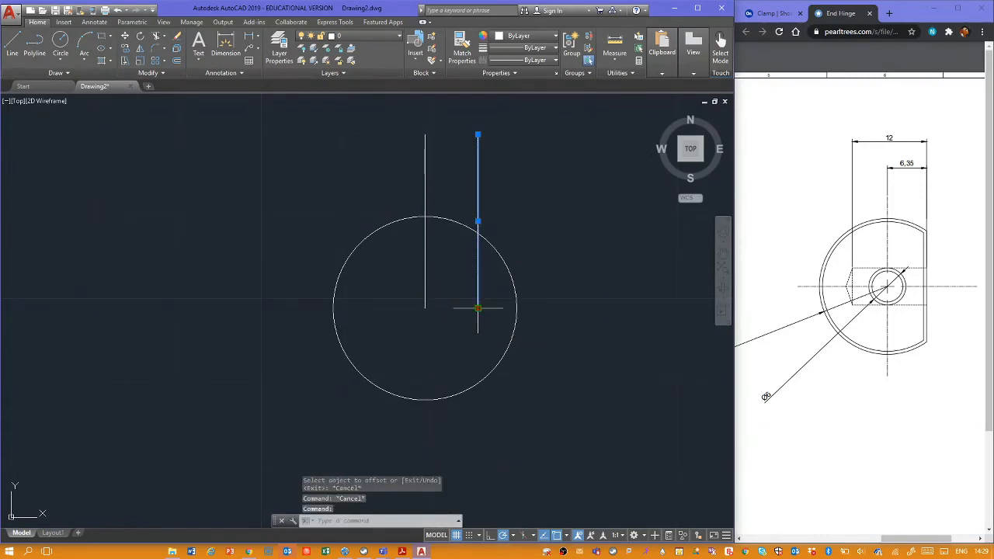
{"action": "left_click", "coordinate": [478, 308]}
{"action": "left_click", "coordinate": [482, 433]}
{"action": "key", "text": "Escape"}
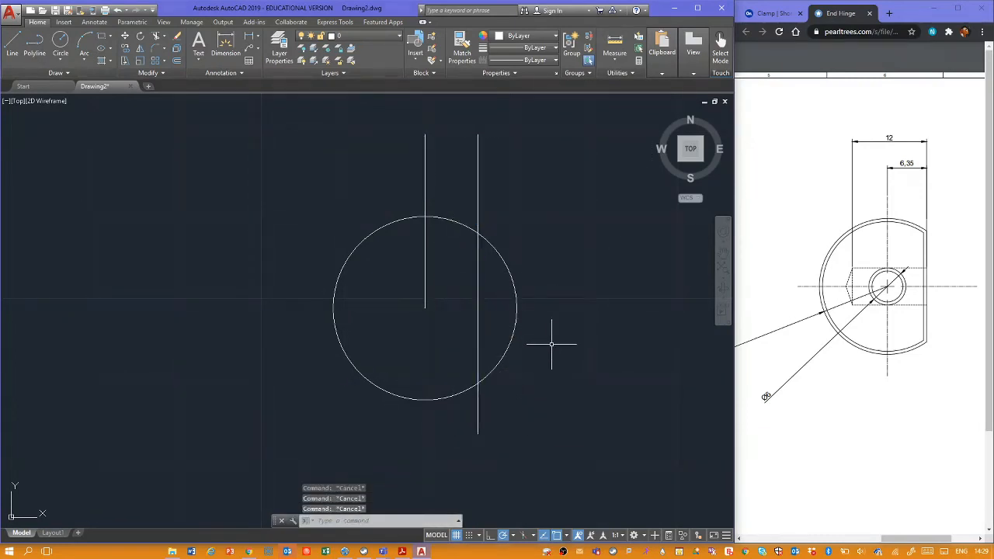
Step: Trim away the circle's arc right of the offset line and both line ends sticking out beyond the circle
{"action": "type", "text": "tr"}
{"action": "key", "text": "Return"}
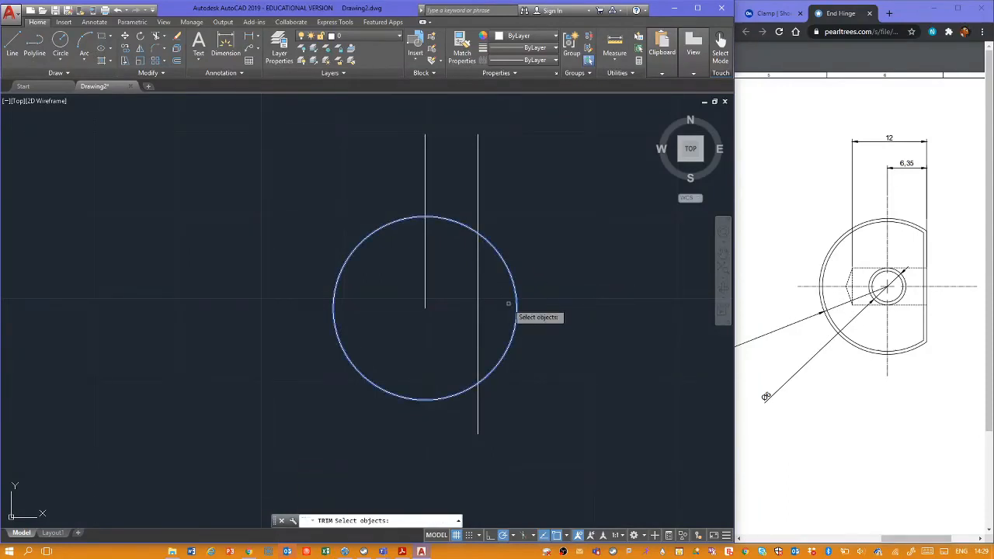
{"action": "left_click", "coordinate": [514, 306]}
{"action": "left_click", "coordinate": [462, 287]}
{"action": "key", "text": "Return"}
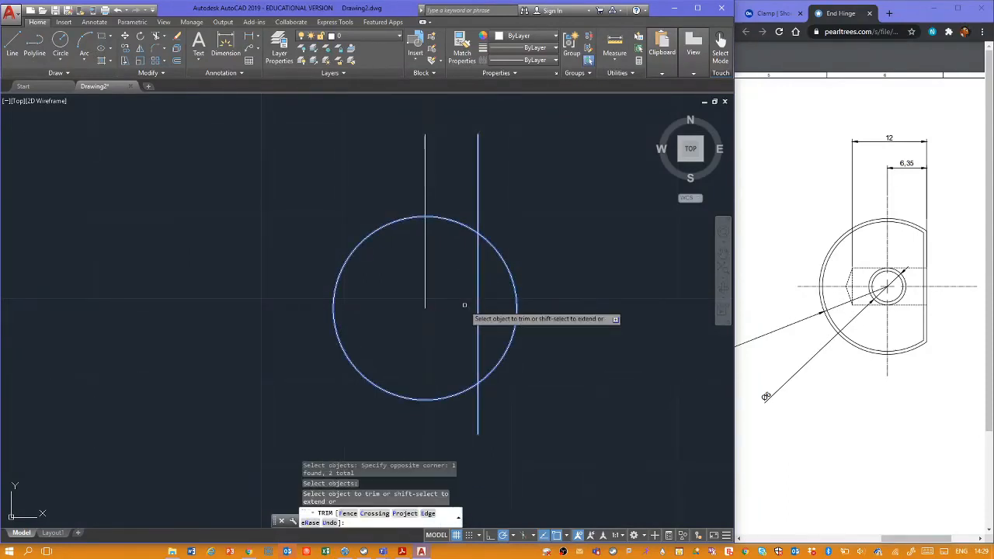
{"action": "left_click", "coordinate": [509, 270]}
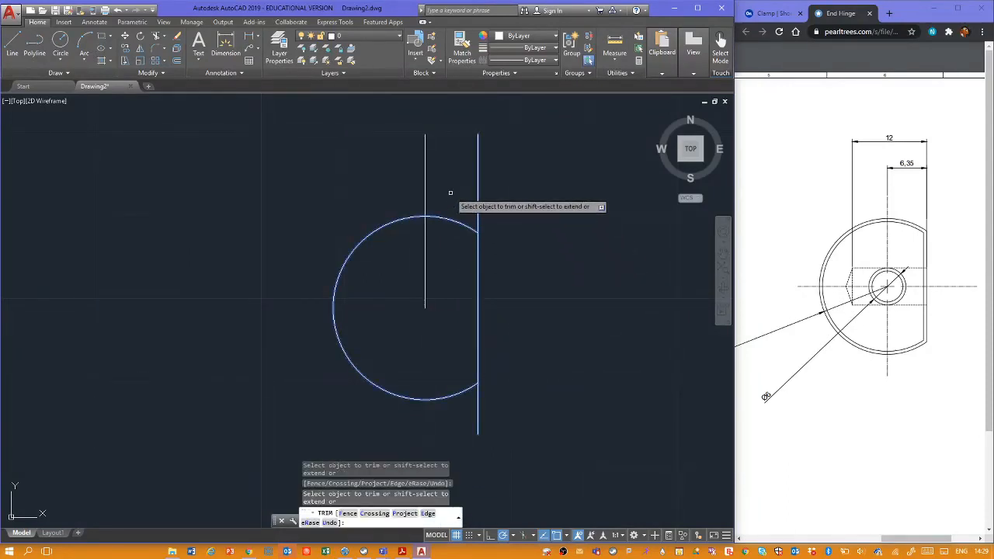
{"action": "left_click", "coordinate": [478, 206]}
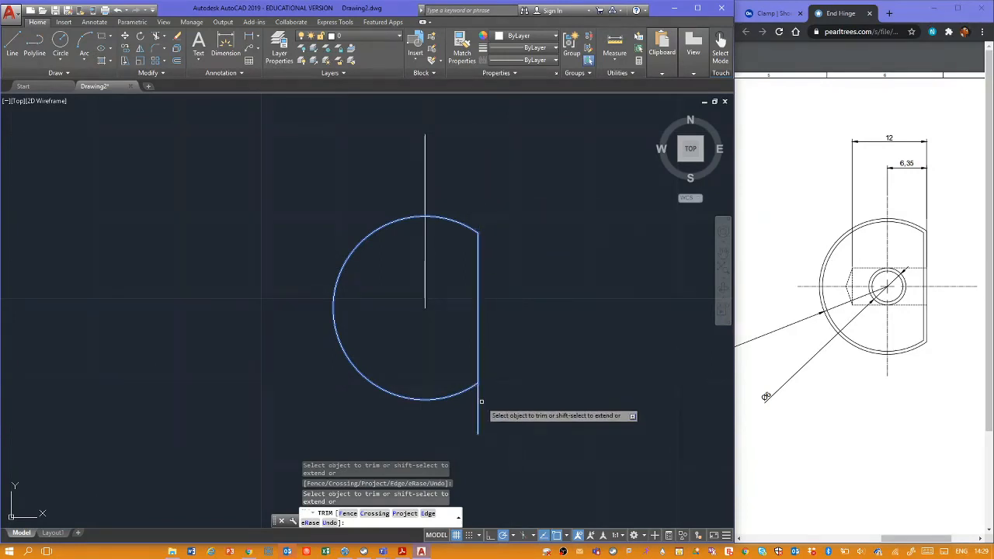
{"action": "left_click", "coordinate": [478, 408]}
{"action": "key", "text": "Escape"}
Step: Delete the vertical line through the circle's centre
{"action": "left_click", "coordinate": [459, 173]}
{"action": "left_click", "coordinate": [386, 182]}
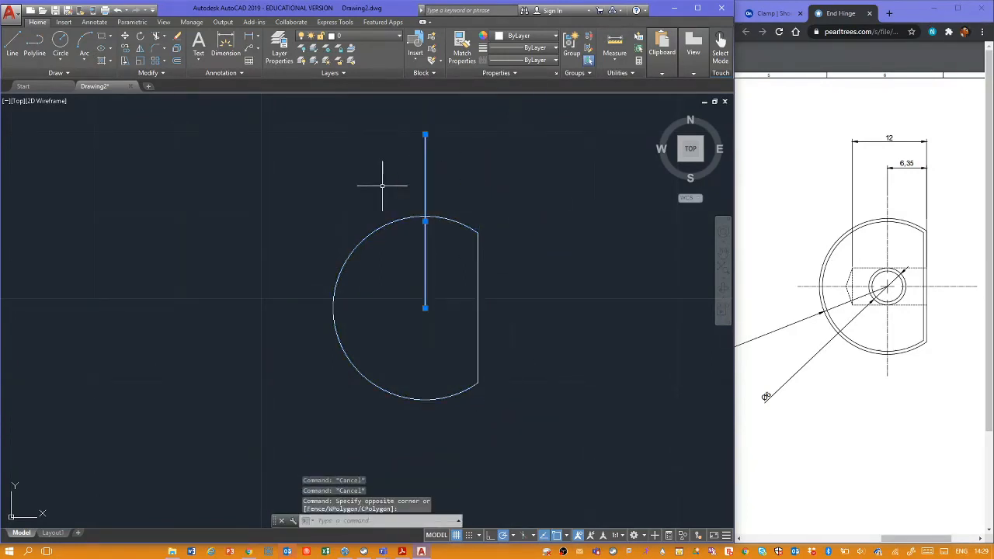
{"action": "key", "text": "Delete"}
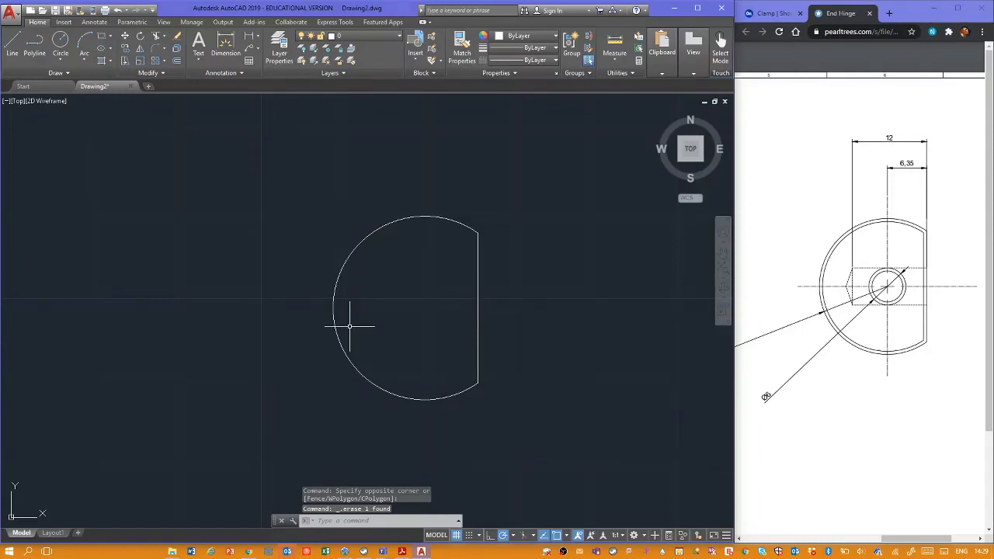
Step: Switch to the Onshape Clamp document in the browser and view its Short Arm assembly at full window size
{"action": "middle_click_drag", "start_coordinate": [348, 323], "coordinate": [480, 322]}
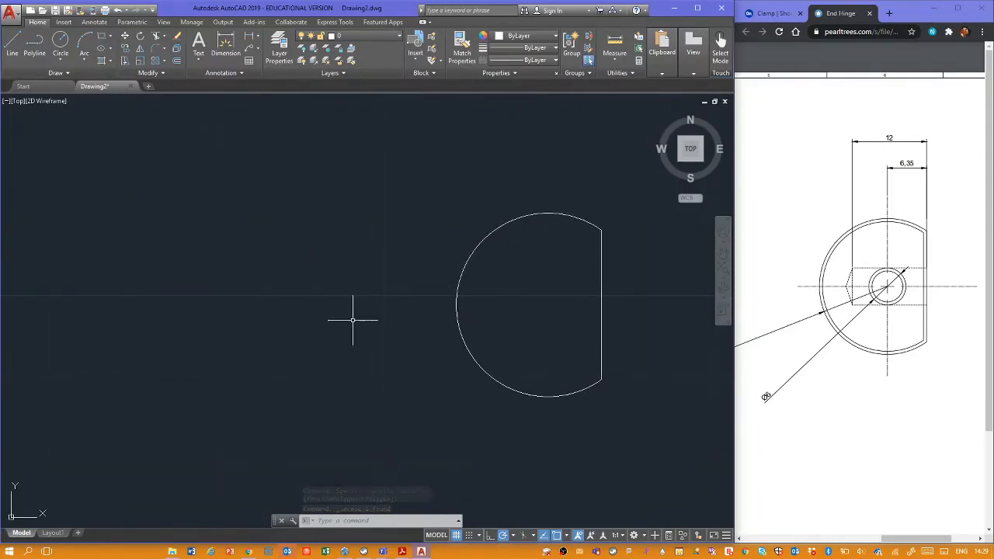
{"action": "left_click", "coordinate": [820, 394]}
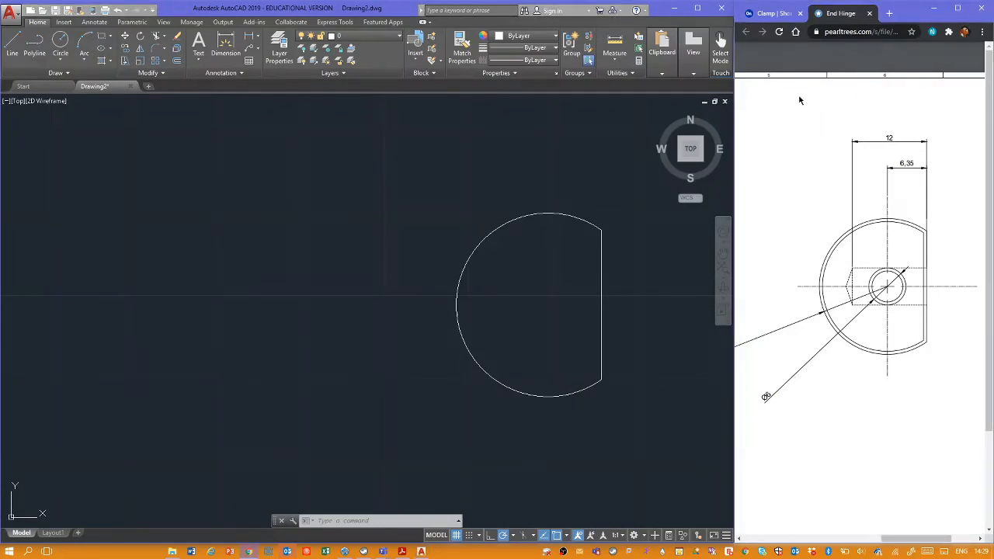
{"action": "left_click", "coordinate": [773, 13]}
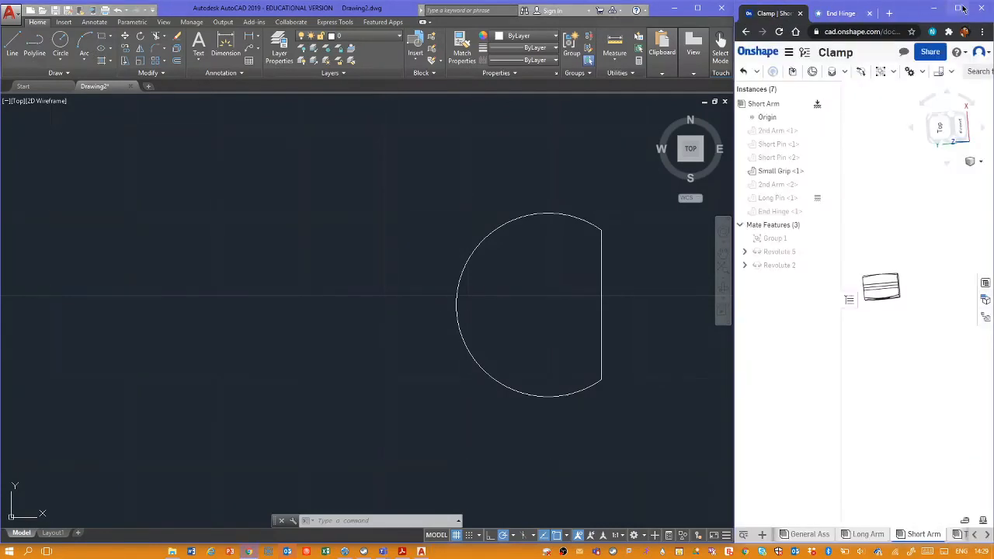
{"action": "left_click", "coordinate": [960, 8]}
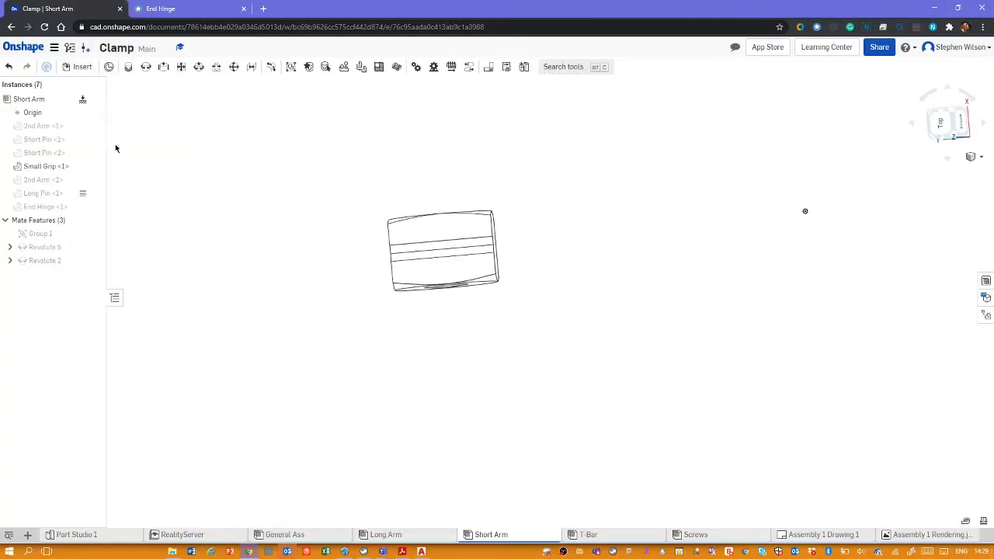
Step: Open the Clamp document's Long Arm assembly, show the Threaded Hinge and look at it from another angle
{"action": "left_click", "coordinate": [400, 536]}
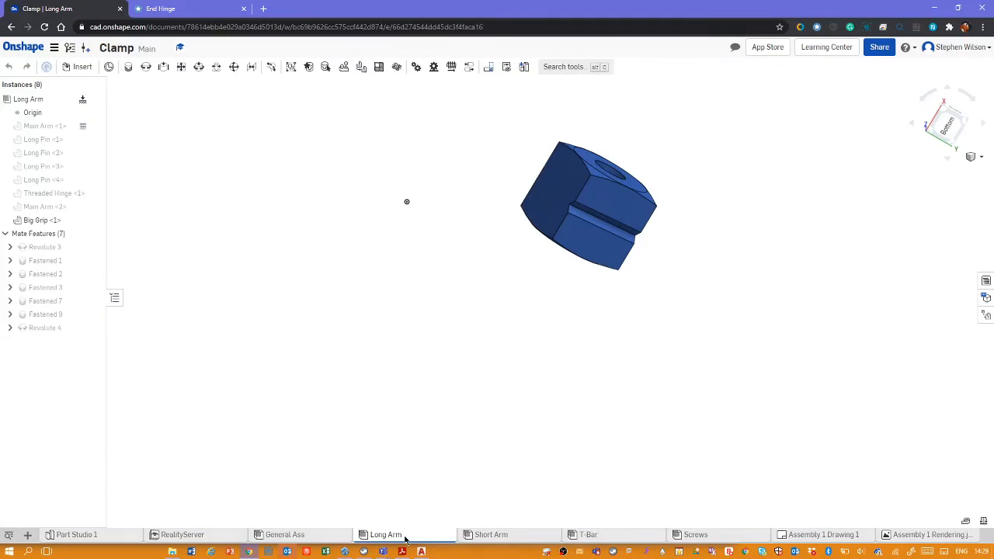
{"action": "left_click", "coordinate": [94, 194]}
{"action": "right_click_drag", "start_coordinate": [375, 311], "coordinate": [358, 324]}
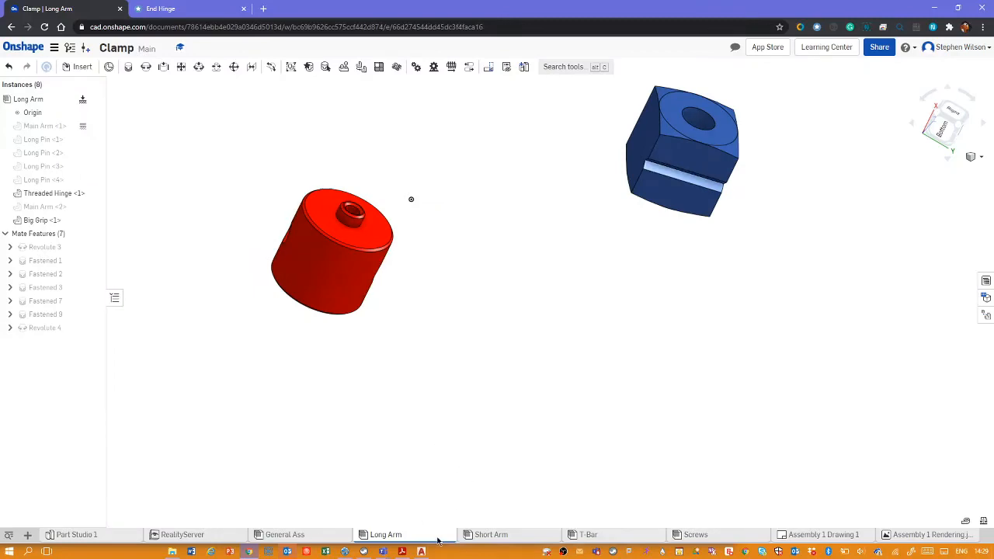
Step: In the Short Arm assembly, show the End Hinge and hide the Small Grip, leaving the Long Pin hidden
{"action": "left_click", "coordinate": [485, 536]}
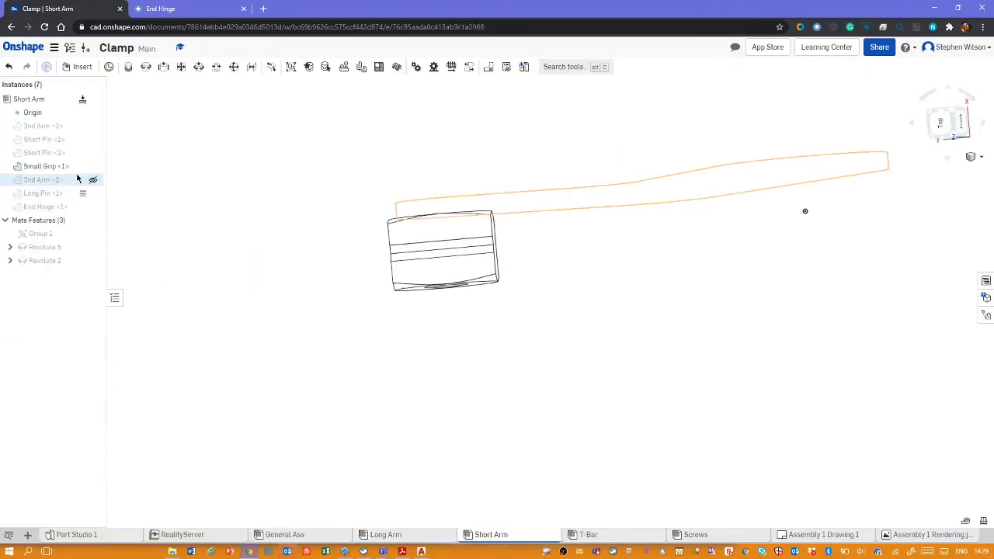
{"action": "left_click", "coordinate": [93, 206]}
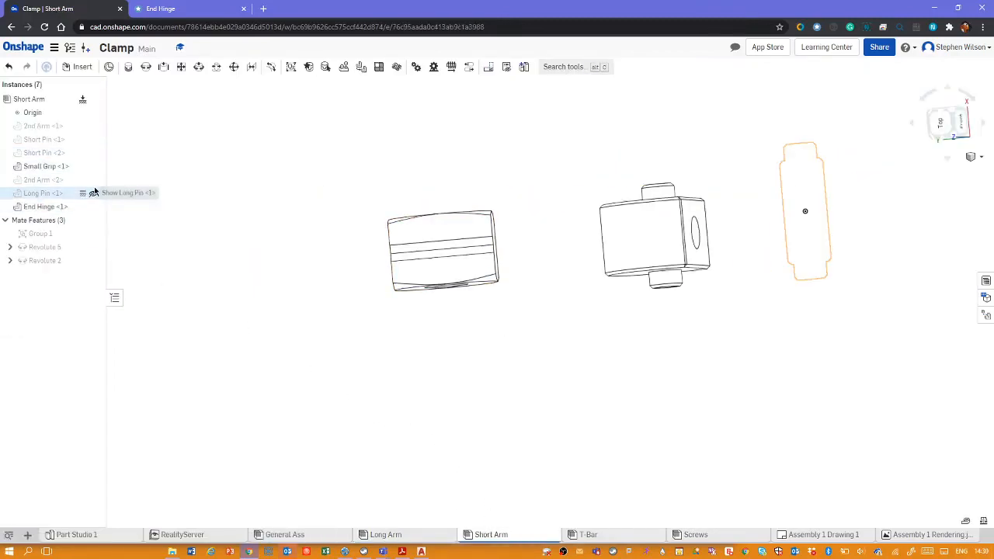
{"action": "left_click", "coordinate": [94, 192]}
{"action": "left_click", "coordinate": [94, 194]}
{"action": "left_click", "coordinate": [94, 167]}
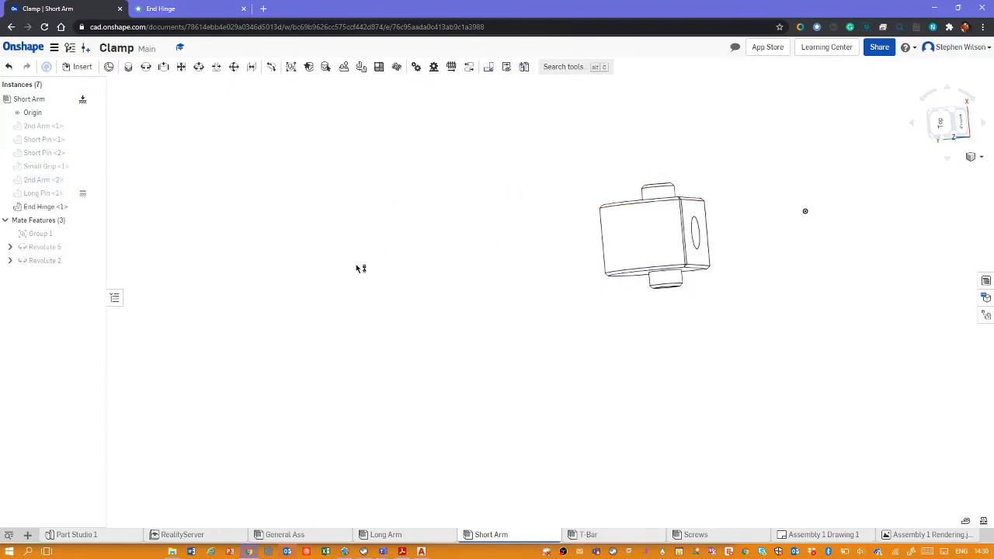
Step: Set the End Hinge's display to Shaded and orbit it to face the front, with the hole towards the viewer
{"action": "right_click_drag", "start_coordinate": [357, 269], "coordinate": [356, 273]}
{"action": "left_click", "coordinate": [982, 158]}
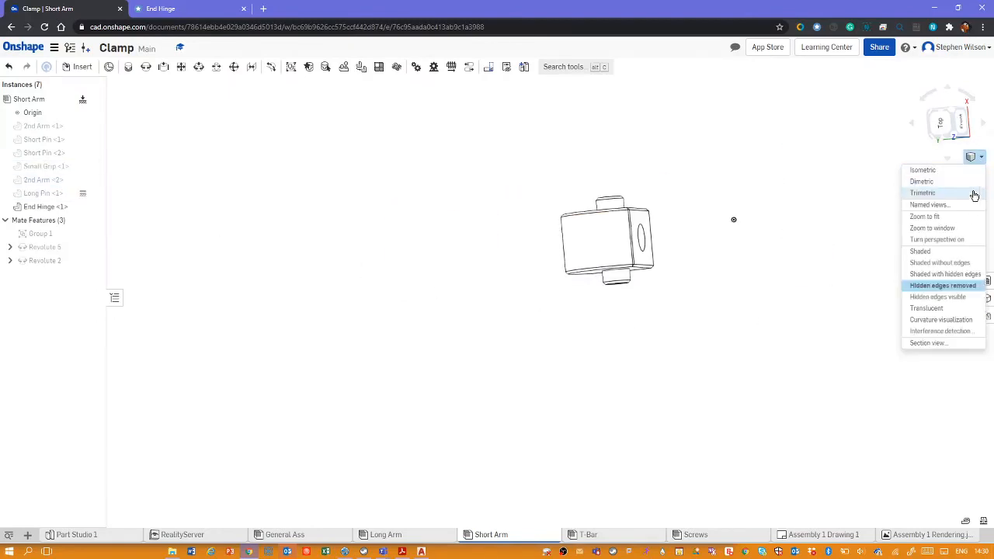
{"action": "left_click", "coordinate": [959, 251]}
{"action": "mouse_move", "coordinate": [726, 233]}
{"action": "right_mouse_down"}
{"action": "mouse_move", "coordinate": [671, 258]}
{"action": "mouse_move", "coordinate": [490, 264]}
{"action": "mouse_move", "coordinate": [472, 339]}
{"action": "mouse_move", "coordinate": [535, 396]}
{"action": "mouse_move", "coordinate": [648, 419]}
{"action": "mouse_move", "coordinate": [570, 457]}
{"action": "mouse_move", "coordinate": [540, 256]}
{"action": "mouse_move", "coordinate": [520, 302]}
{"action": "mouse_move", "coordinate": [551, 333]}
{"action": "mouse_move", "coordinate": [504, 324]}
{"action": "mouse_move", "coordinate": [561, 320]}
{"action": "mouse_move", "coordinate": [528, 329]}
{"action": "mouse_move", "coordinate": [555, 321]}
{"action": "mouse_move", "coordinate": [469, 315]}
{"action": "mouse_move", "coordinate": [553, 319]}
{"action": "mouse_move", "coordinate": [473, 313]}
{"action": "mouse_move", "coordinate": [658, 268]}
{"action": "right_mouse_up"}
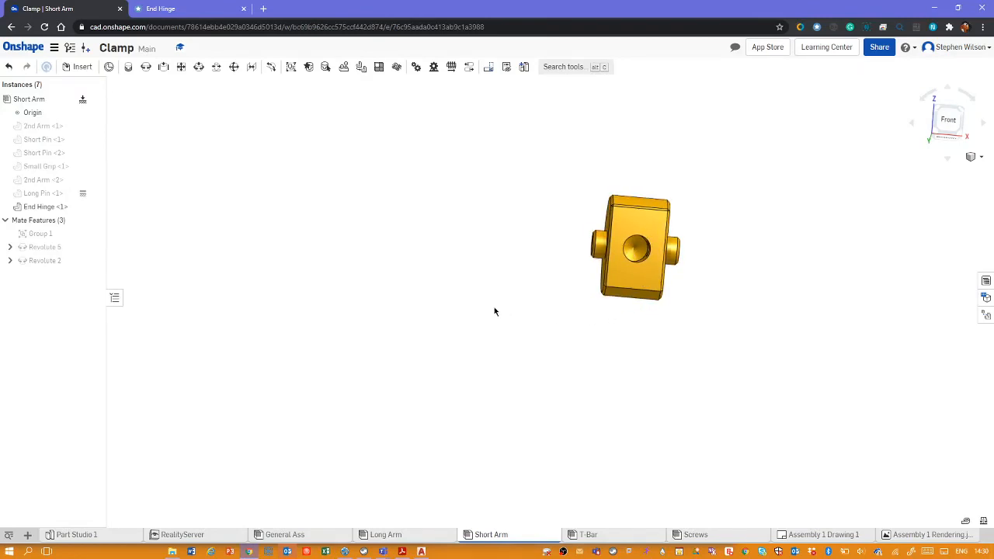
{"action": "mouse_move", "coordinate": [495, 311]}
{"action": "right_mouse_down"}
{"action": "mouse_move", "coordinate": [577, 317]}
{"action": "mouse_move", "coordinate": [500, 316]}
{"action": "right_mouse_up"}
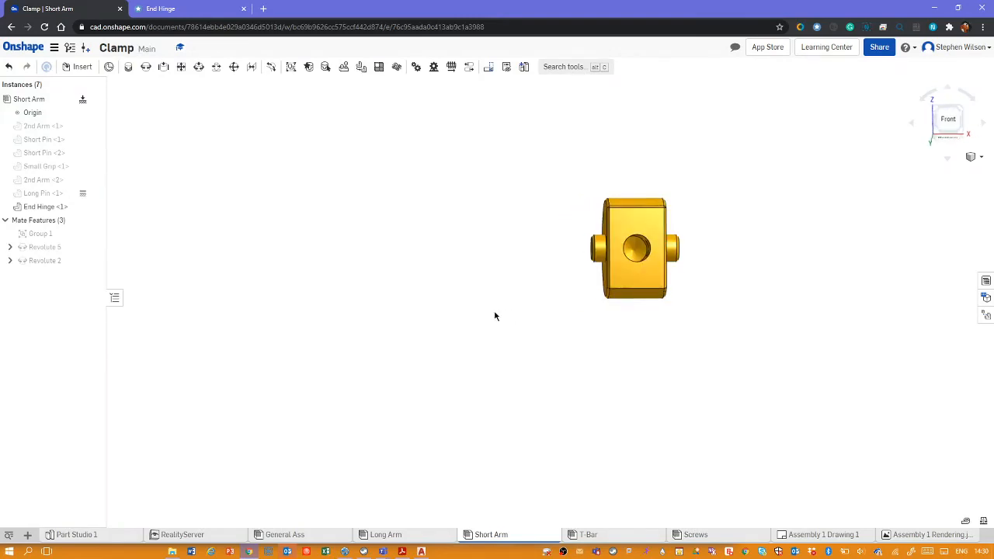
Step: Shrink the browser window so it sits beside AutoCAD and bring up the End Hinge drawing in it
{"action": "key", "text": "alt+Tab"}
{"action": "key", "text": "alt+Tab"}
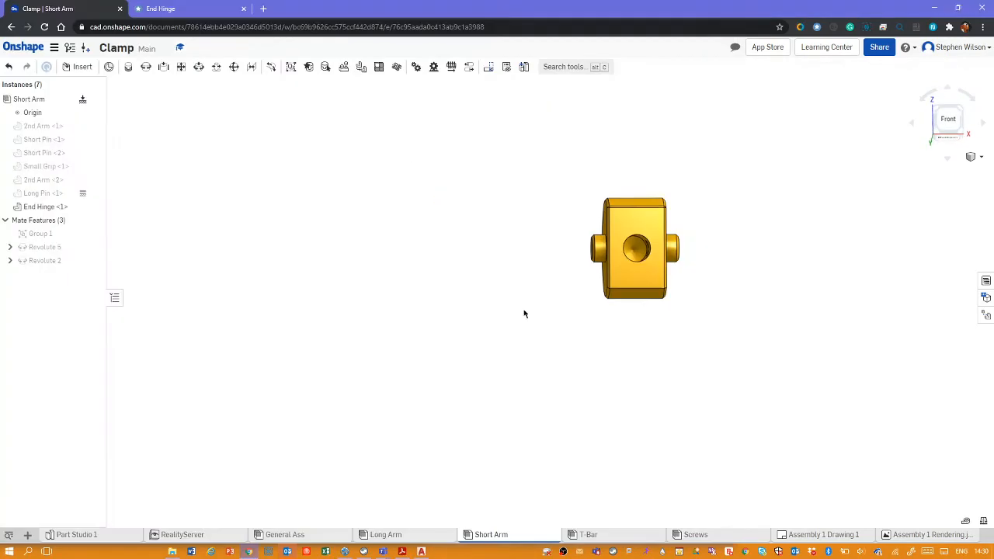
{"action": "key", "text": "super+Down"}
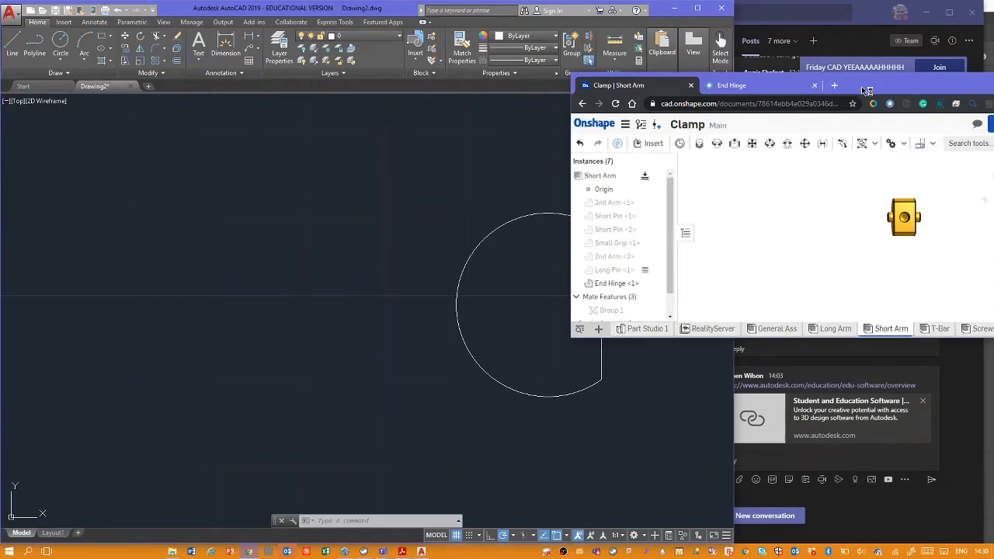
{"action": "key", "text": "super+Down"}
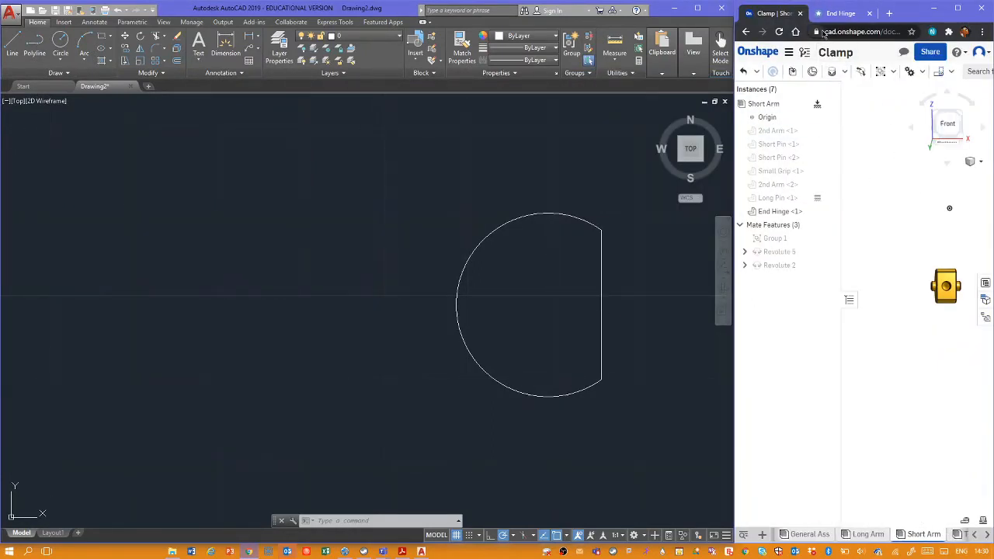
{"action": "left_click", "coordinate": [841, 14]}
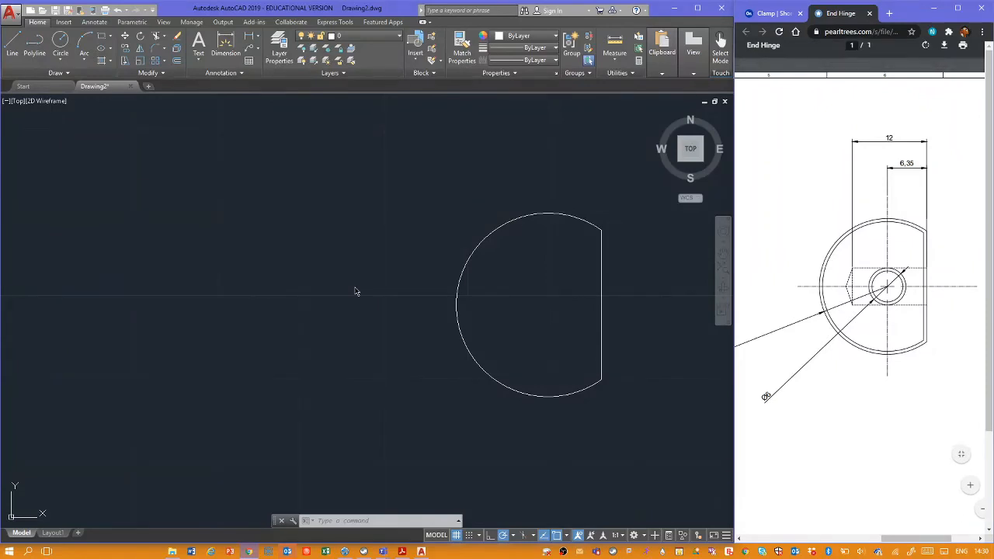
Step: Make Construction the current layer and draw a horizontal line leftwards from the top quadrant of the side view's arc
{"action": "left_click", "coordinate": [351, 39]}
{"action": "left_click", "coordinate": [351, 37]}
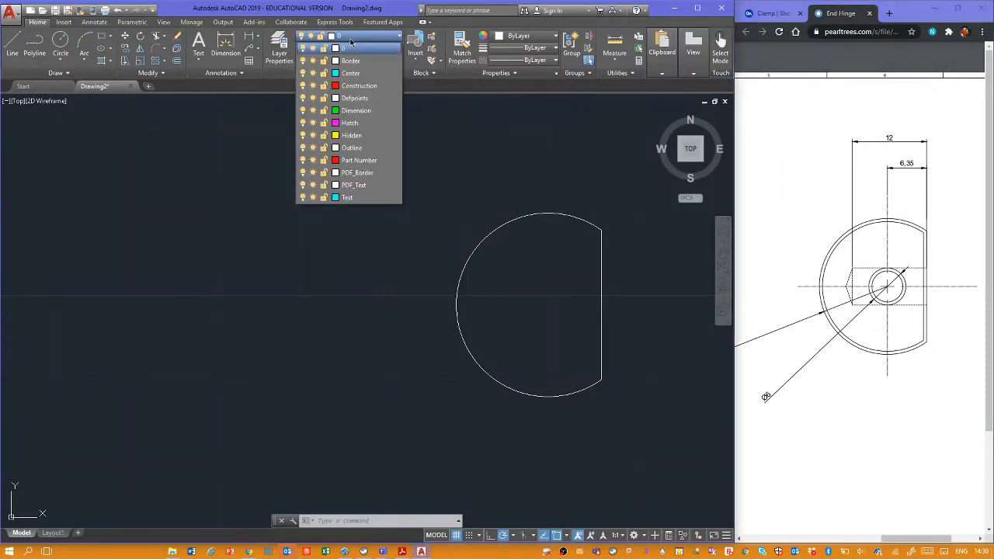
{"action": "left_click", "coordinate": [357, 86]}
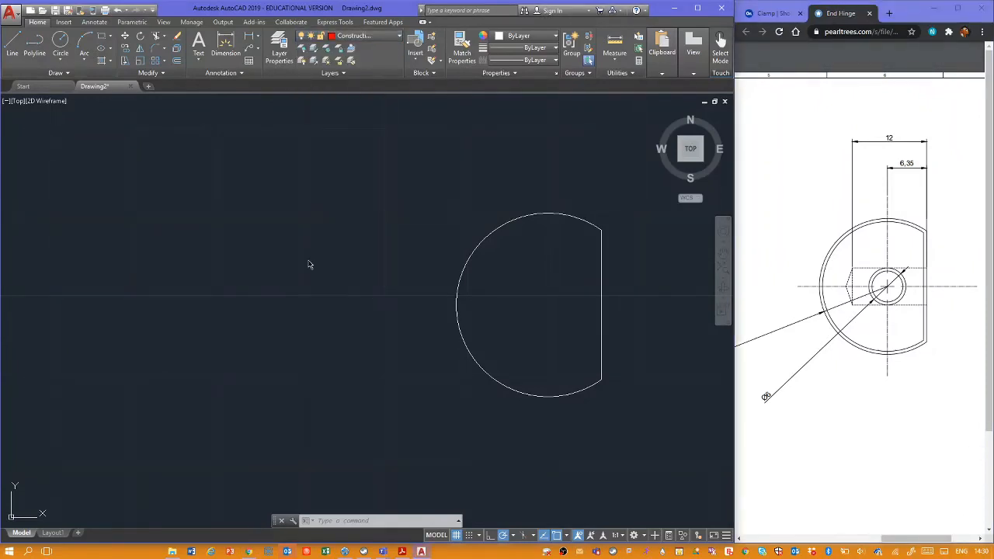
{"action": "type", "text": "l"}
{"action": "key", "text": "Return"}
{"action": "right_click", "coordinate": [357, 231], "text": "shift"}
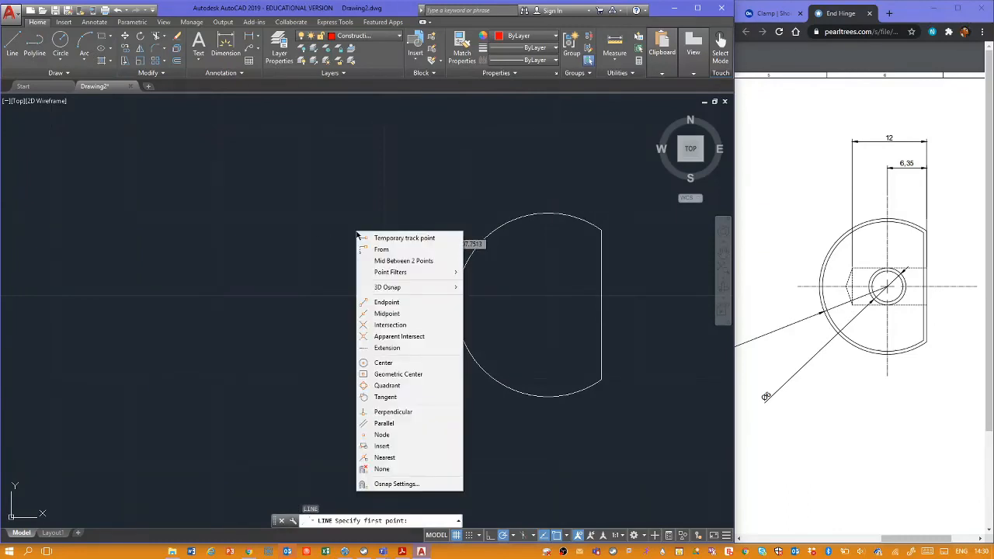
{"action": "left_click", "coordinate": [413, 385]}
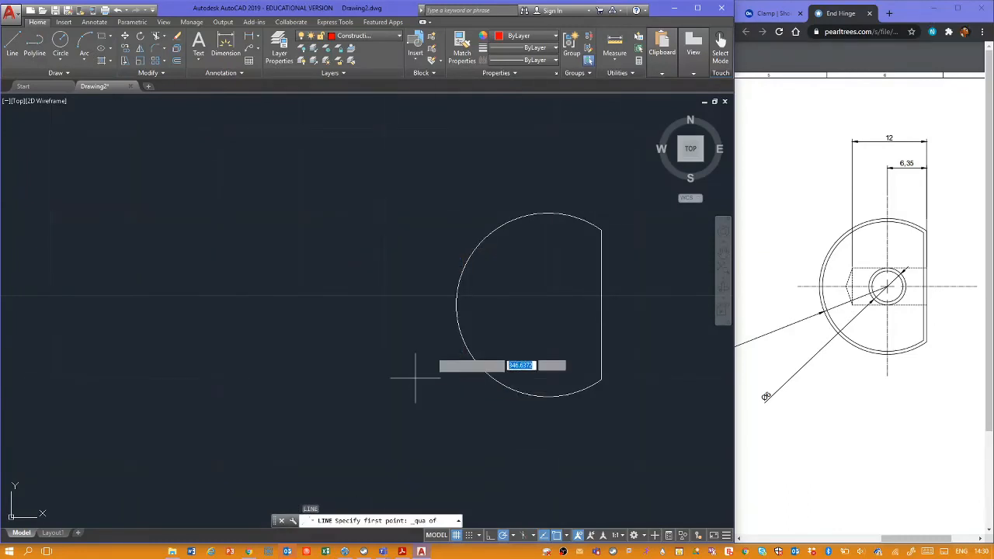
{"action": "left_click", "coordinate": [546, 212]}
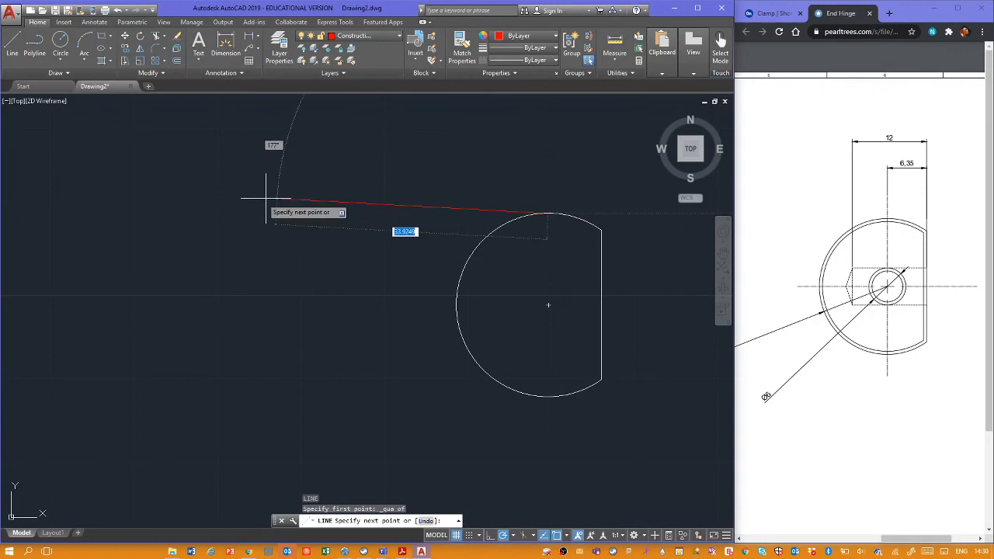
{"action": "left_click", "coordinate": [180, 214]}
{"action": "key", "text": "Escape"}
{"action": "key", "text": "Escape"}
{"action": "key", "text": "Escape"}
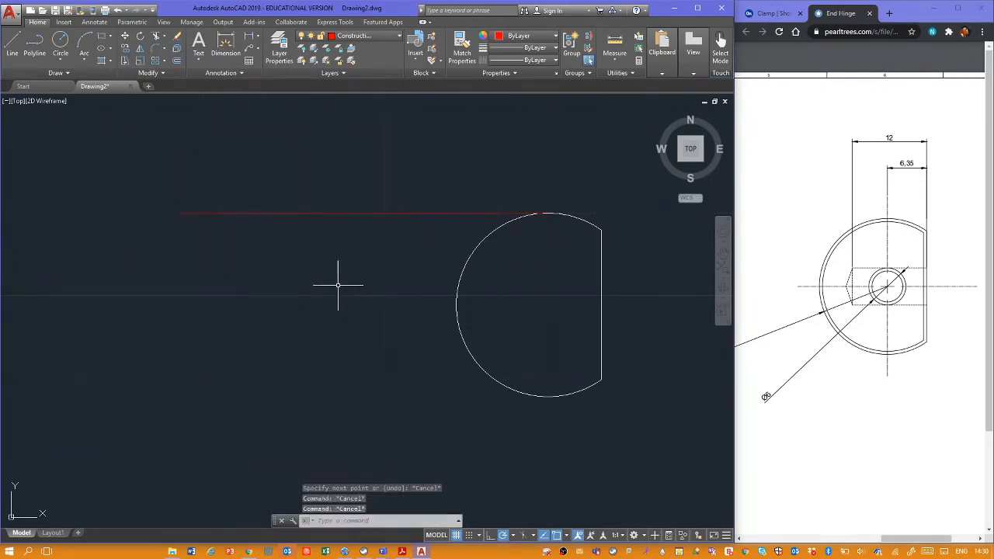
Step: Draw a matching horizontal construction line leftwards from the bottom quadrant of the arc
{"action": "key", "text": "Return"}
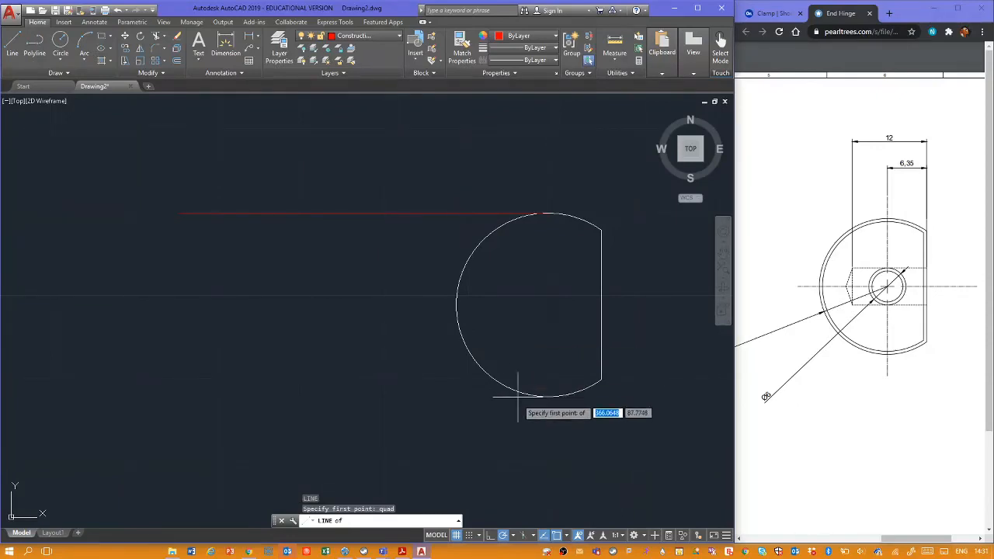
{"action": "key", "text": "Return"}
{"action": "left_click", "coordinate": [547, 398]}
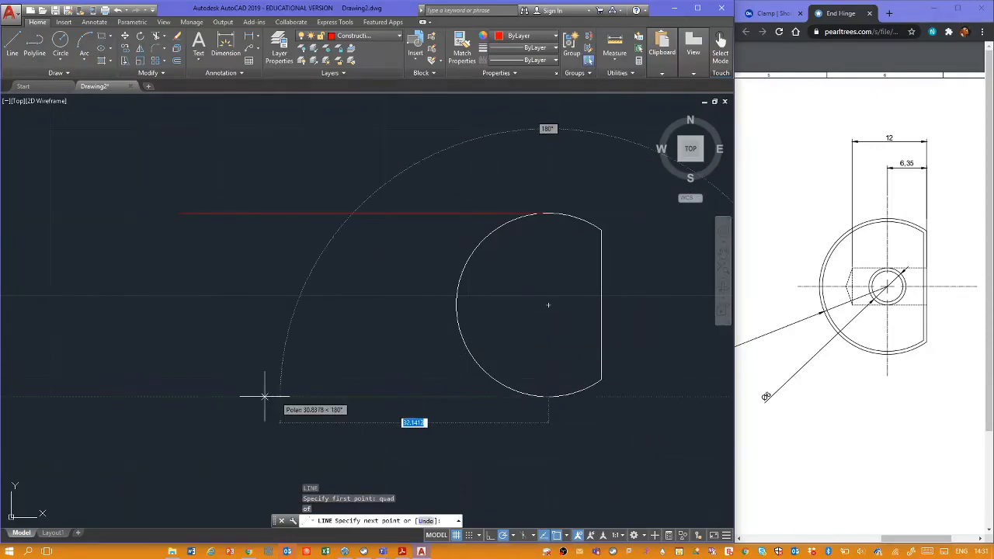
{"action": "left_click", "coordinate": [174, 397]}
{"action": "key", "text": "Escape"}
{"action": "key", "text": "Escape"}
{"action": "key", "text": "Escape"}
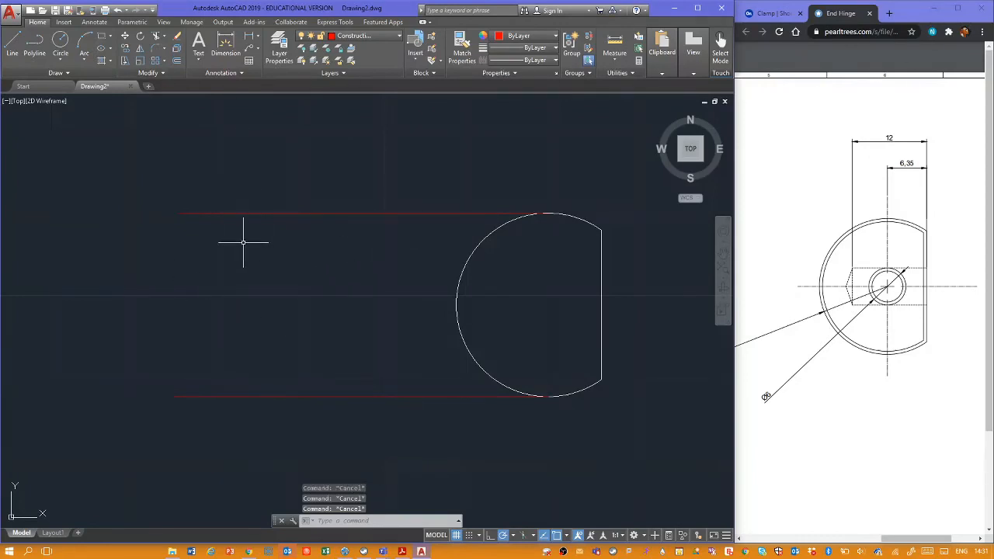
Step: Draw a vertical construction line crossing both horizontal projection lines near their left ends
{"action": "type", "text": "l"}
{"action": "key", "text": "Return"}
{"action": "left_click", "coordinate": [239, 214]}
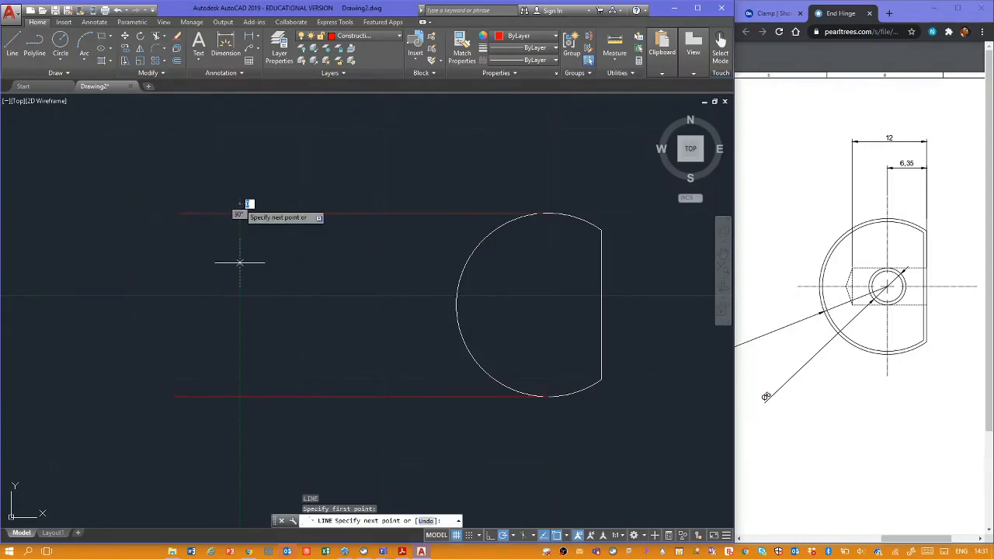
{"action": "left_click", "coordinate": [233, 413]}
{"action": "key", "text": "Escape"}
{"action": "key", "text": "Escape"}
{"action": "key", "text": "Escape"}
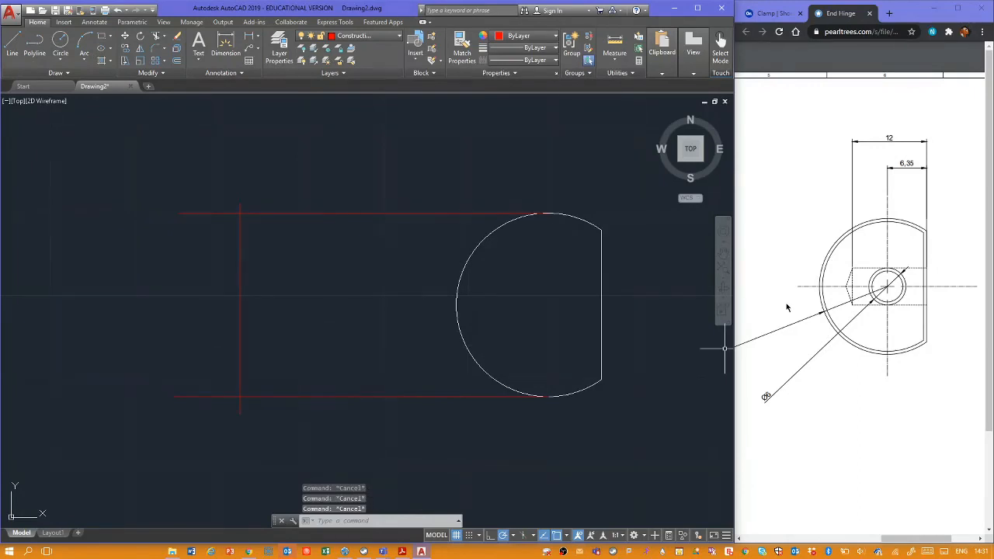
Step: Check the front view's widths on the End Hinge drawing and offset the vertical construction line 19 to the right
{"action": "middle_click", "coordinate": [754, 298]}
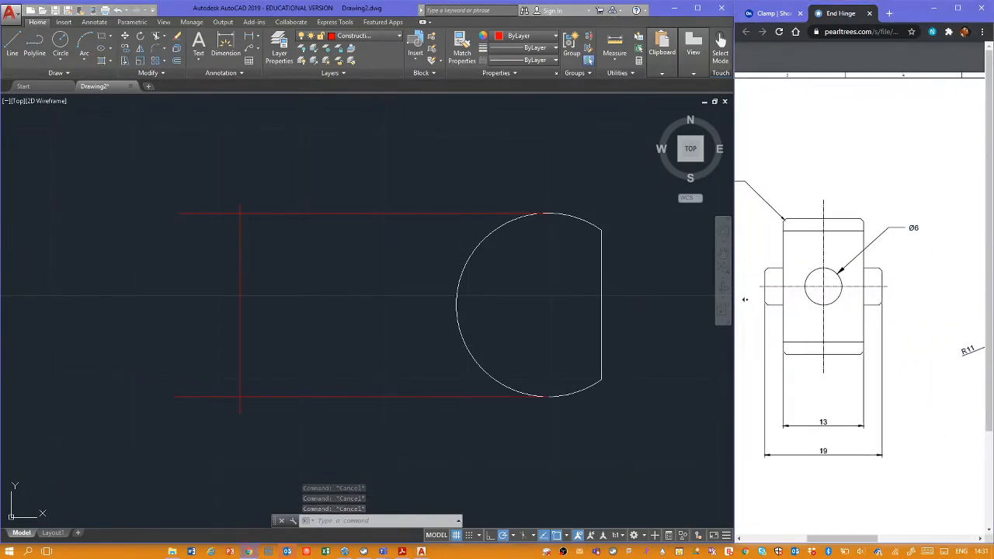
{"action": "middle_click", "coordinate": [747, 298]}
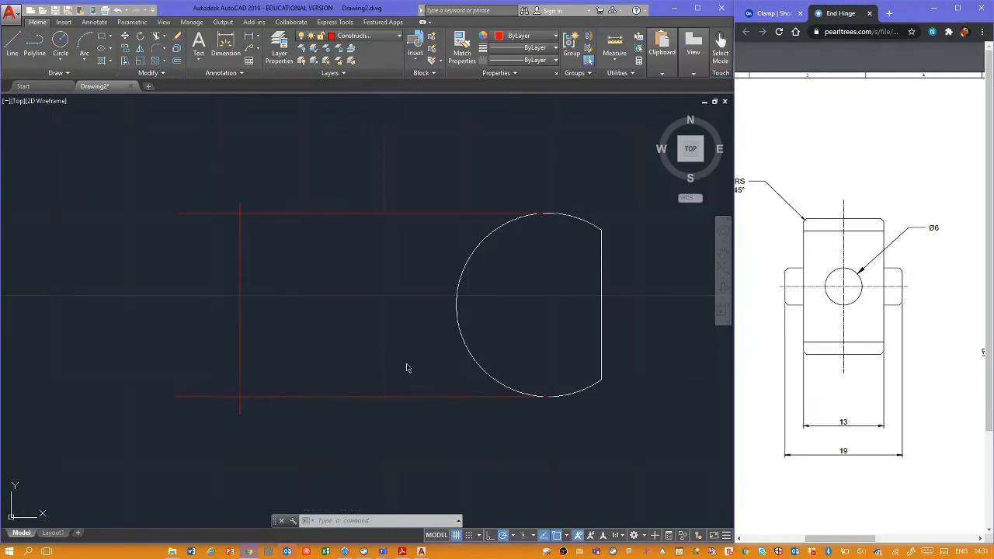
{"action": "left_click", "coordinate": [174, 70]}
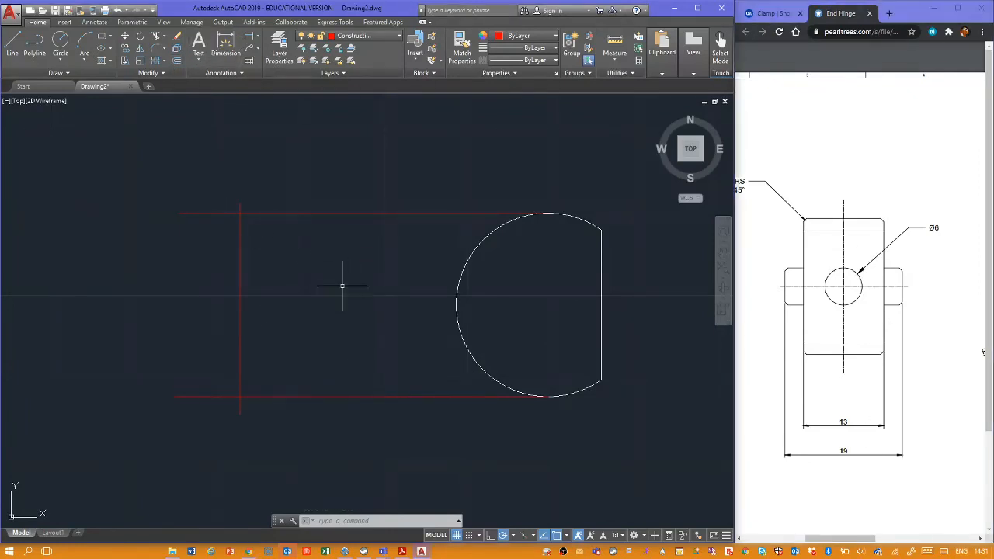
{"action": "key", "text": "Escape"}
{"action": "key", "text": "Escape"}
{"action": "type", "text": "o"}
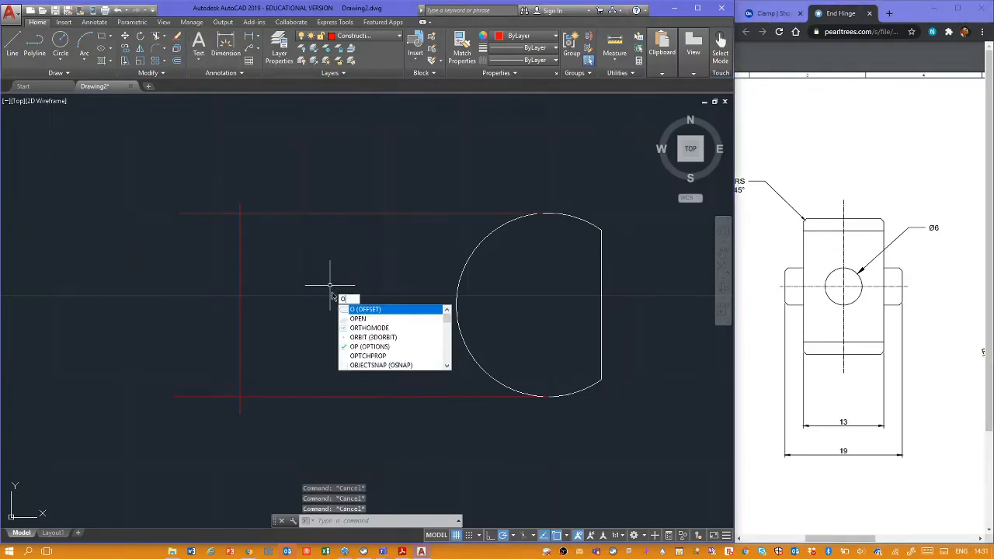
{"action": "key", "text": "Return"}
{"action": "type", "text": "19"}
{"action": "key", "text": "Return"}
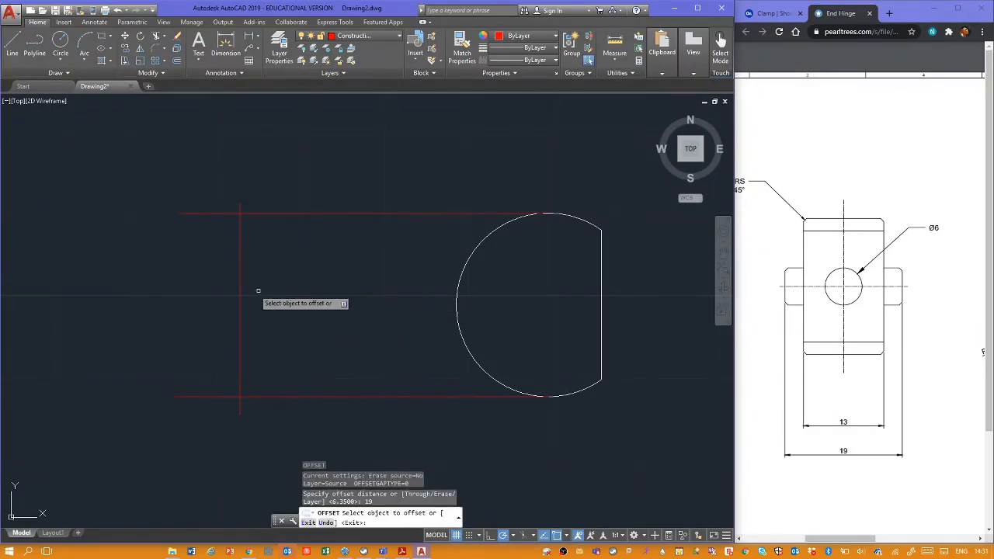
{"action": "left_click", "coordinate": [240, 294]}
{"action": "left_click", "coordinate": [318, 299]}
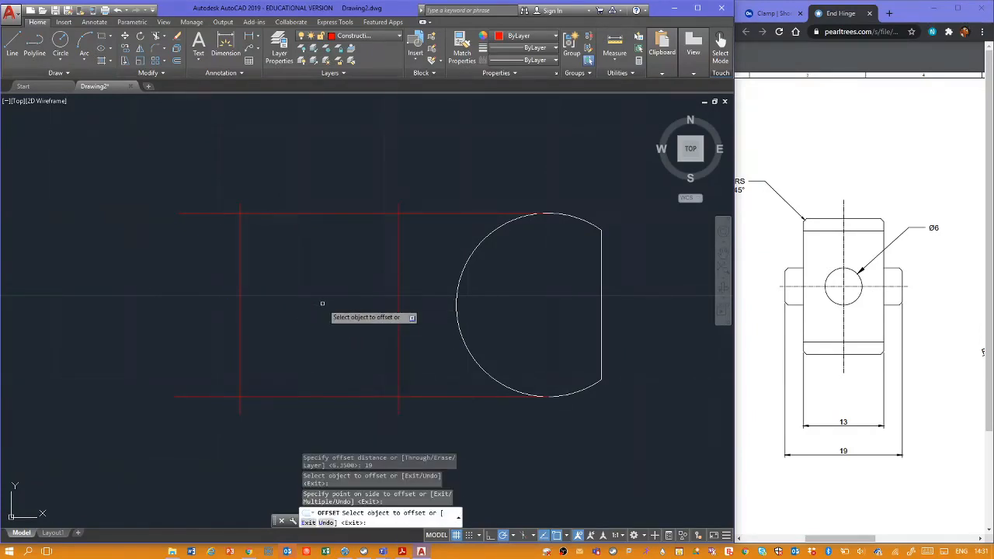
{"action": "key", "text": "Escape"}
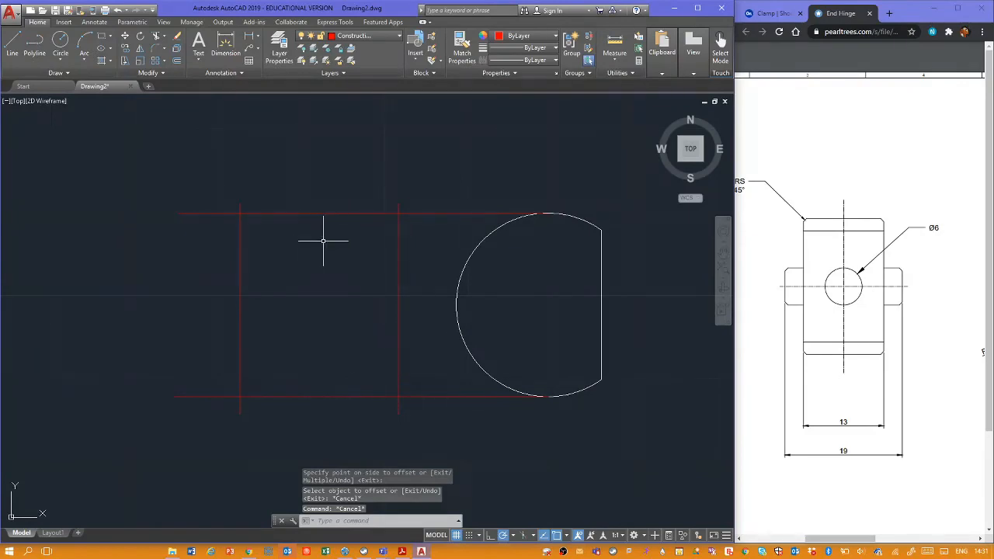
Step: Trim both horizontal projection lines where they extend beyond the two vertical construction lines
{"action": "type", "text": "tr"}
{"action": "key", "text": "Return"}
{"action": "left_click", "coordinate": [413, 188]}
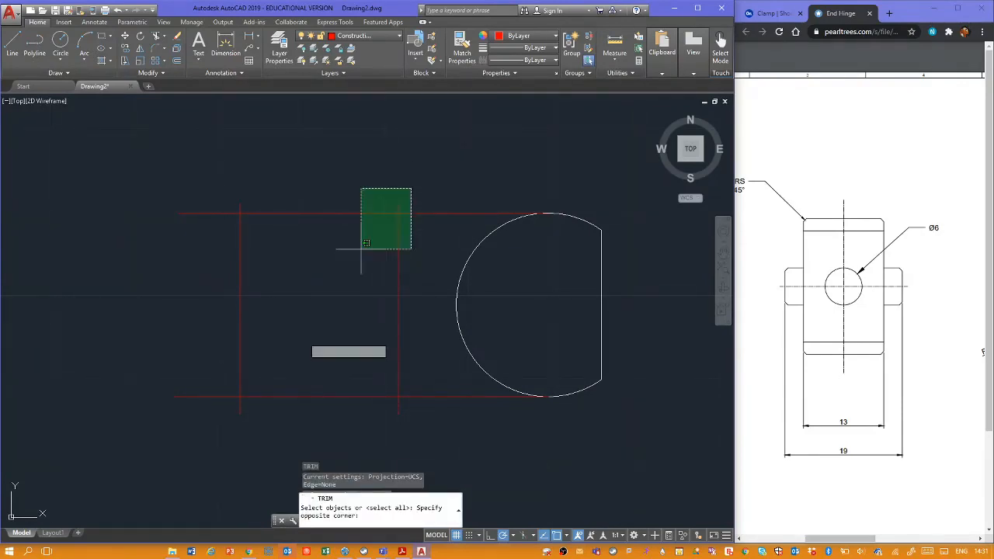
{"action": "left_click", "coordinate": [122, 419]}
{"action": "key", "text": "Return"}
{"action": "left_click", "coordinate": [209, 174]}
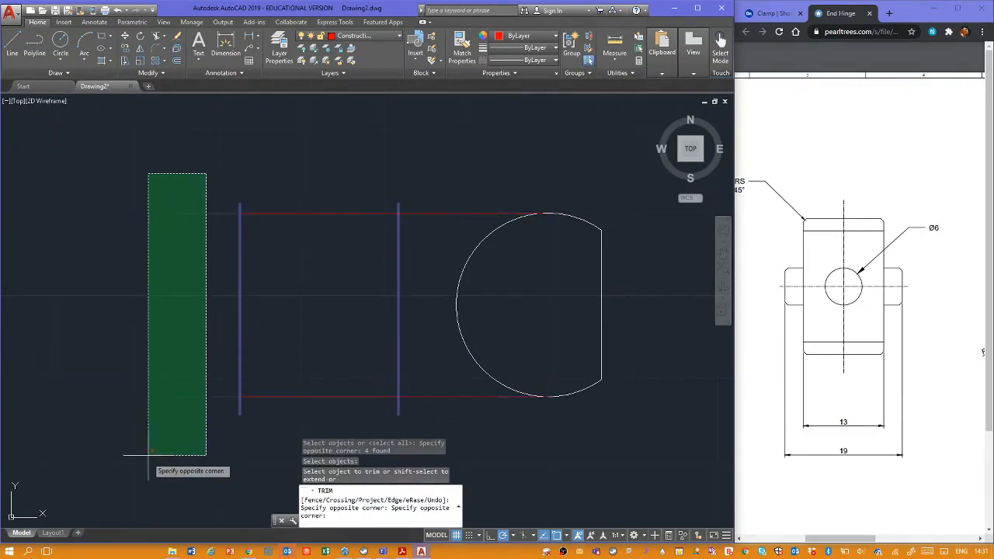
{"action": "left_click", "coordinate": [148, 468]}
{"action": "left_click", "coordinate": [435, 201]}
{"action": "left_click", "coordinate": [412, 410]}
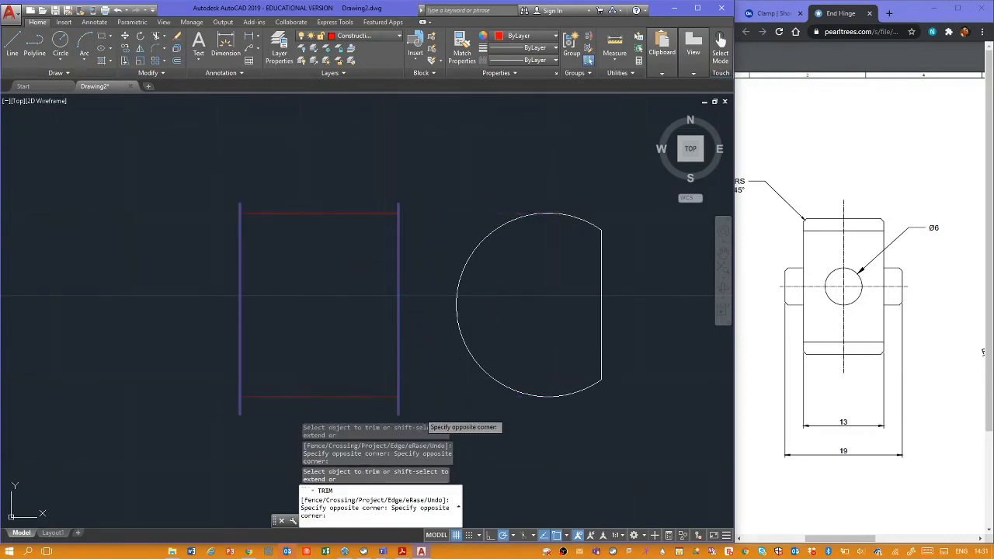
Step: Trim the upper and lower ends of both vertical construction lines back to the horizontal lines, leaving a closed rectangle
{"action": "left_click", "coordinate": [398, 207]}
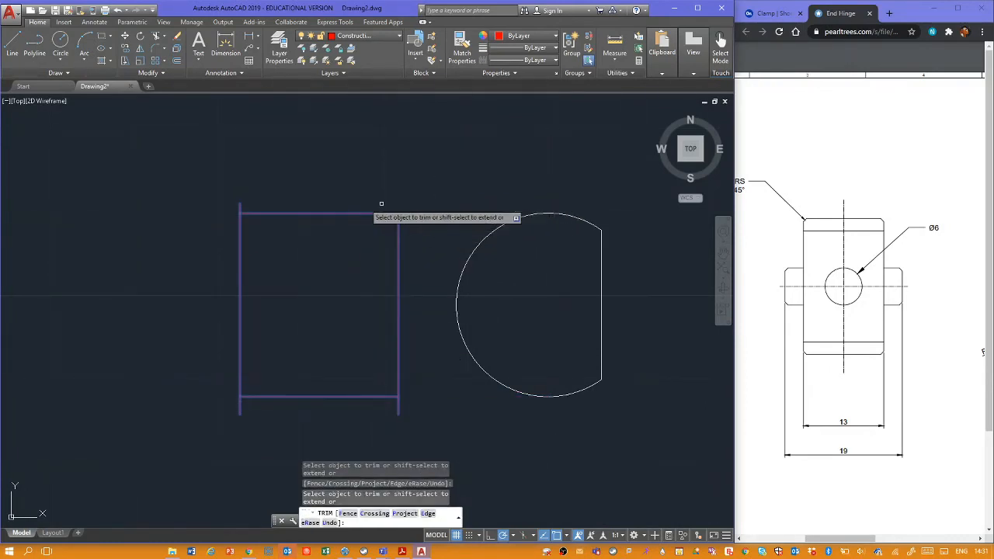
{"action": "left_click", "coordinate": [401, 419]}
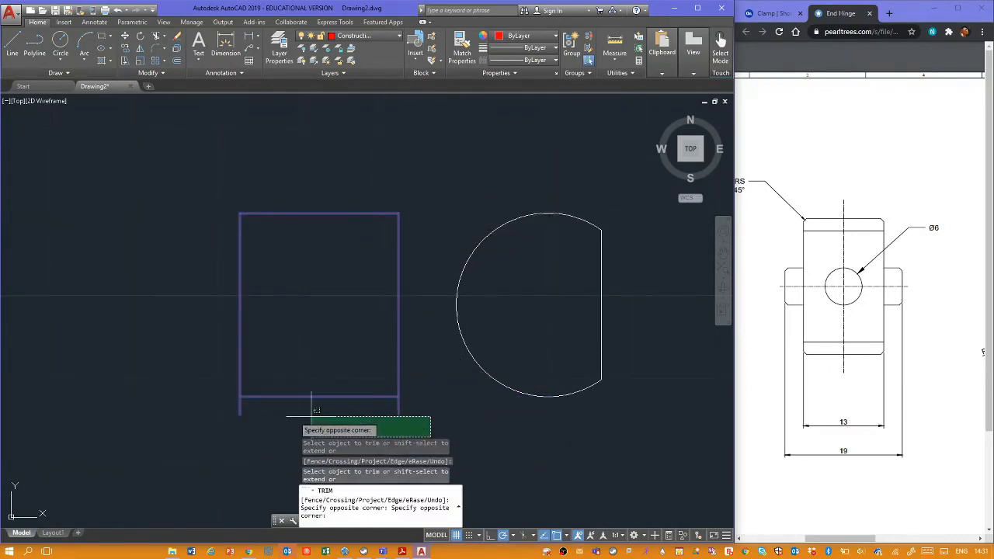
{"action": "left_click", "coordinate": [219, 404]}
{"action": "key", "text": "Escape"}
{"action": "key", "text": "Escape"}
{"action": "key", "text": "Escape"}
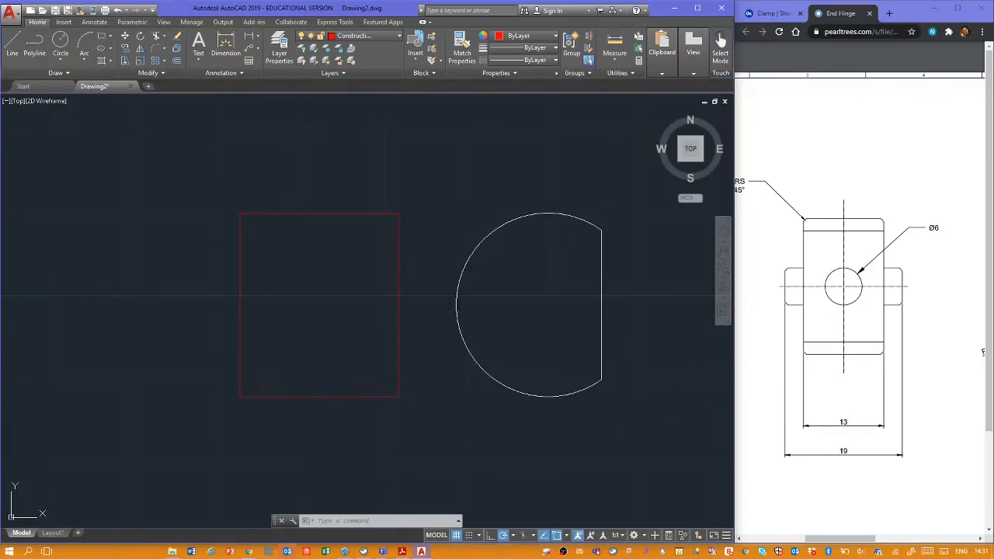
Step: Draw a horizontal construction line leftwards from the upper end of the side view's flat edge across the front view rectangle
{"action": "key", "text": "l"}
{"action": "key", "text": "Return"}
{"action": "left_click", "coordinate": [602, 255]}
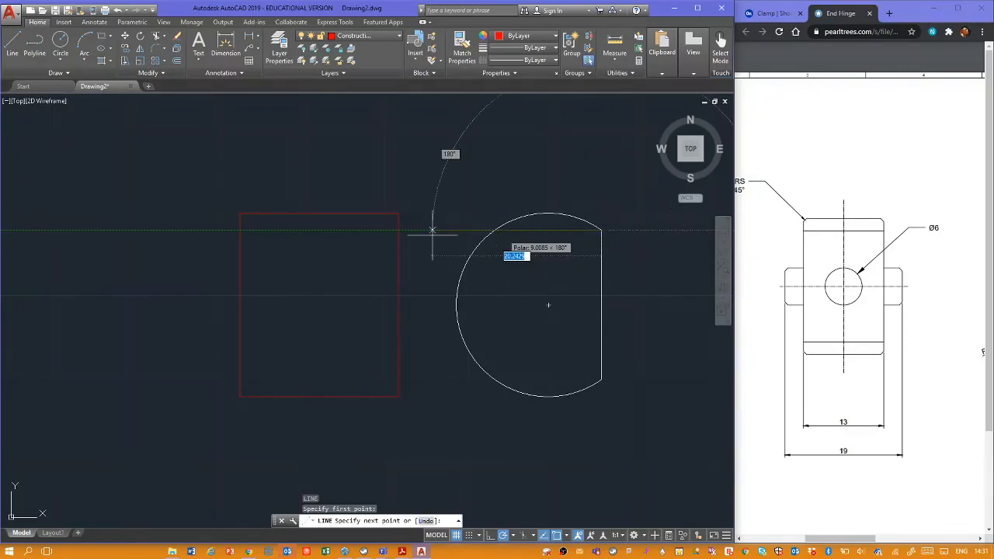
{"action": "left_click", "coordinate": [228, 230]}
{"action": "key", "text": "Escape"}
{"action": "key", "text": "Escape"}
{"action": "key", "text": "Escape"}
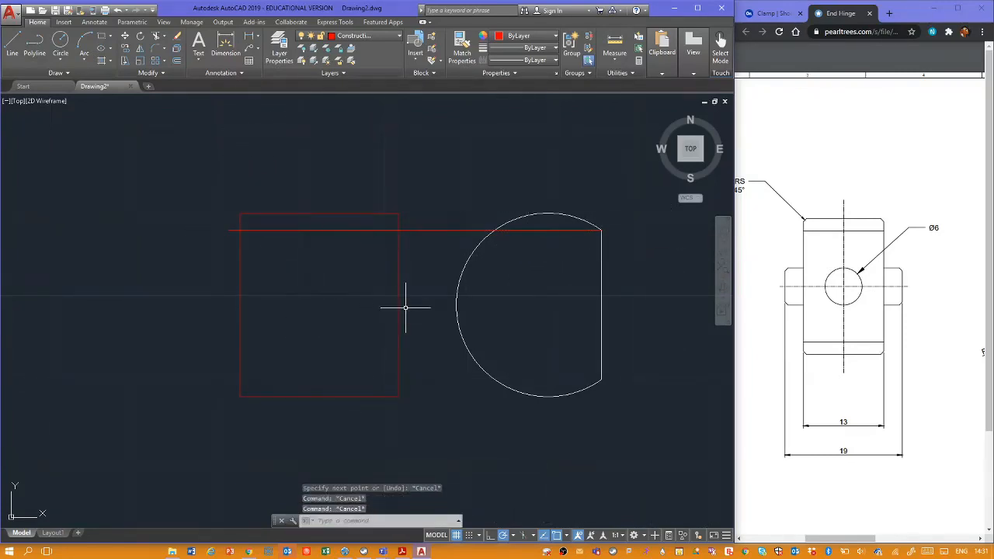
Step: Draw a matching horizontal construction line from the lower end of the flat edge to the rectangle's left side
{"action": "key", "text": "l"}
{"action": "key", "text": "Return"}
{"action": "left_click", "coordinate": [602, 380]}
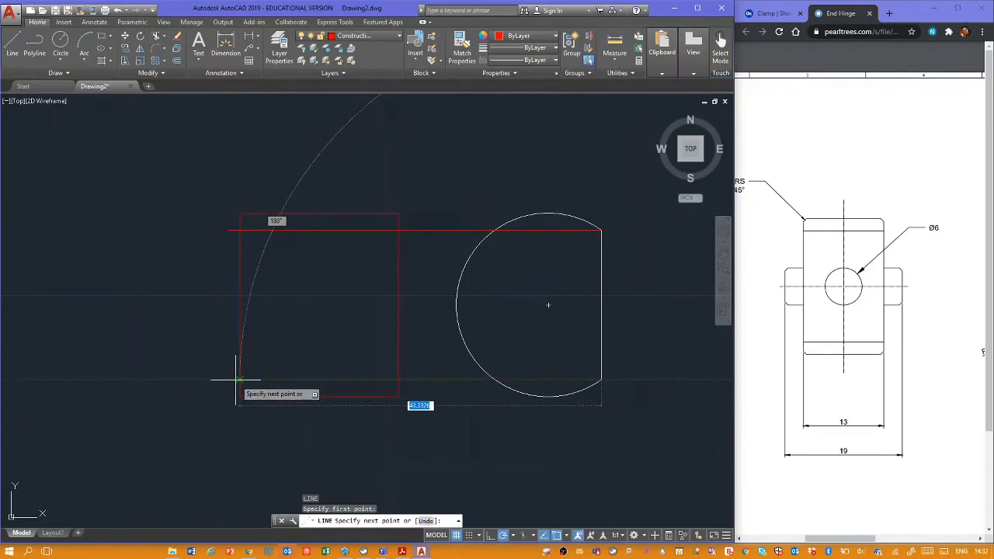
{"action": "left_click", "coordinate": [237, 381]}
{"action": "key", "text": "Escape"}
{"action": "key", "text": "Escape"}
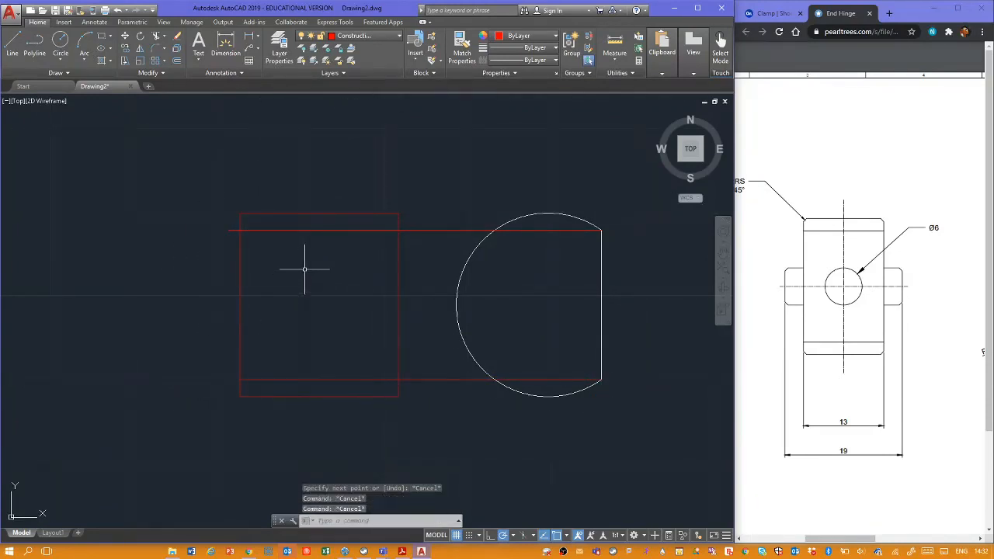
Step: Trim away the parts of the two new projection lines between the front view rectangle and the side view's flat edge
{"action": "type", "text": "ts or"}
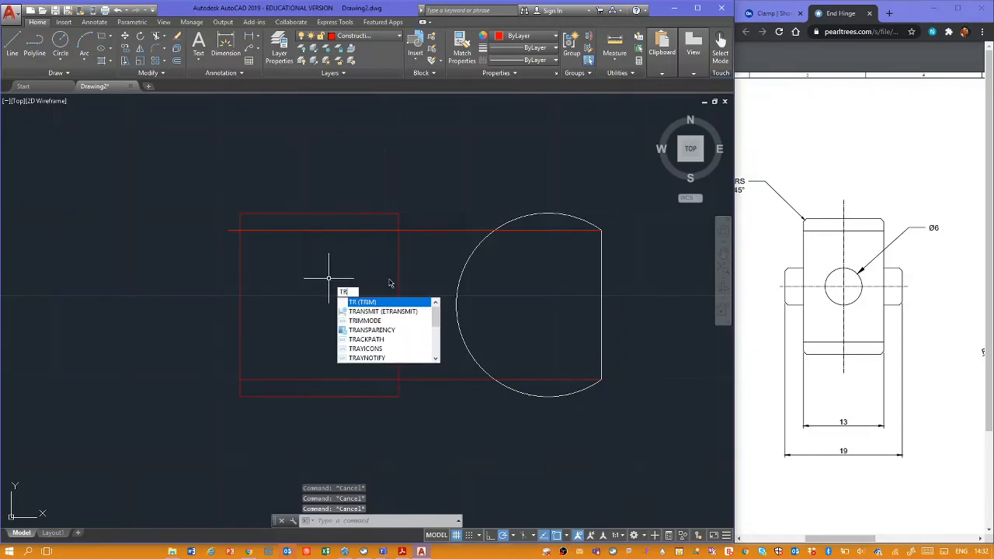
{"action": "key", "text": "Return"}
{"action": "left_click", "coordinate": [440, 206]}
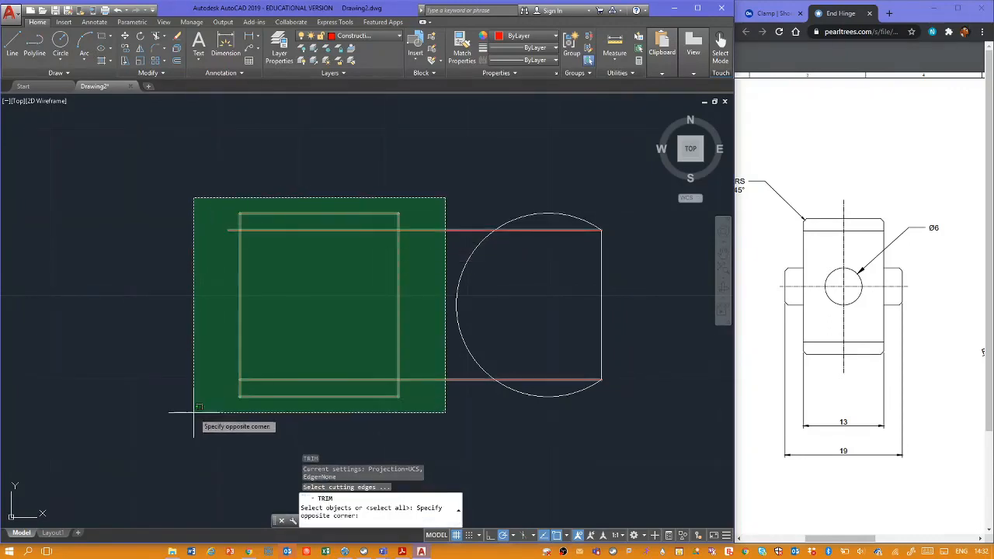
{"action": "left_click", "coordinate": [195, 411]}
{"action": "key", "text": "Return"}
{"action": "left_click", "coordinate": [450, 205]}
{"action": "left_click", "coordinate": [428, 334]}
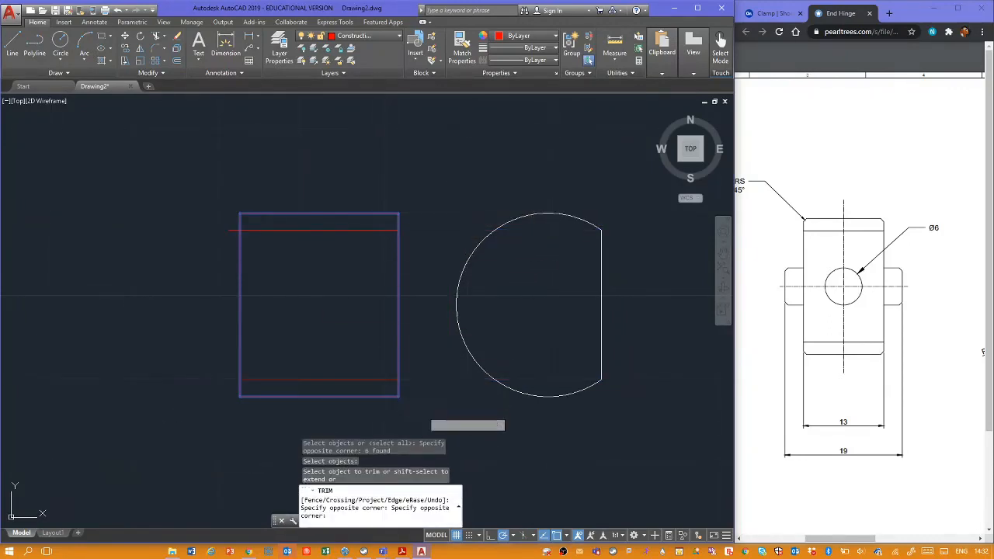
{"action": "key", "text": "Escape"}
{"action": "key", "text": "Escape"}
{"action": "key", "text": "Escape"}
Step: Trim the upper projection line's overhang outside the front view, using the rectangle's left side as the cutting edge
{"action": "type", "text": "l"}
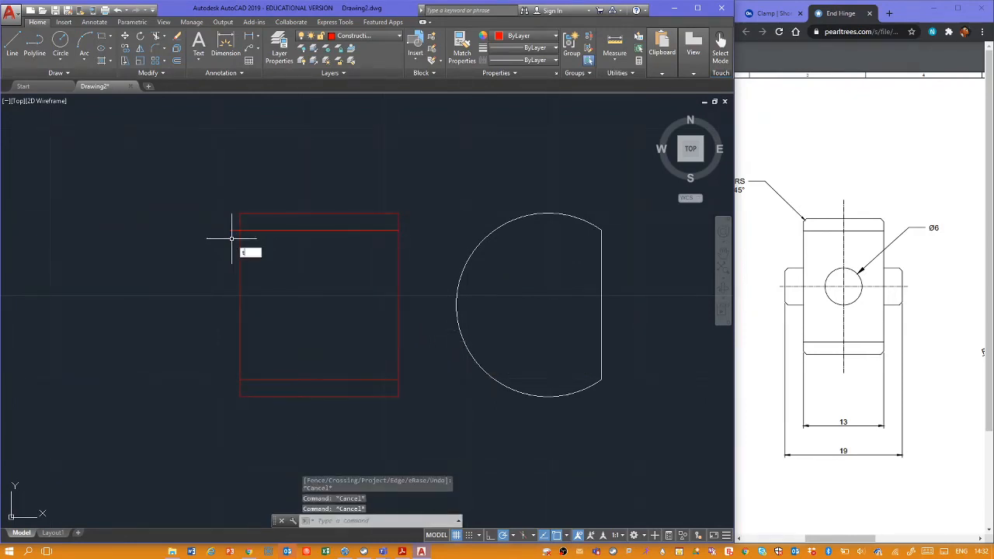
{"action": "type", "text": "r"}
{"action": "key", "text": "Return"}
{"action": "left_click", "coordinate": [242, 280]}
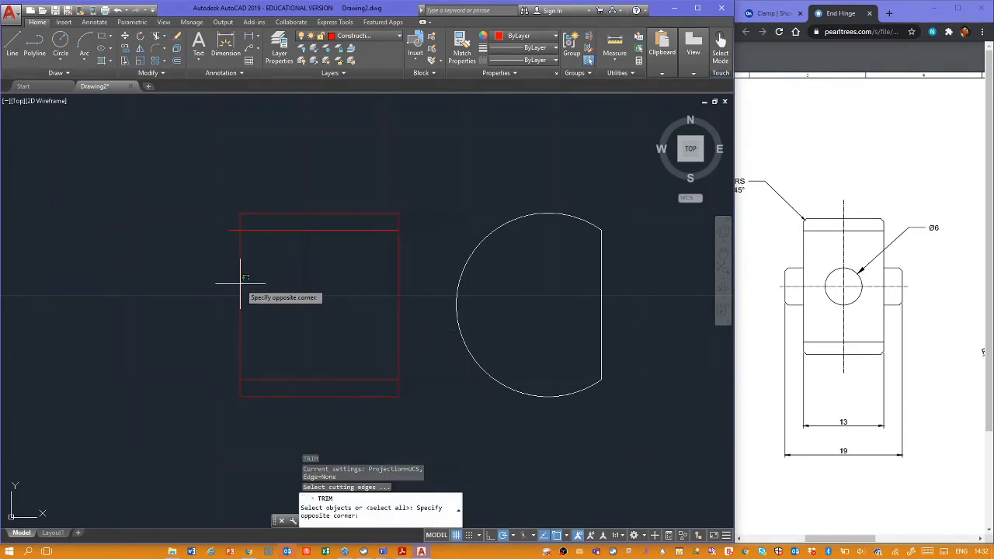
{"action": "left_click", "coordinate": [228, 285]}
{"action": "key", "text": "Return"}
{"action": "left_click", "coordinate": [231, 230]}
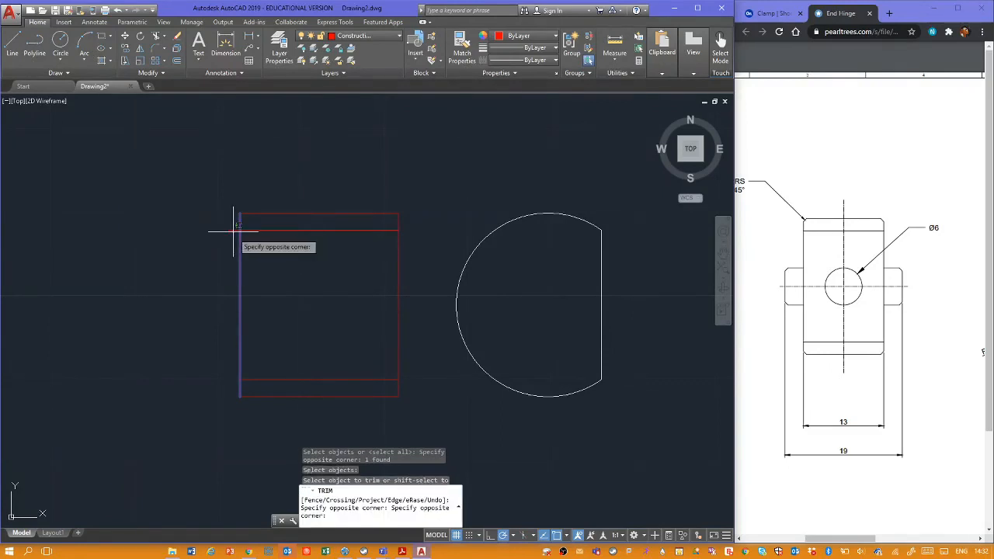
{"action": "left_click", "coordinate": [229, 222]}
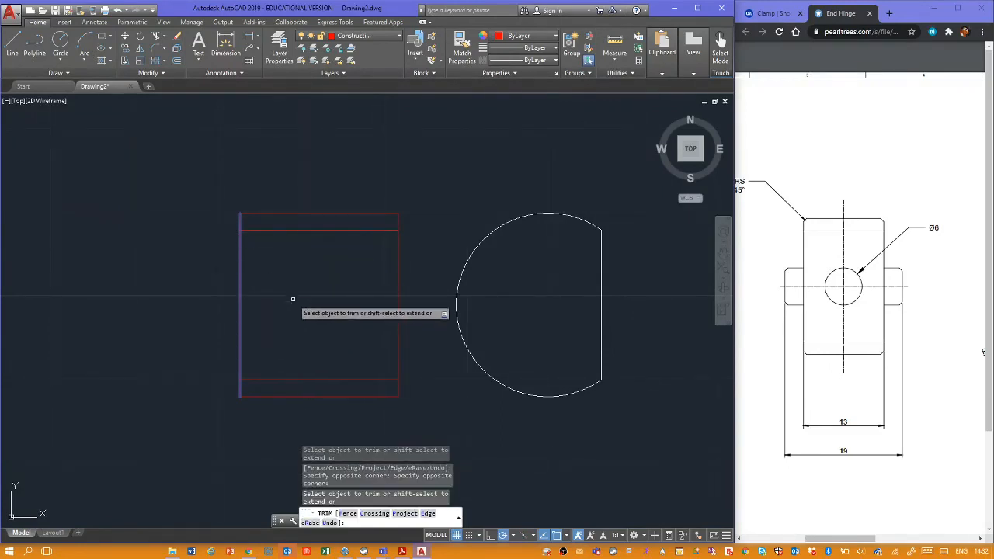
{"action": "key", "text": "Return"}
{"action": "key", "text": "Escape"}
{"action": "key", "text": "Escape"}
{"action": "key", "text": "Escape"}
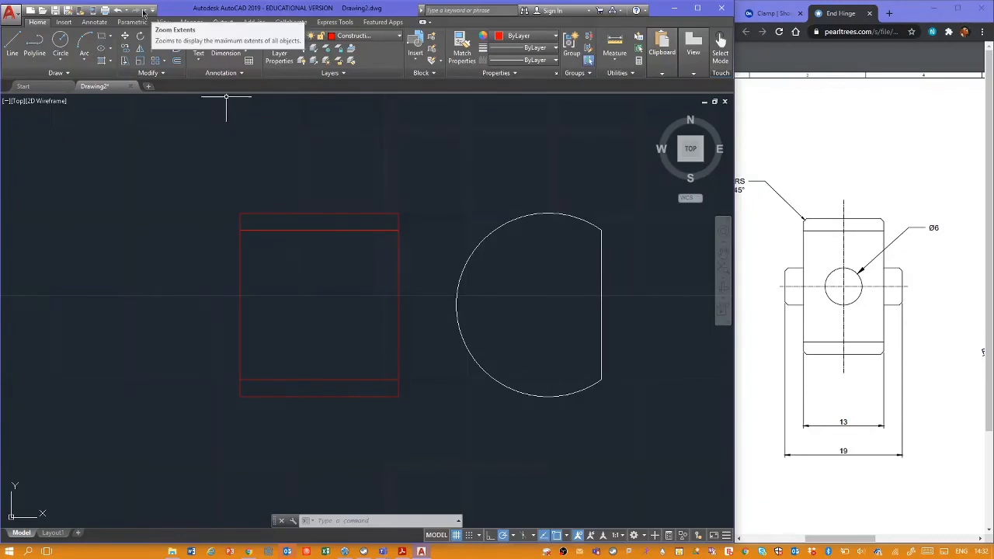
Step: Check the side view and the chamfer note on the End Hinge reference drawing
{"action": "left_click", "coordinate": [97, 22]}
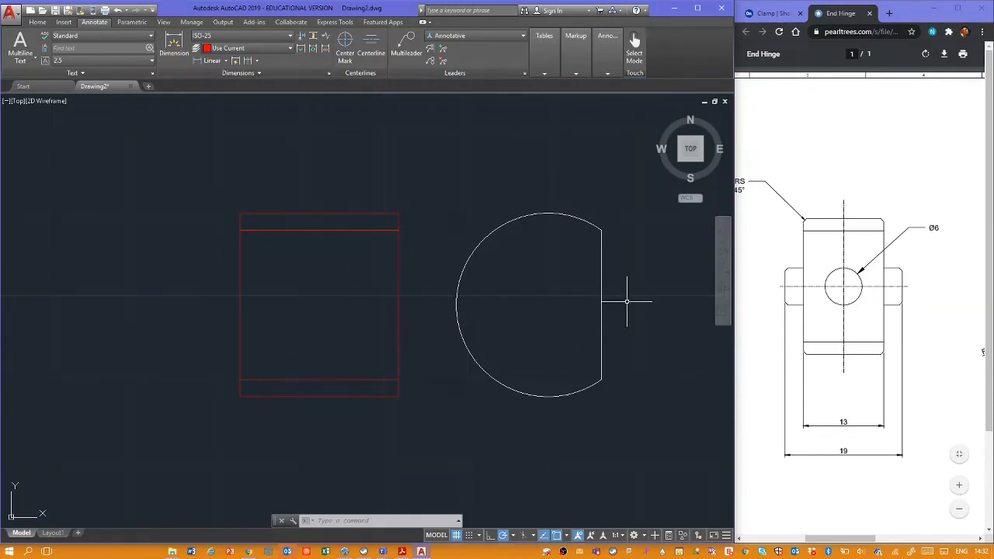
{"action": "scroll", "coordinate": [826, 366], "scroll_direction": "right", "scroll_amount": 6, "text": "shift"}
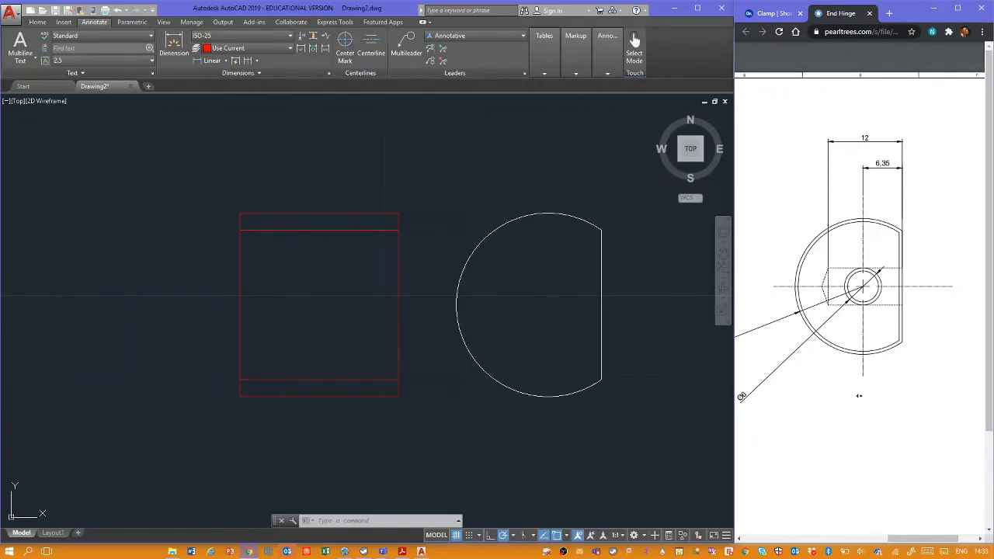
{"action": "middle_click_drag", "start_coordinate": [859, 396], "coordinate": [814, 382]}
{"action": "middle_click", "coordinate": [823, 389]}
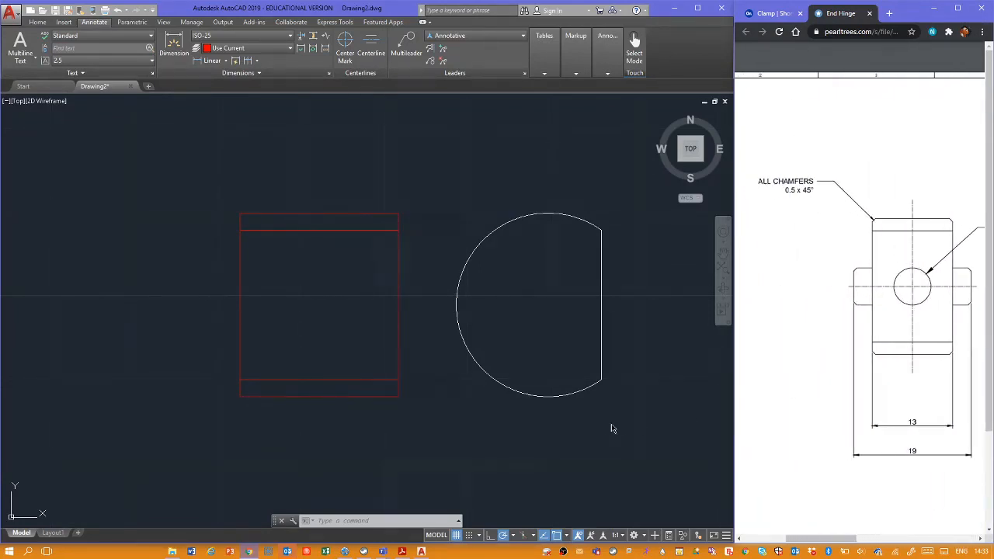
{"action": "left_click", "coordinate": [608, 425]}
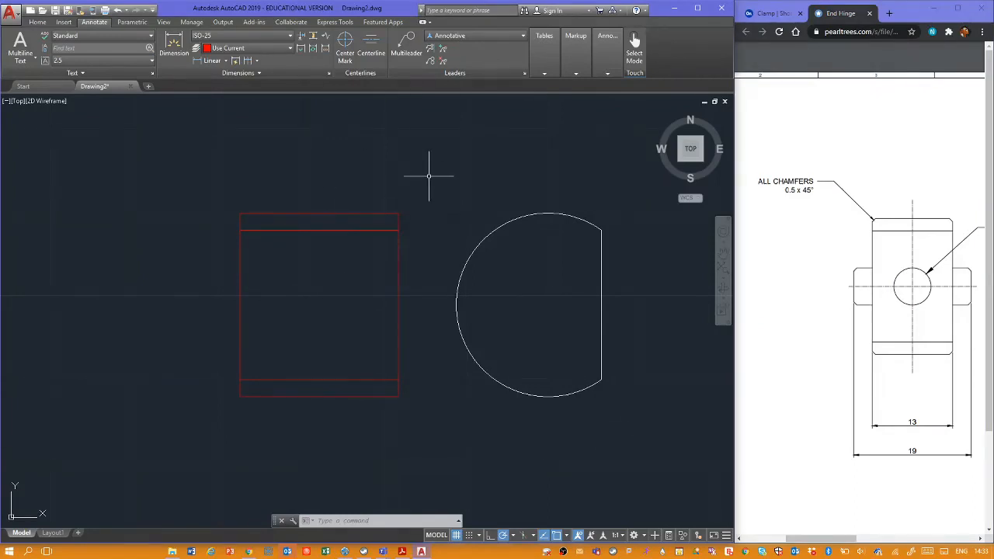
Step: Select all the front view's construction lines and bring up the layers available for reassigning them
{"action": "left_click", "coordinate": [39, 22]}
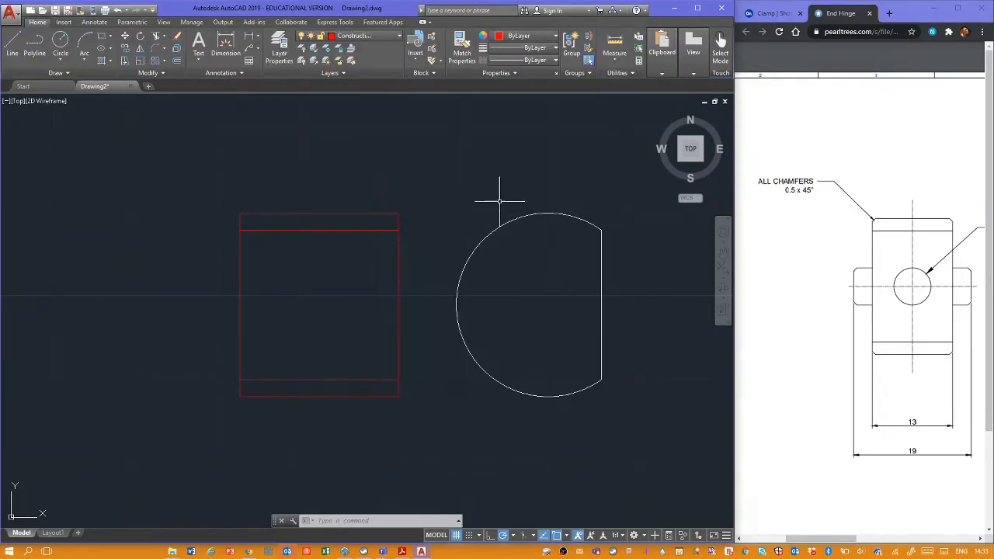
{"action": "left_click", "coordinate": [455, 171]}
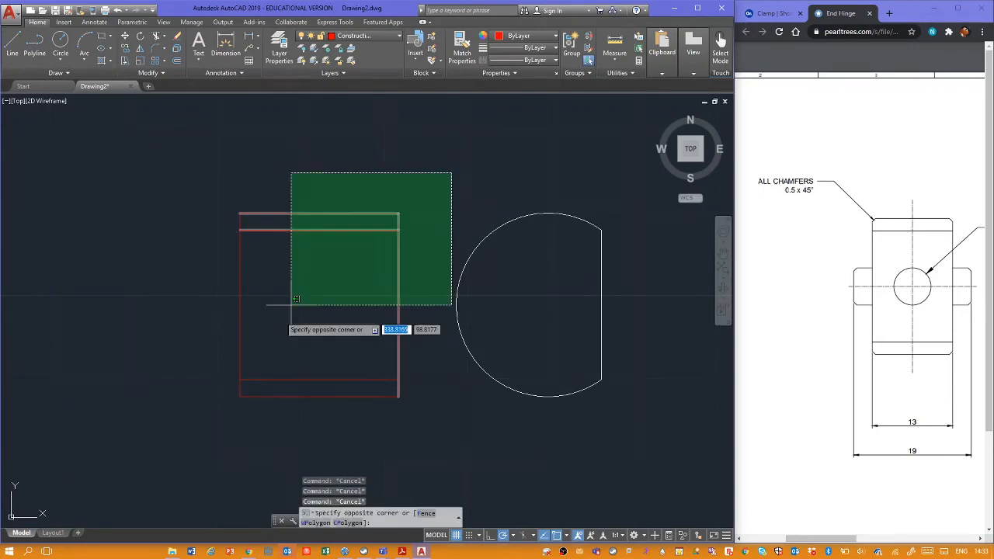
{"action": "left_click", "coordinate": [184, 444]}
{"action": "left_click", "coordinate": [365, 36]}
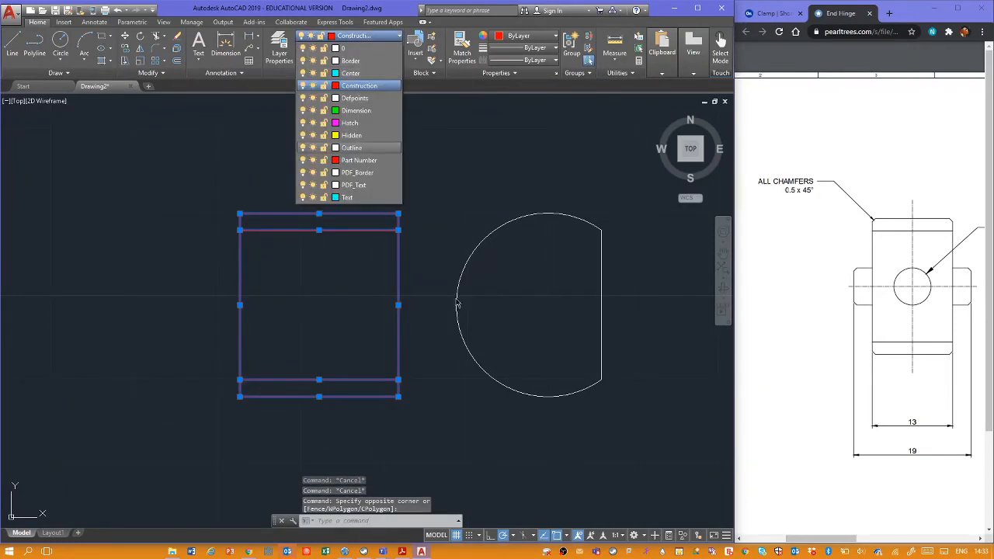
{"action": "right_click", "coordinate": [565, 552]}
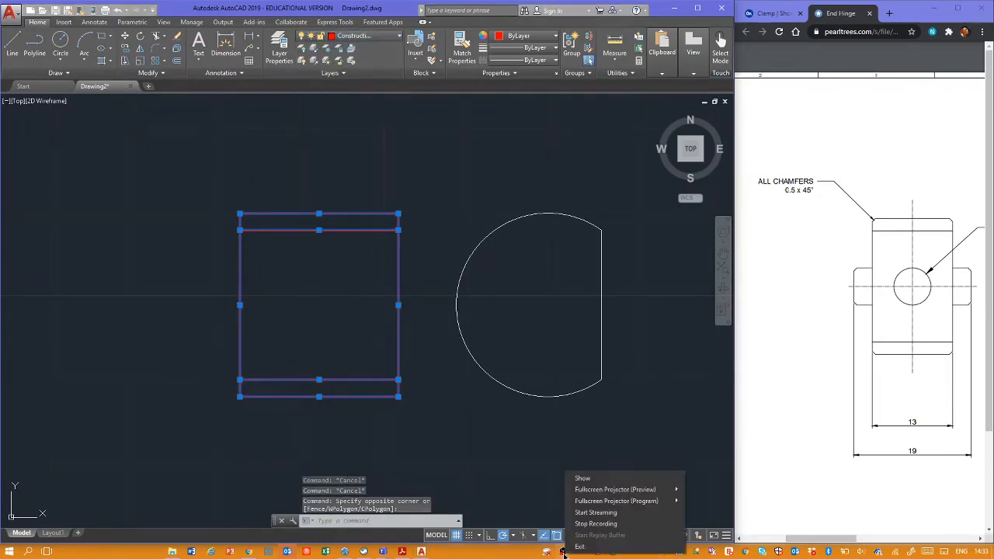